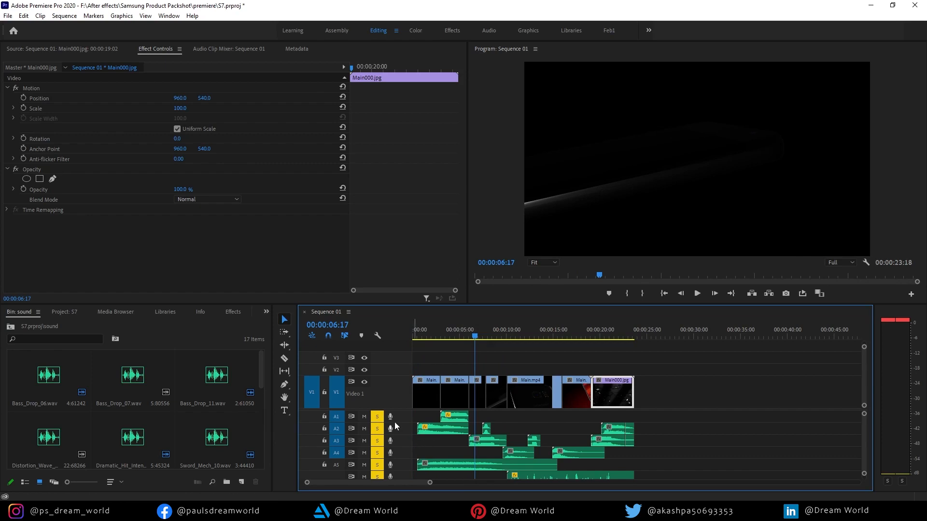
Step: Turn off solo on all six audio tracks of Sequence 01
left_click(376, 417)
left_click(377, 429)
left_click(377, 440)
left_click(377, 452)
left_click(377, 465)
left_click(377, 477)
scroll(700, 409, "down", 1)
scroll(700, 410, "up", 1)
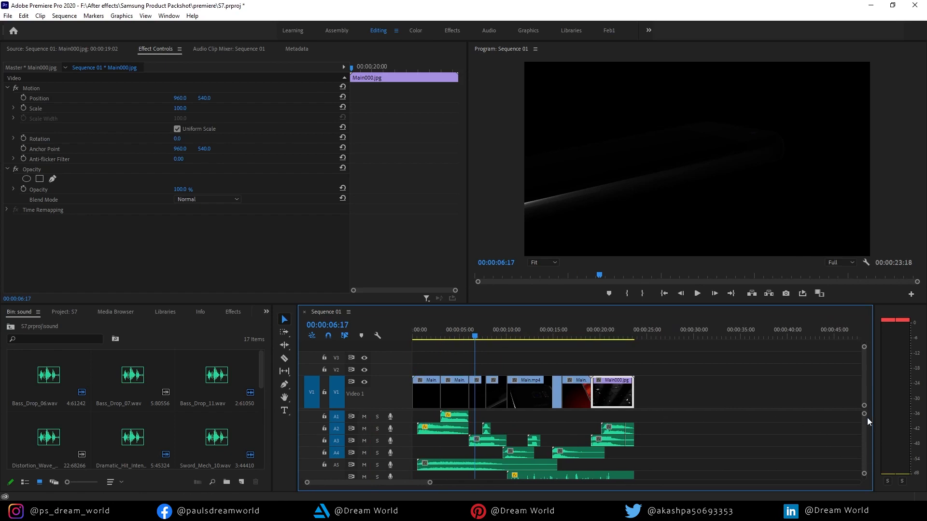
Step: Hide the Video 1 track and play the sequence from 00:00:01:05 to its end to listen to the audio alone
left_click_drag(865, 415, 864, 419)
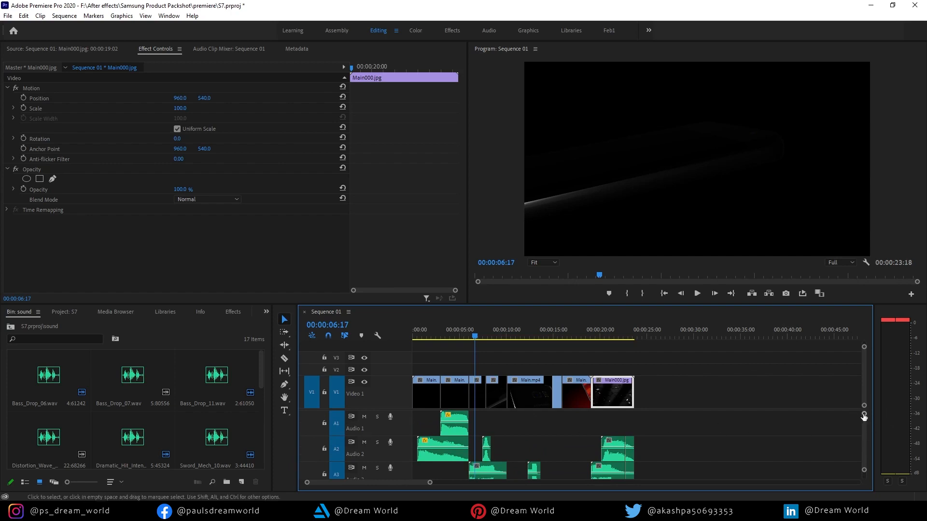
left_click_drag(864, 416, 863, 396)
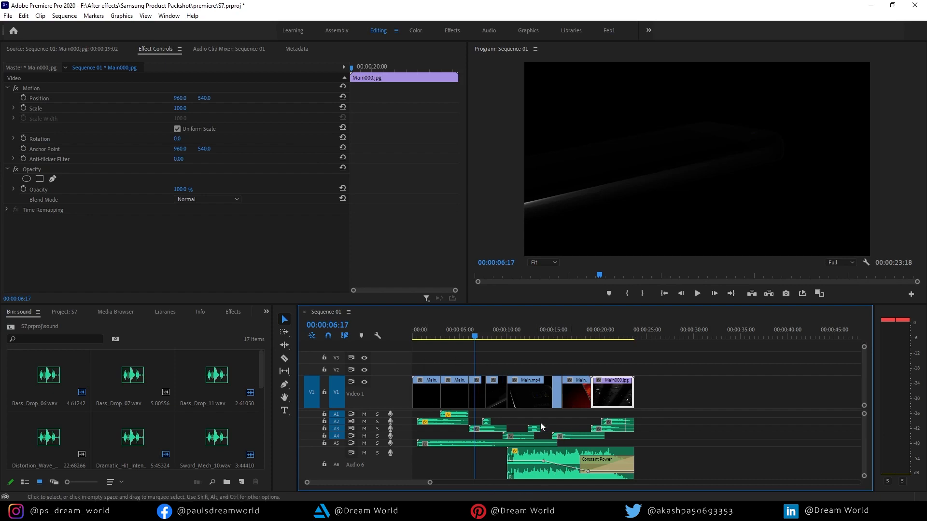
left_click(423, 337)
mouse_move(423, 340)
left_mouse_down()
mouse_move(437, 337)
mouse_move(424, 338)
left_mouse_up()
left_click(365, 381)
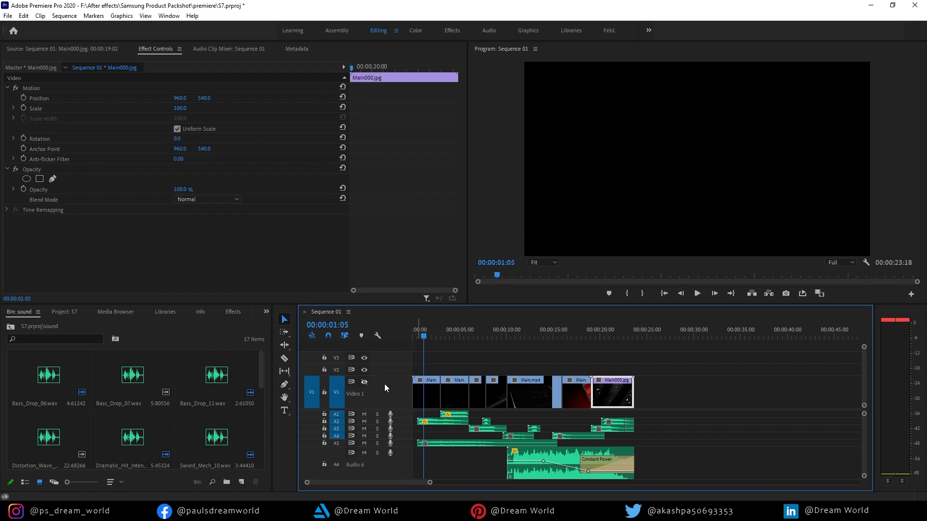
key("space")
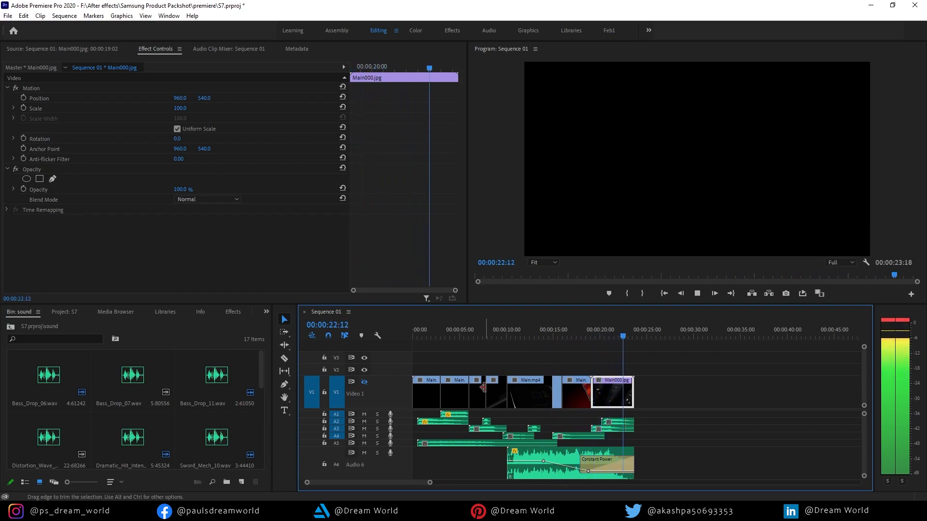
key("space")
Step: Show the Video 1 track again and scrub through the opening clips to about 00:00:09:02
left_click_drag(635, 335, 478, 334)
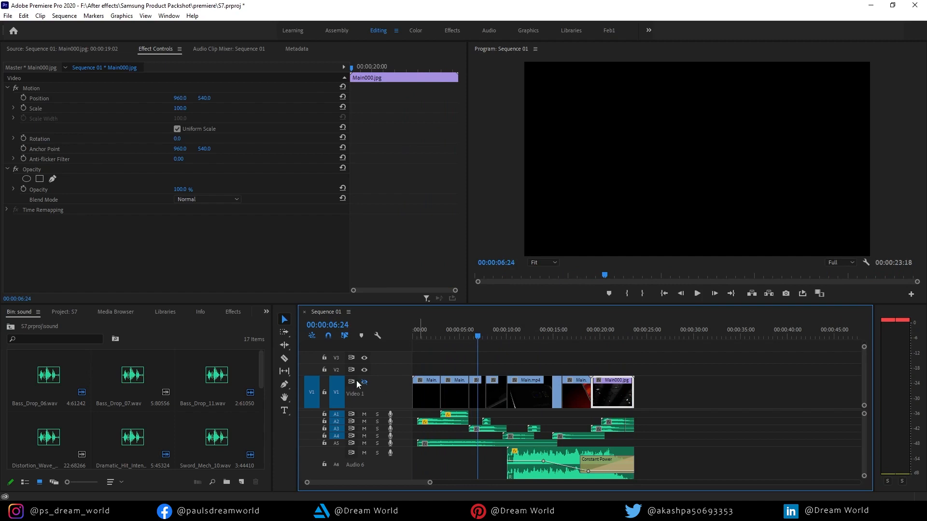
left_click(522, 399)
left_click(364, 382)
left_click(426, 337)
left_click_drag(427, 336, 483, 336)
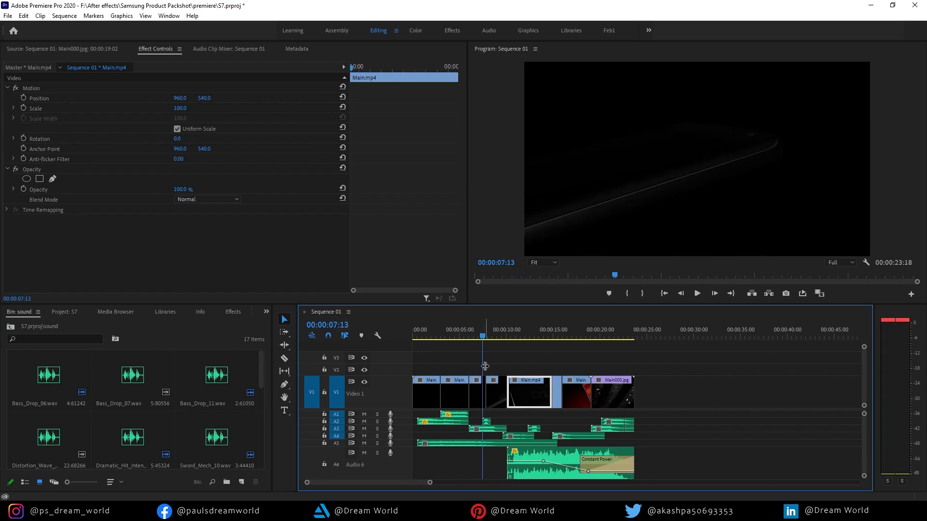
mouse_move(485, 335)
left_mouse_down()
mouse_move(517, 338)
mouse_move(498, 336)
left_mouse_up()
Step: Select all the sound clips across the six audio tracks and move the playhead back to 00:00:05:08
left_click_drag(660, 424, 415, 480)
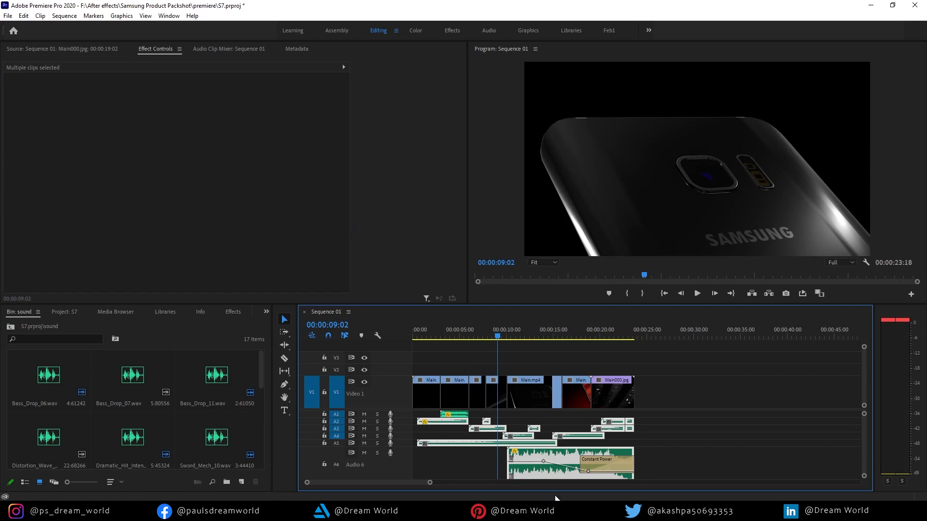
left_click_drag(665, 417, 449, 471)
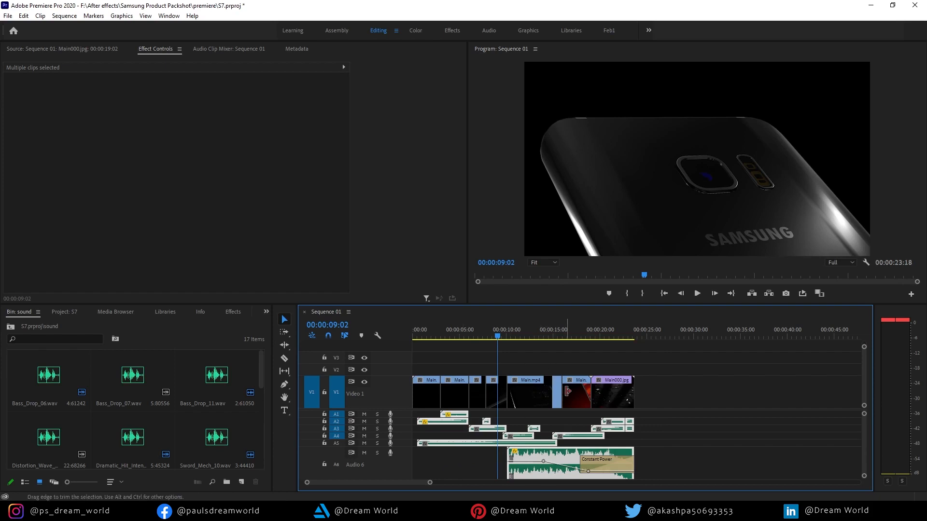
left_click_drag(497, 335, 463, 335)
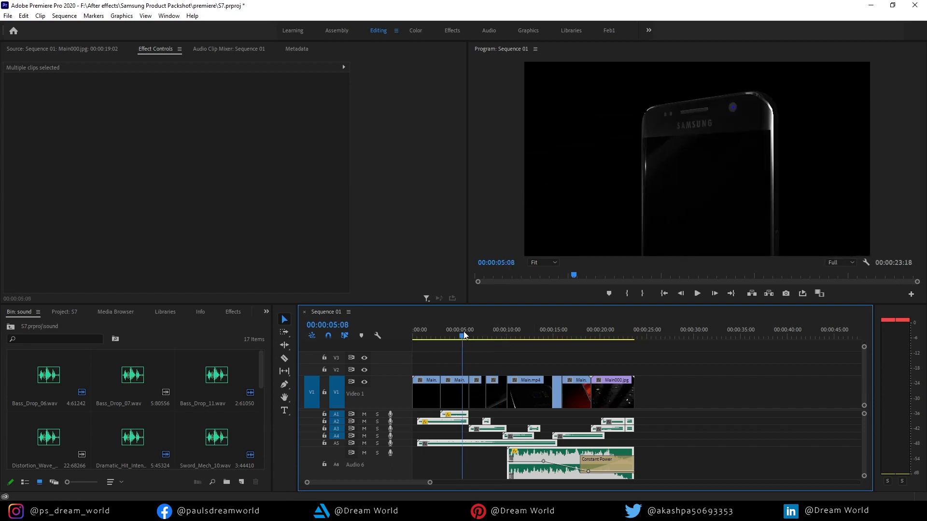
Step: Switch from Premiere Pro to the empty untitled project in After Effects
left_click(871, 6)
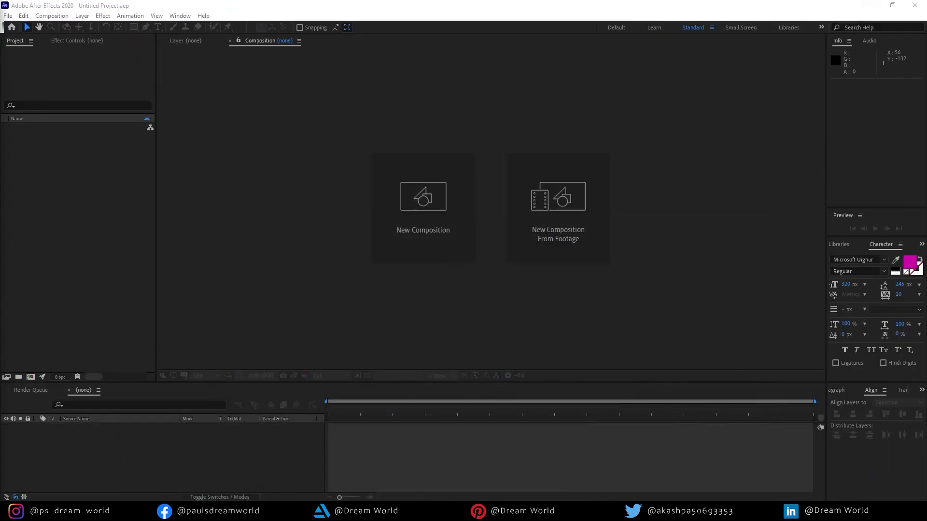
mouse_move(391, 511)
left_click(397, 477)
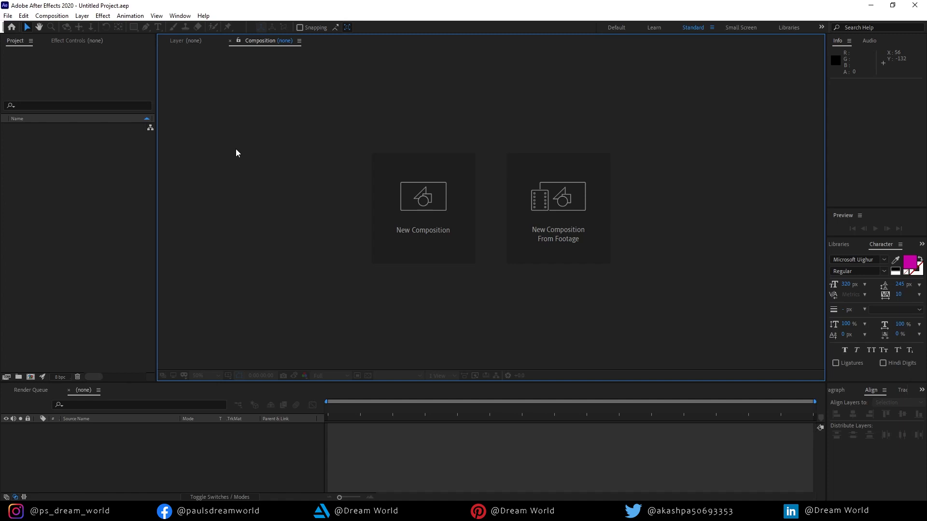
left_click(144, 202)
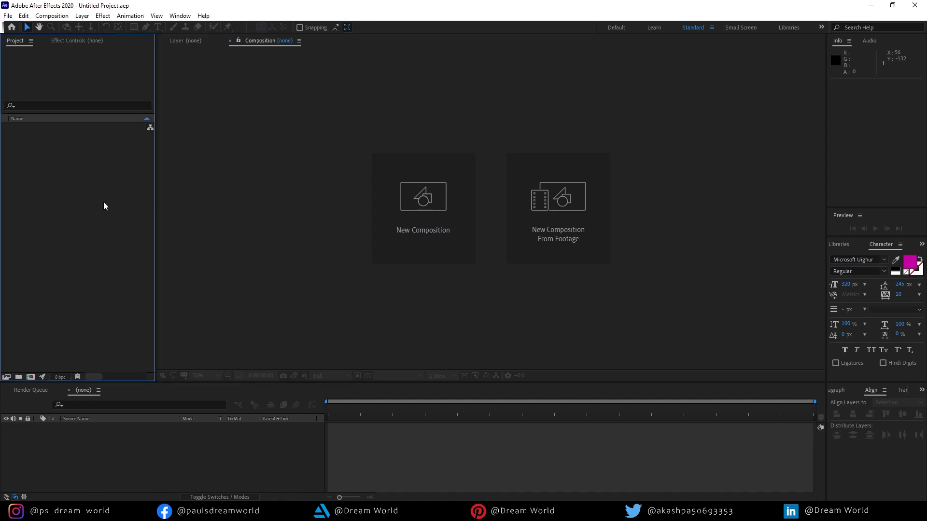
key("ctrl+n")
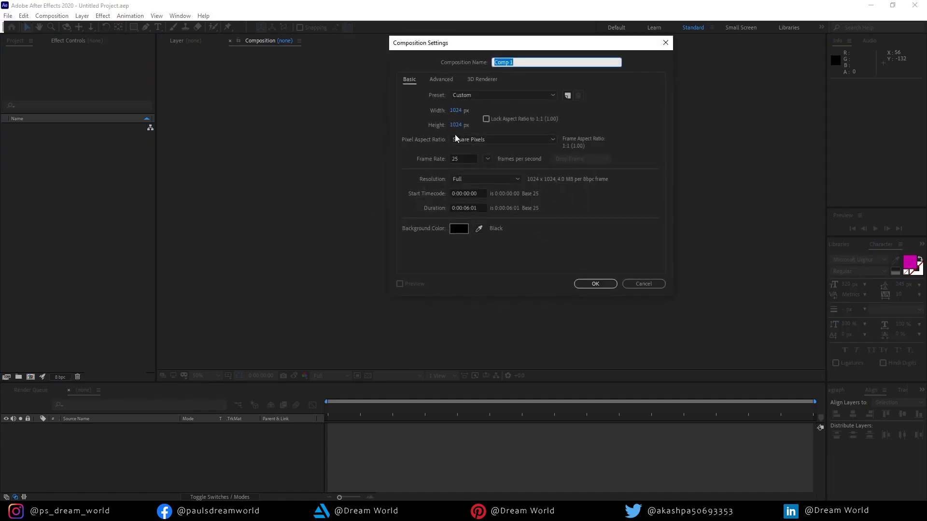
left_click_drag(457, 160, 434, 160)
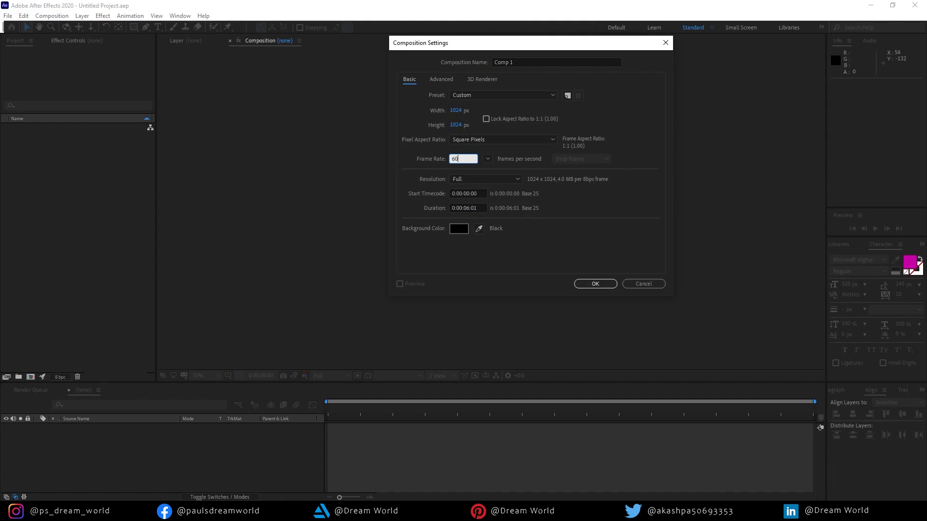
key("Return")
key("ctrl+z")
left_click(69, 278)
Step: Create a 1920 × 1080 px composition at 60 frames per second with a duration of 0:00:10:01
key("ctrl+n")
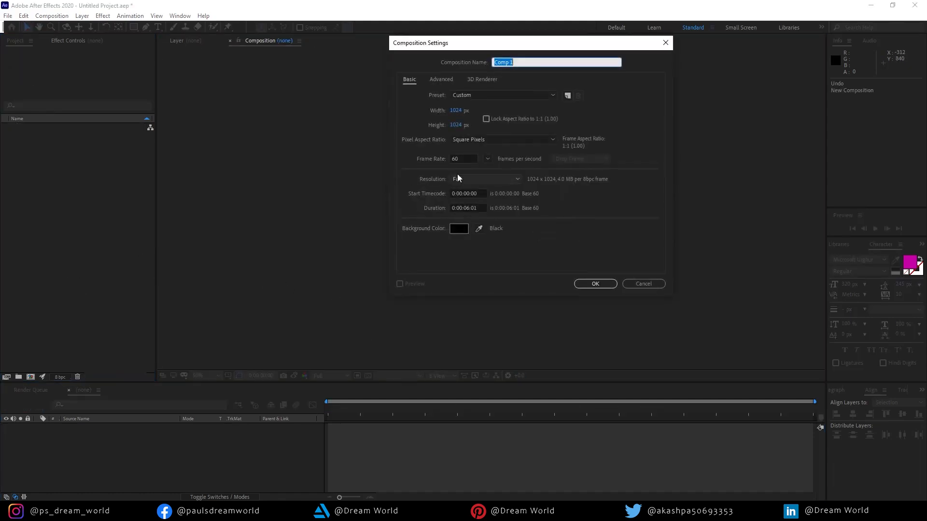
left_click(457, 110)
type("1920")
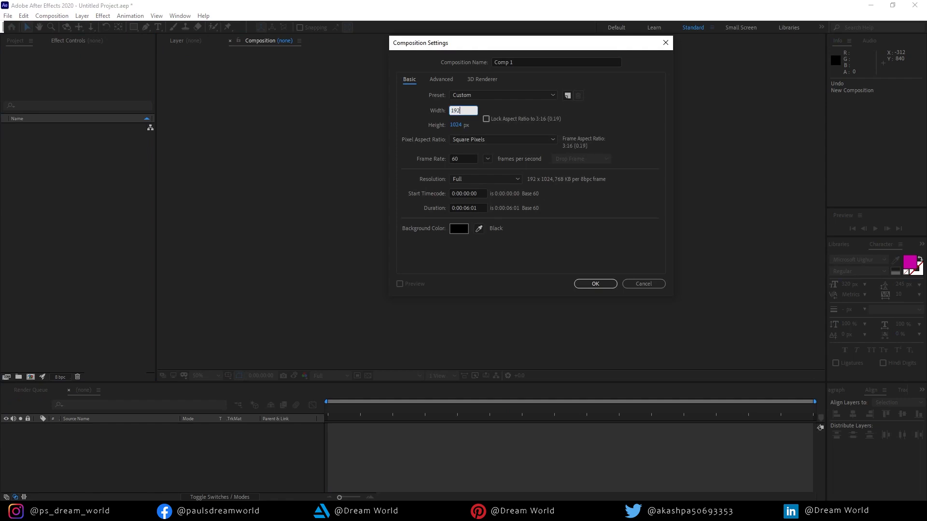
key("Tab")
type("1080")
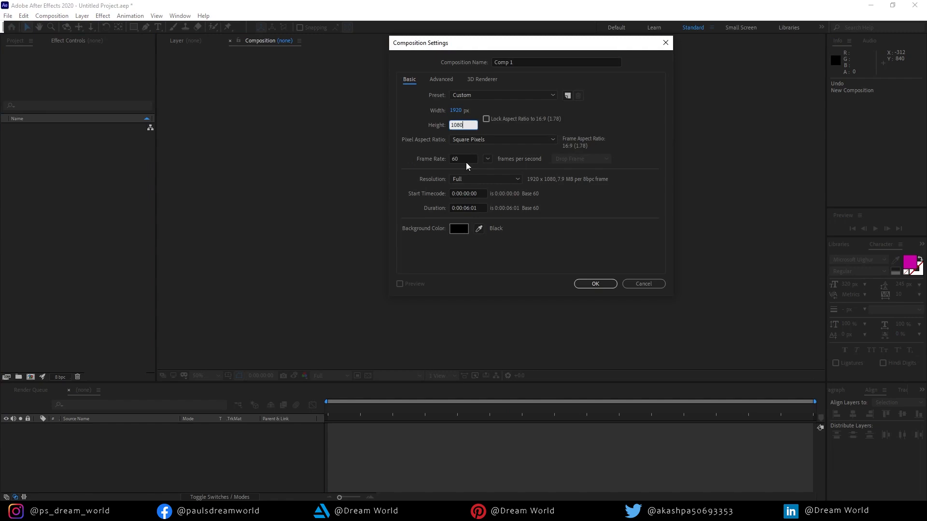
key("Tab")
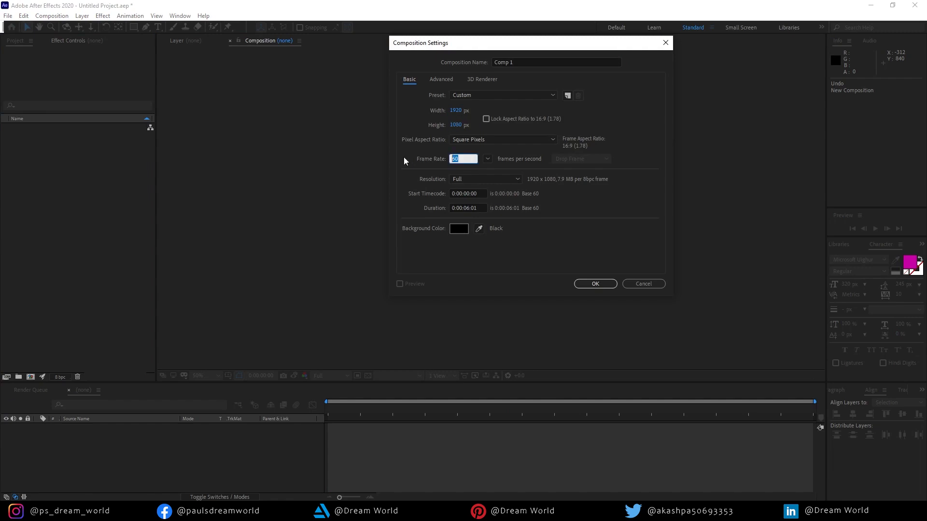
left_click(469, 209)
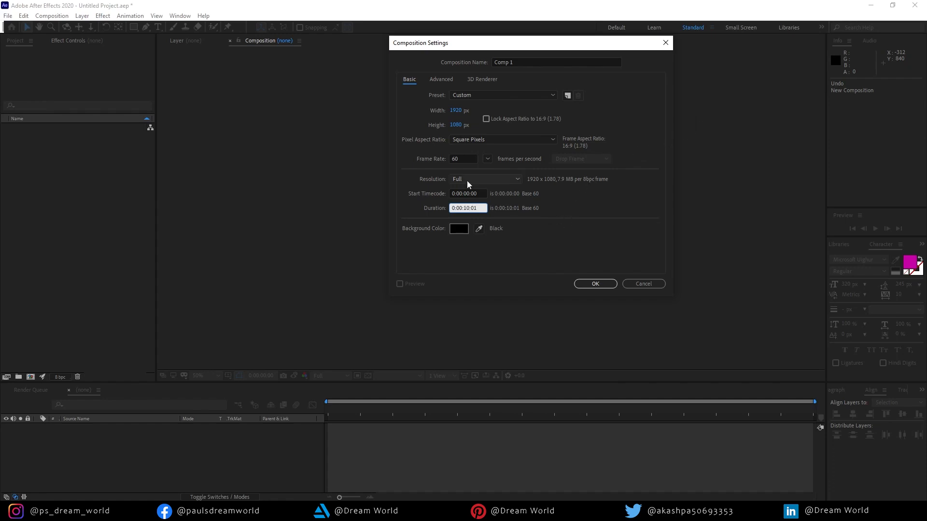
left_click(456, 158)
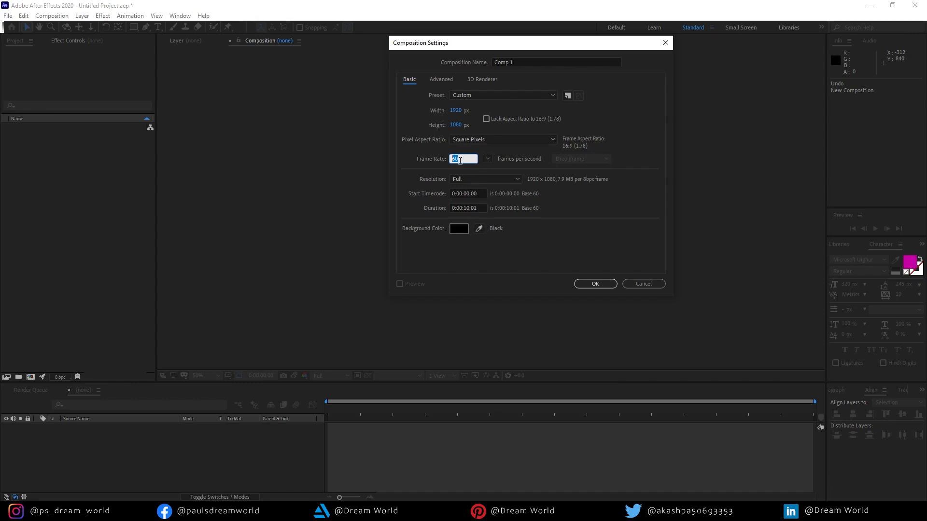
left_click(596, 284)
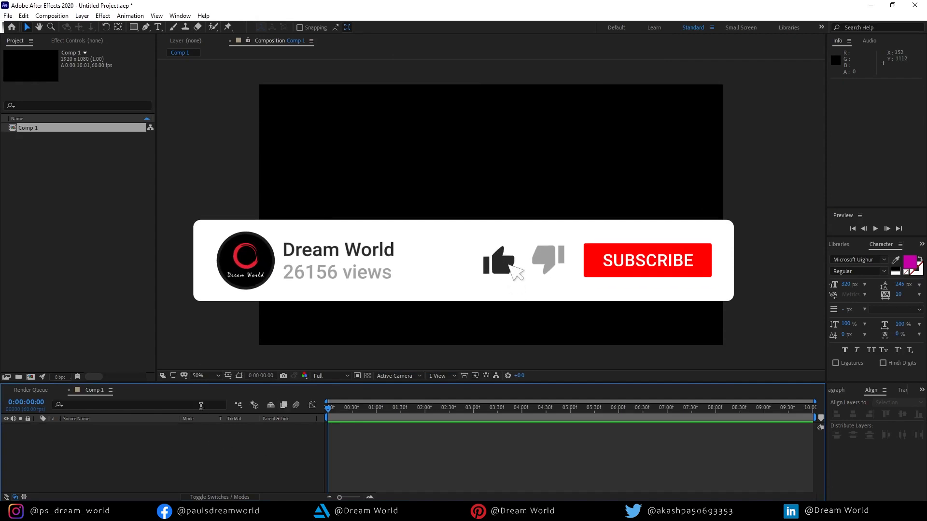
Step: Add a black, composition-sized solid named e3d
key("ctrl+y")
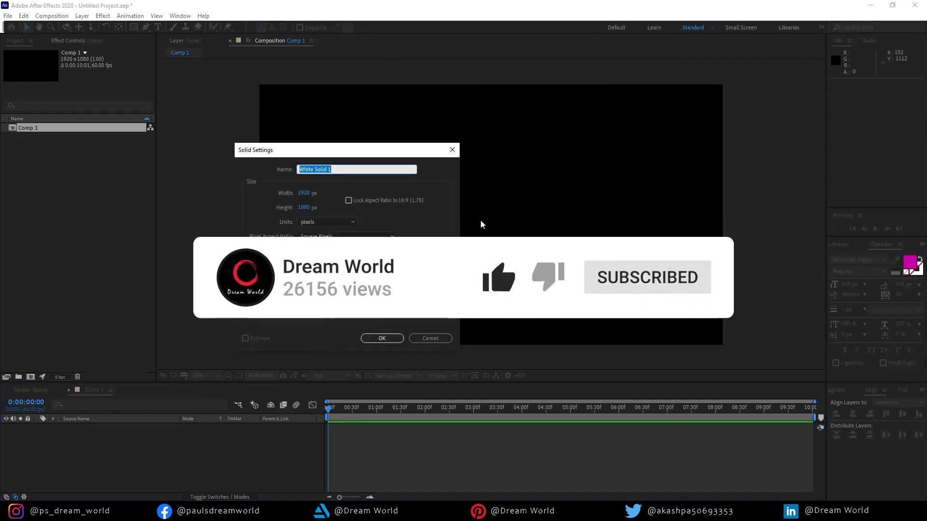
type("e3d")
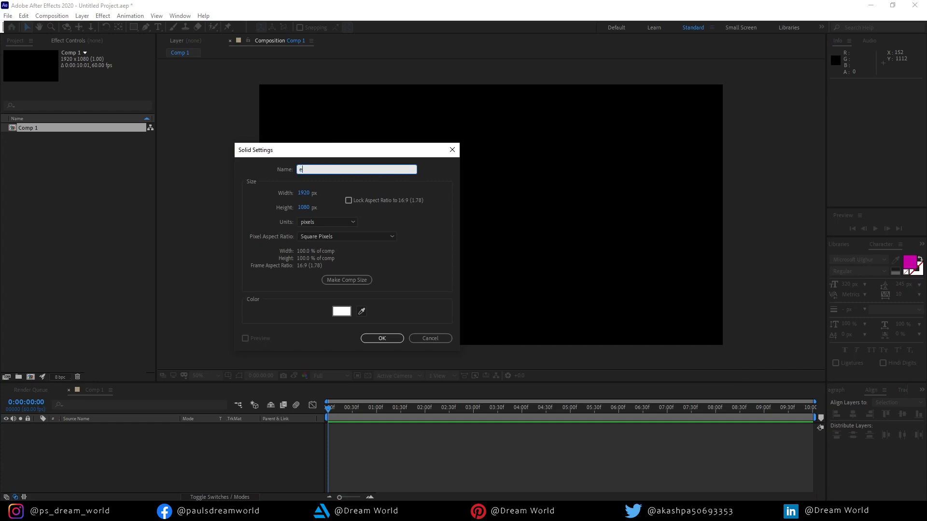
left_click(346, 314)
left_click_drag(128, 108, 118, 147)
left_click(252, 26)
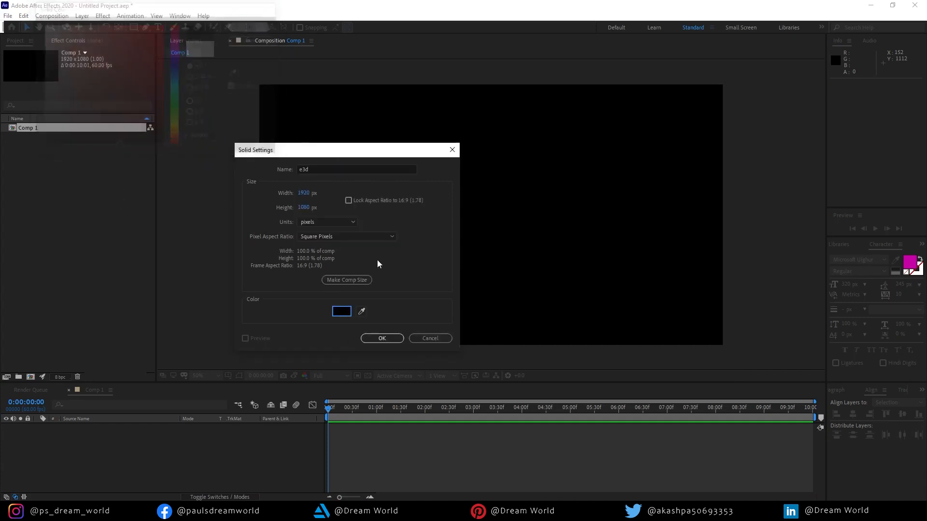
left_click(377, 338)
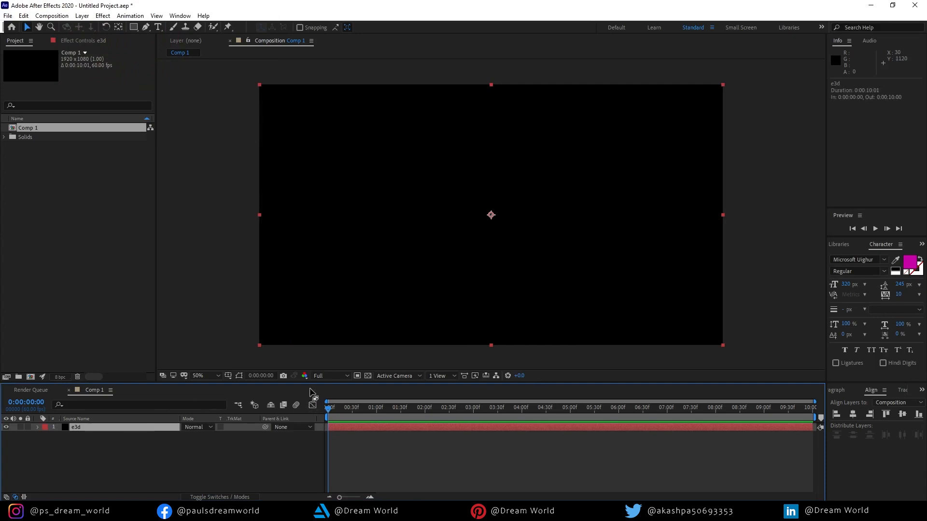
Step: Apply the Element effect to the e3d solid and open its Scene Setup
key("ctrl+space")
type("element")
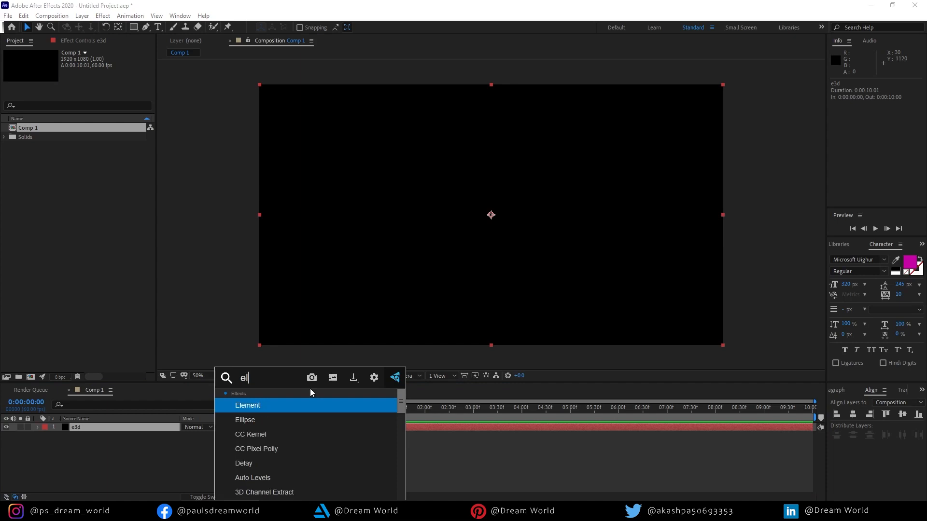
key("Return")
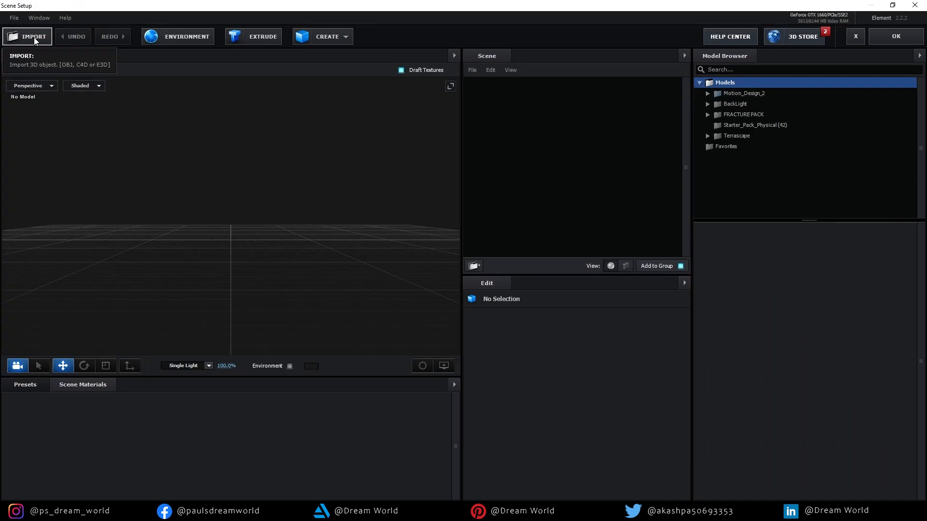
Step: Import the s7.c4d 3D object with the default import preferences and accept downscaling of its textures
left_click(34, 37)
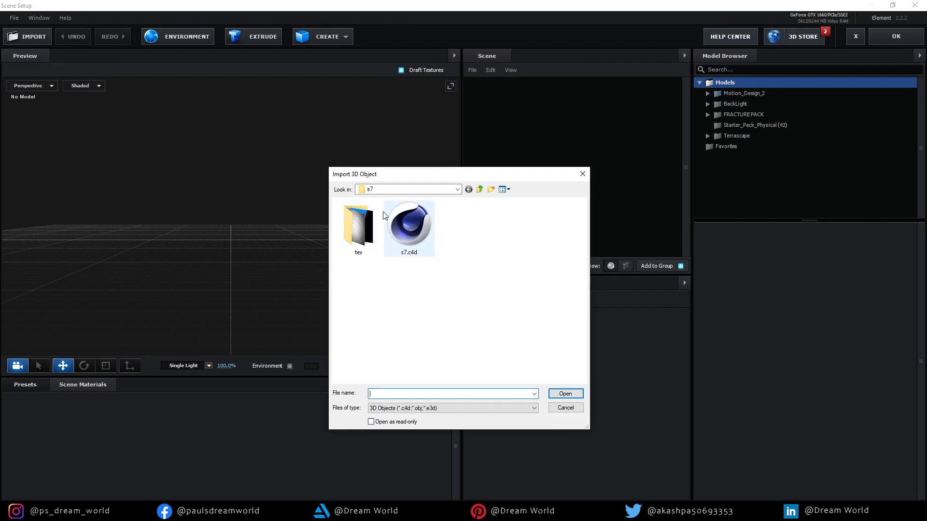
double_click(418, 228)
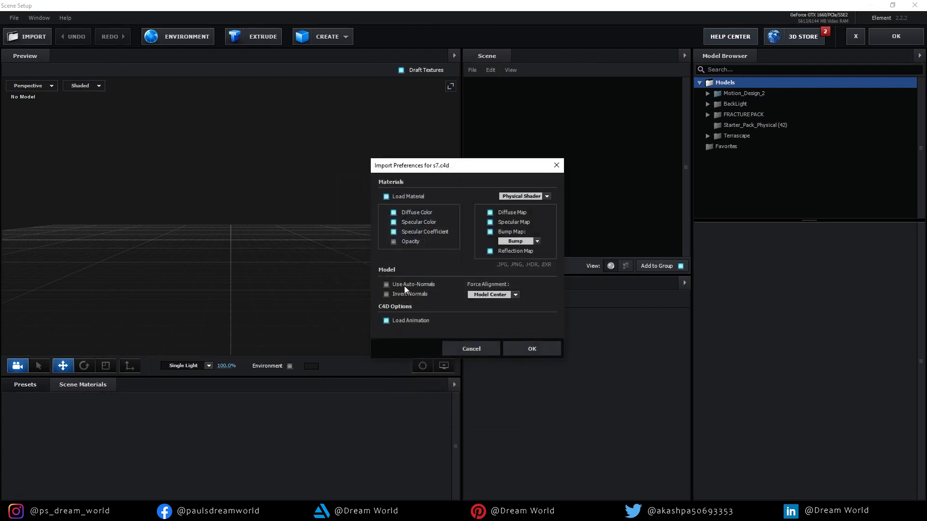
left_click(532, 349)
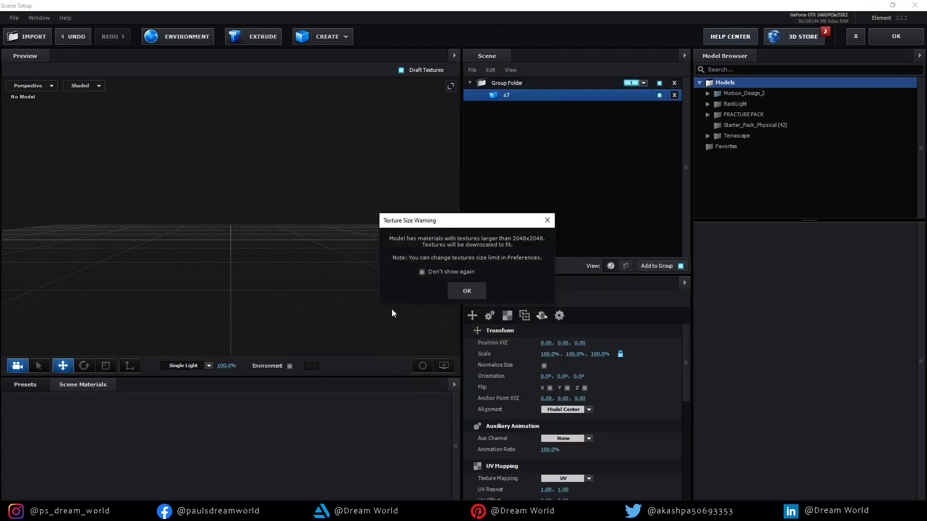
left_click(480, 291)
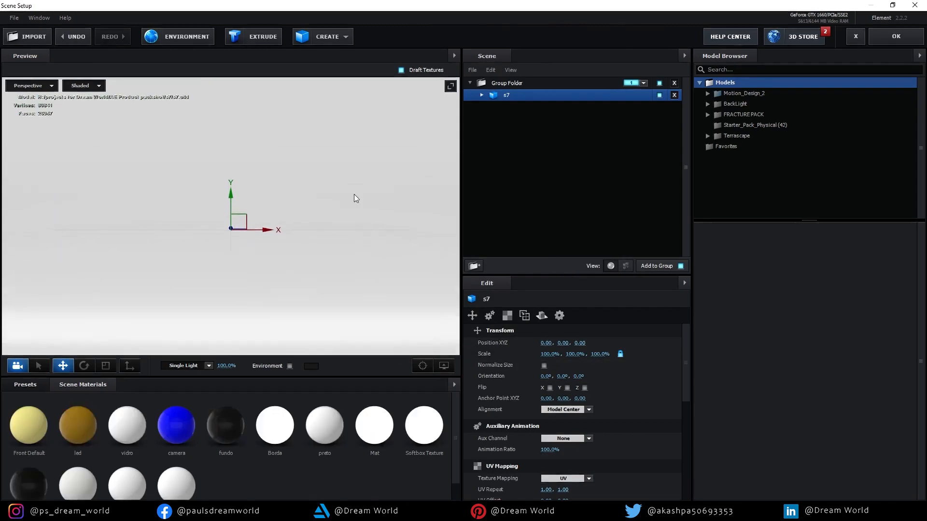
Step: Examine the imported s7 model from a distance and at an angle, and expand its material list
scroll(354, 194, "down", 8)
left_click_drag(332, 246, 250, 247)
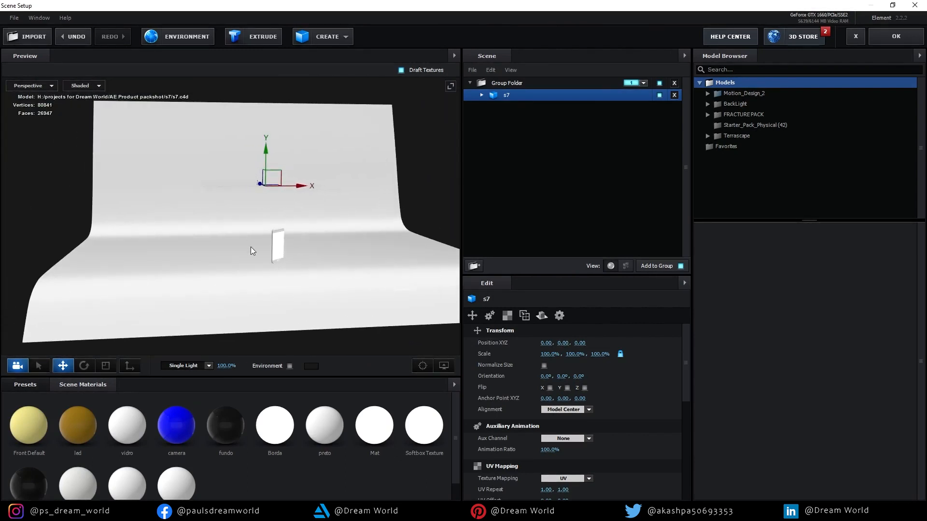
left_click_drag(341, 235, 274, 238)
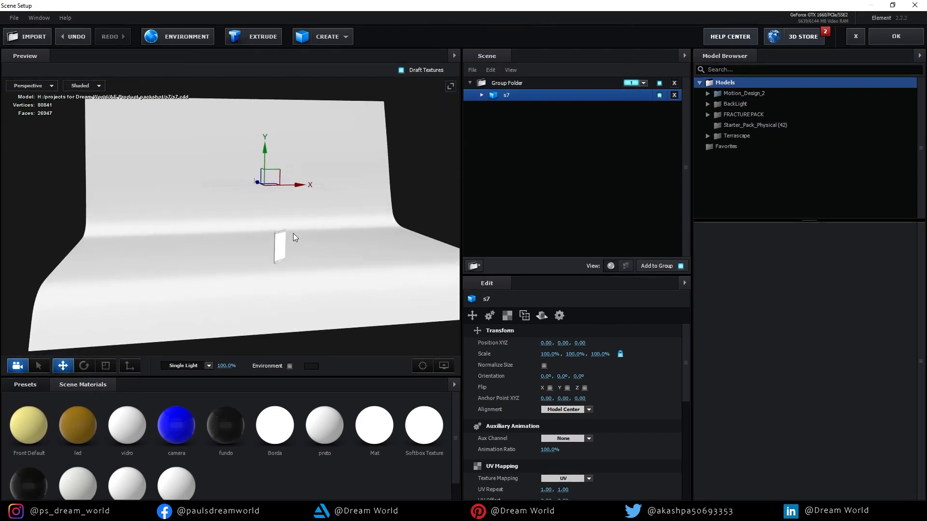
left_click(481, 94)
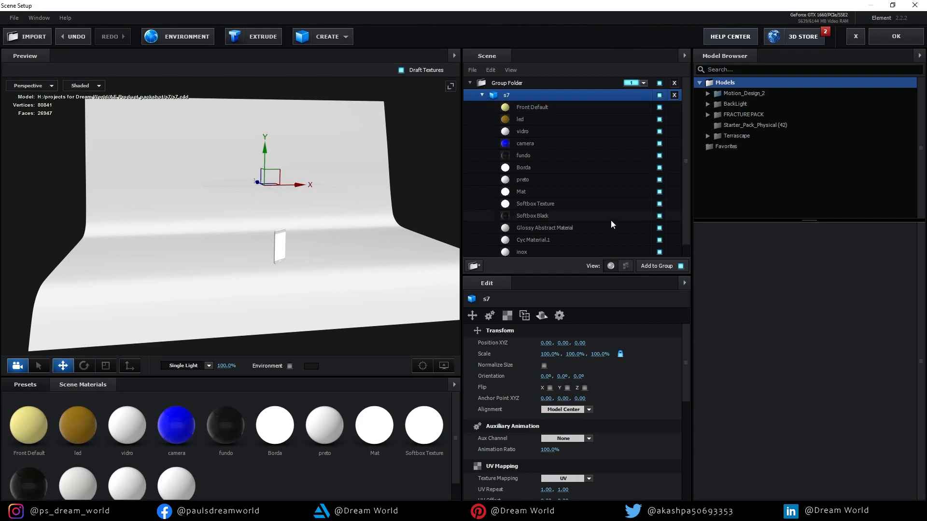
Step: Hide the Cyc Material.1 backdrop of the s7 model so that the phone stands alone
scroll(609, 222, "down", 1)
left_click(659, 227)
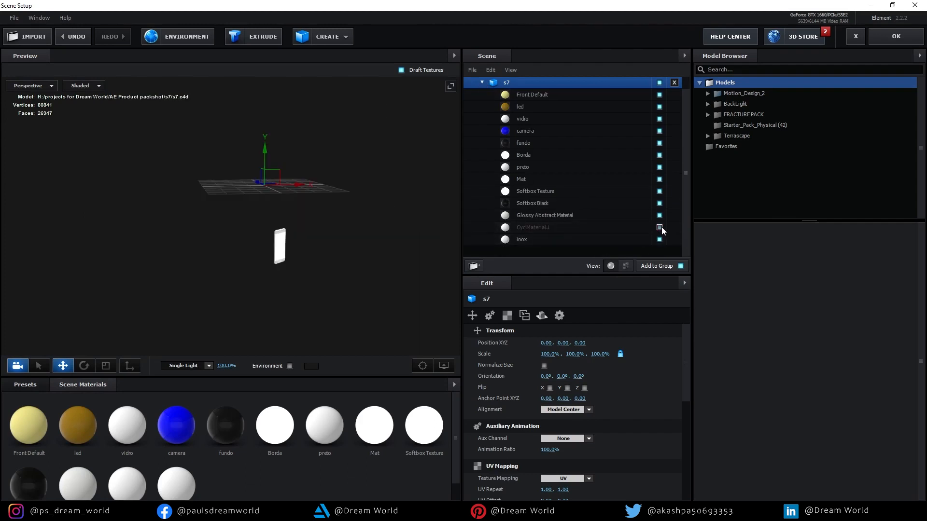
left_click_drag(369, 246, 416, 279)
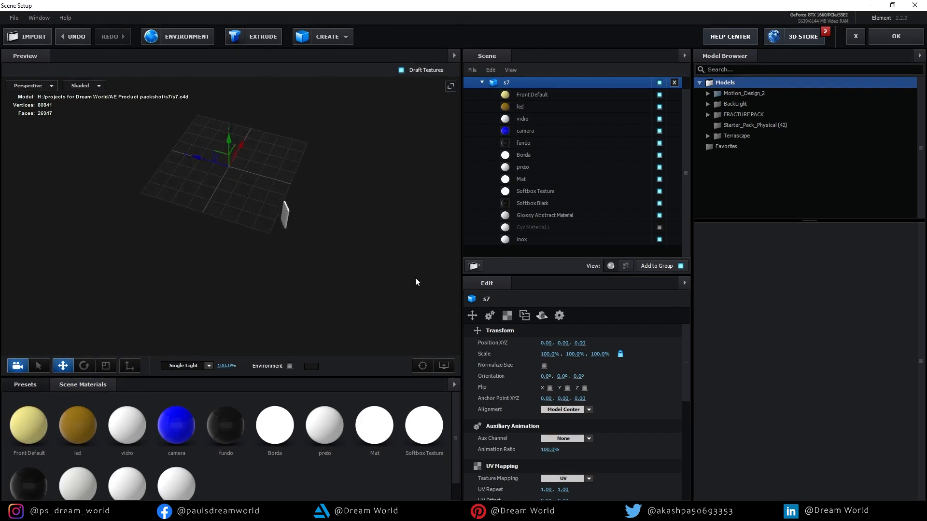
Step: Rotate the s7 model about its vertical axis to about 54.6° in the Top view to straighten the phone
left_click(36, 86)
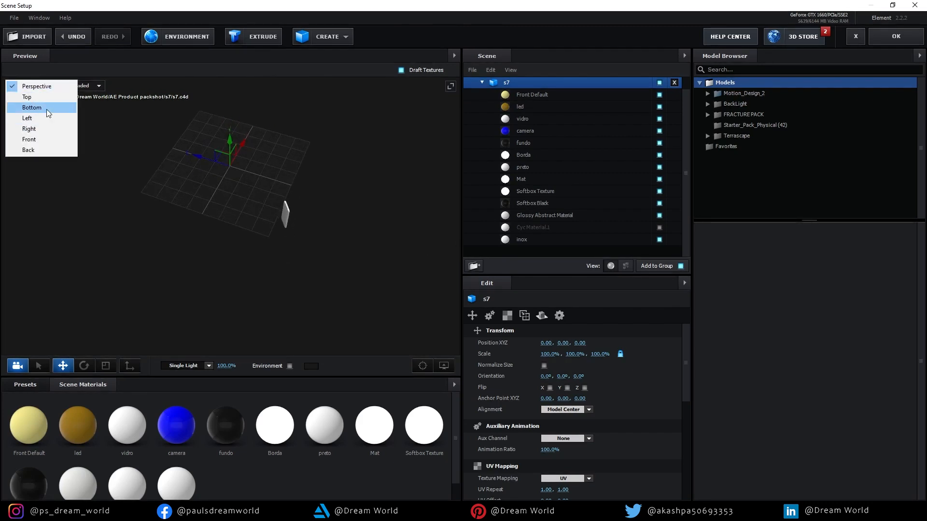
left_click(34, 97)
scroll(251, 185, "down", 5)
left_click_drag(366, 193, 264, 184)
key("e")
scroll(321, 304, "up", 4)
scroll(334, 306, "up", 1)
left_click_drag(378, 318, 370, 248)
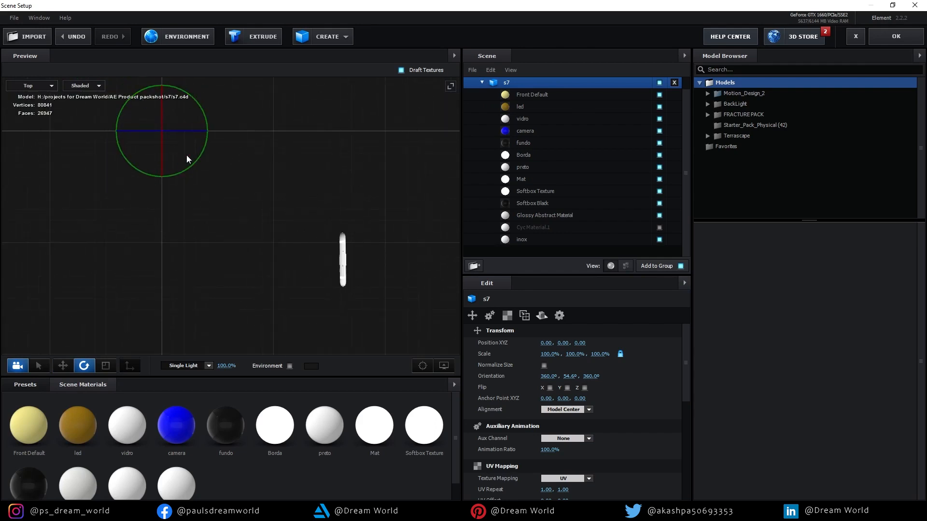
Step: Move the s7 model in the Top view to about X -3.24 and Z 2.29, centring the phone on the grid
key("w")
left_click_drag(181, 126, 4, 3)
left_click_drag(205, 174, 272, 281)
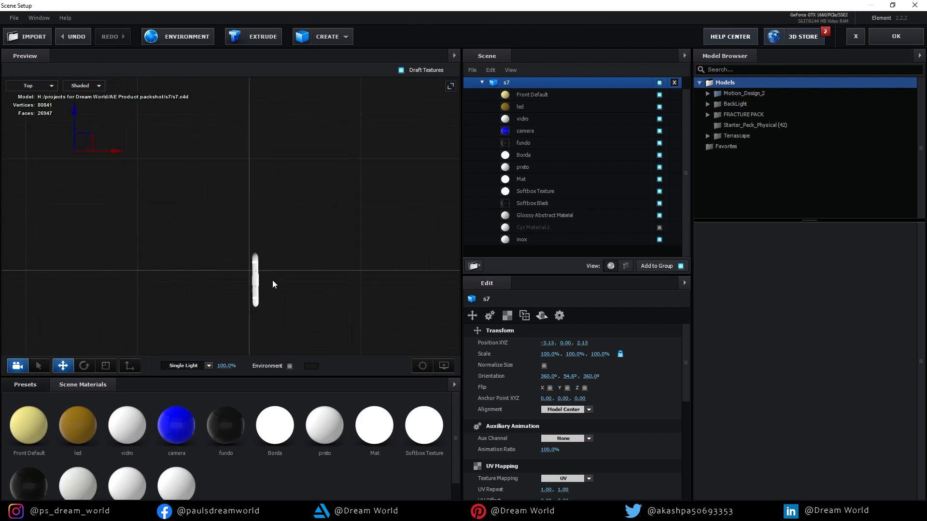
left_click_drag(98, 143, 93, 135)
Step: Raise the s7 model in the Front view to a Y position of about 2.95, centring the phone vertically on the grid
left_click(31, 86)
left_click(36, 138)
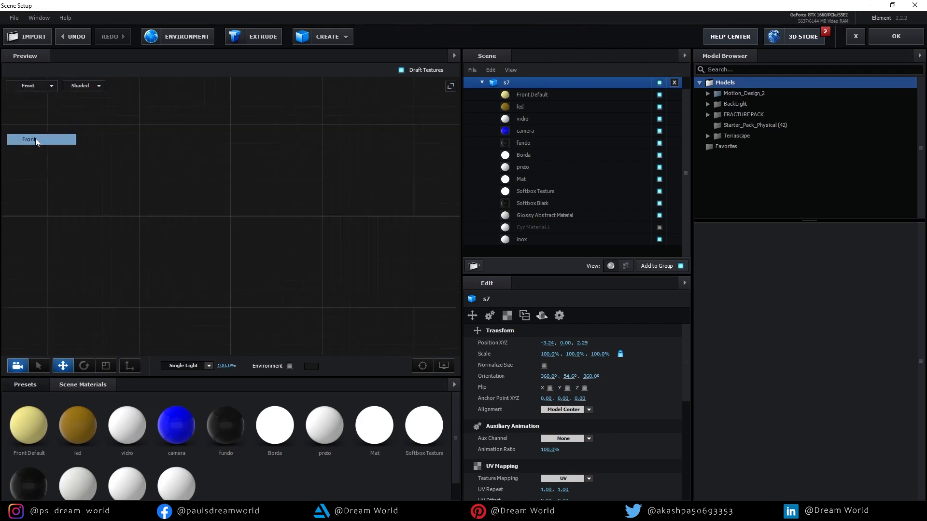
scroll(244, 221, "down", 3)
left_click_drag(128, 180, 132, 83)
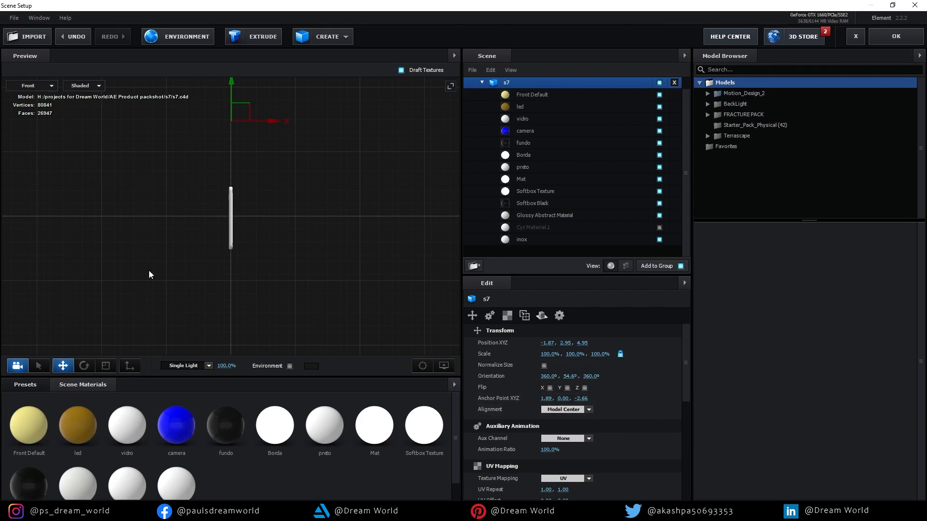
Step: Lower the model's anchor point to the phone's mid-height, about Y -2.93, in the Front view and check it in Perspective
left_click(129, 366)
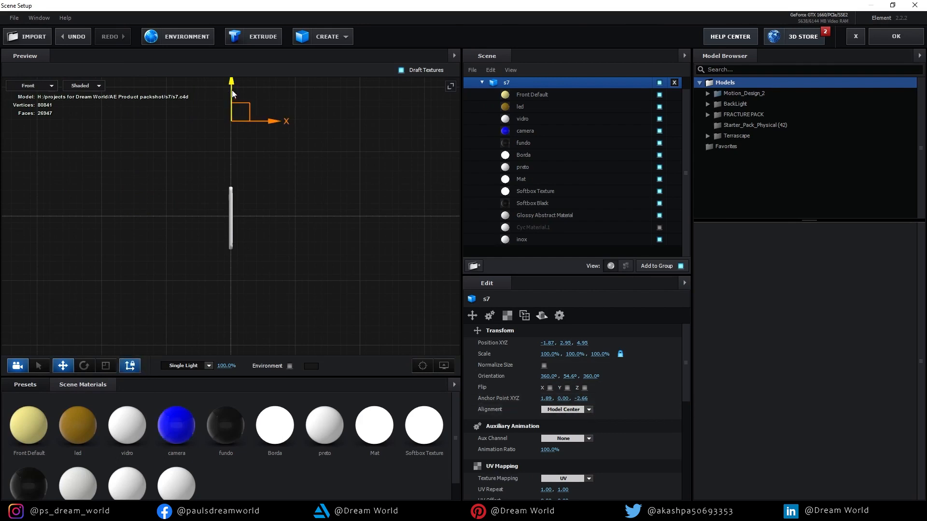
left_click_drag(221, 182, 223, 185)
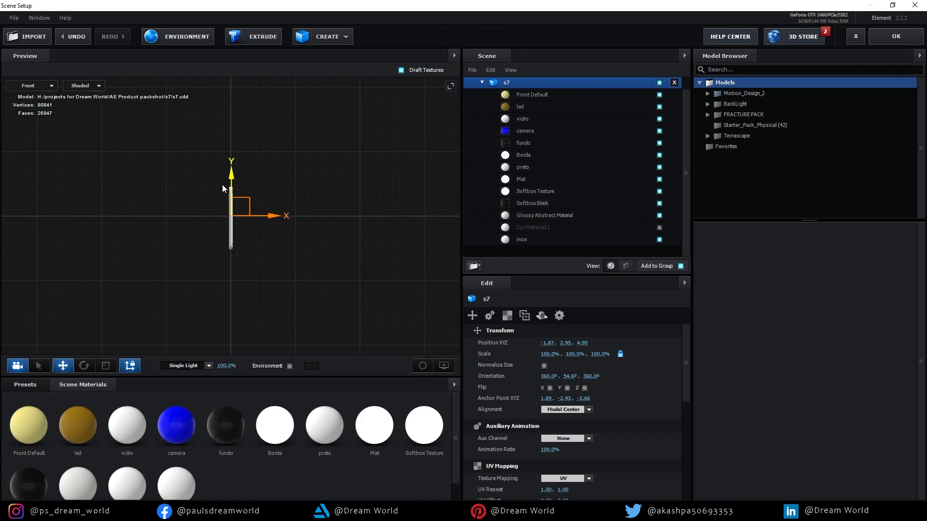
left_click(44, 86)
left_click(29, 86)
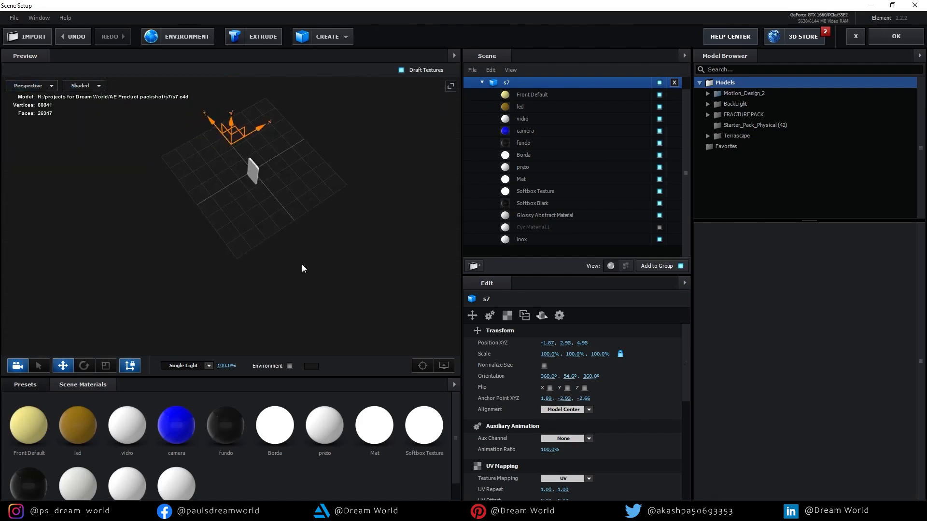
left_click_drag(376, 226, 222, 176)
Step: Shift the anchor point along Z to the phone's centre in the Right view, leave anchor editing and return to a Perspective close-up
left_click(28, 86)
left_click(36, 128)
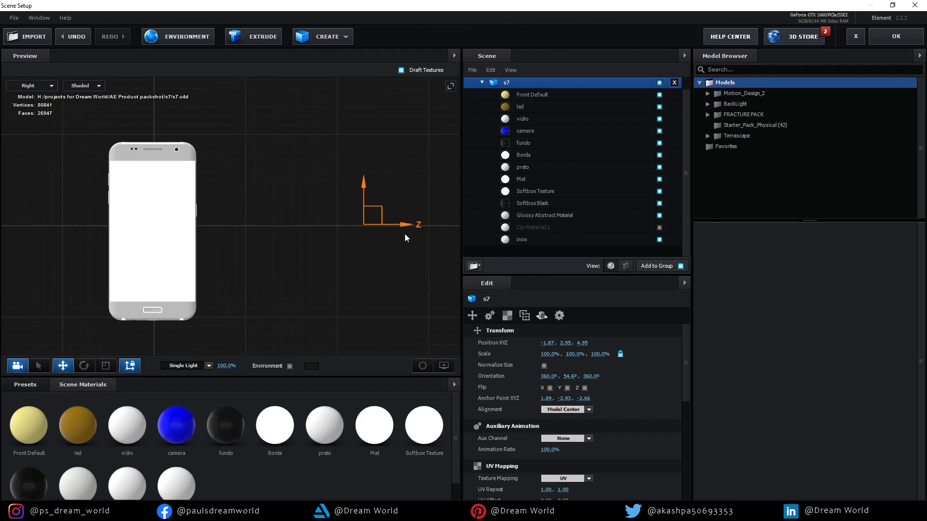
left_click_drag(407, 226, 197, 228)
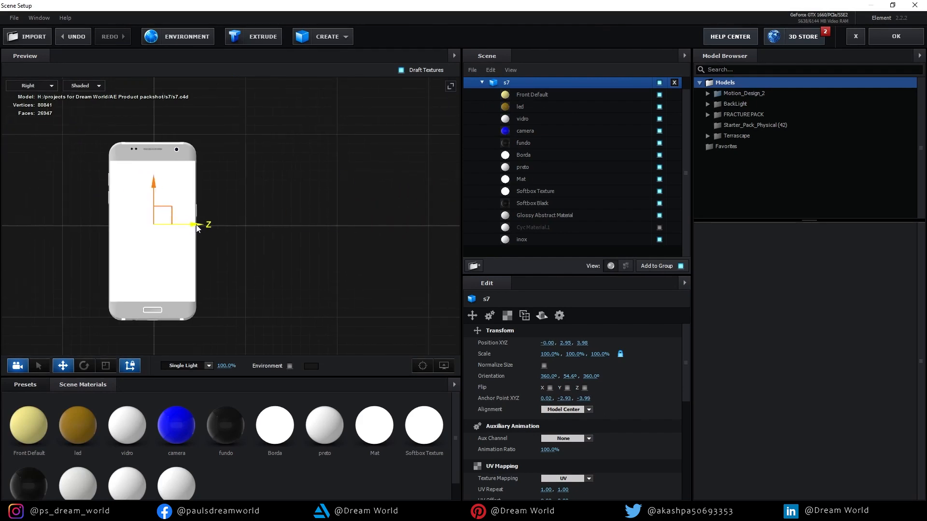
left_click(129, 366)
left_click(50, 86)
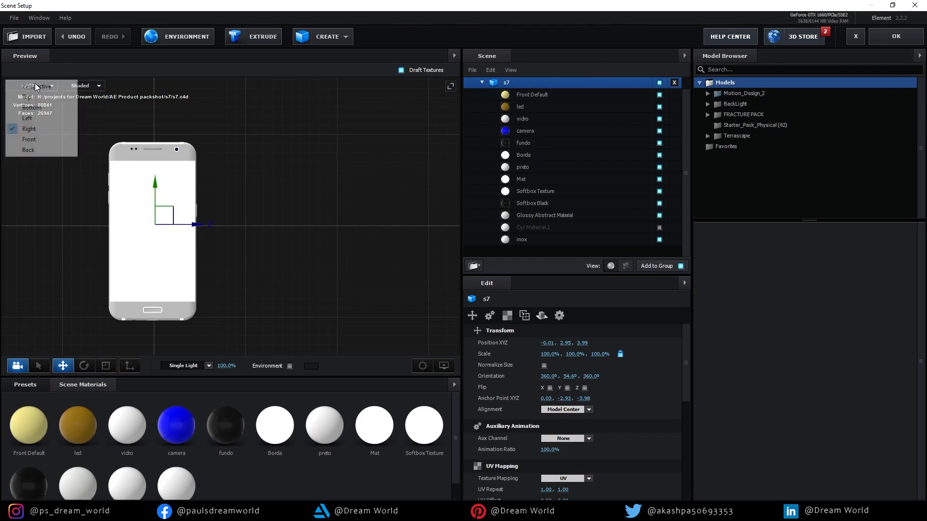
left_click(27, 90)
left_click_drag(320, 209, 347, 189)
left_click_drag(271, 222, 110, 274)
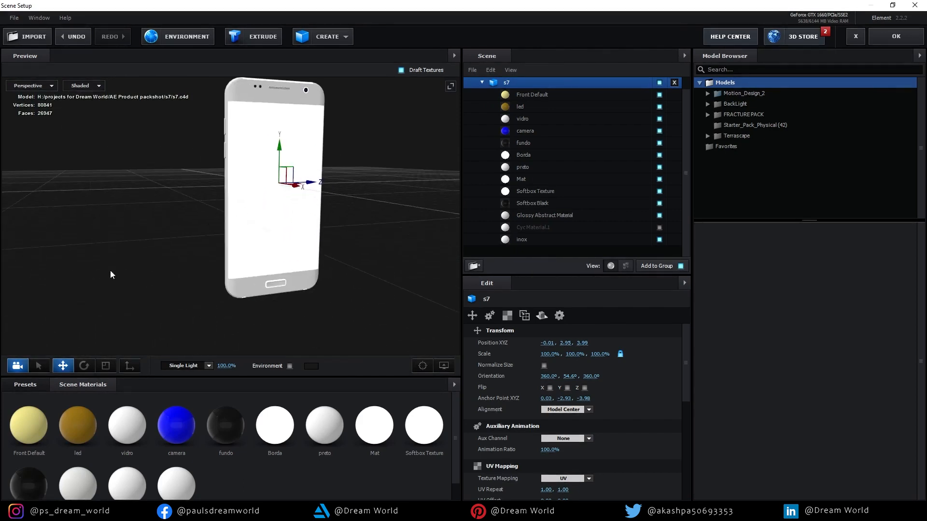
Step: Apply the Chrome preset from the Physical materials to the phone's inox material
left_click(39, 389)
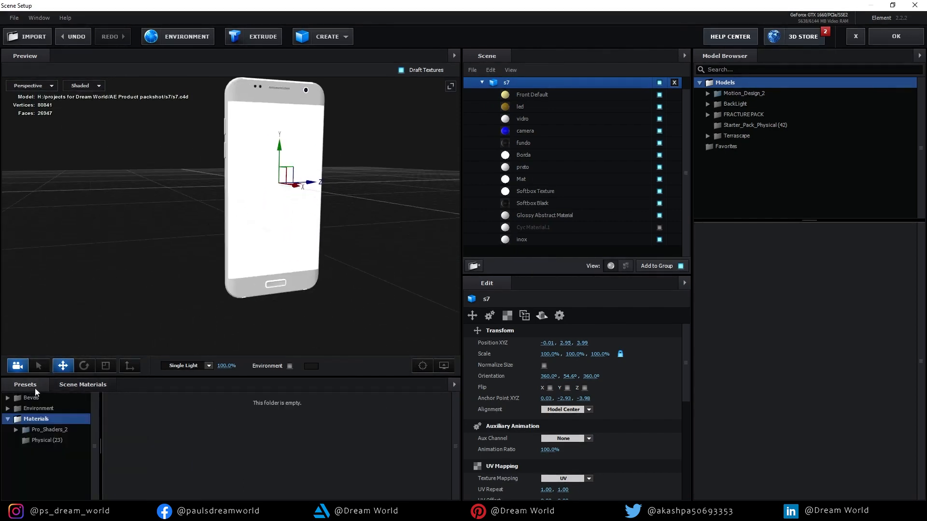
left_click(42, 440)
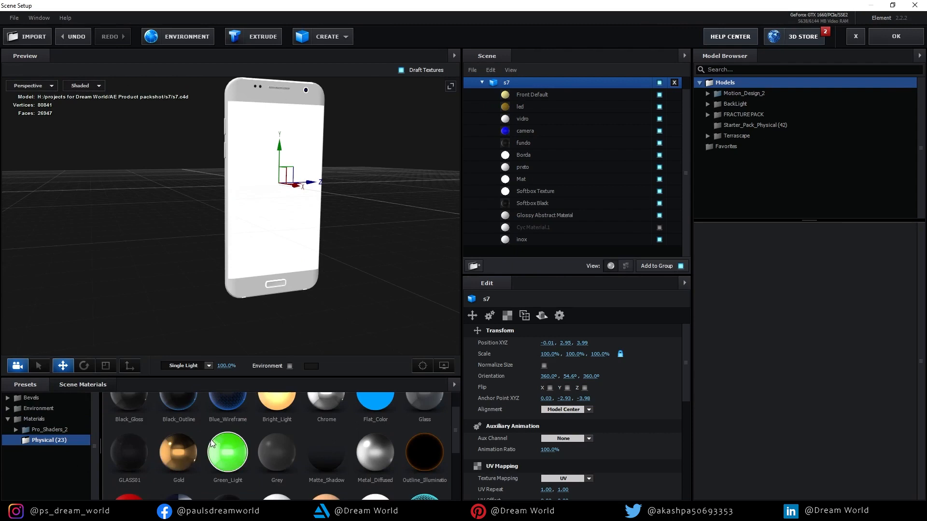
left_click_drag(229, 315, 190, 279)
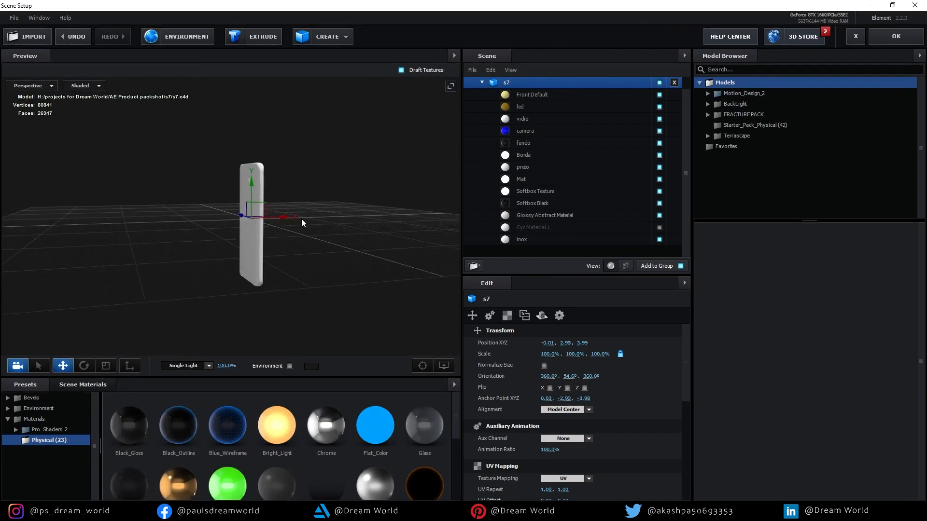
scroll(300, 227, "up", 3)
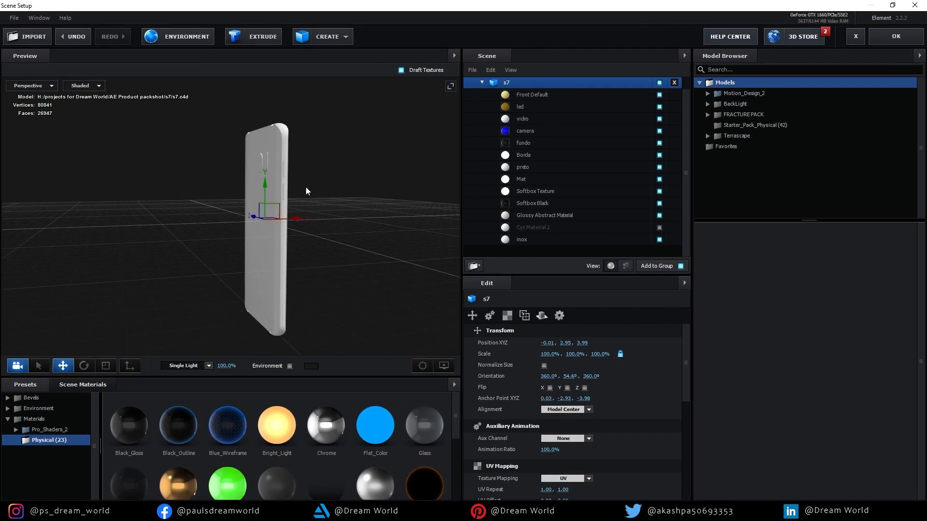
scroll(304, 162, "up", 3)
left_click_drag(352, 153, 222, 182)
scroll(238, 173, "up", 3)
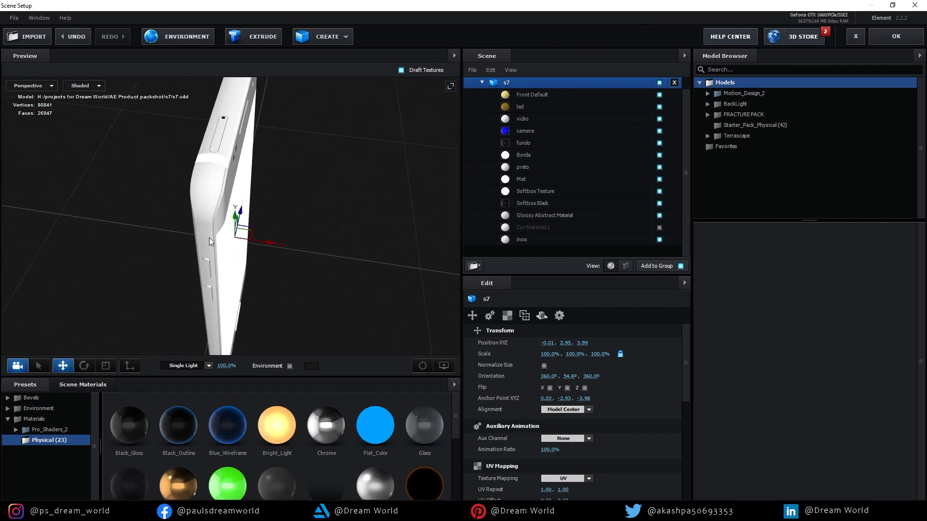
left_click_drag(309, 403, 263, 285)
Step: Apply the Black_Gloss preset to the phone's preto and Mat materials
left_click_drag(188, 307, 297, 248)
left_click_drag(133, 433, 239, 280)
left_click_drag(338, 283, 285, 245)
left_click_drag(129, 441, 297, 282)
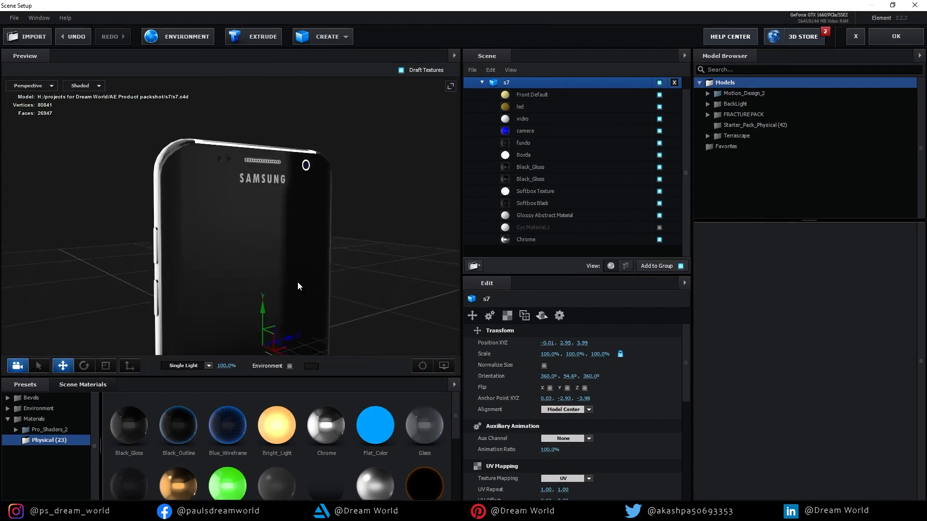
Step: Lower the glossiness of the first Black_Gloss scene material to 53% and check the phone's front
left_click(82, 384)
scroll(367, 458, "down", 1)
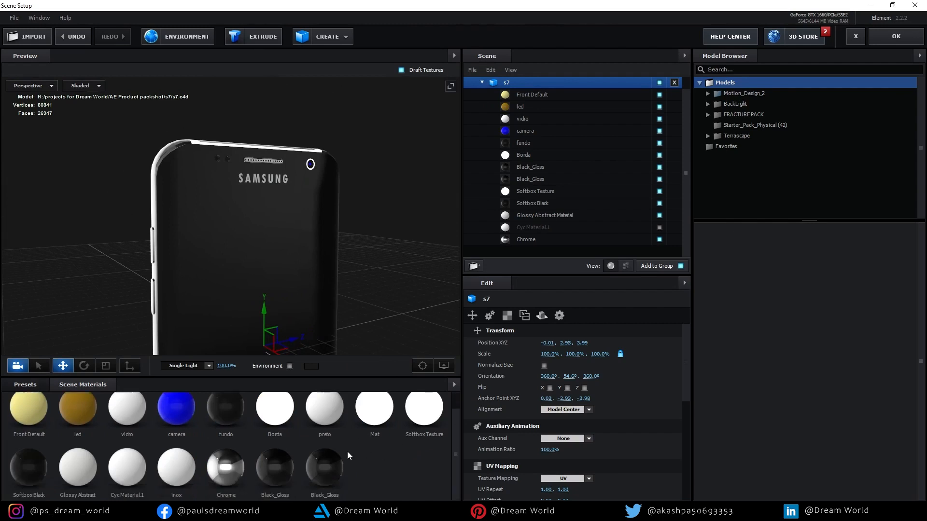
left_click(275, 471)
left_click_drag(282, 271, 416, 338)
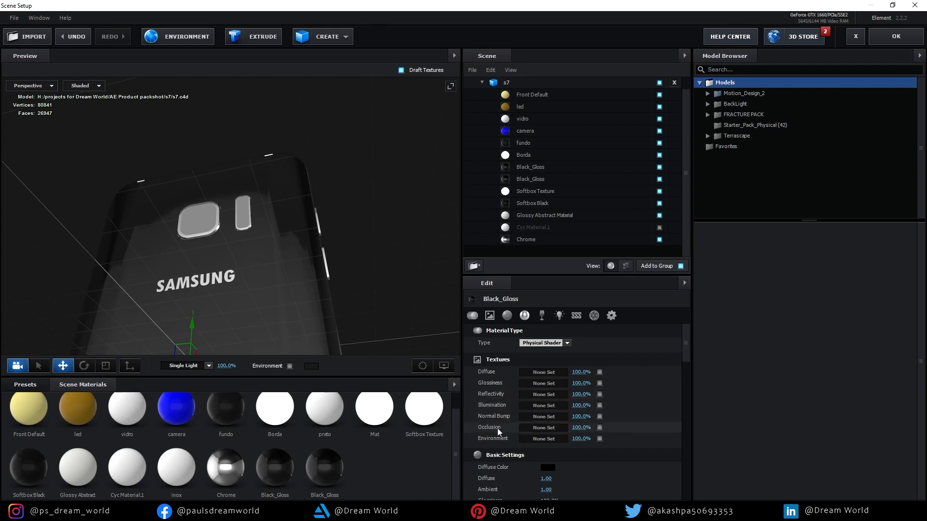
scroll(504, 466, "down", 1)
scroll(504, 466, "down", 3)
left_click_drag(551, 434, 523, 434)
left_click_drag(290, 314, 247, 327)
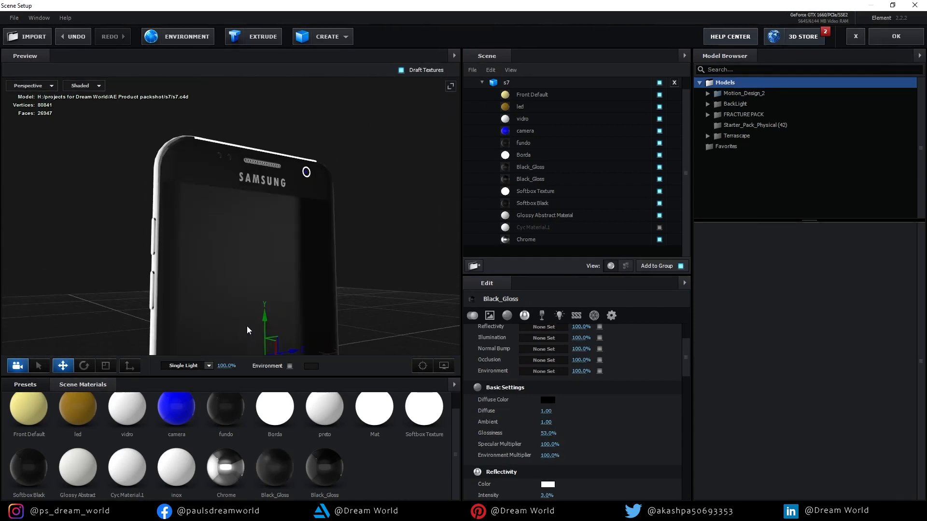
scroll(301, 181, "up", 3)
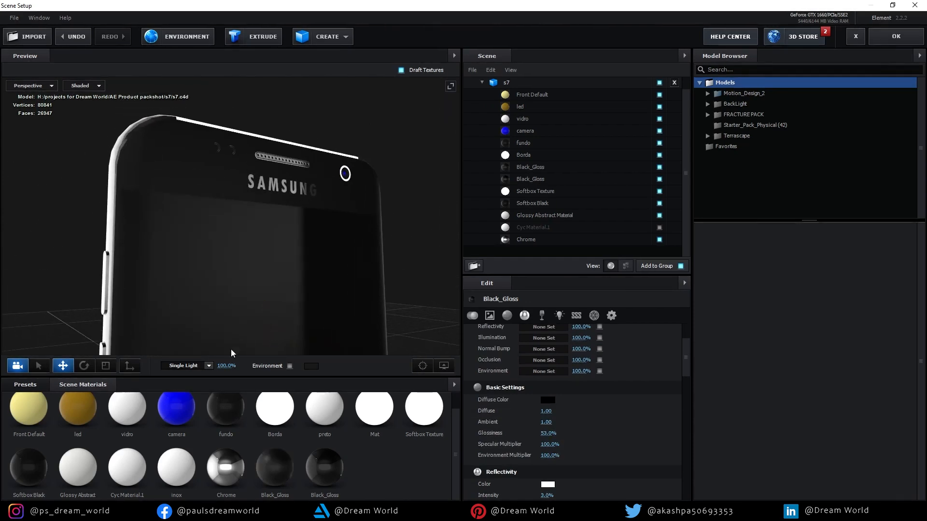
Step: Load the BackLight_2K_38 environment preset from the BackLight_2K collection as the scene's reflections
left_click(28, 384)
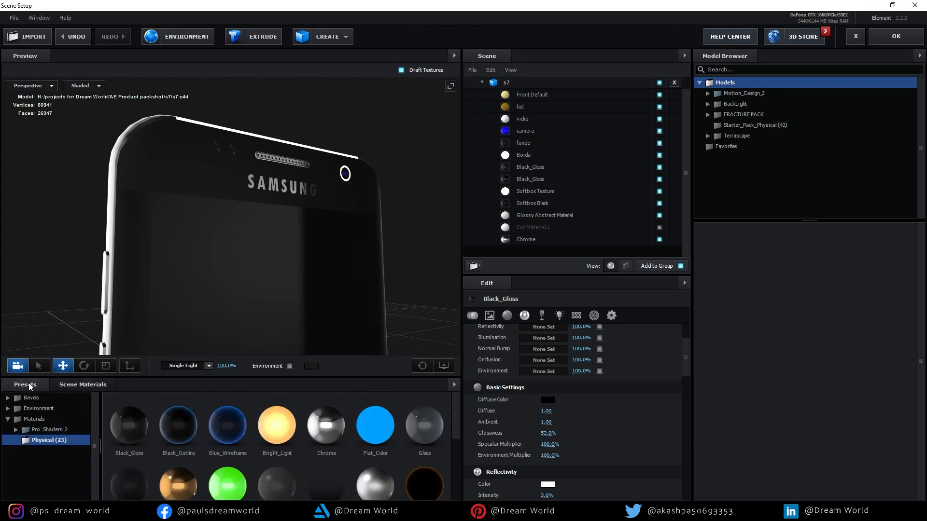
left_click(32, 409)
left_click(73, 419)
left_click(71, 429)
scroll(215, 427, "down", 2)
scroll(230, 432, "down", 5)
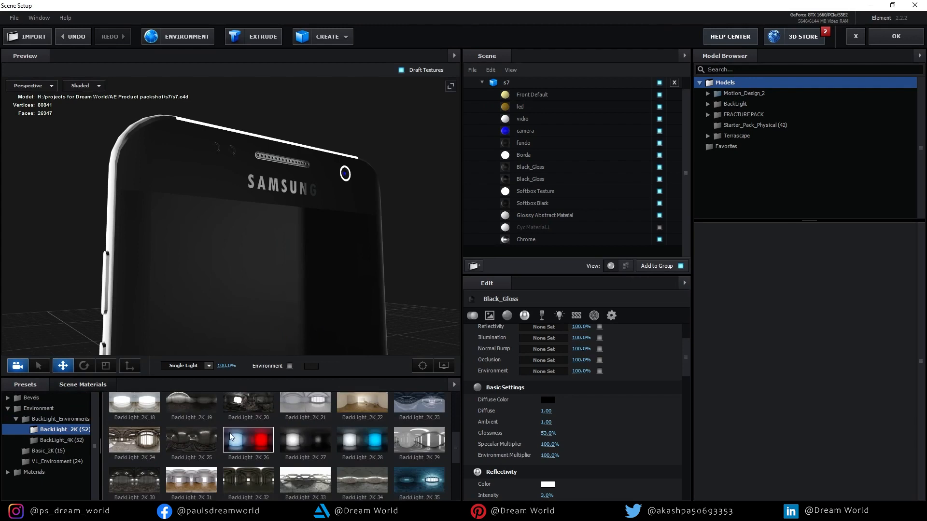
scroll(262, 438, "up", 1)
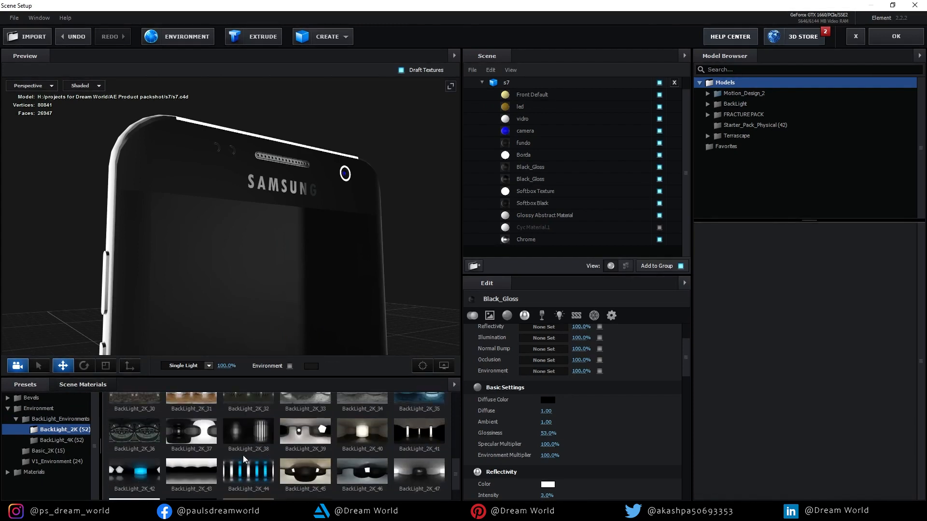
left_click(244, 433)
left_click_drag(424, 183, 470, 181)
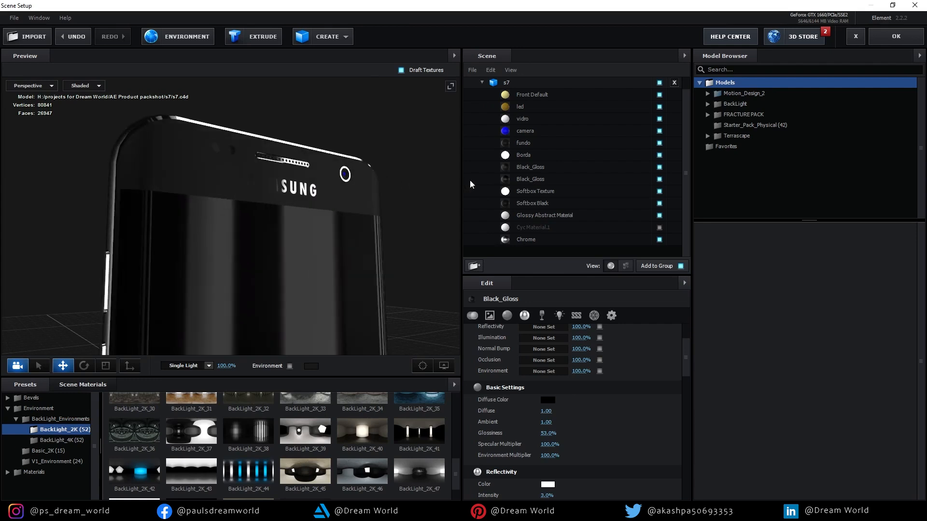
Step: Raise the glossiness of the first Black_Gloss material to 74%
left_click(87, 389)
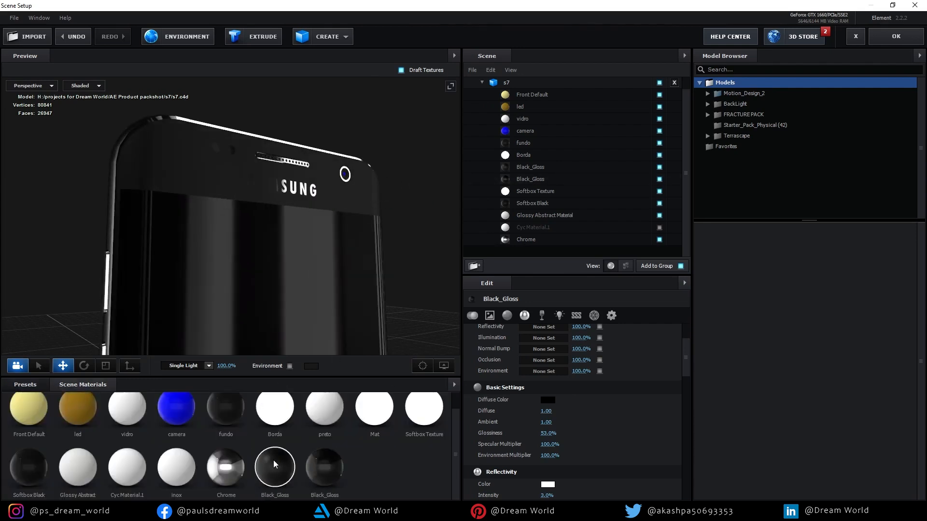
mouse_move(548, 433)
left_mouse_down()
mouse_move(536, 436)
mouse_move(567, 433)
mouse_move(556, 435)
left_mouse_up()
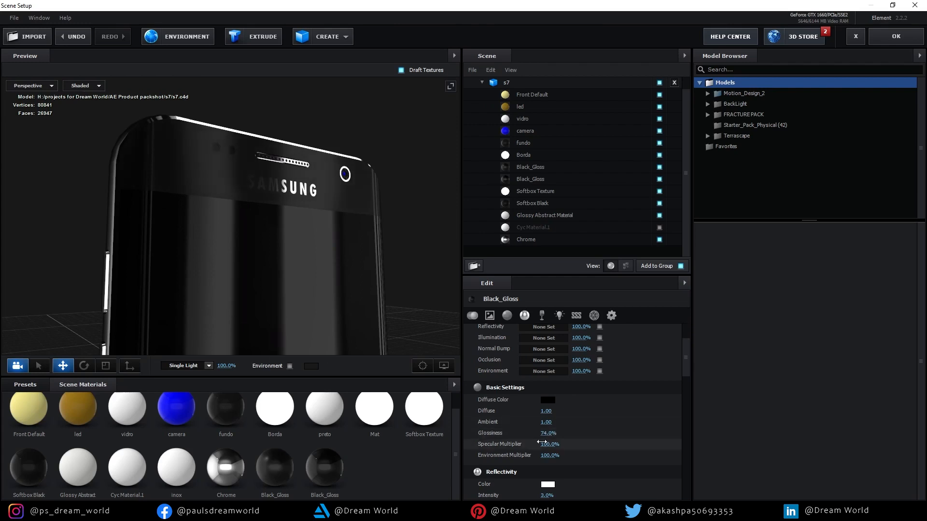
Step: Apply the existing Chrome scene material to the phone's white Borda parts and inspect the rear camera trim
left_click_drag(213, 298, 320, 199)
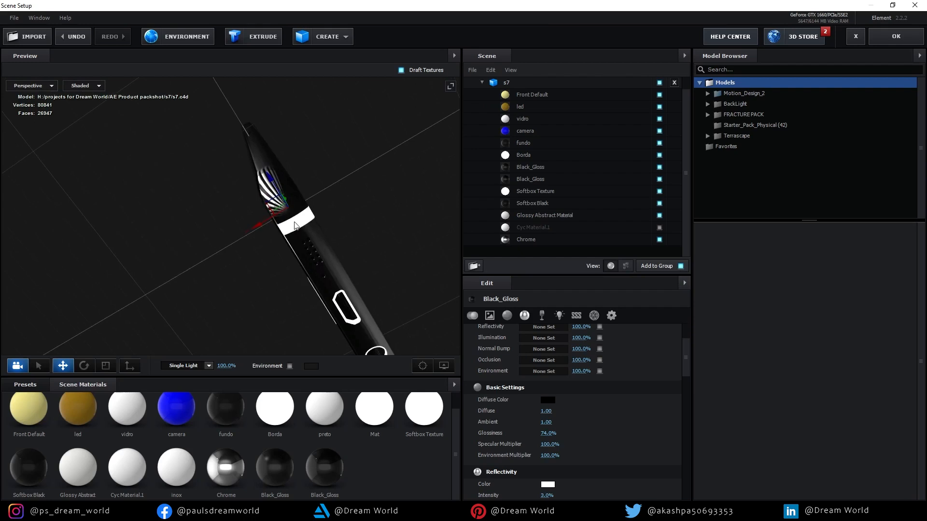
left_click_drag(239, 443, 270, 235)
left_click_drag(275, 237, 280, 285)
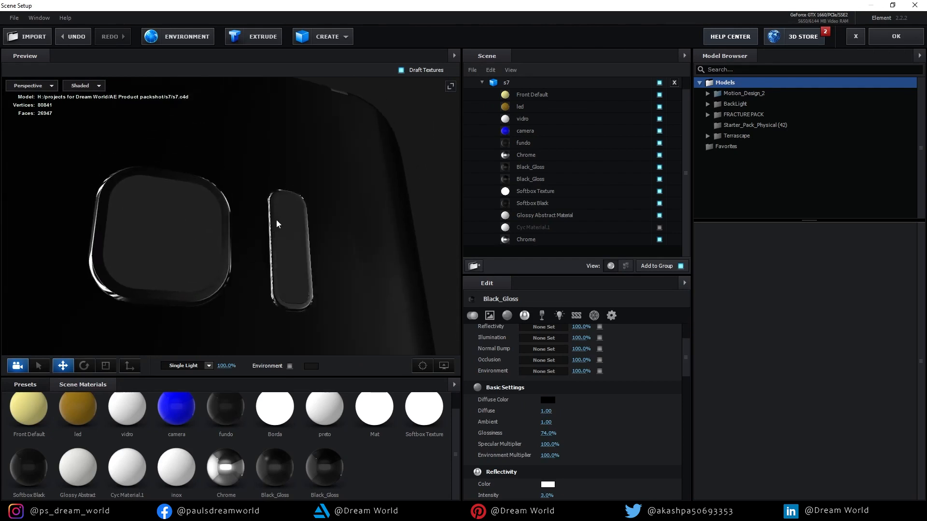
Step: Apply the Glass preset from the Physical materials to the vidro material on the rear camera, and return to the scene's materials
left_click(41, 388)
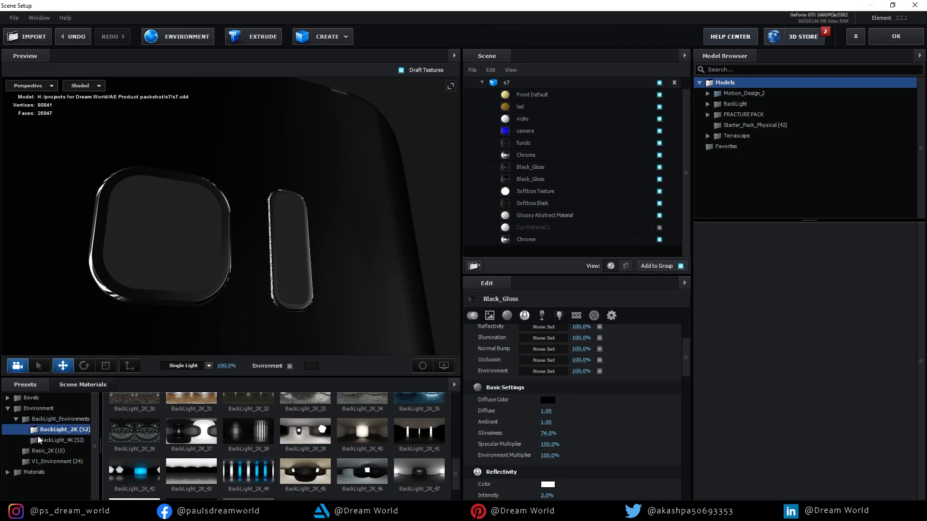
left_click(48, 441)
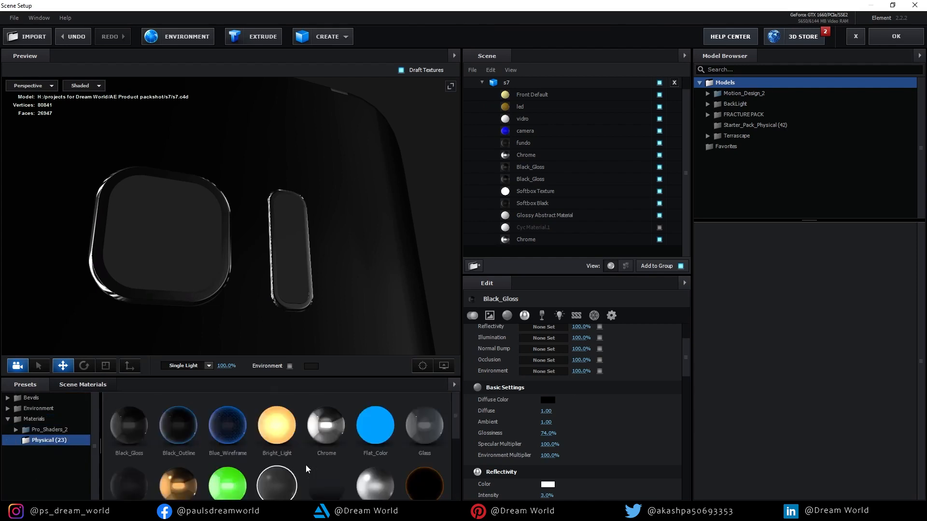
scroll(333, 466, "down", 1)
scroll(361, 444, "up", 1)
left_click_drag(430, 438, 203, 273)
left_click(83, 385)
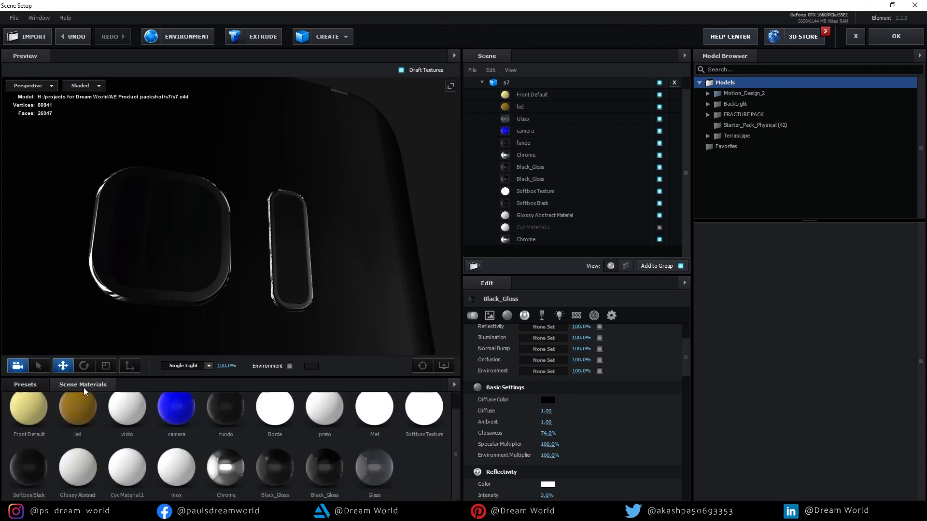
Step: Lower the Glass material's Force Opacity to 14% while checking the rear camera and flash windows
left_click(369, 463)
left_click_drag(685, 364, 682, 456)
left_click_drag(548, 452, 533, 455)
left_click_drag(196, 263, 233, 254)
left_click_drag(548, 451, 517, 450)
left_click_drag(324, 303, 344, 294)
left_click_drag(549, 453, 560, 453)
left_click_drag(315, 282, 341, 296)
mouse_move(548, 452)
left_mouse_down()
mouse_move(529, 453)
mouse_move(539, 454)
left_mouse_up()
left_click_drag(328, 286, 356, 302)
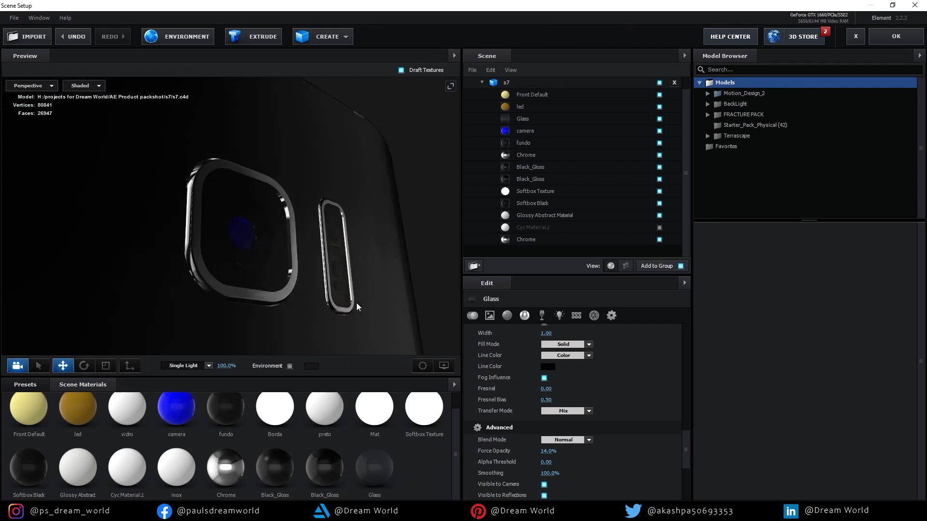
Step: Inspect the whole phone from the front and accept the scene setup to return to the composition
left_click_drag(418, 244, 406, 209)
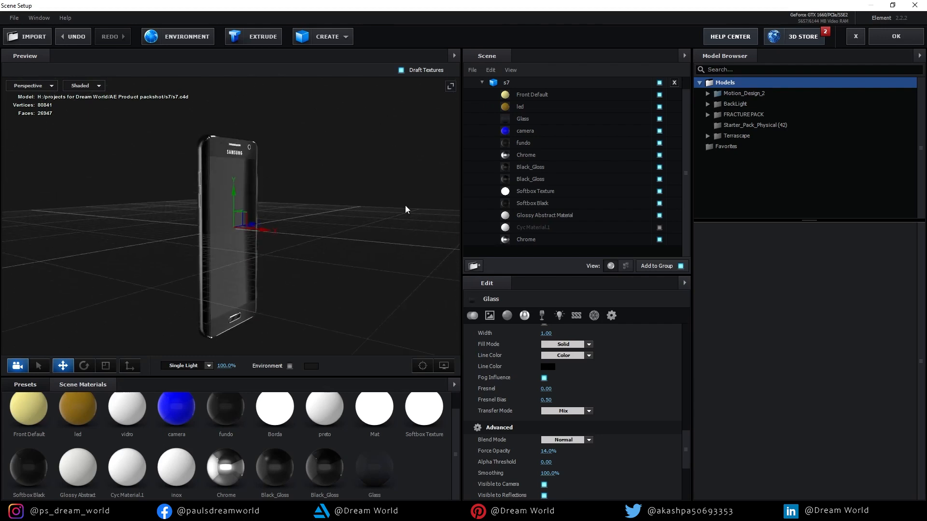
left_click_drag(336, 228, 351, 214)
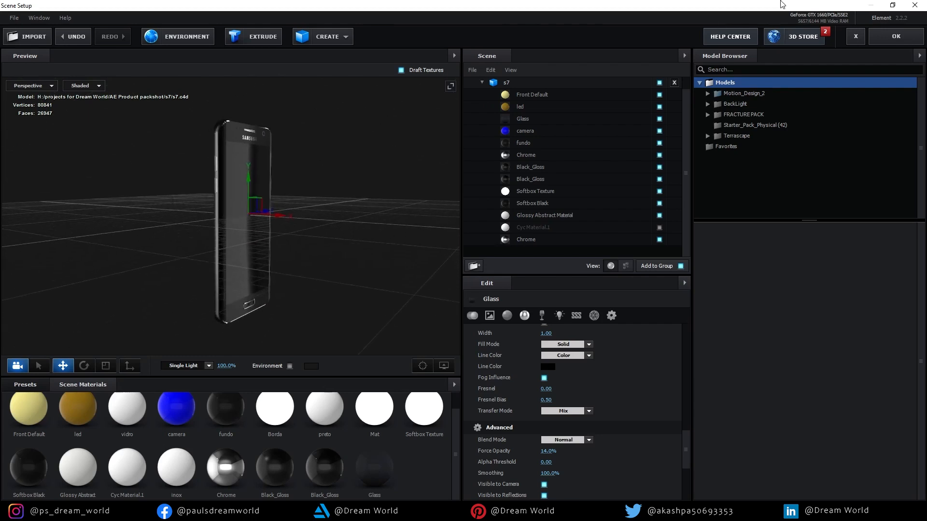
left_click(888, 37)
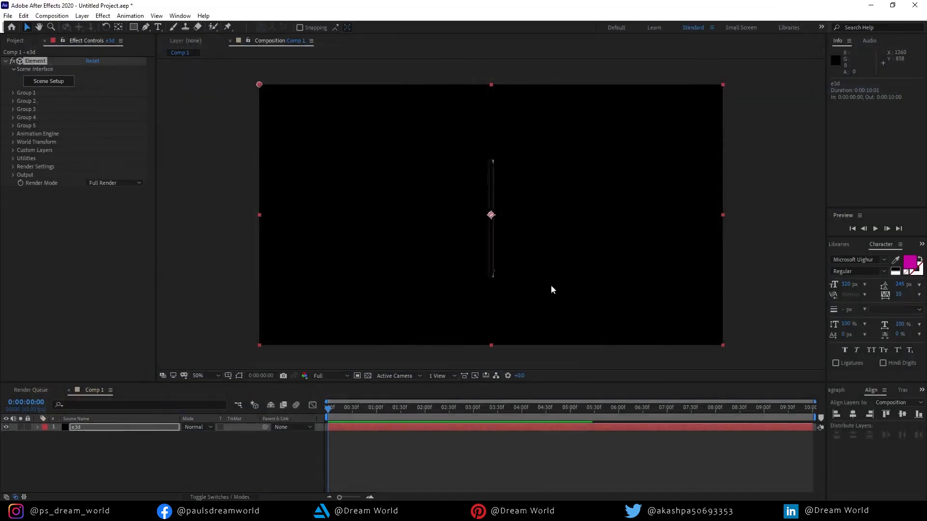
Step: Add a two-node camera named Camera 1 with the 35mm preset to Comp 1
key("ctrl+space")
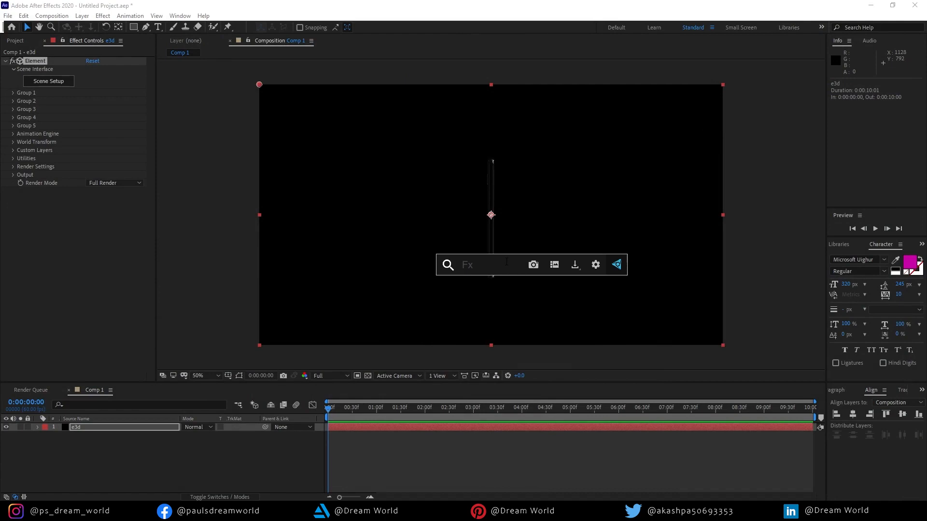
left_click(413, 337)
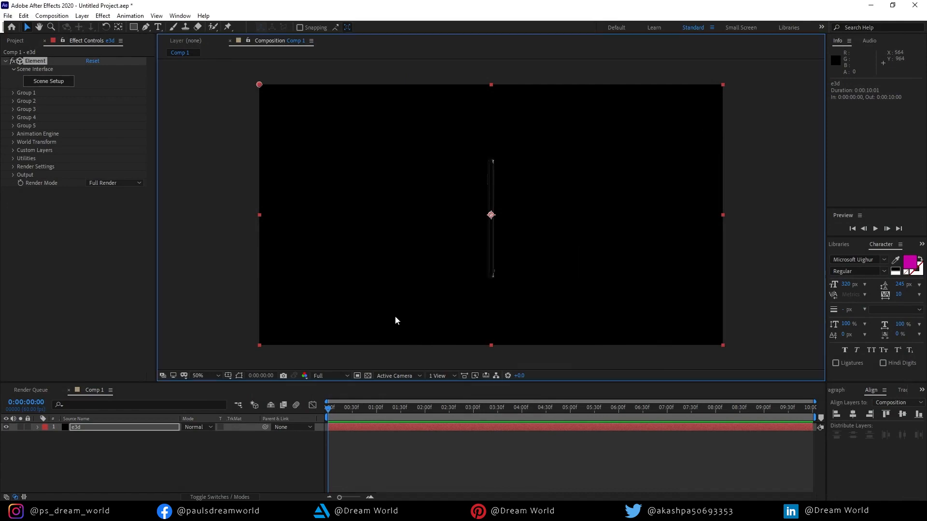
key("ctrl+alt+shift+c")
left_click(269, 136)
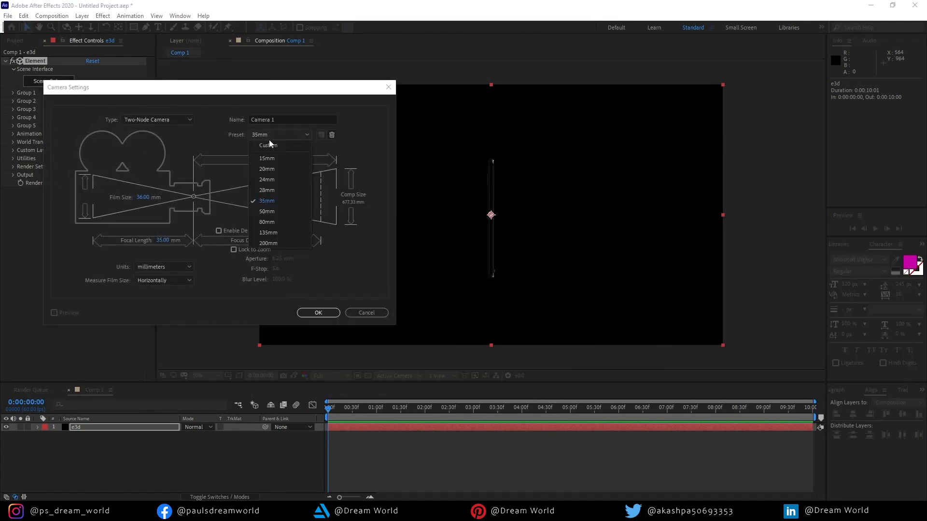
left_click(269, 201)
left_click(322, 314)
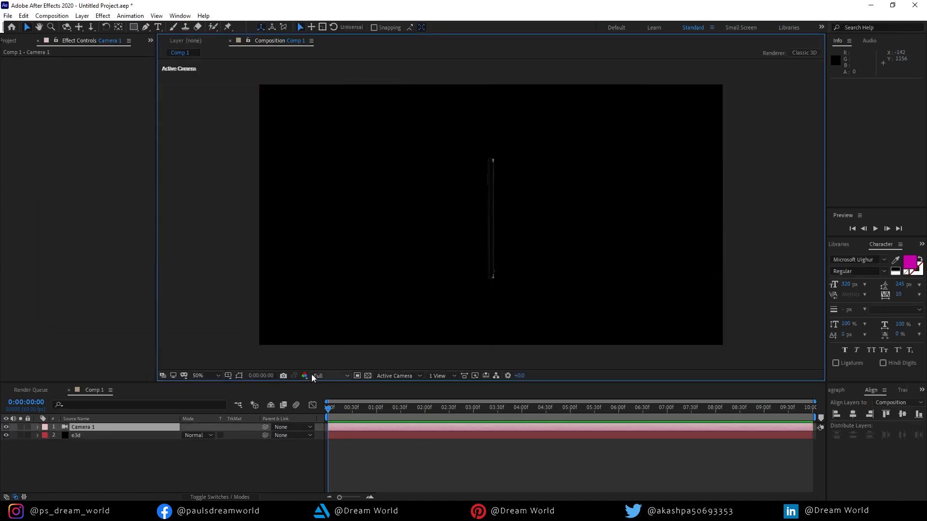
Step: Create a group null for Element's Group 1 on the e3d layer and reveal the null's rotation properties
left_click(95, 436)
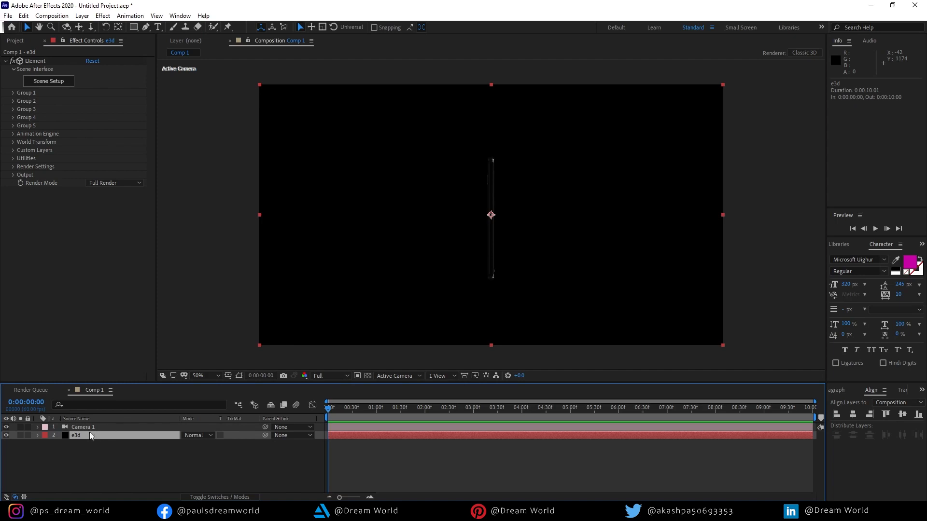
left_click(15, 97)
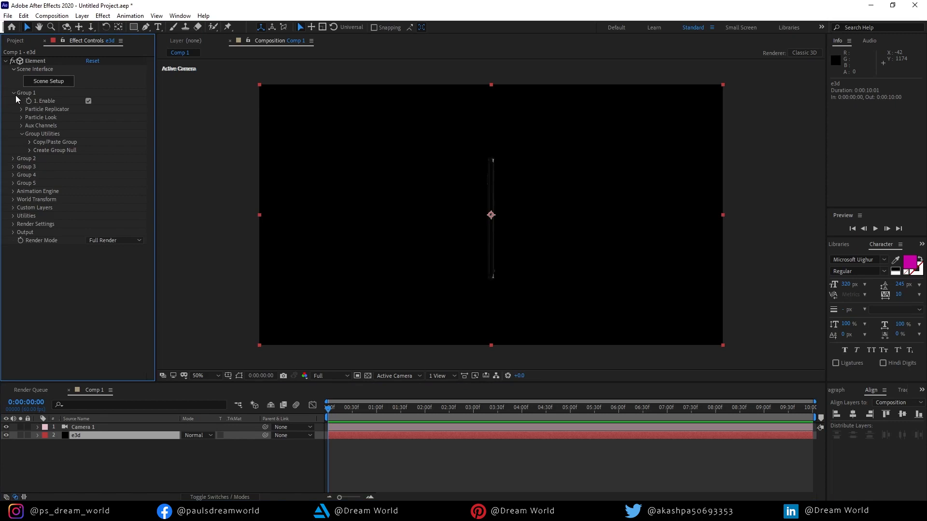
left_click(30, 150)
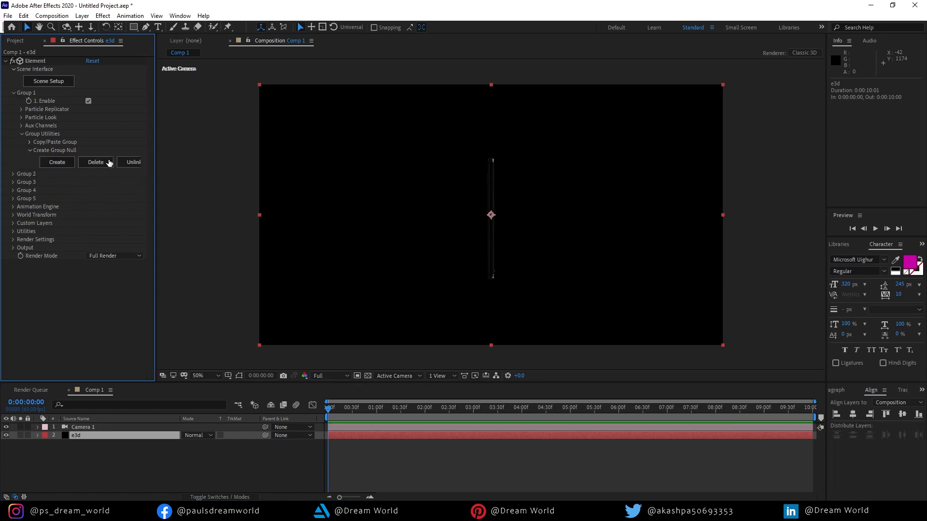
left_click(57, 162)
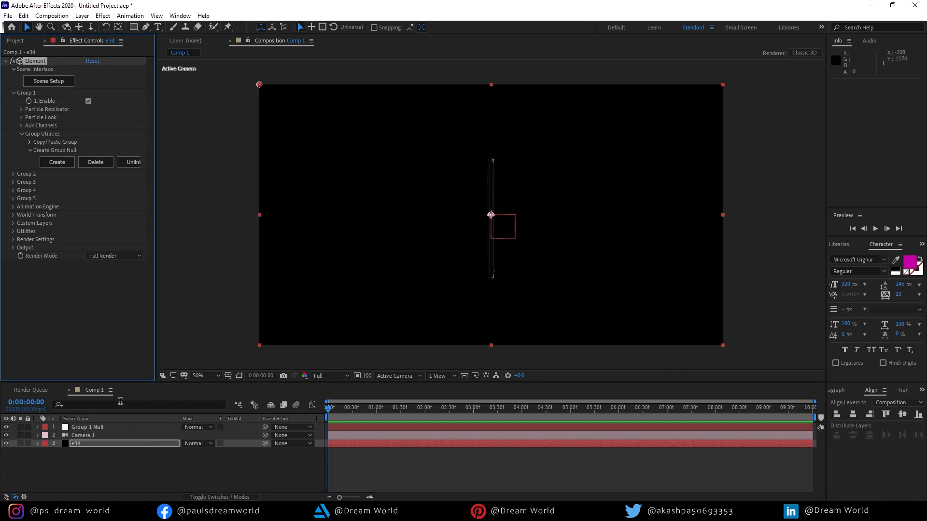
left_click(89, 428)
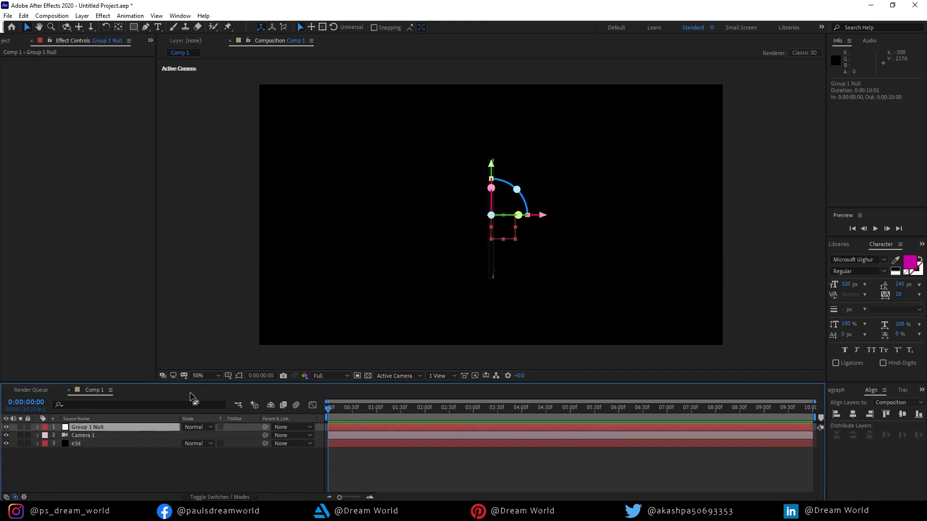
key("r")
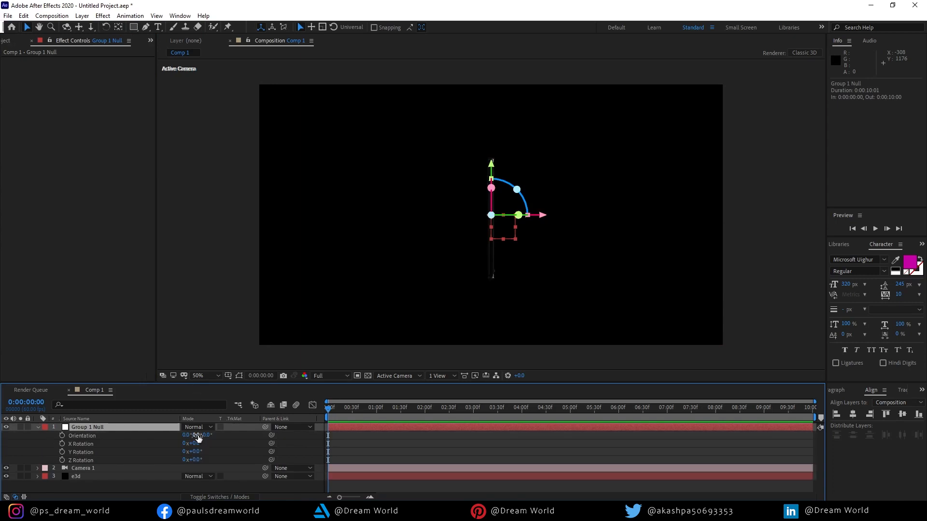
mouse_move(197, 438)
left_mouse_down()
mouse_move(232, 435)
mouse_move(201, 436)
left_mouse_up()
key("ctrl+z")
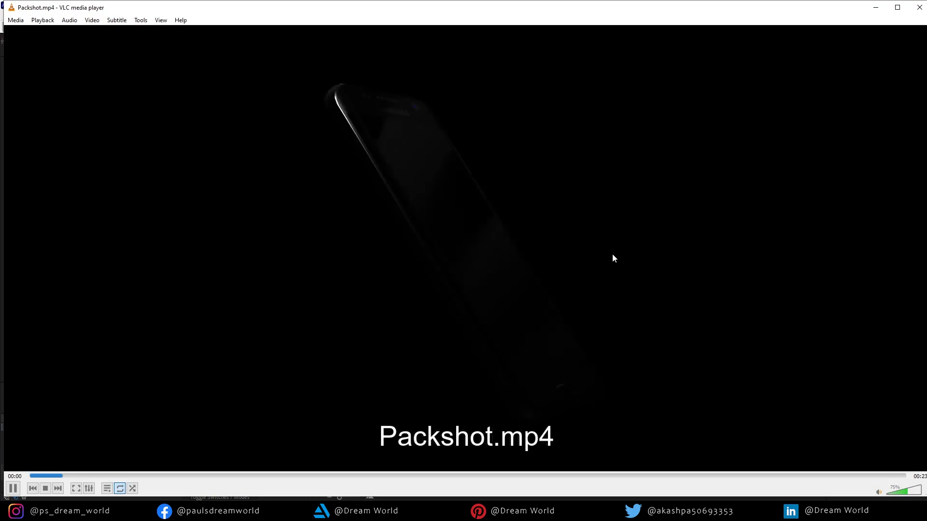
Step: Play the opening of the reference video Packshot.mp4 in VLC to examine the phone's tilt and rotation, and close it
double_click(646, 269)
key("space")
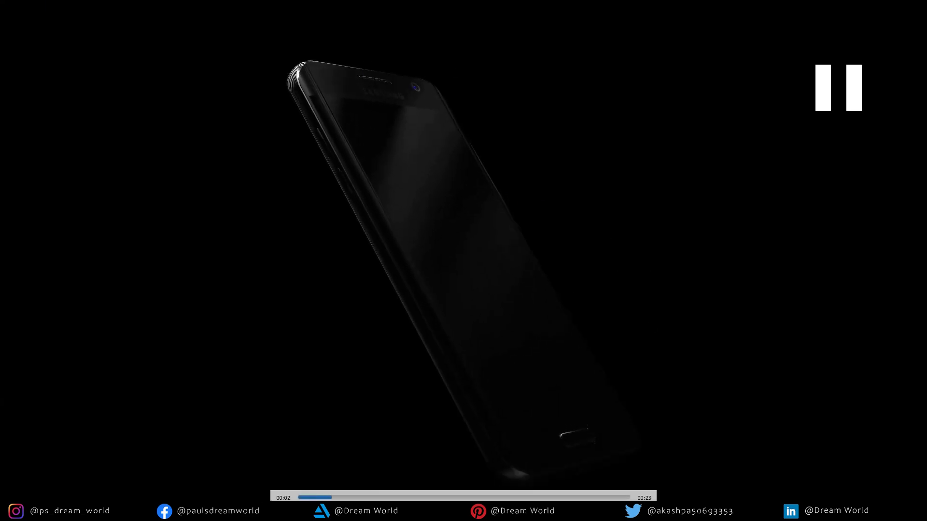
left_click_drag(326, 499, 296, 498)
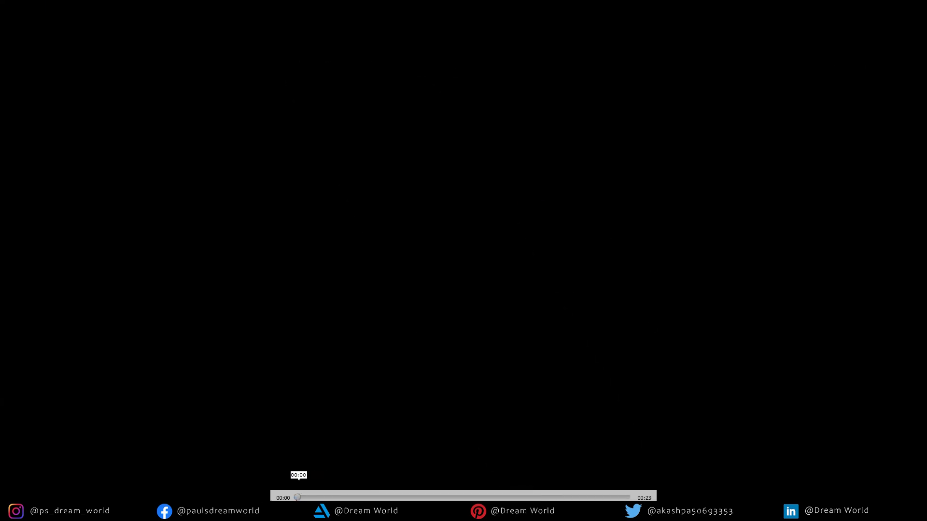
key("space")
key("space")
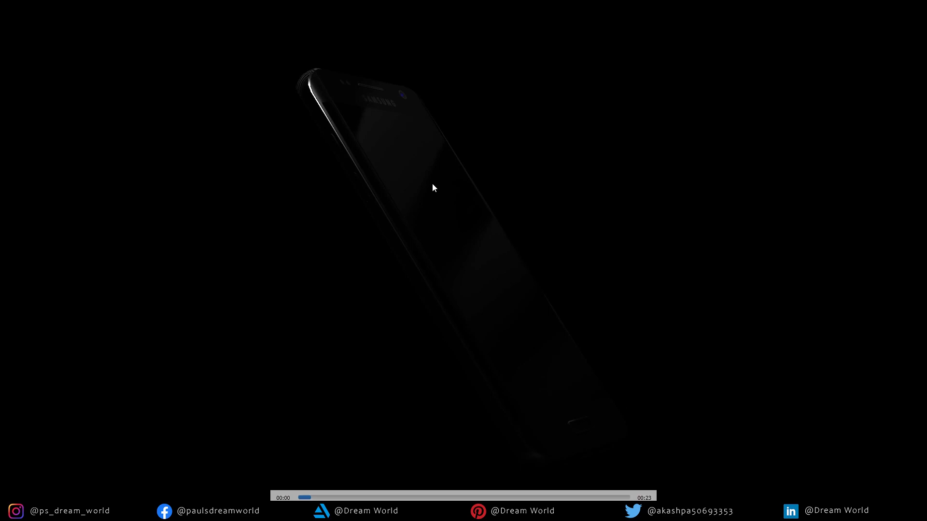
left_click_drag(315, 496, 296, 496)
left_click(443, 208)
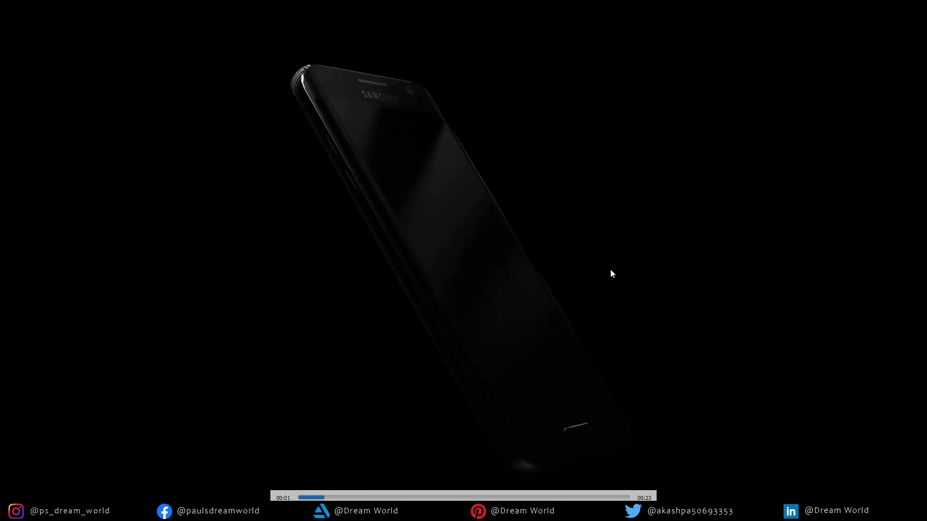
key("space")
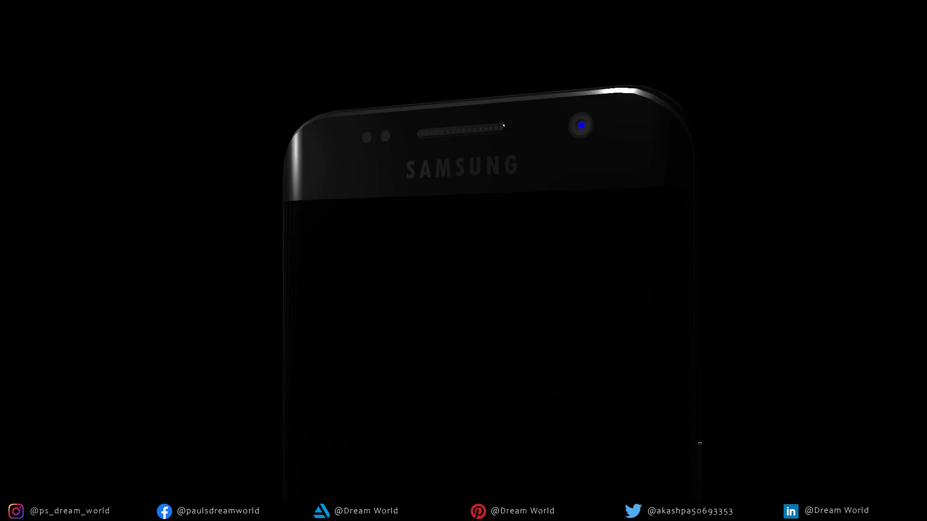
double_click(754, 137)
left_click(920, 7)
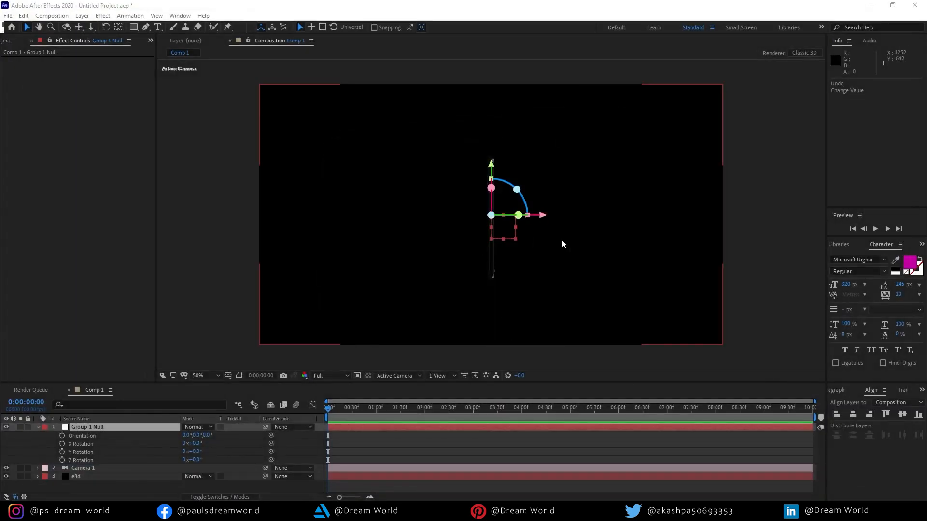
Step: Tilt the phone by setting the Group 1 Null's Z orientation to 338°
left_click_drag(560, 237, 590, 212)
scroll(549, 238, "up", 1)
scroll(598, 195, "down", 1)
left_click(87, 431)
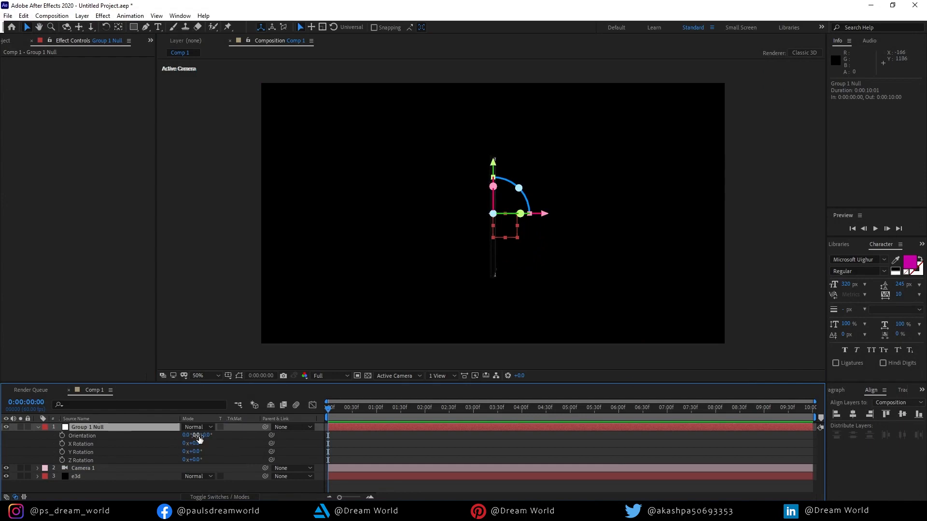
left_click_drag(199, 438, 189, 435)
key("ctrl+z")
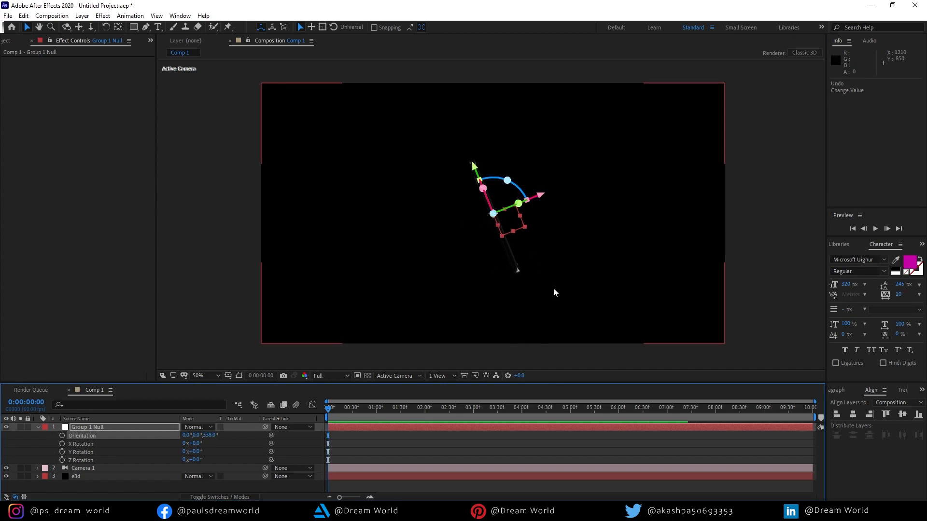
Step: Dolly Camera 1 in to a Z position of about -1228 and keyframe the null's orientation and rotations at the first frame
key("c")
left_click_drag(515, 241, 515, 215)
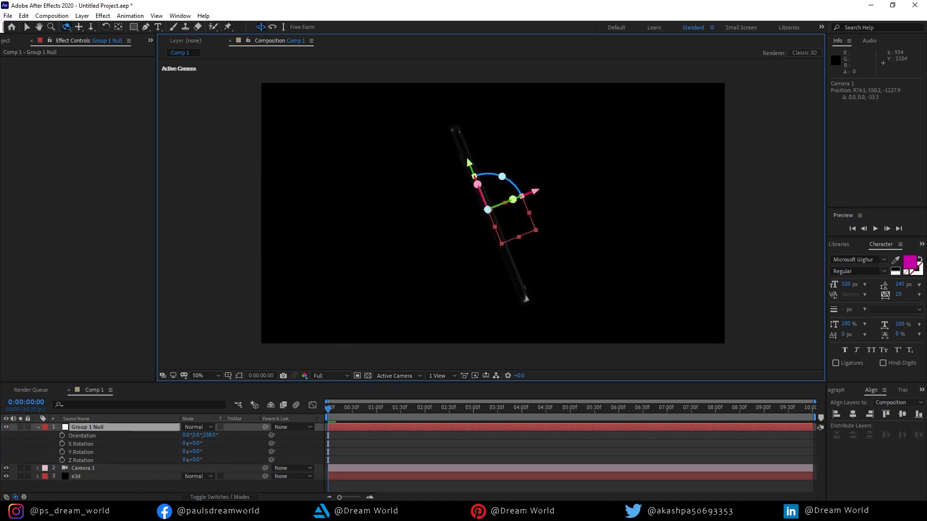
left_click_drag(63, 436, 68, 467)
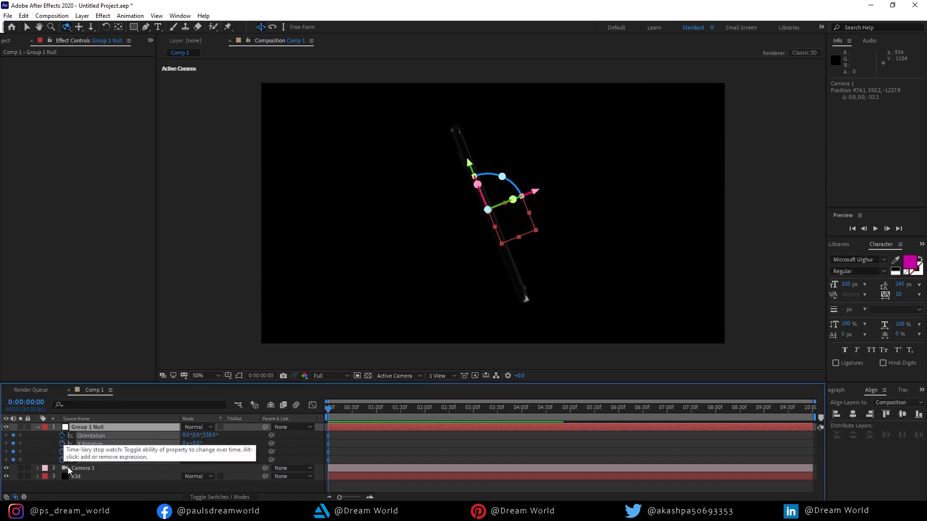
Step: Set the current time to 0:00:05:59 and check the opening clip's length in Sequence 01 in Premiere Pro
left_click(617, 416)
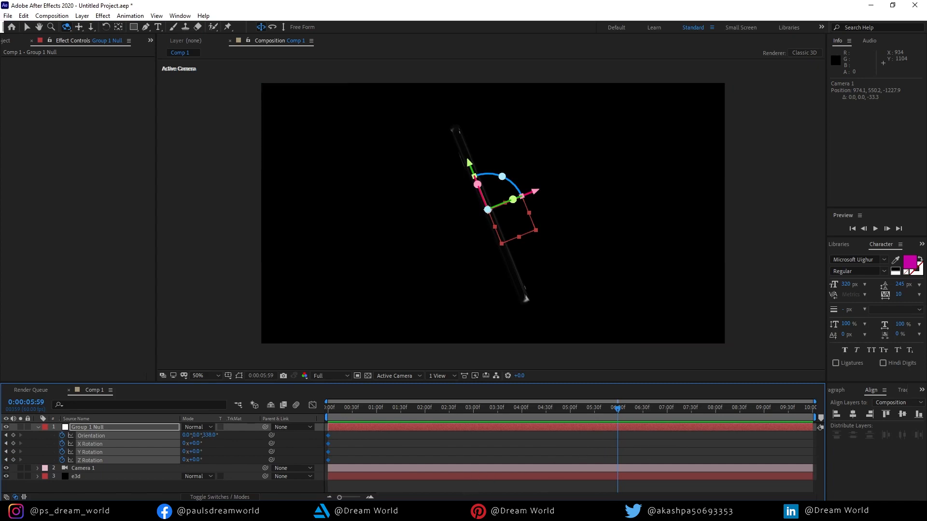
left_click(448, 439)
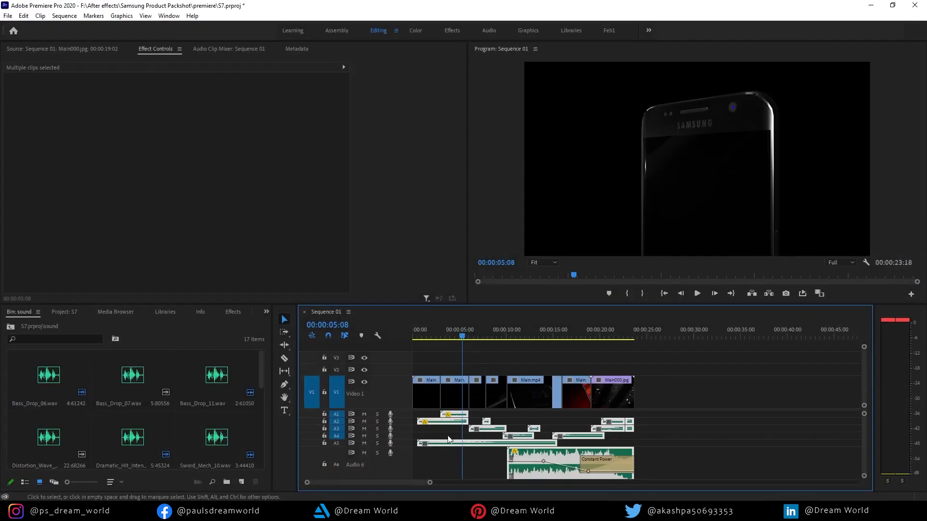
mouse_move(437, 343)
left_mouse_down()
mouse_move(444, 336)
mouse_move(429, 338)
mouse_move(441, 334)
left_mouse_up()
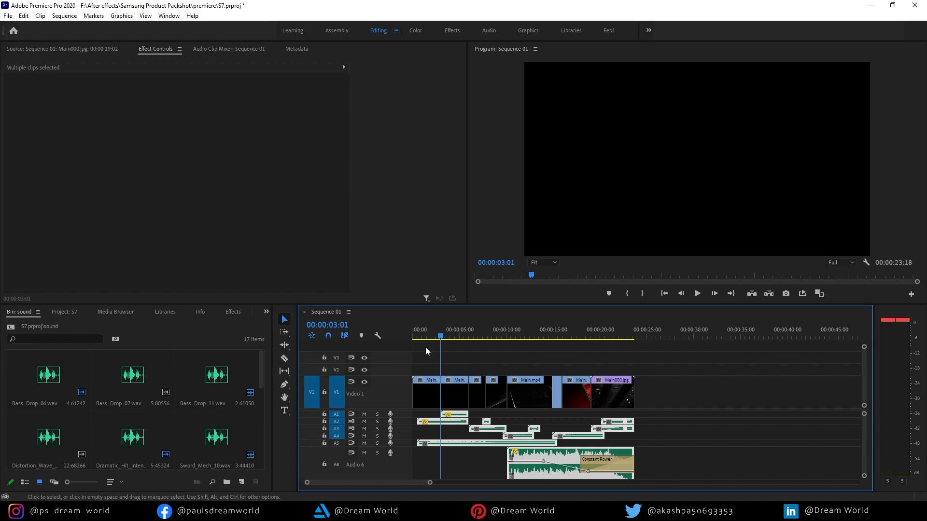
left_click(871, 6)
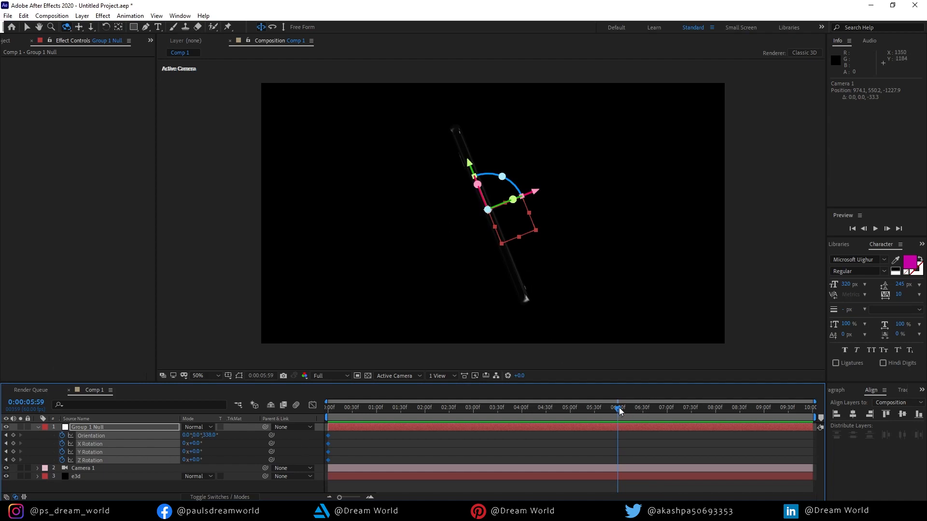
Step: End the work area at 0:00:06:00 and trim Comp 1 to it
left_click_drag(618, 413, 618, 415)
key("Page_Down")
key("n")
right_click(547, 416)
left_click(584, 444)
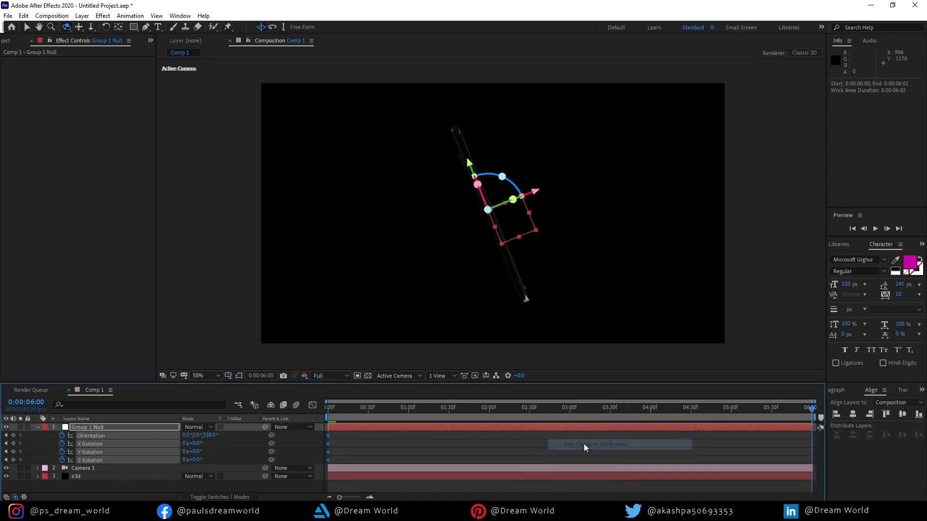
Step: Set the Group 1 Null's Y orientation to 48° at 0:00:06:00 and preview the phone's rotation
left_click_drag(792, 411, 816, 413)
left_click_drag(197, 436, 222, 434)
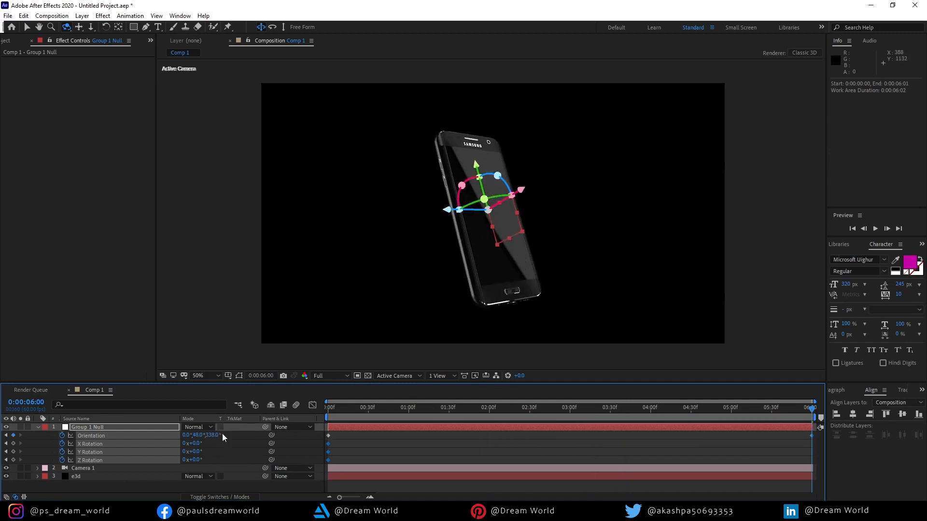
key("space")
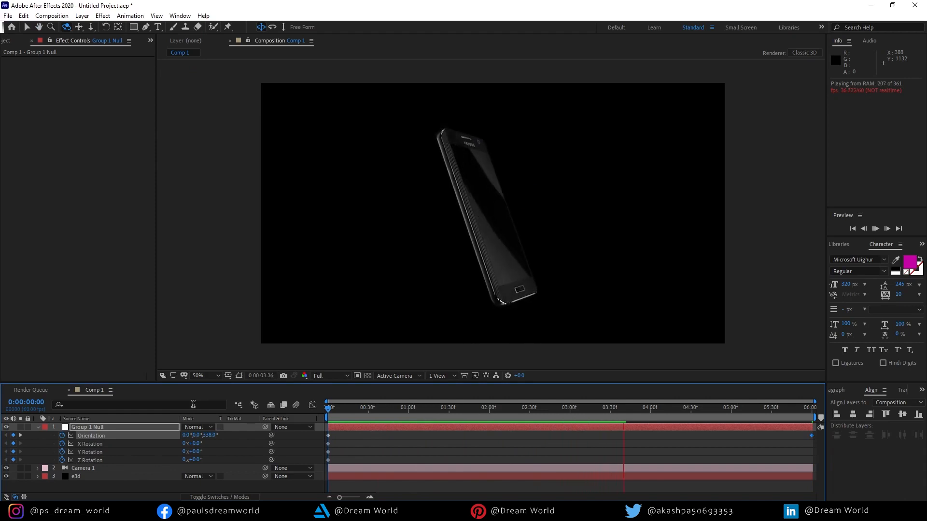
key("space")
left_click_drag(751, 404, 767, 454)
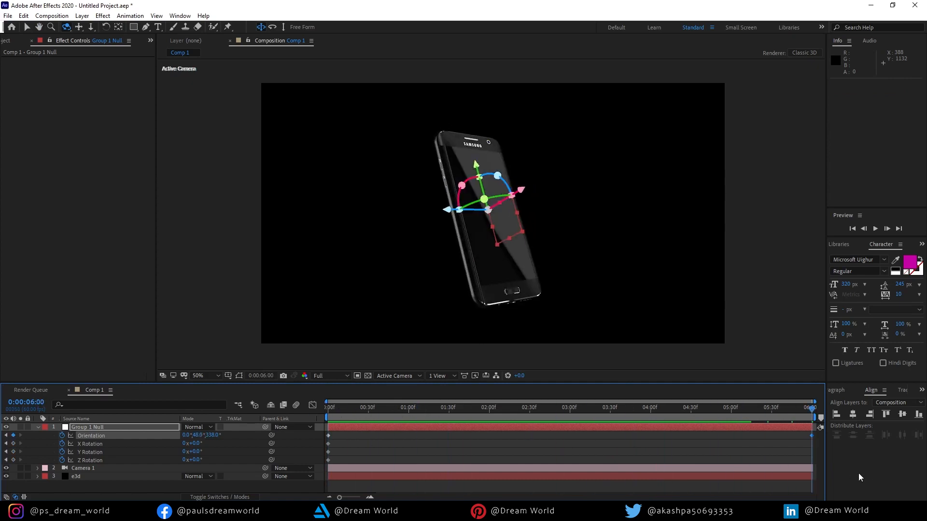
Step: Keyframe Camera 1's position at the first frame, dolly in to a Z position of about -975 at 0:00:06:00, and preview the move
key("Home")
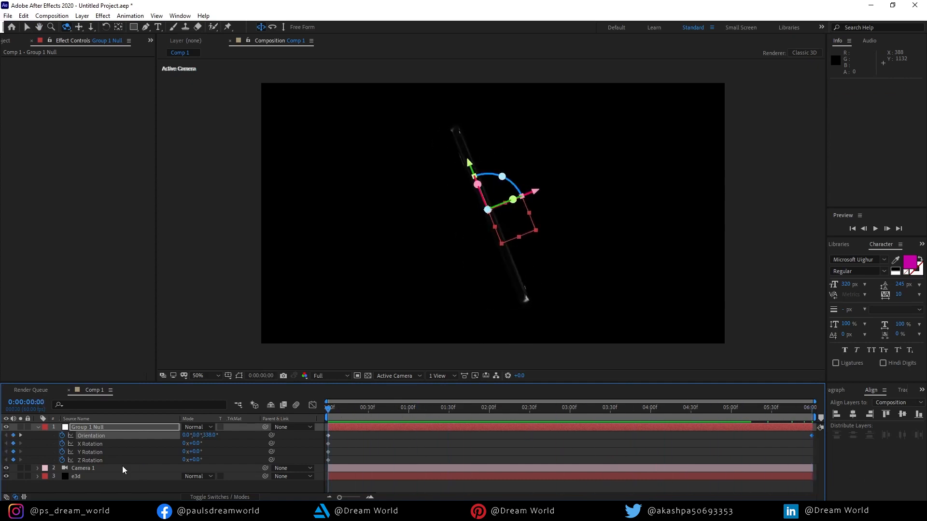
left_click(97, 468)
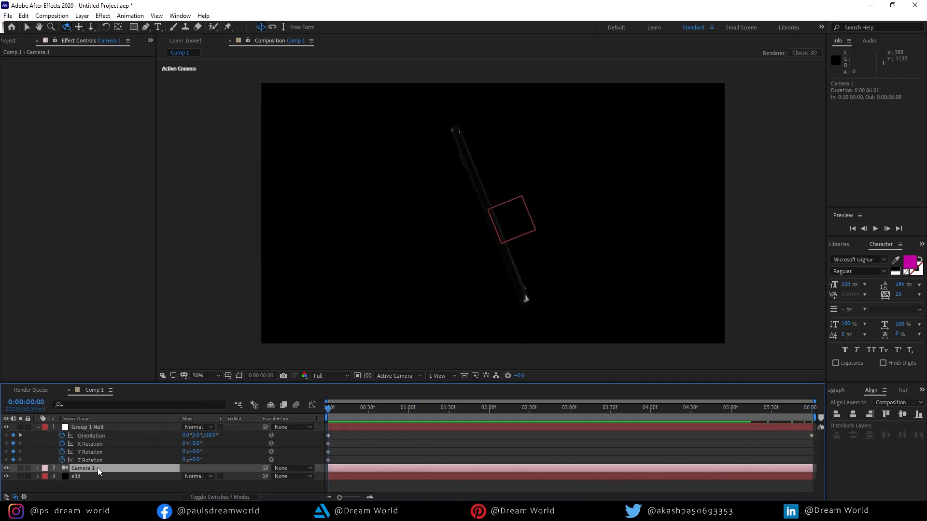
key("p")
key("space")
left_click_drag(521, 255, 534, 212)
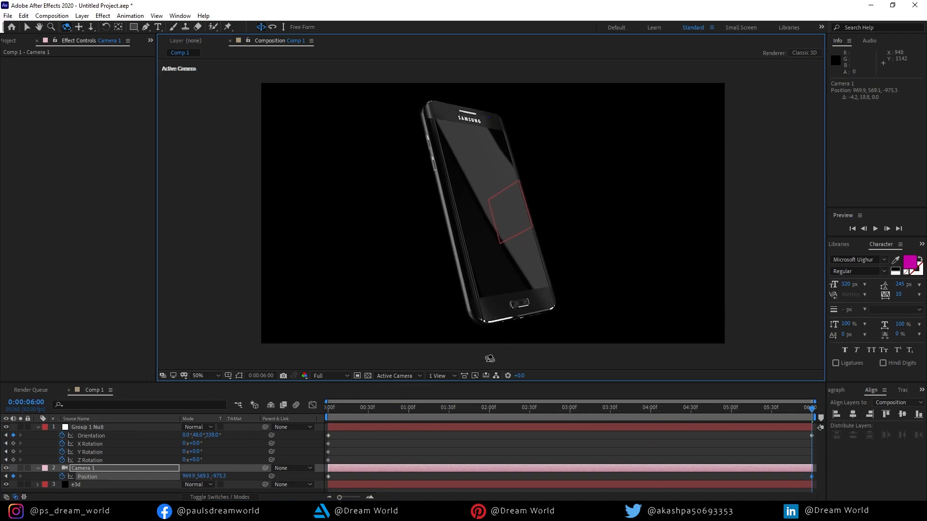
key("space")
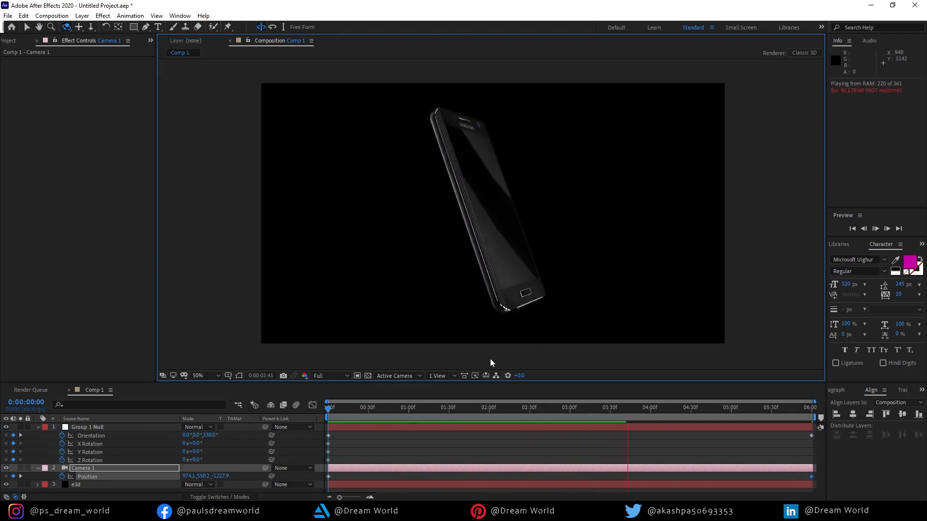
key("space")
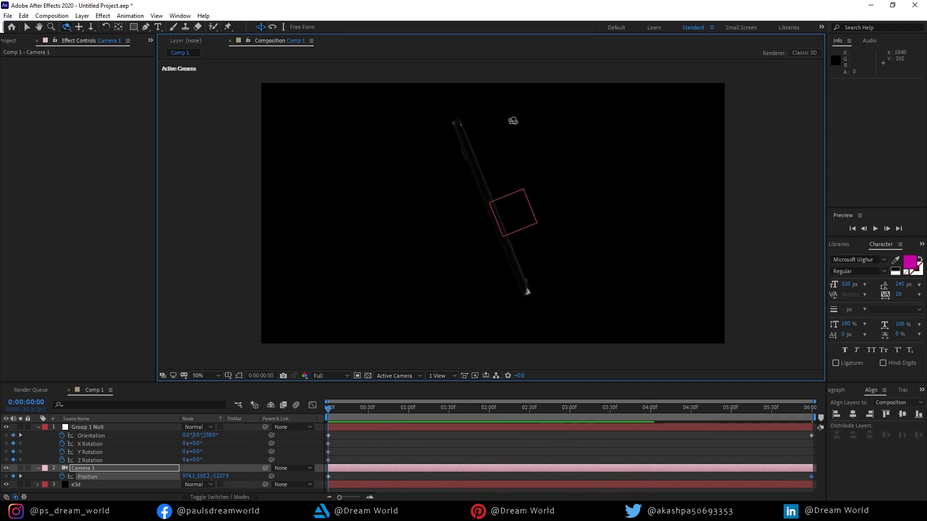
left_click_drag(332, 408, 612, 409)
key("space")
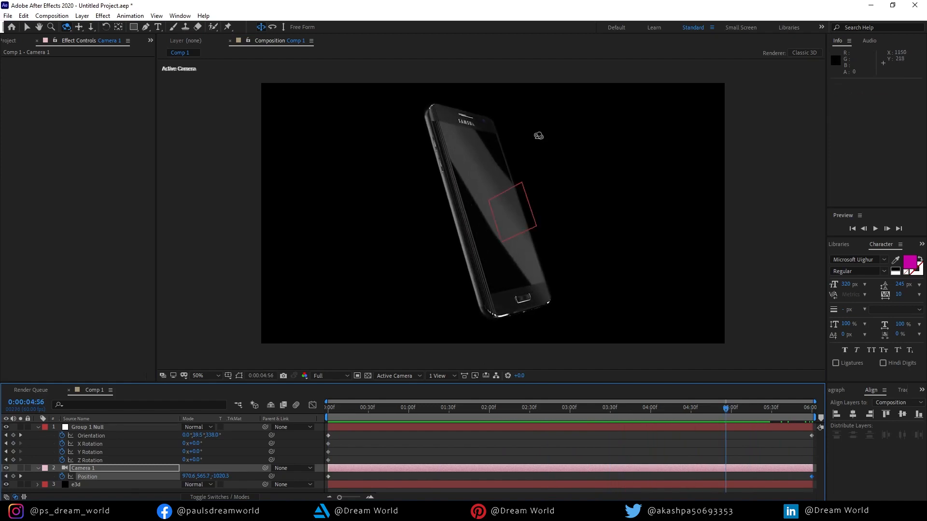
Step: Enable keyframing for the e3d layer's X, Y and Z environment rotations at the first frame
key("v")
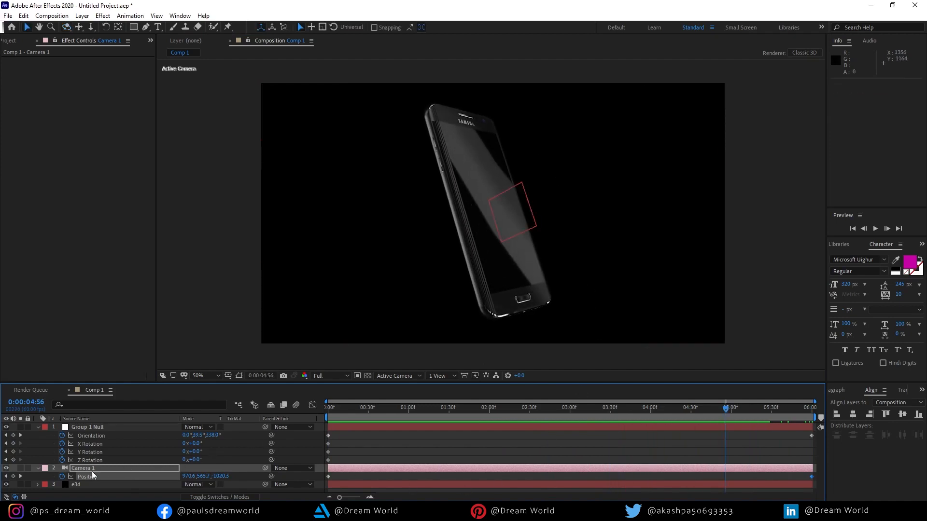
left_click(88, 485)
left_click(14, 240)
left_click(21, 247)
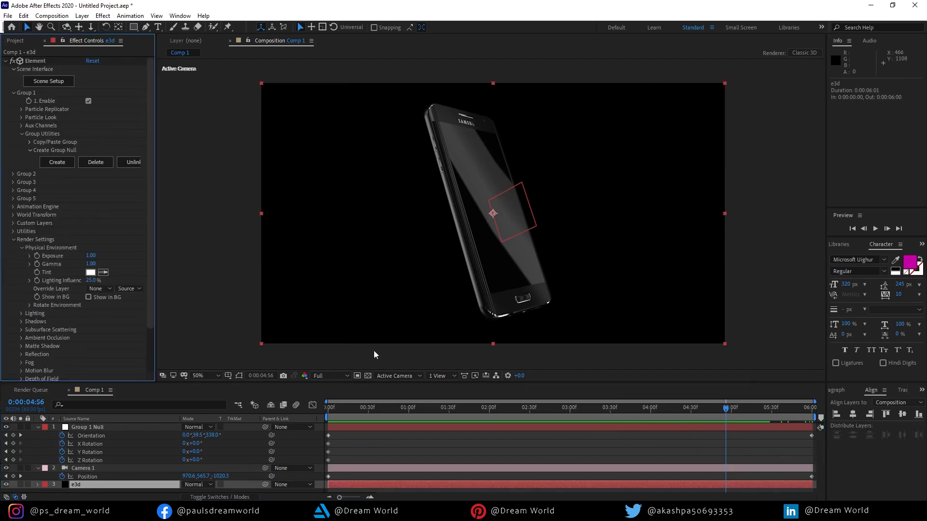
left_click_drag(347, 408, 103, 350)
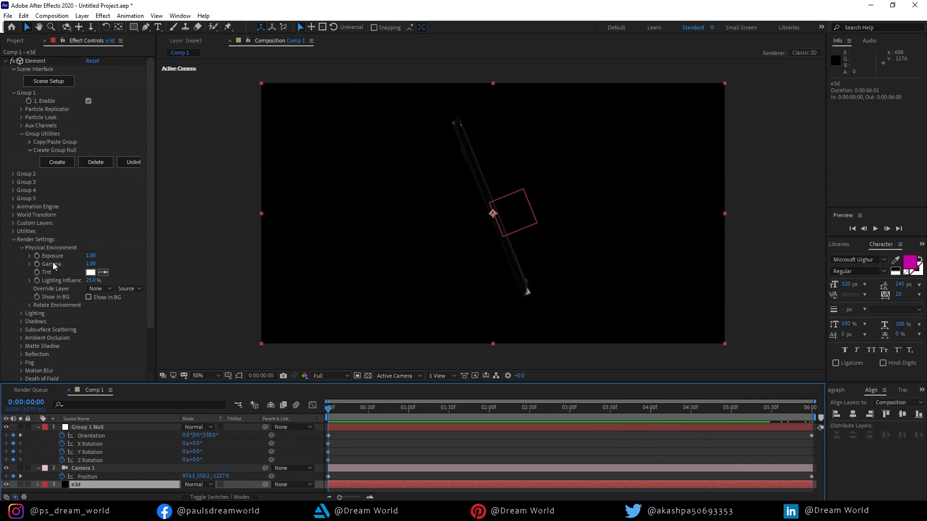
left_click(29, 305)
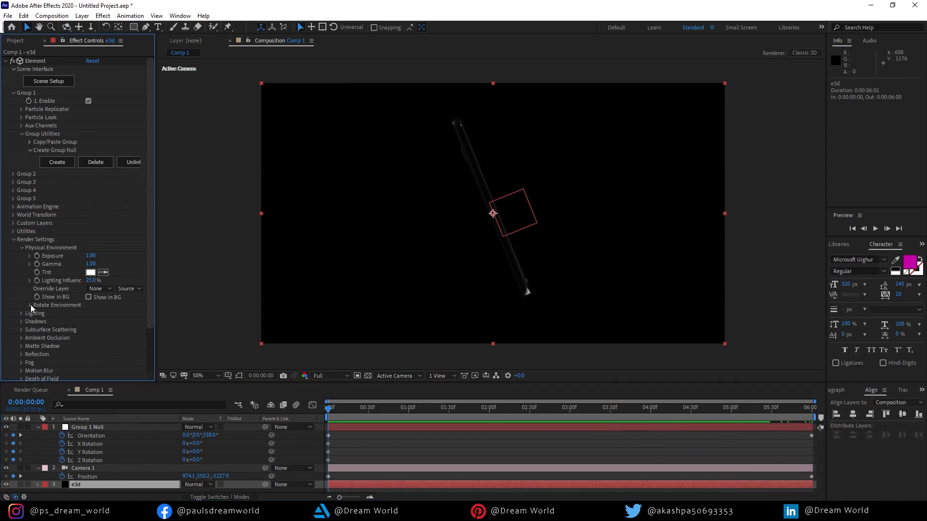
left_click(45, 314)
left_click(45, 321)
left_click(45, 330)
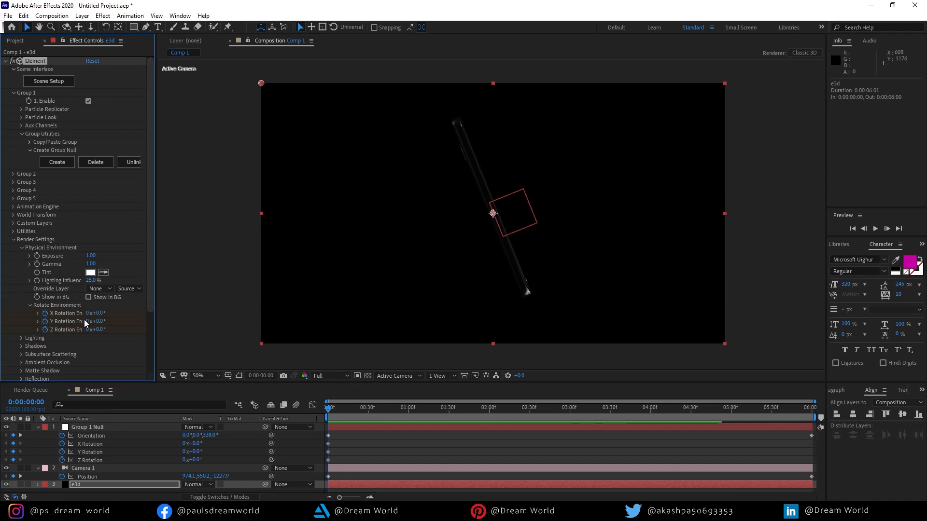
Step: At 0:00:06:00, set the environment rotation to X -4°, Y -44° and Z 23°
left_click_drag(391, 407, 681, 425)
left_click_drag(549, 436, 924, 446)
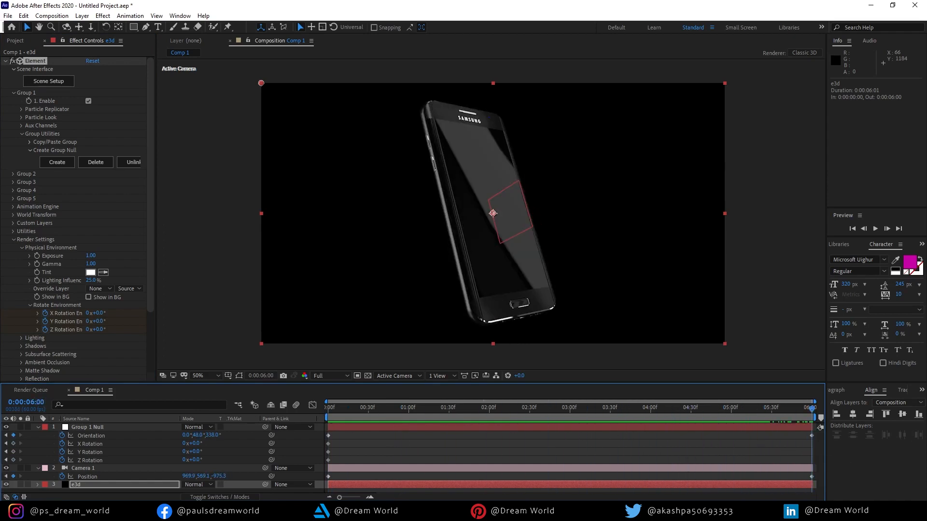
left_click_drag(101, 324, 76, 321)
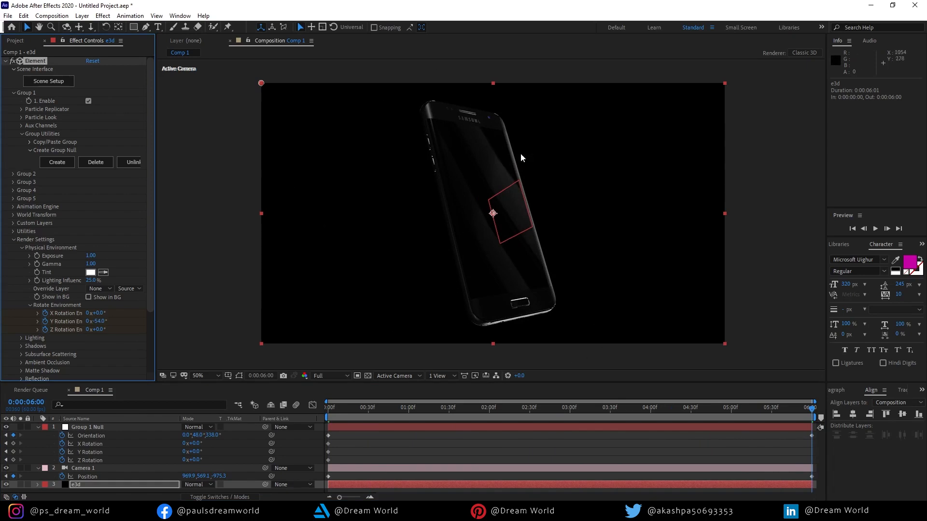
left_click_drag(99, 322, 100, 323)
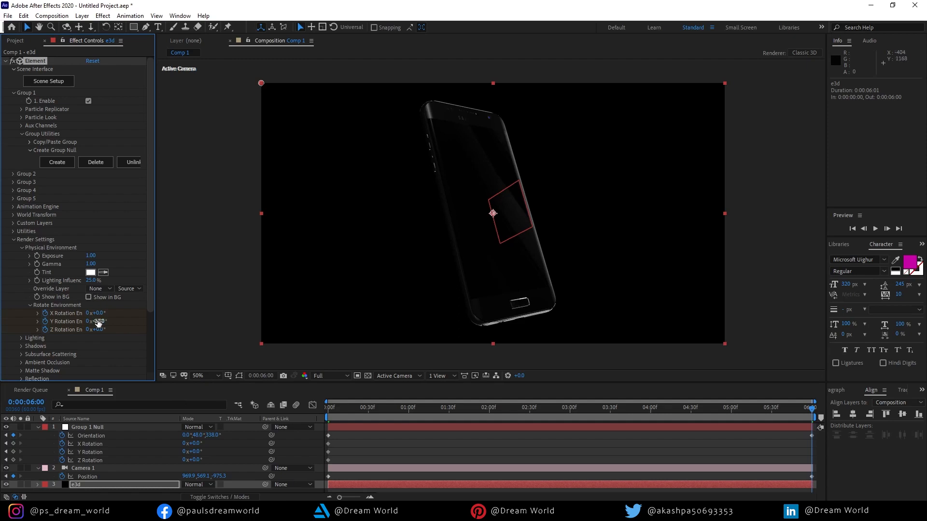
left_click_drag(98, 321, 100, 321)
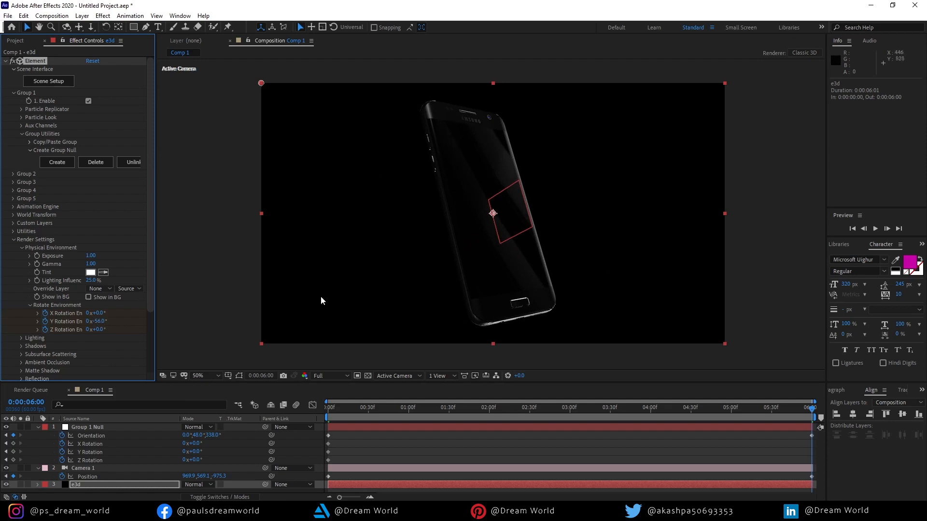
mouse_move(103, 322)
left_mouse_down()
mouse_move(97, 331)
mouse_move(120, 332)
mouse_move(84, 326)
mouse_move(133, 334)
mouse_move(117, 339)
mouse_move(130, 341)
mouse_move(95, 333)
mouse_move(98, 316)
mouse_move(109, 324)
mouse_move(100, 327)
left_mouse_up()
mouse_move(811, 409)
left_mouse_down()
mouse_move(381, 407)
mouse_move(793, 424)
mouse_move(812, 414)
left_mouse_up()
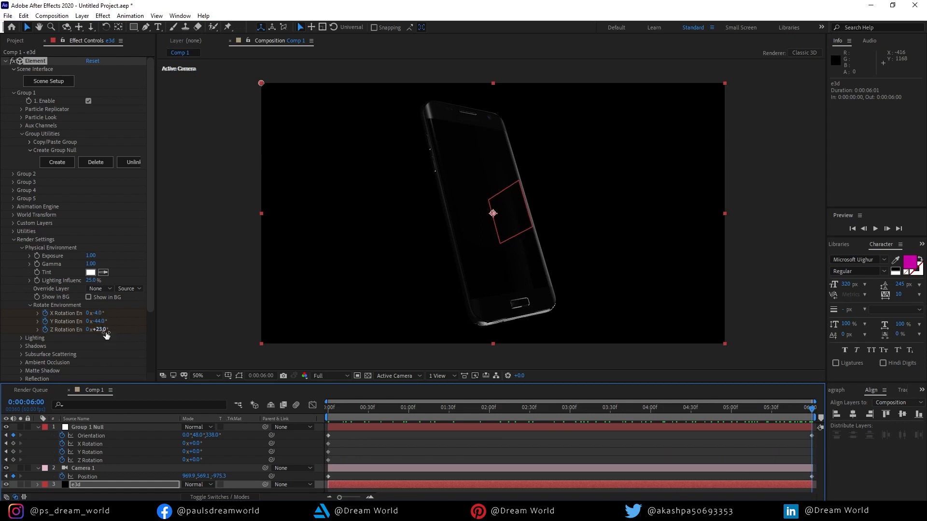
Step: At the first frame, set the environment rotation to X -4°, Y -44° and Z 20.6°
left_click_drag(340, 407, 213, 419)
left_click(100, 313)
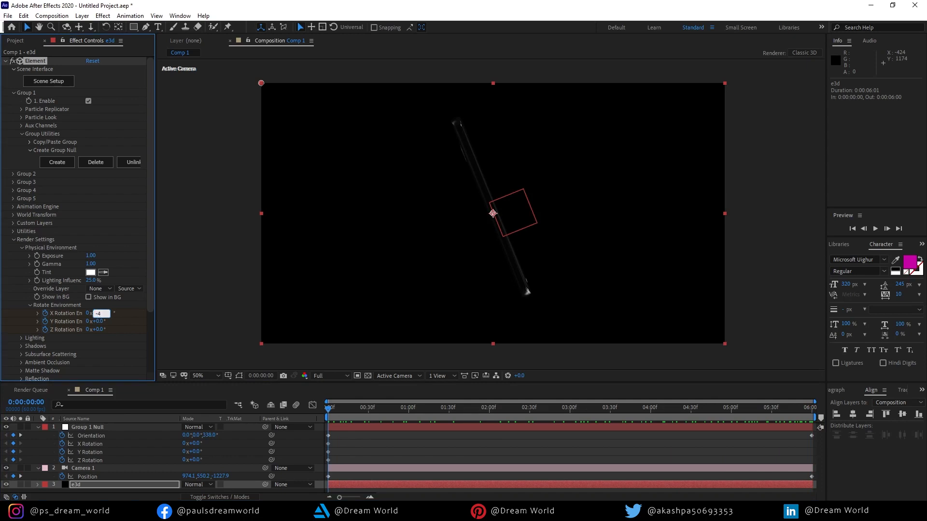
type("-4")
key("Tab")
key("Tab")
type("-44")
key("Tab")
key("Tab")
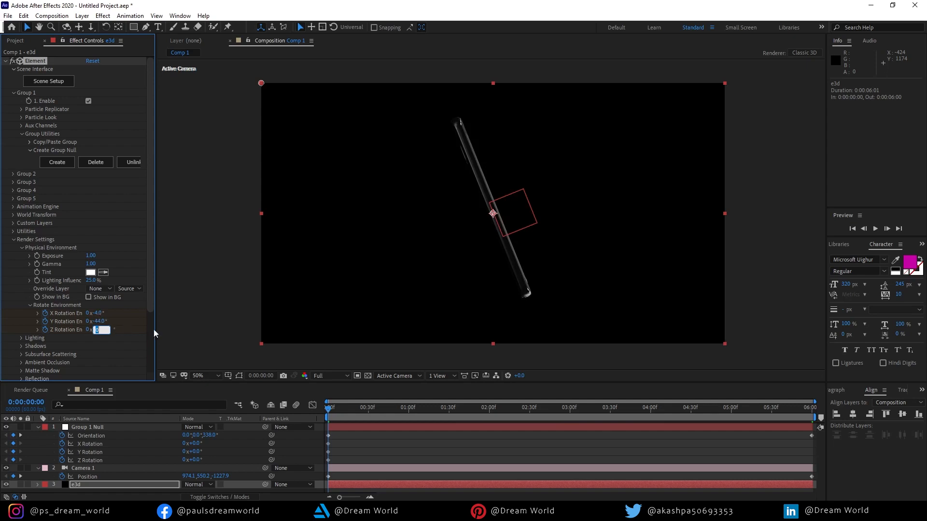
type("20.6")
Step: Compare with the last frame, set the first frame's Z environment rotation to 23°, and preview the reflections
left_click_drag(761, 403, 896, 426)
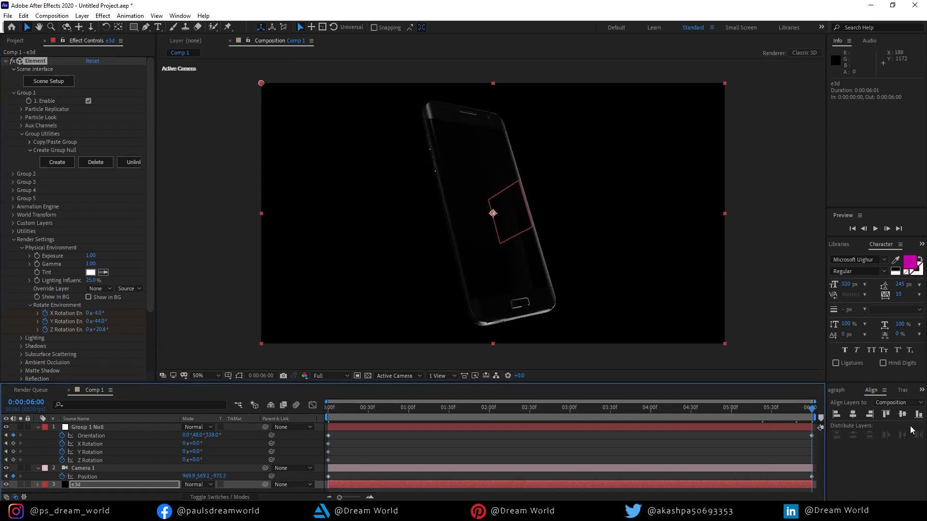
left_click_drag(355, 407, 140, 409)
left_click(99, 329)
key("Return")
key("space")
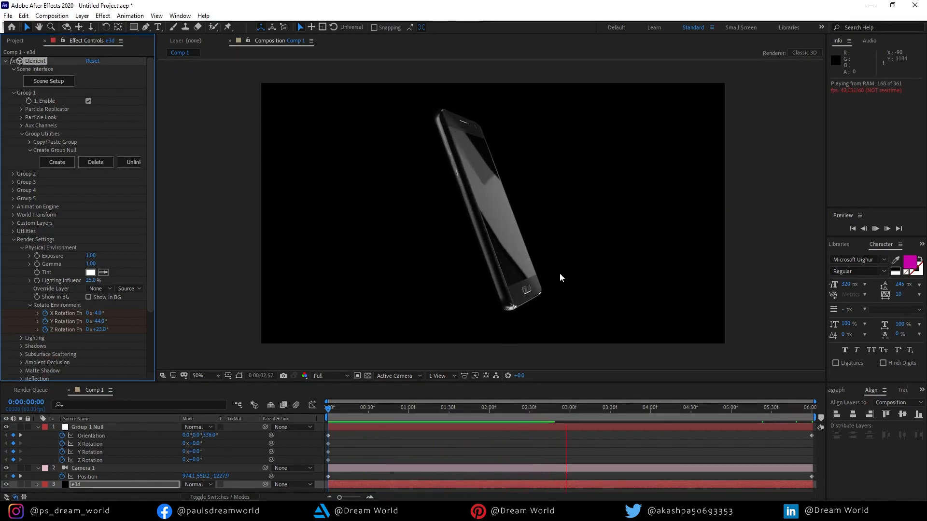
key("space")
Step: Try Z environment rotations of -81° and -133° at the first frame, previewing the reflections for each
key("Home")
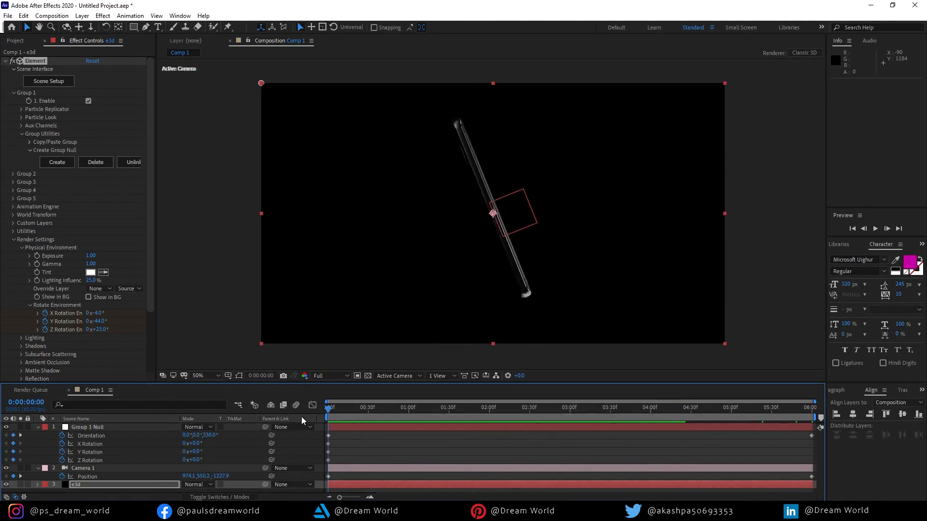
left_click_drag(103, 333, 57, 334)
key("space")
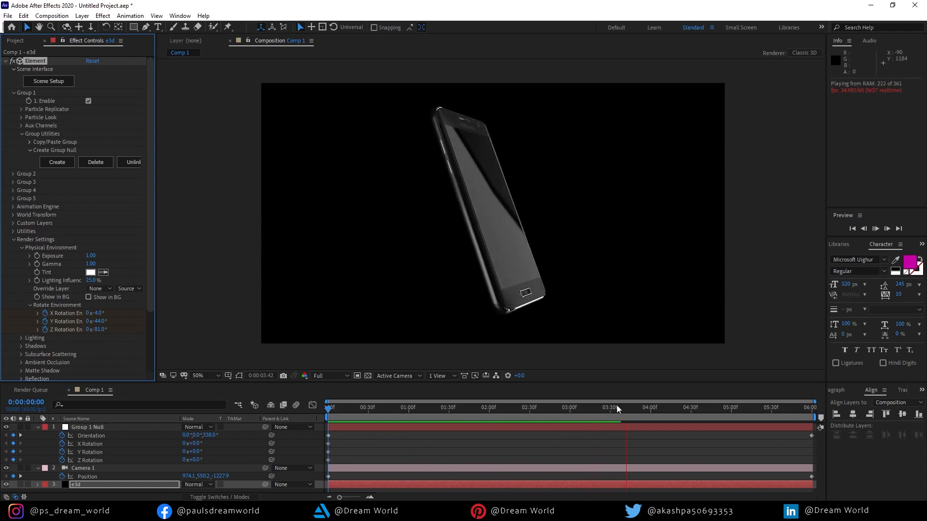
key("space")
key("Home")
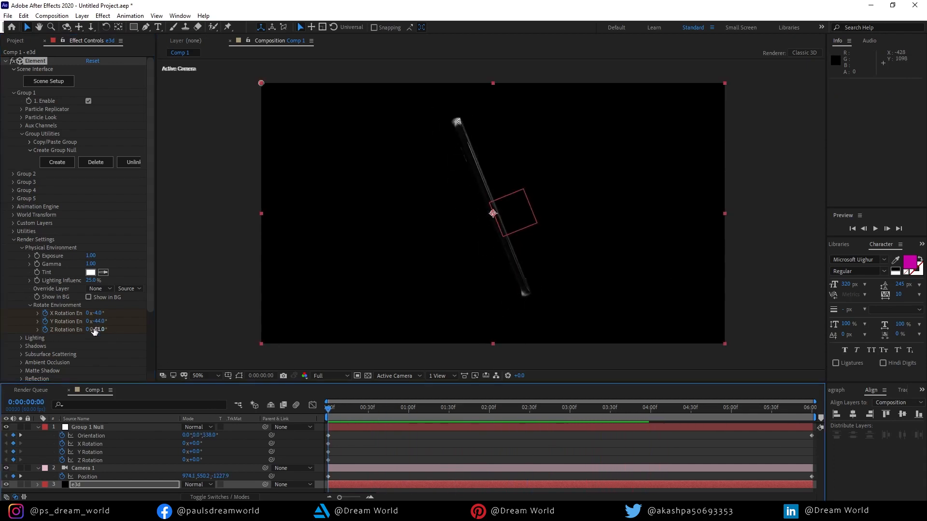
left_click_drag(96, 331, 75, 332)
key("space")
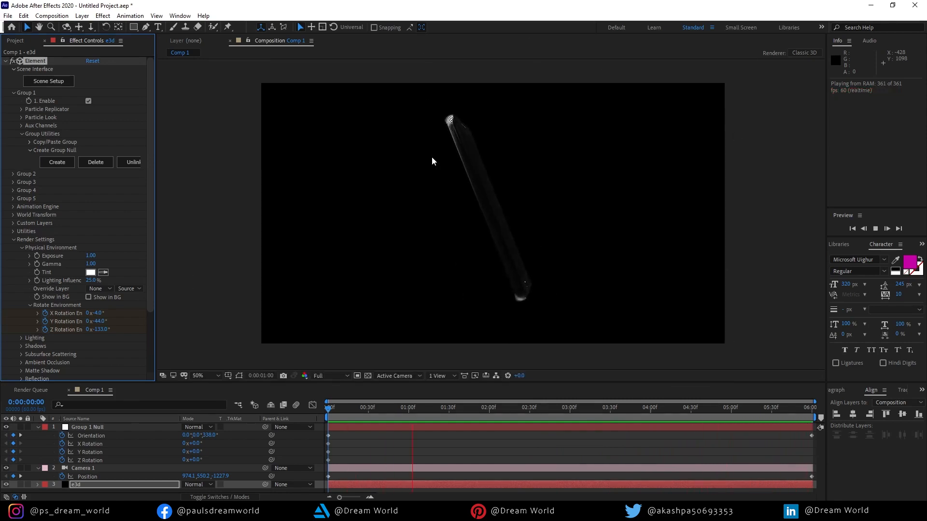
key("space")
Step: Set the first frame's Z environment rotation to 101° and preview the reflections
left_click_drag(367, 415, 316, 409)
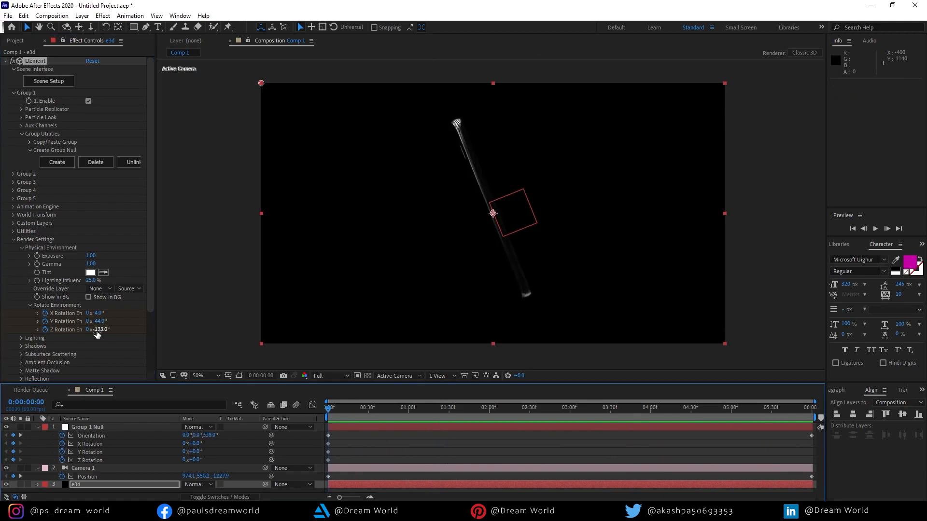
left_click_drag(97, 333, 217, 339)
key("space")
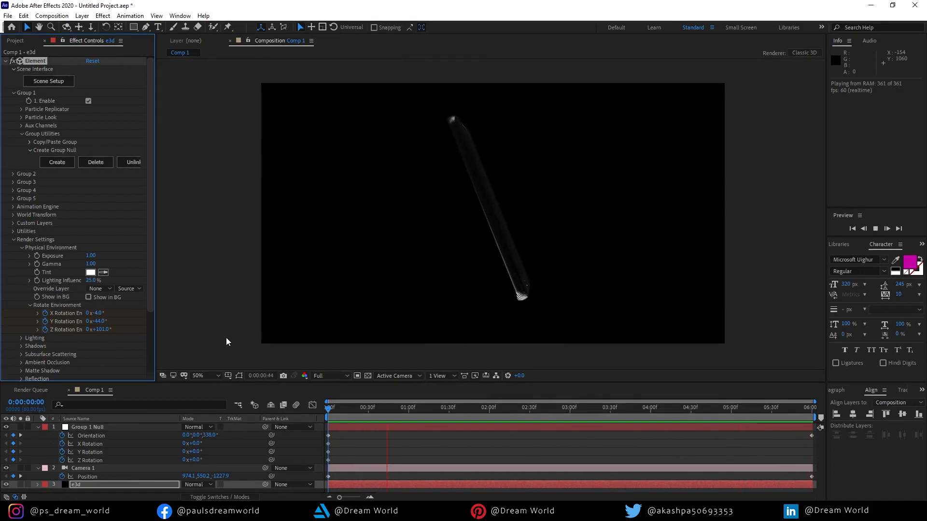
key("space")
Step: Keyframe the e3d layer's environment exposure at 1.00 and move that keyframe to 0:00:01:30
left_click_drag(430, 407, 288, 392)
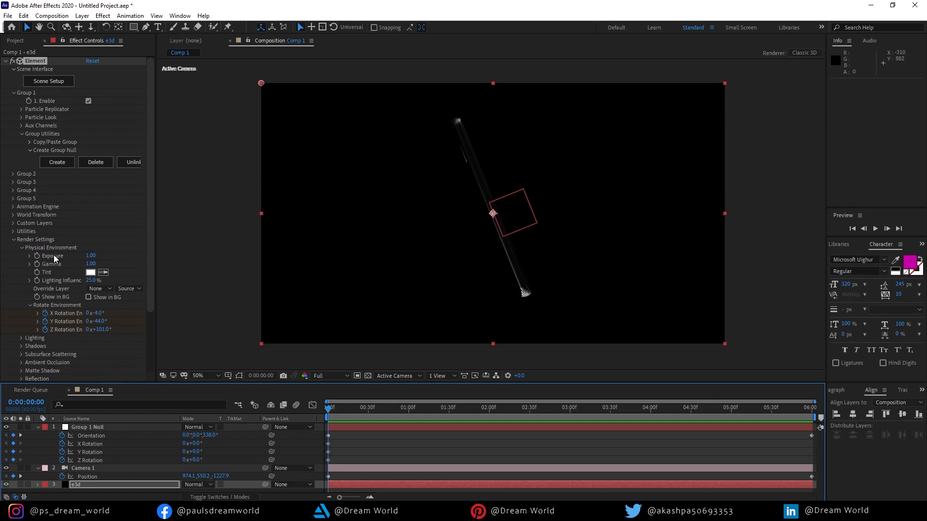
left_click(36, 256)
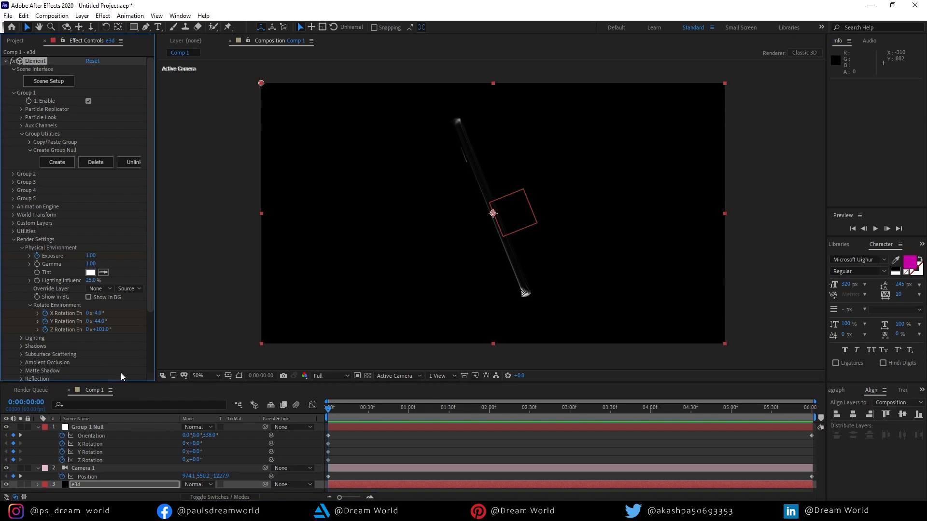
left_click(91, 485)
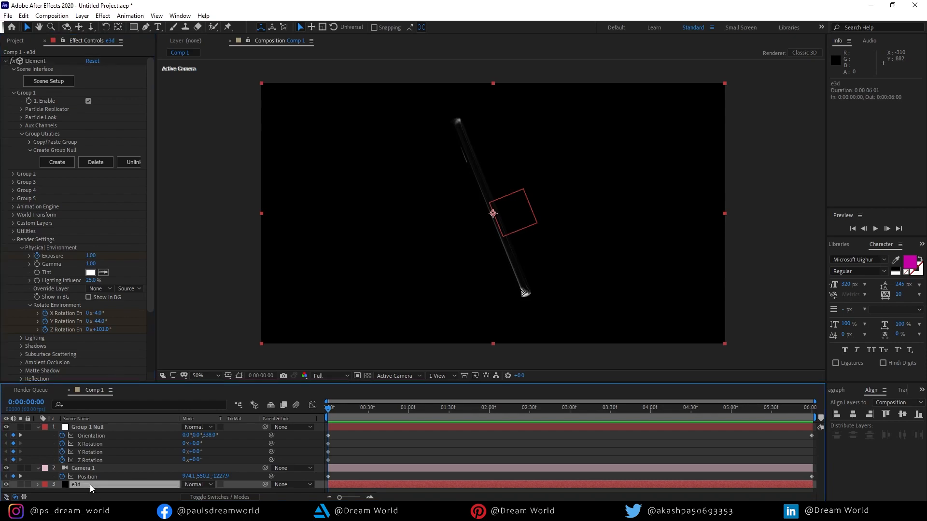
key("u")
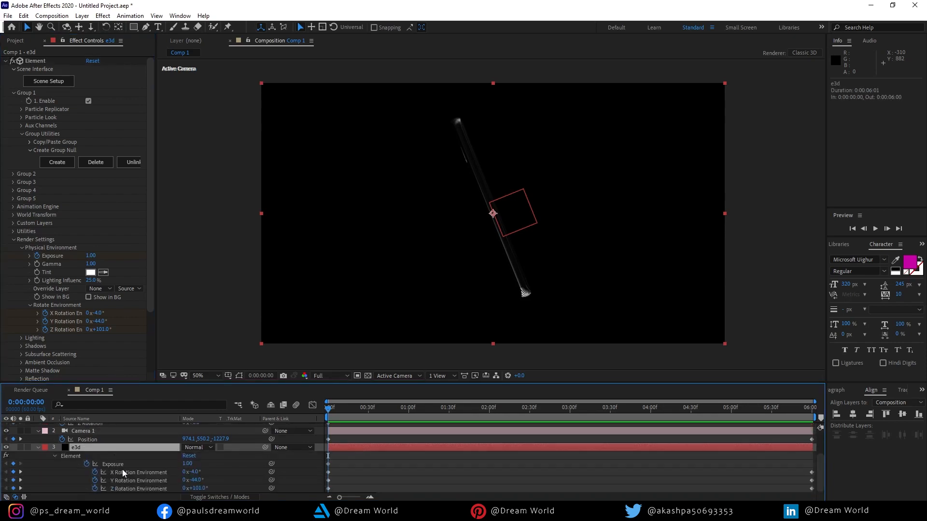
left_click(332, 464)
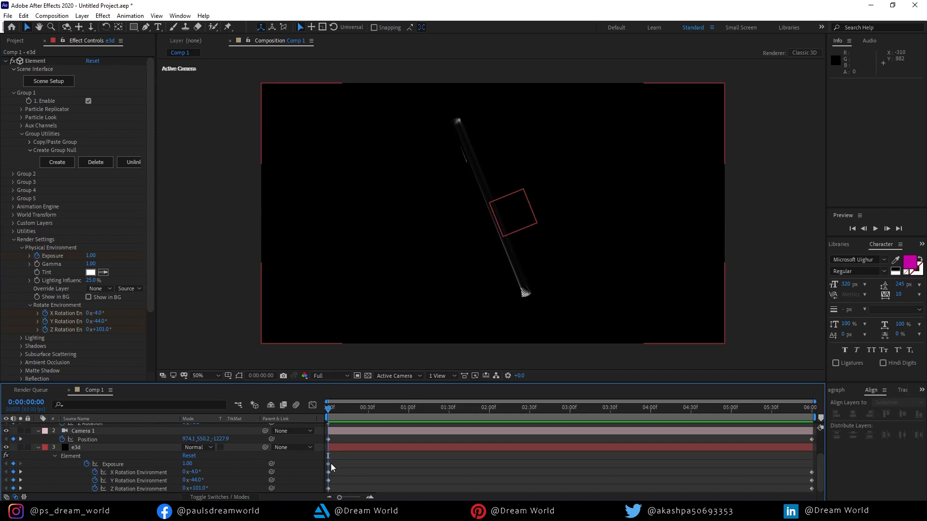
left_click(120, 463)
left_click_drag(332, 464, 447, 464)
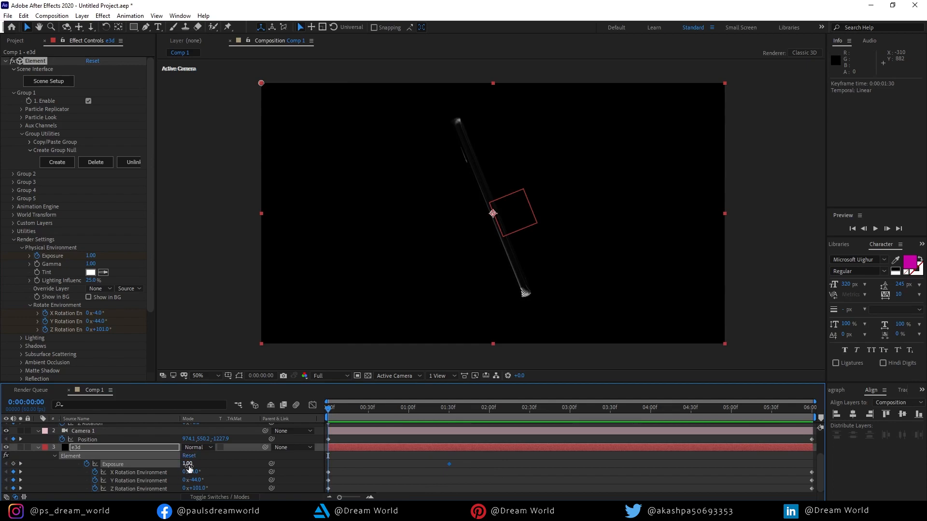
Step: Set the environment exposure to 0 at the first frame
left_click(188, 464)
type("0")
key("Return")
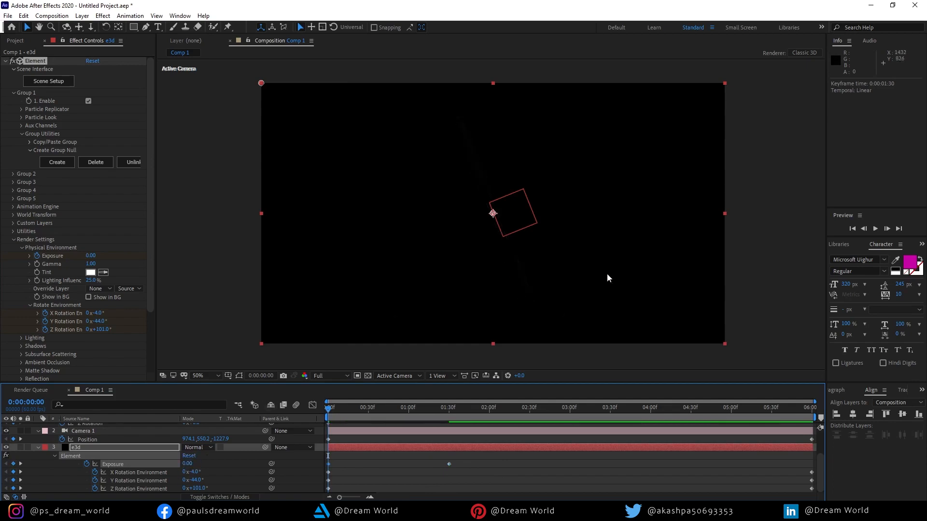
Step: Inspect the darkened phone up close at 100% magnification and preview the start of the exposure fade-in
scroll(568, 151, "up", 1)
left_click_drag(559, 140, 520, 193)
left_click_drag(644, 311, 612, 64)
left_click_drag(562, 158, 582, 265)
key("space")
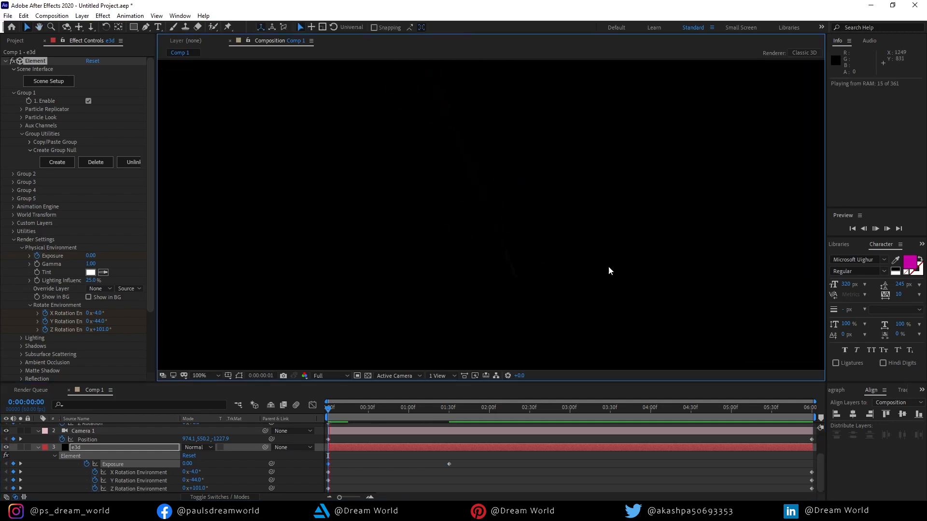
left_click_drag(438, 413, 292, 417)
left_click_drag(511, 225, 536, 343)
scroll(524, 204, "down", 1)
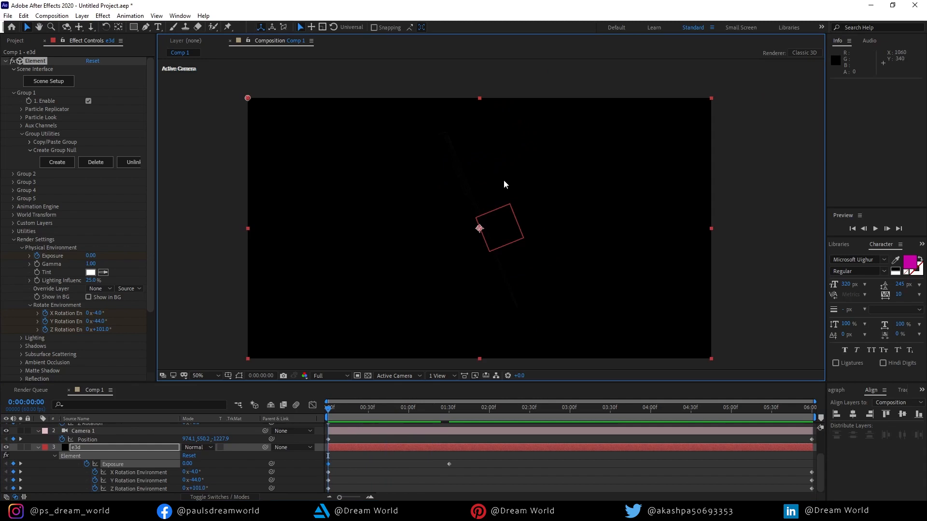
Step: Return to the first frame and collapse the properties of the Group 1 Null, Camera 1 and e3d layers
mouse_move(329, 407)
left_mouse_down()
mouse_move(755, 419)
mouse_move(474, 419)
mouse_move(324, 413)
mouse_move(413, 404)
mouse_move(312, 404)
left_mouse_up()
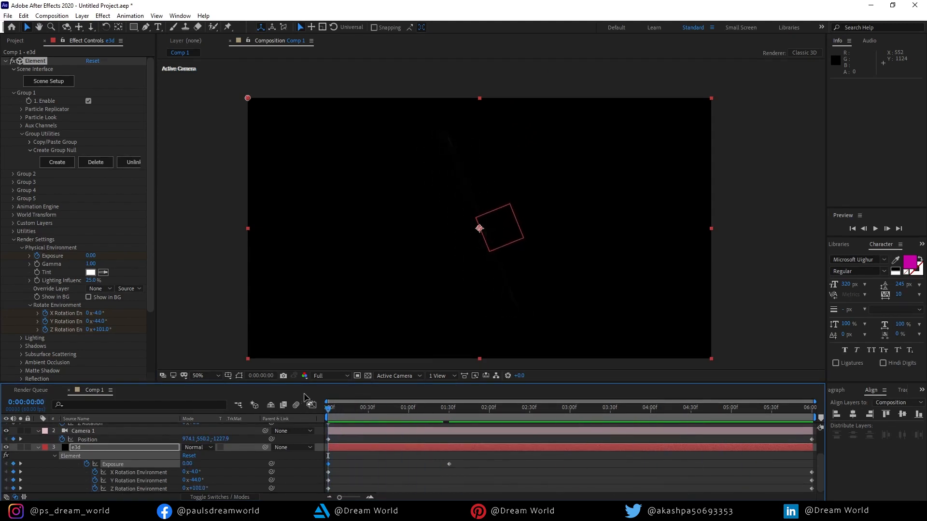
scroll(111, 444, "up", 3)
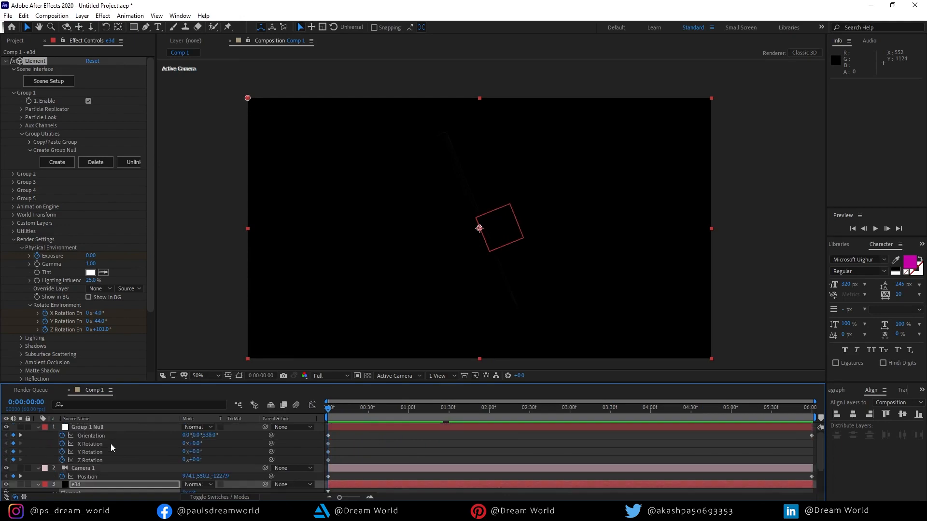
left_click(40, 436)
left_click(38, 427)
left_click(38, 436)
left_click(42, 444)
Step: Add a point light to the composition with its intensity set to 40%
right_click(143, 465)
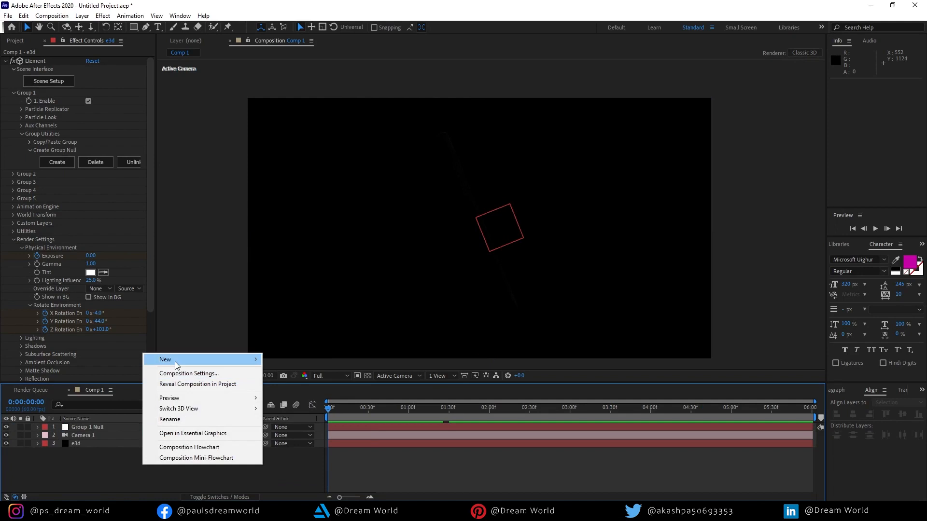
mouse_move(175, 361)
left_click(321, 394)
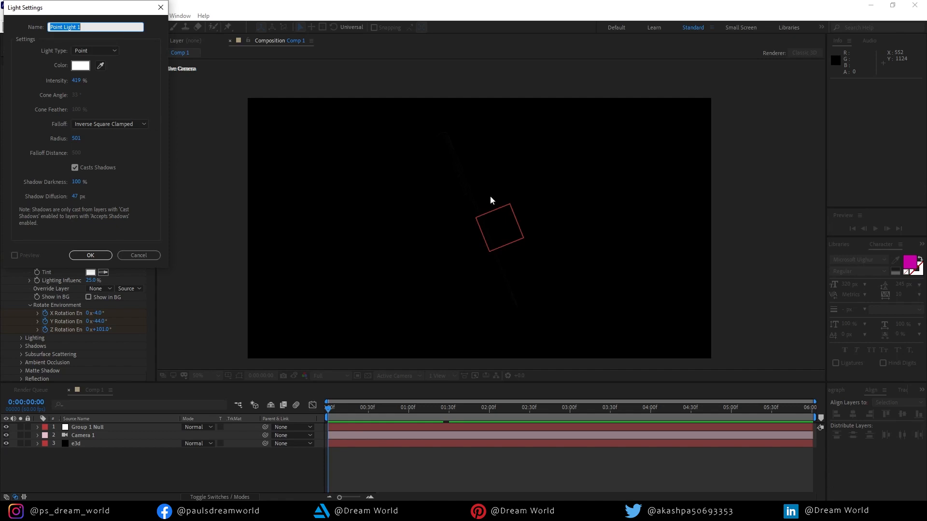
left_click(79, 80)
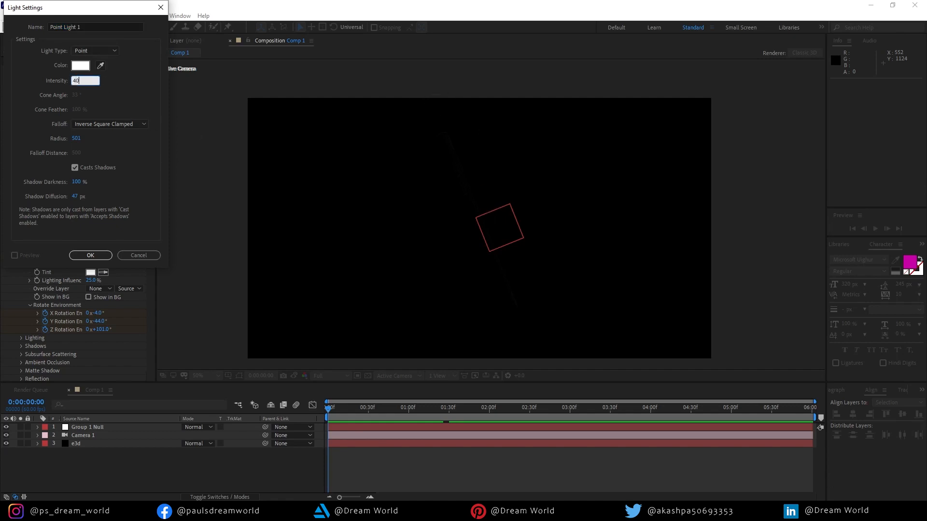
key("Return")
left_click(84, 255)
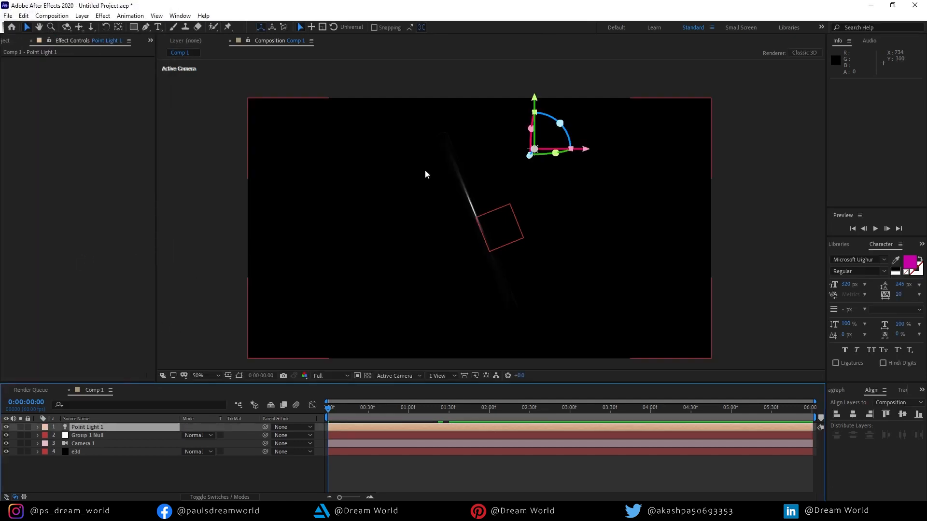
Step: Move Point Light 1 up above the phone to about 918, 376, -666.7 and show the composition in four views
left_click_drag(540, 99, 556, 90)
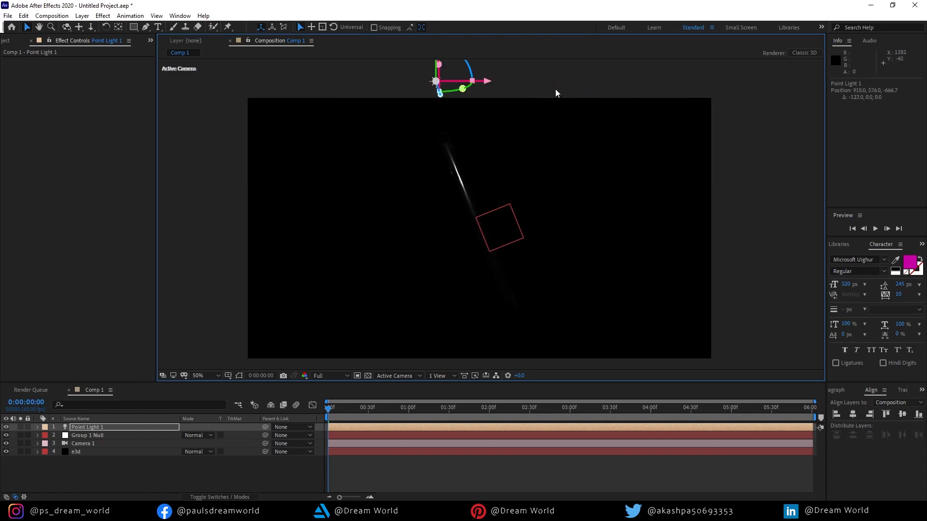
left_click(457, 376)
left_click(456, 414)
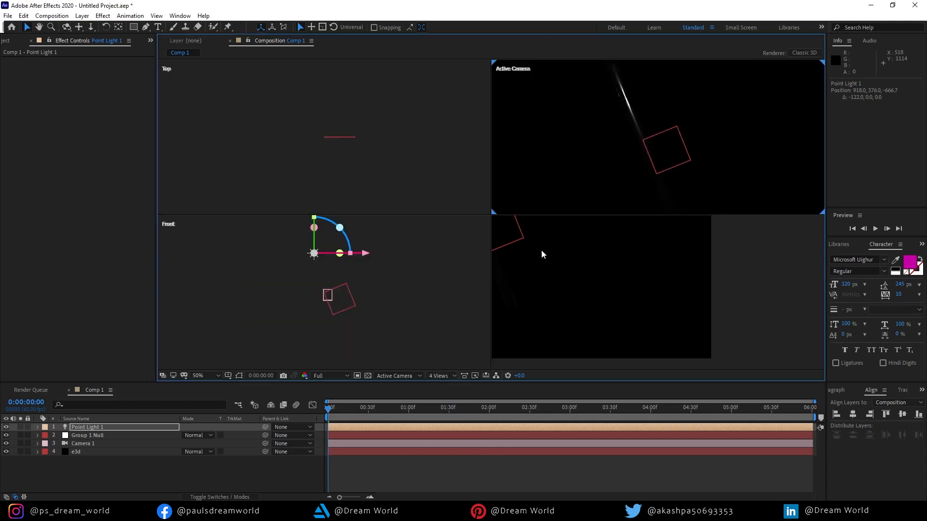
Step: Raise Point Light 1 further and shift it slightly left to about 874, 52, -666.7, above the phone's top edge
left_click_drag(412, 280, 417, 330)
left_click_drag(319, 259, 319, 212)
left_click_drag(369, 261, 361, 261)
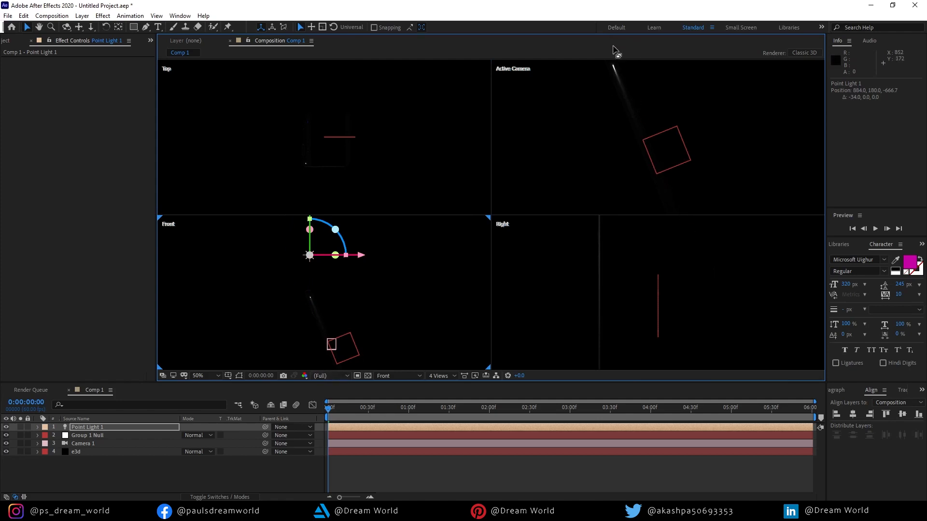
left_click_drag(412, 256, 416, 287)
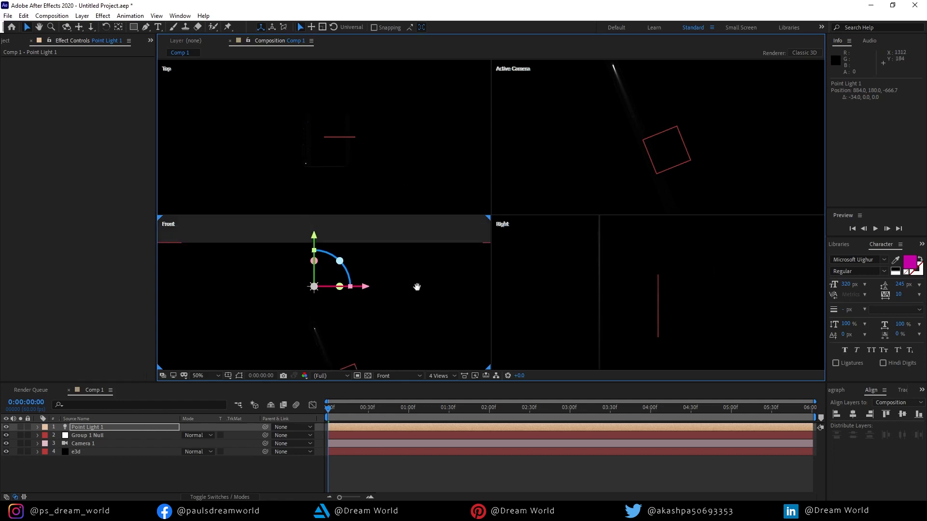
left_click_drag(316, 241, 316, 215)
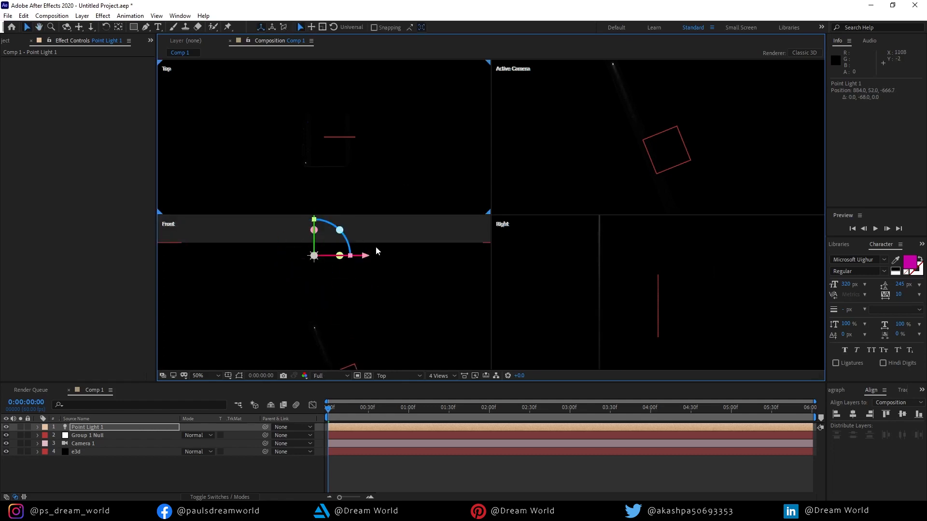
mouse_move(368, 258)
left_mouse_down()
mouse_move(357, 258)
mouse_move(366, 260)
left_mouse_up()
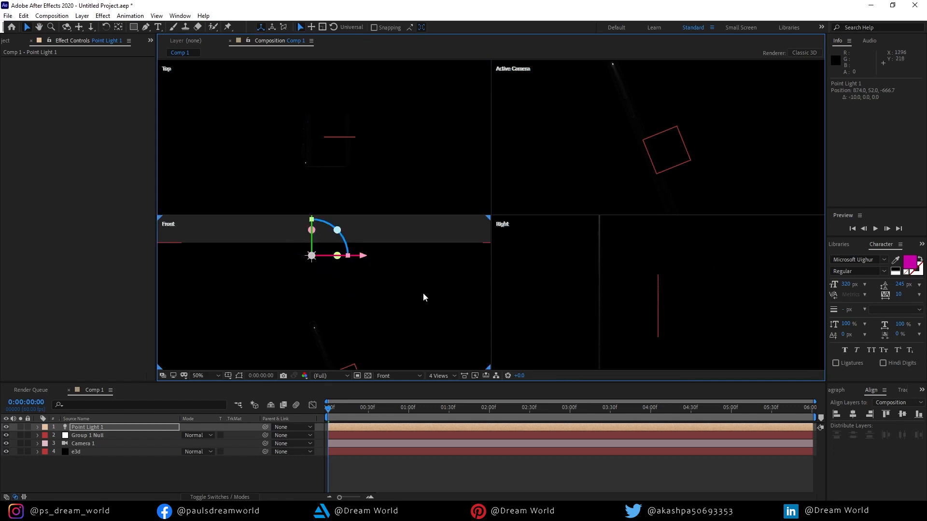
left_click(664, 142)
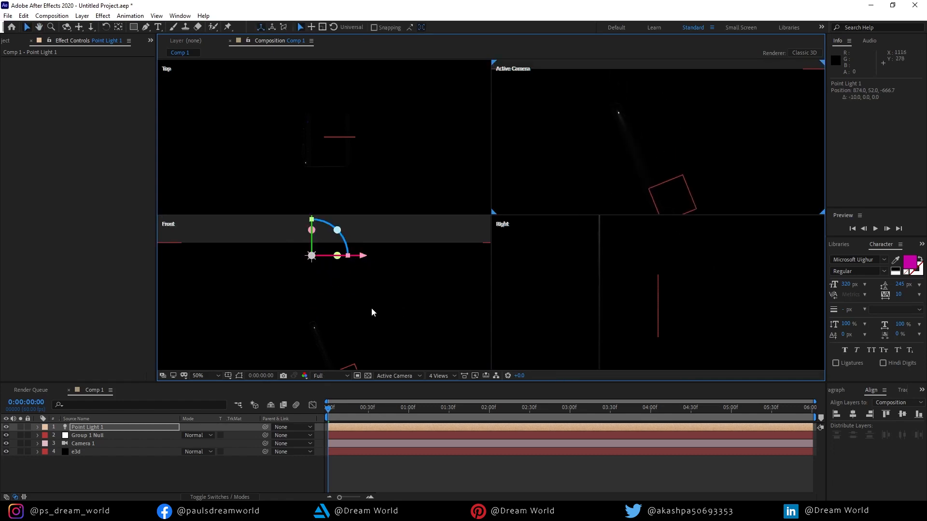
Step: Check the lighting at the last frame and keyframe Point Light 1's position at the first frame
left_click_drag(333, 409, 813, 410)
left_click(399, 257)
scroll(417, 271, "down", 3)
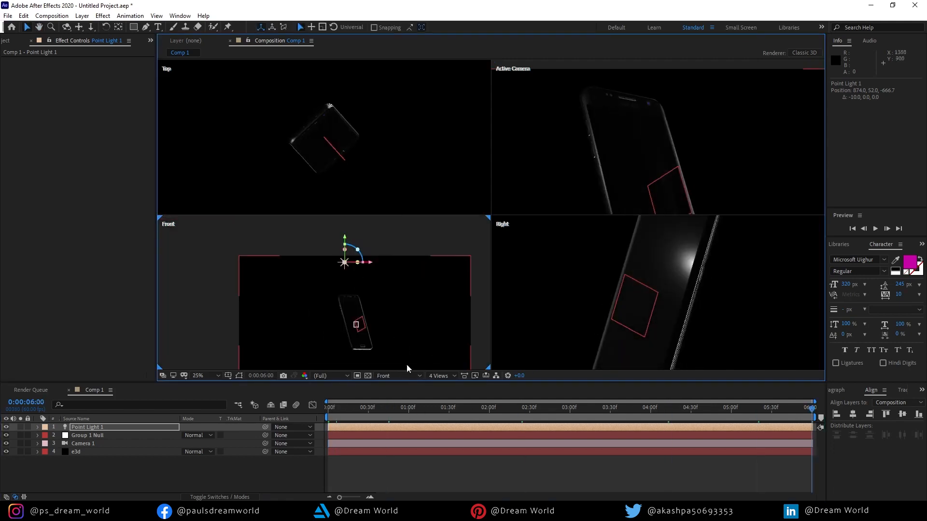
left_click_drag(340, 409, 326, 411)
left_click(85, 430)
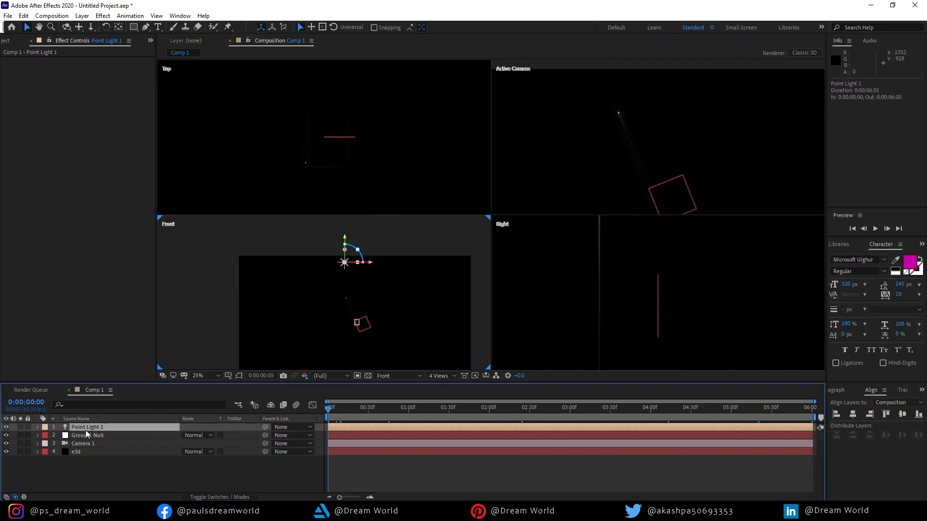
key("p")
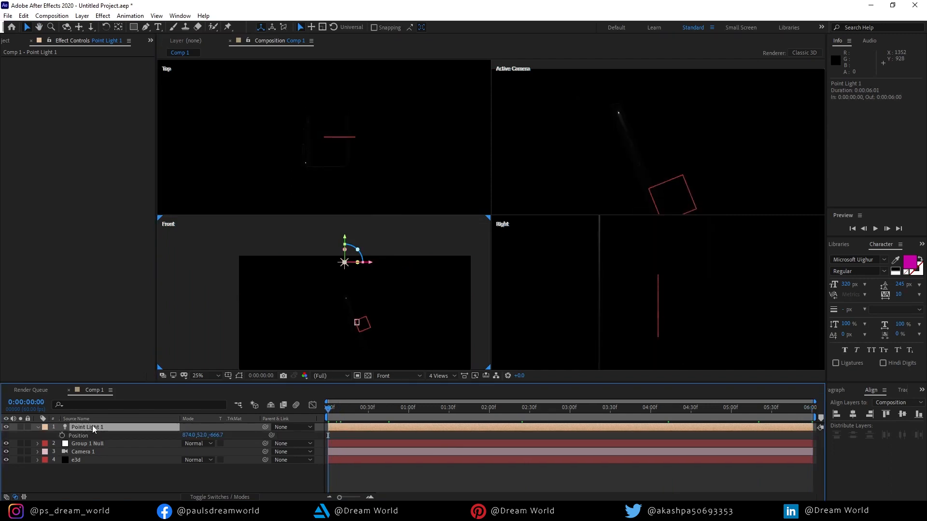
left_click(62, 436)
Step: At 0:00:06:00, lower Point Light 1 and bring it closer to the phone, to about 874, 732, -334.7
key("End")
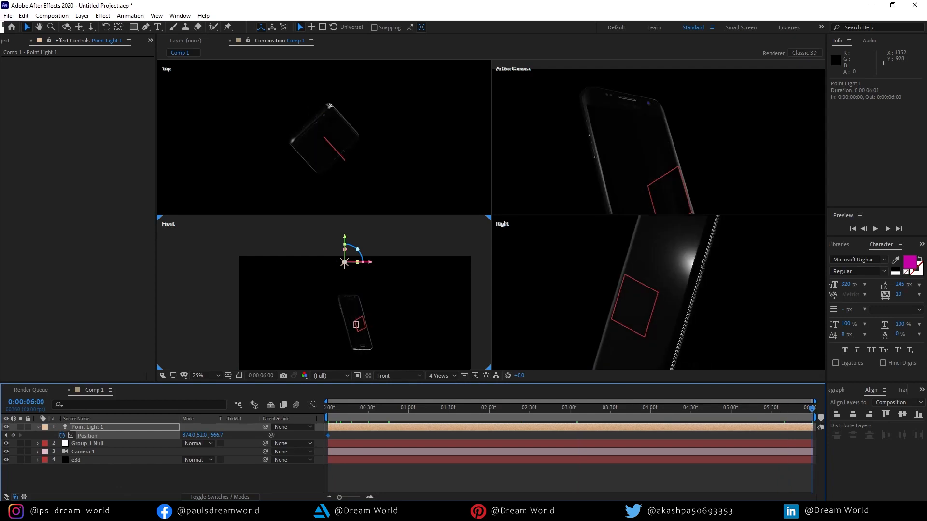
left_click_drag(345, 239, 362, 332)
left_click_drag(637, 167, 663, 99)
scroll(663, 106, "down", 4)
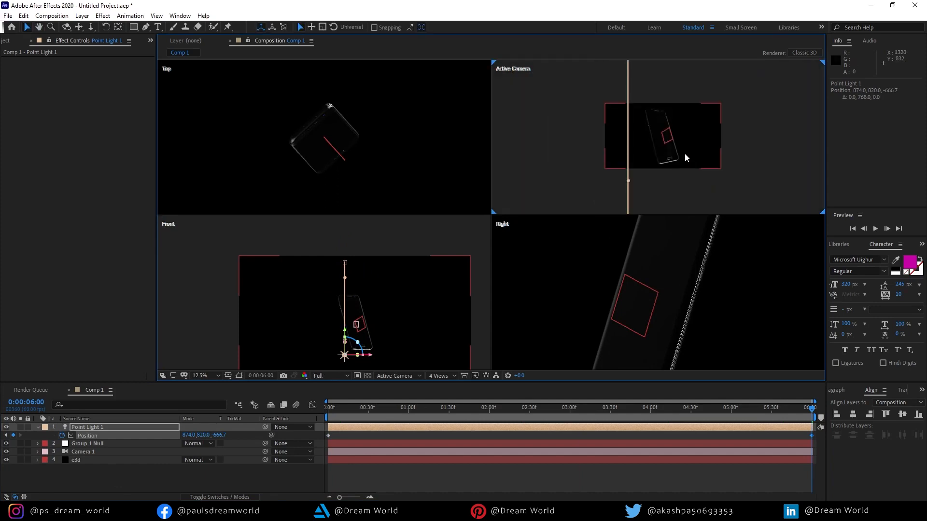
left_click_drag(346, 333, 348, 321)
scroll(682, 276, "down", 4)
left_click_drag(602, 321, 645, 324)
Step: At the first frame, move Point Light 1 in depth to about Z -342.7 and preview the light sweep
left_click(459, 408)
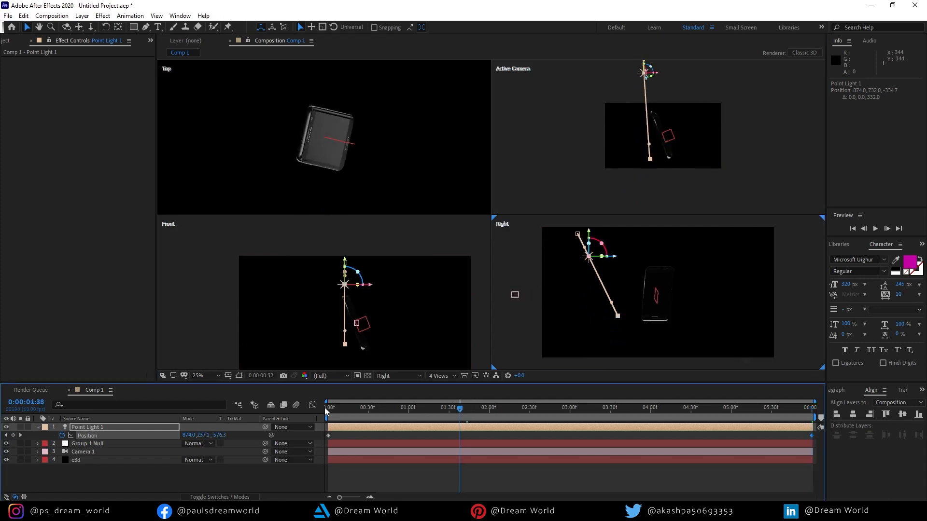
left_click(327, 408)
left_click_drag(604, 234, 643, 235)
key("space")
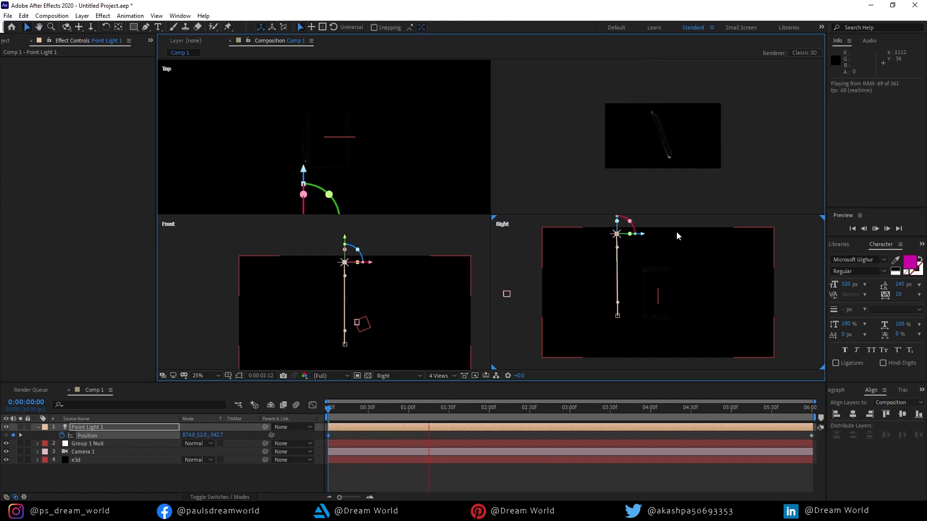
key("space")
scroll(670, 124, "up", 2)
scroll(713, 121, "down", 2)
left_click_drag(697, 133, 686, 158)
scroll(658, 121, "up", 1)
left_click_drag(659, 123, 657, 154)
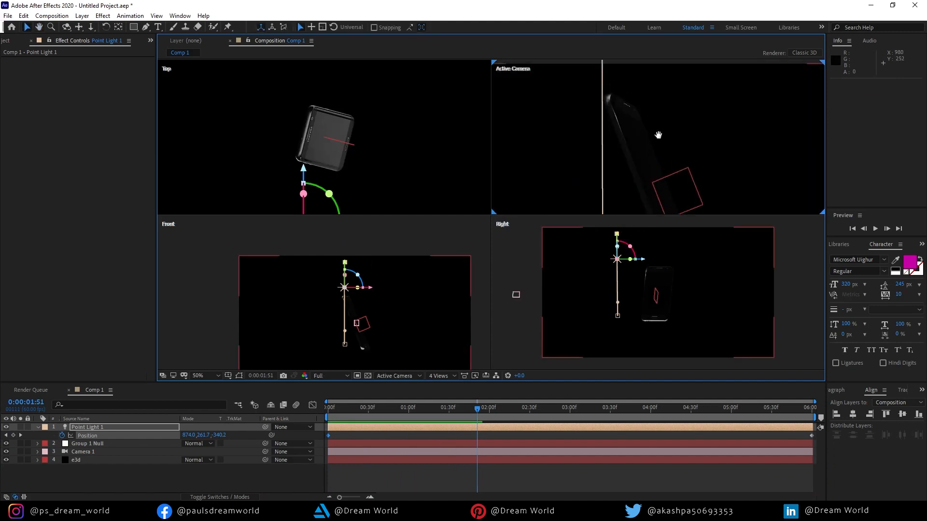
Step: Keyframe Point Light 1 at 0:00:01:20 at about 858, 203.1, -588.9 and preview the highlight along the phone's edge
left_click_drag(476, 409, 424, 411)
scroll(638, 108, "up", 2)
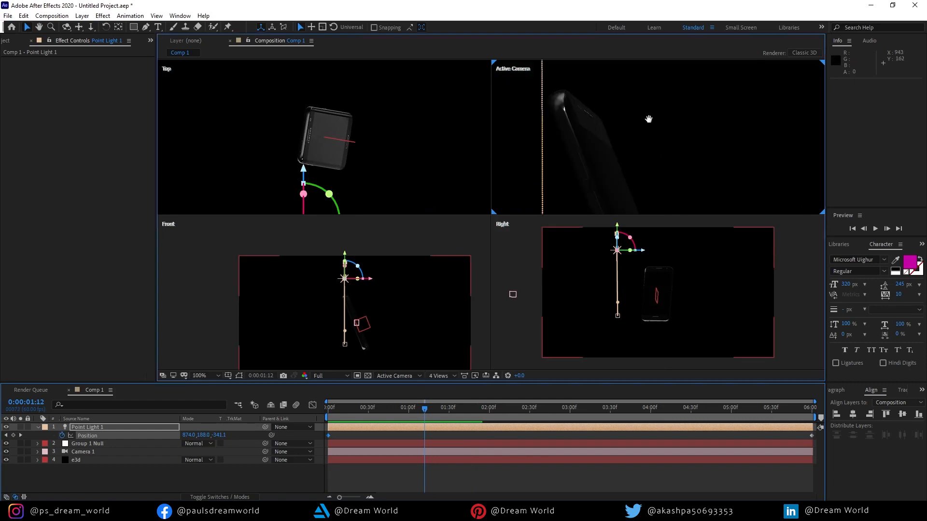
mouse_move(424, 407)
left_mouse_down()
mouse_move(474, 407)
mouse_move(434, 406)
left_mouse_up()
left_click_drag(645, 256, 612, 262)
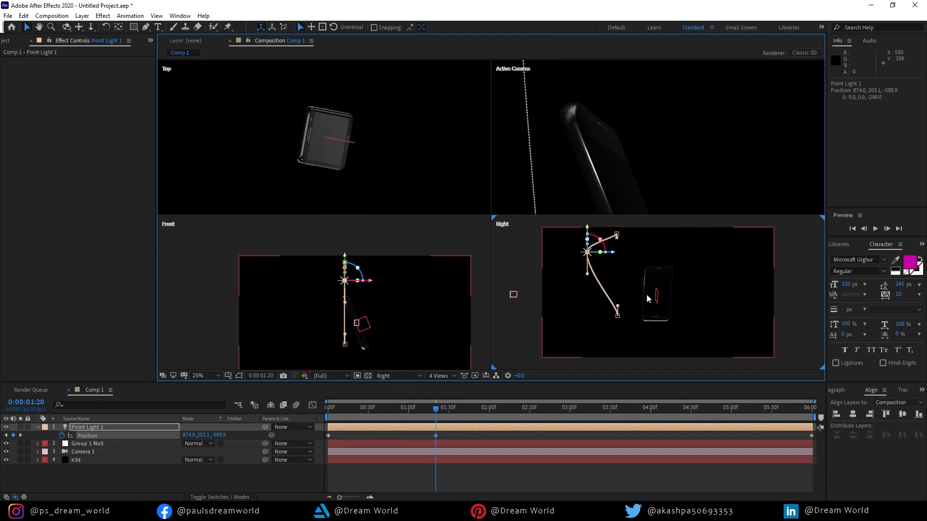
mouse_move(371, 285)
left_mouse_down()
mouse_move(381, 287)
mouse_move(370, 288)
left_mouse_up()
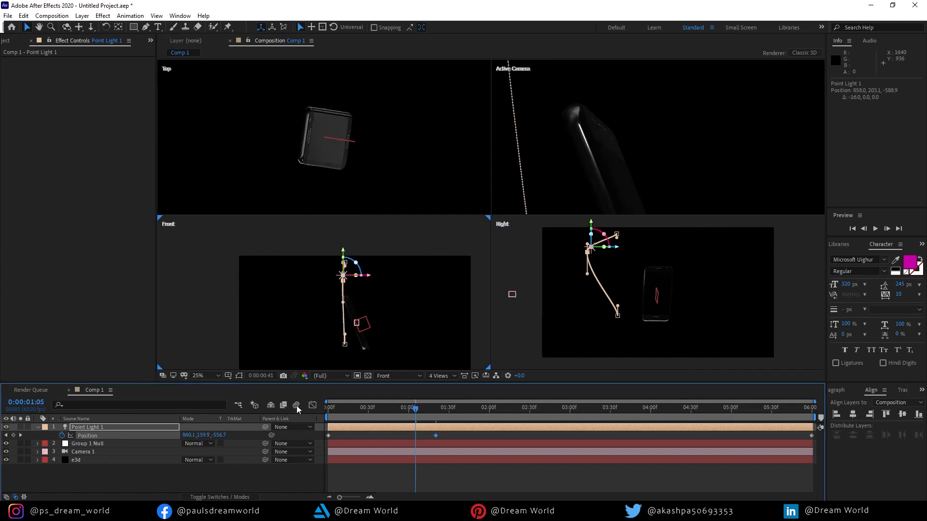
key("Home")
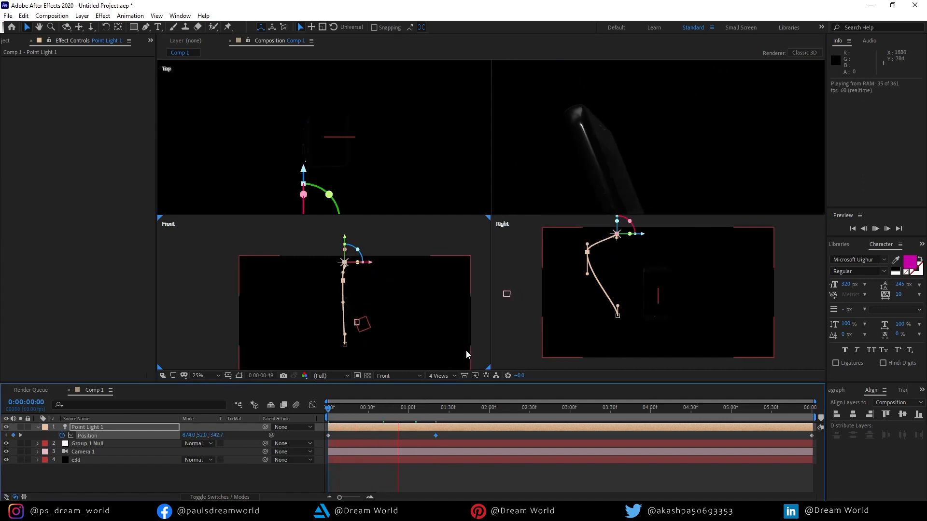
left_click(668, 162)
key("space")
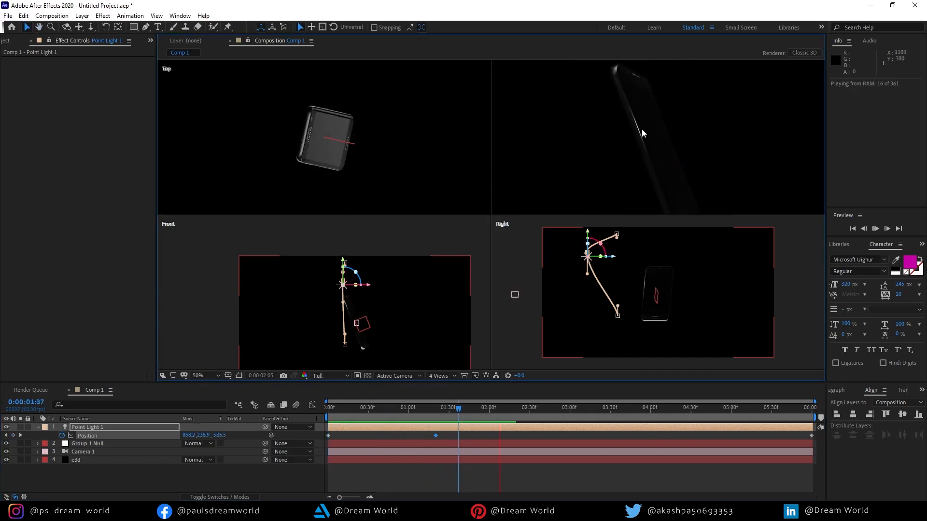
key("space")
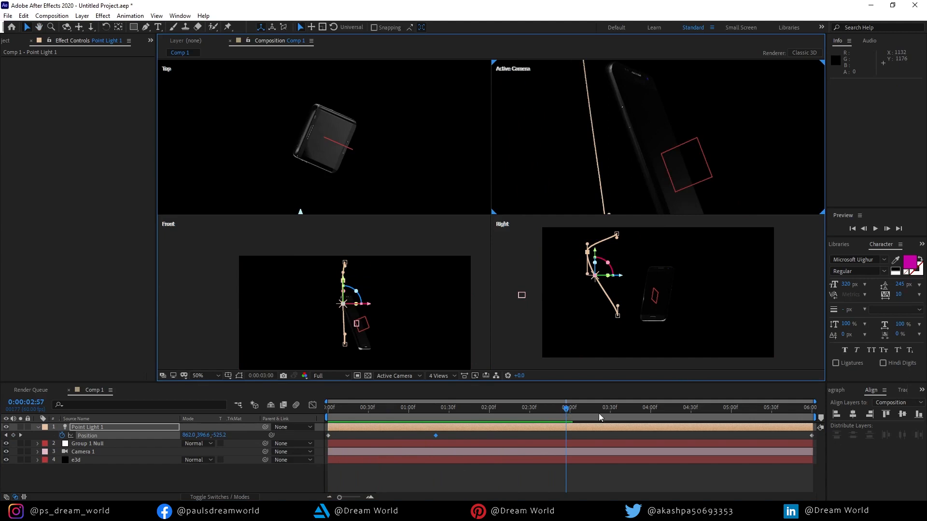
Step: At the last frame, move Point Light 1 left and deeper beside the phone, to about 818, 732, -198.7
key("End")
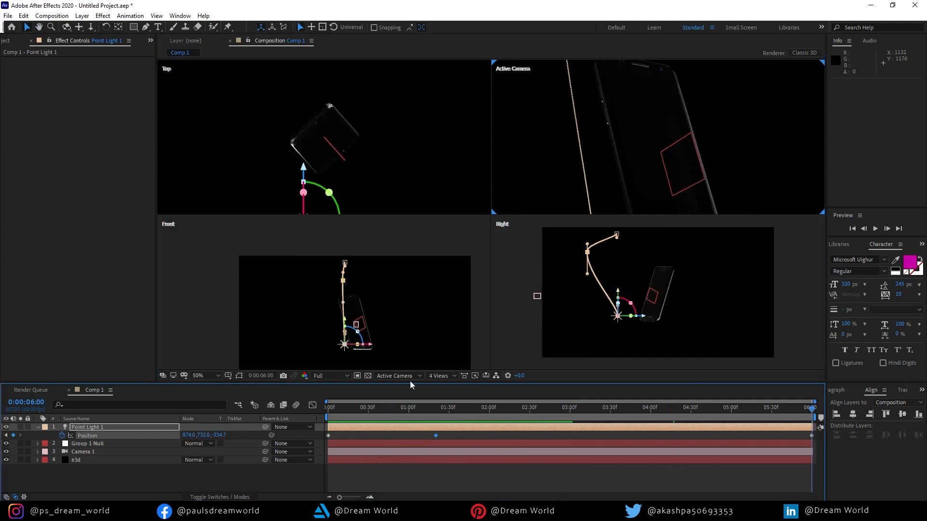
mouse_move(371, 345)
left_mouse_down()
mouse_move(355, 345)
mouse_move(365, 345)
left_mouse_up()
left_click_drag(624, 184, 627, 102)
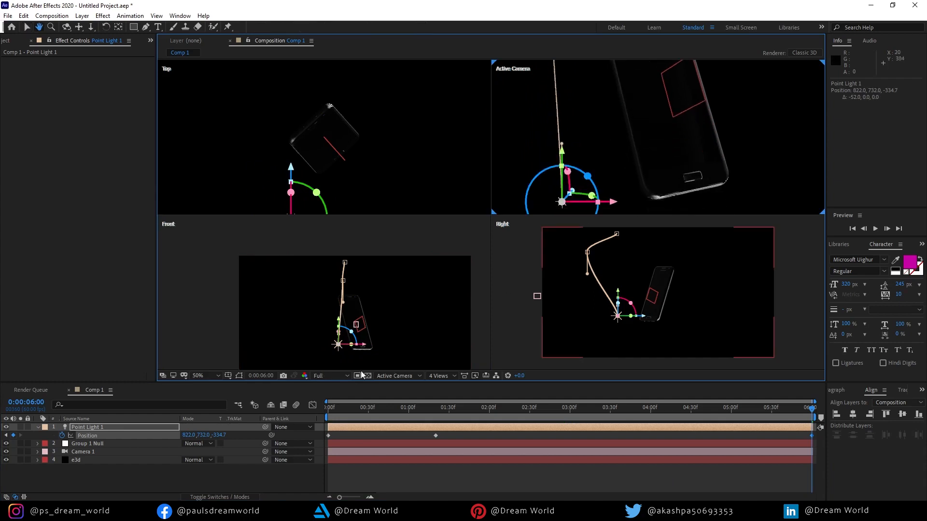
left_click_drag(365, 345, 357, 346)
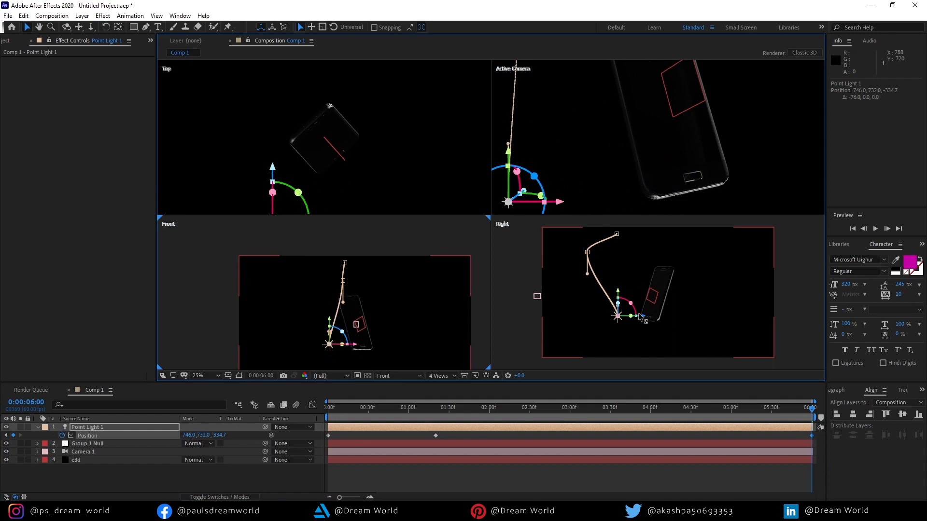
left_click_drag(644, 319, 662, 301)
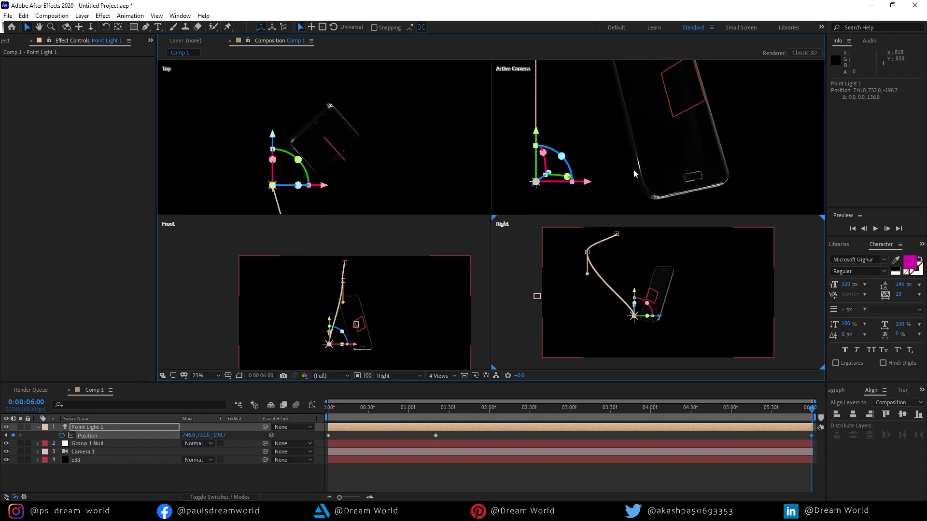
left_click_drag(323, 188, 341, 187)
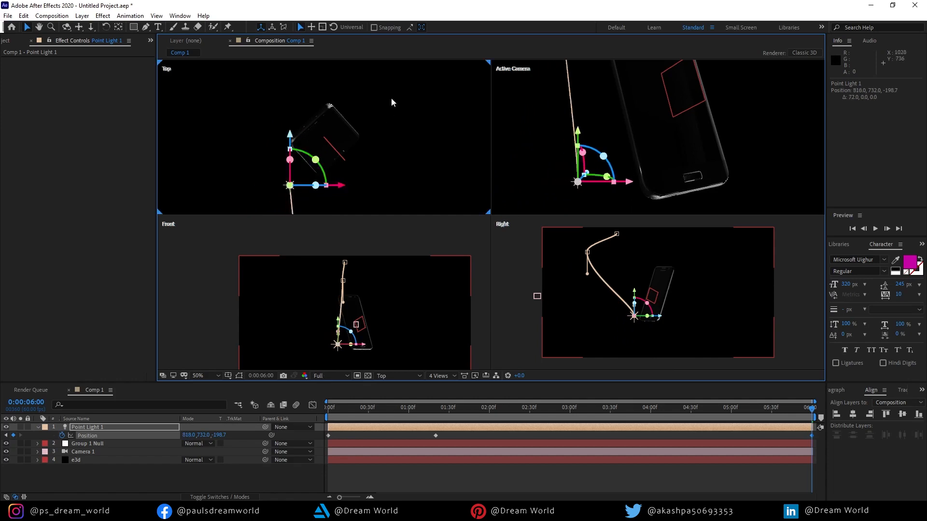
Step: Shift the last-frame light further left and down past the phone's lower edge, to about 626, 880, -198.7
left_click_drag(582, 140, 582, 153)
left_click_drag(638, 177, 644, 141)
left_click_drag(632, 182, 586, 191)
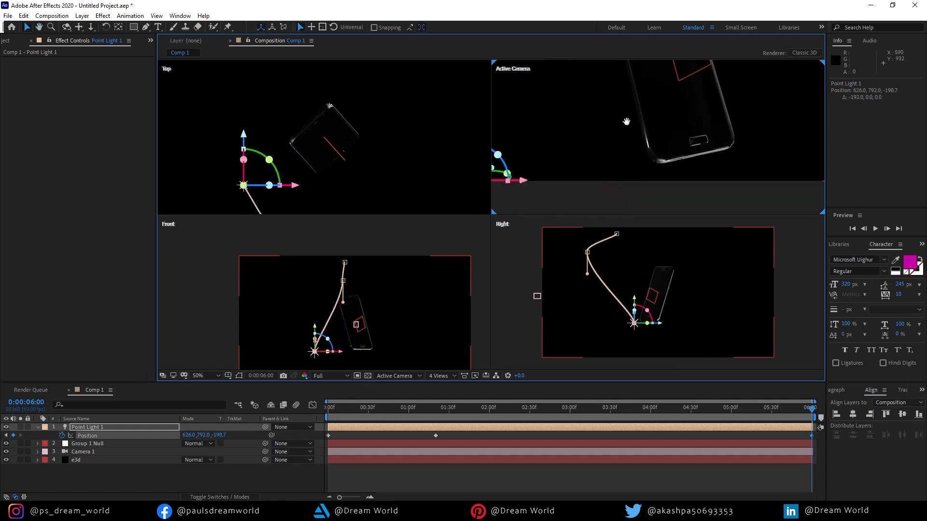
left_click_drag(627, 120, 690, 105)
left_click_drag(538, 123, 538, 173)
Step: Return to the first frame and show the composition in a single Active Camera view at 25% magnification
left_click_drag(800, 411, 245, 412)
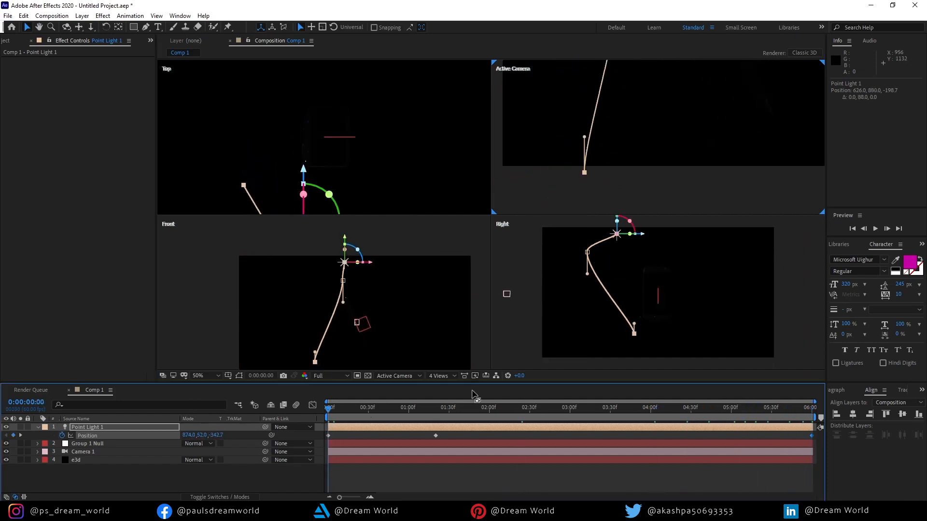
left_click(441, 377)
left_click(448, 387)
left_click_drag(647, 218, 559, 369)
scroll(599, 305, "down", 2)
left_click_drag(340, 411, 283, 403)
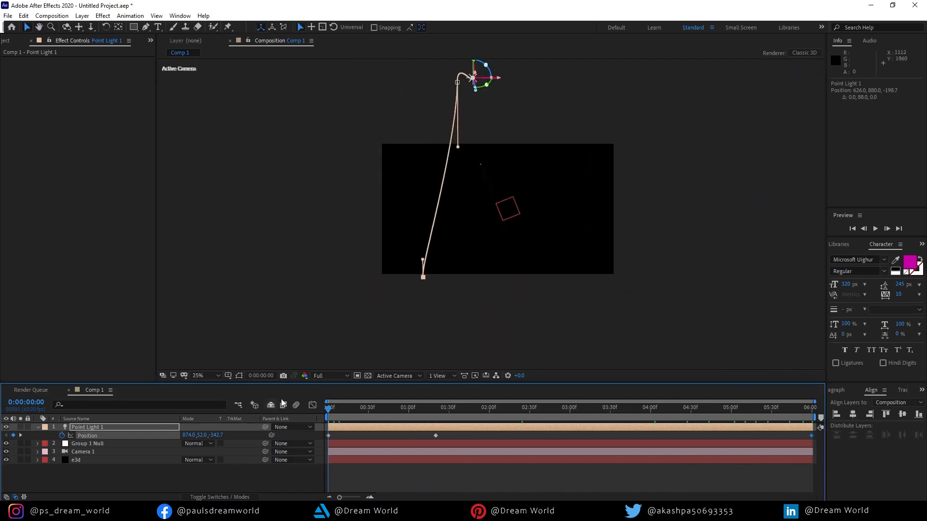
Step: Preview the Point Light 1 sweep along the phone, comparing the lighting with the light switched off and on, and return to the first frame
key("space")
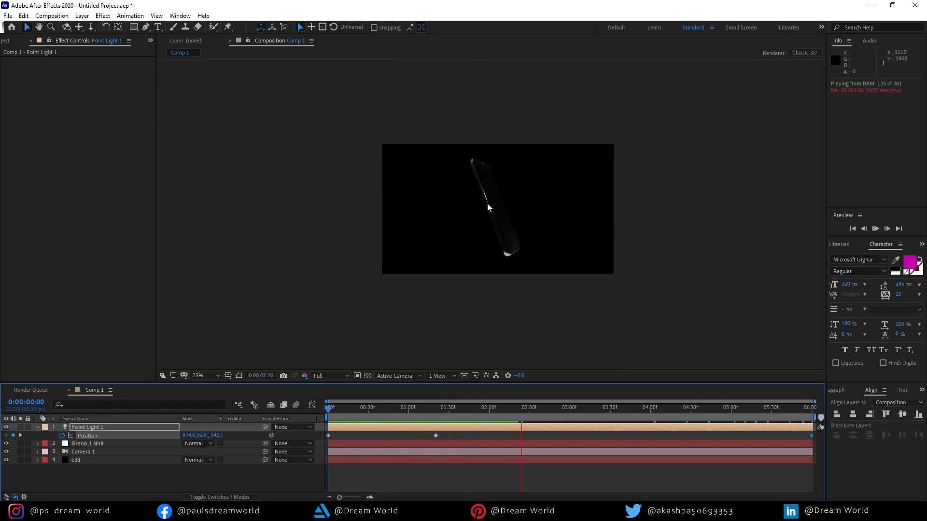
scroll(503, 216, "up", 4)
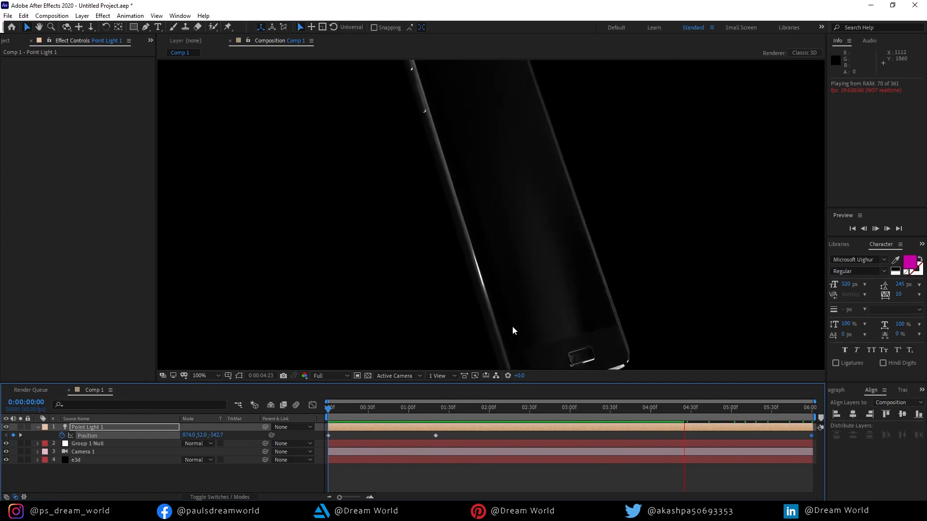
key("space")
scroll(590, 291, "down", 2)
left_click_drag(800, 418, 607, 421)
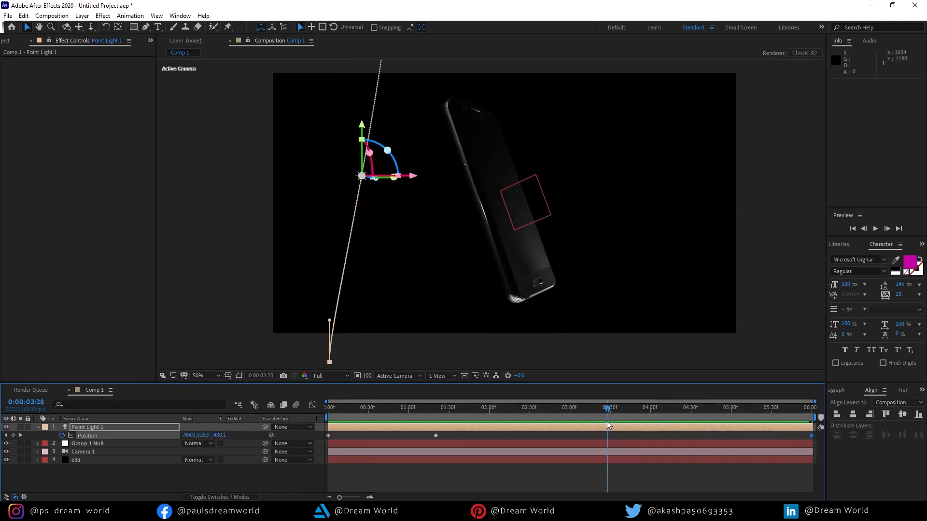
left_click(6, 428)
left_click_drag(604, 398, 653, 432)
left_click(6, 428)
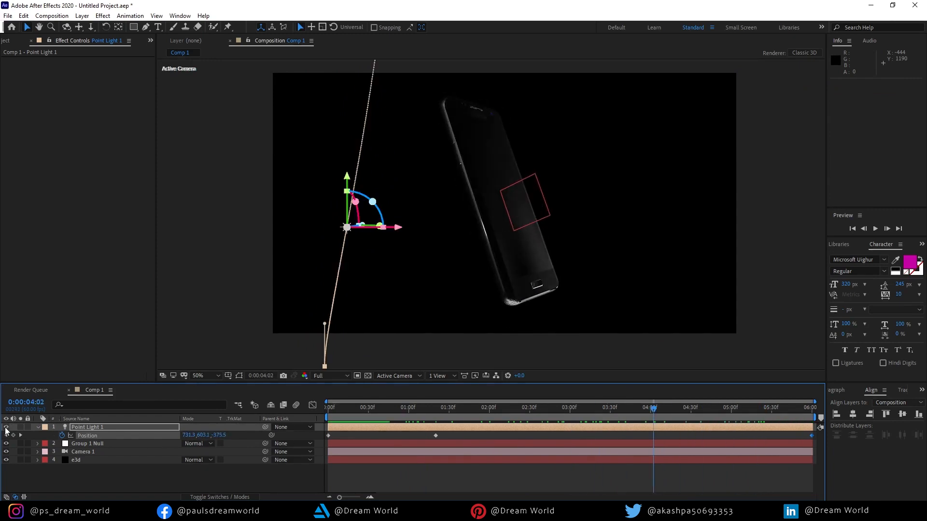
left_click_drag(644, 408, 284, 422)
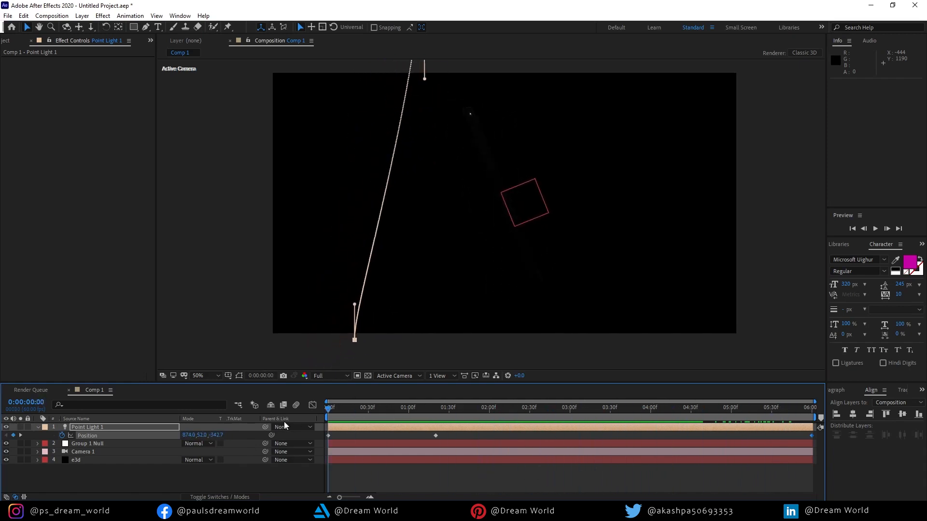
Step: Add a second point light named Point Light 2 with Inverse Square Clamped falloff and radius 501
left_click(176, 470)
right_click(161, 480)
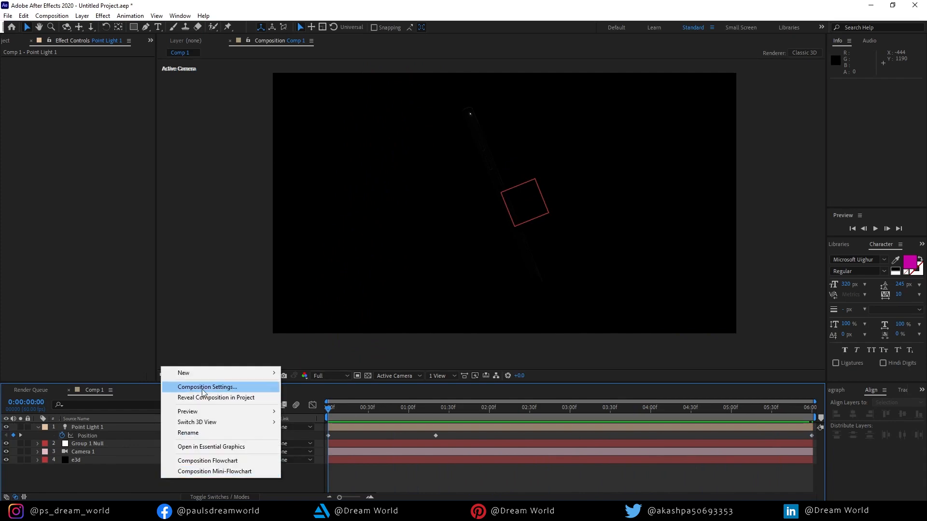
mouse_move(201, 373)
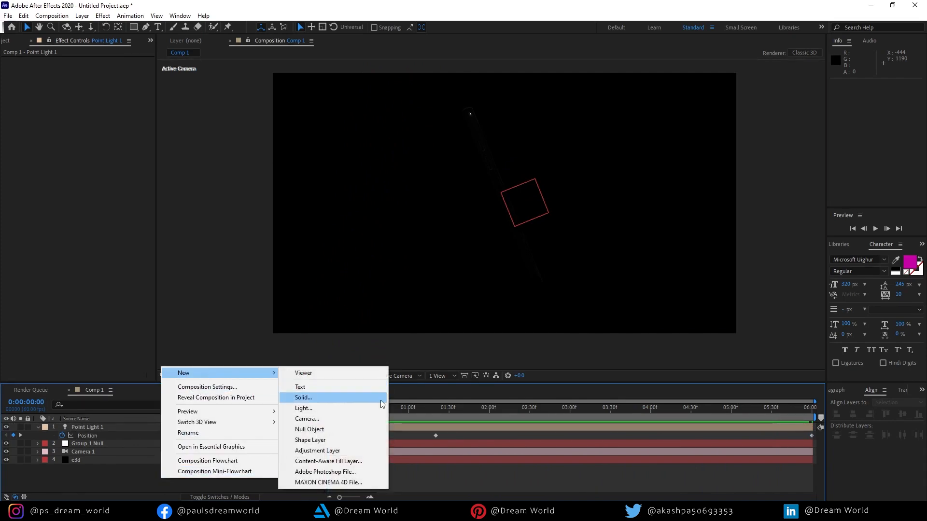
left_click(369, 408)
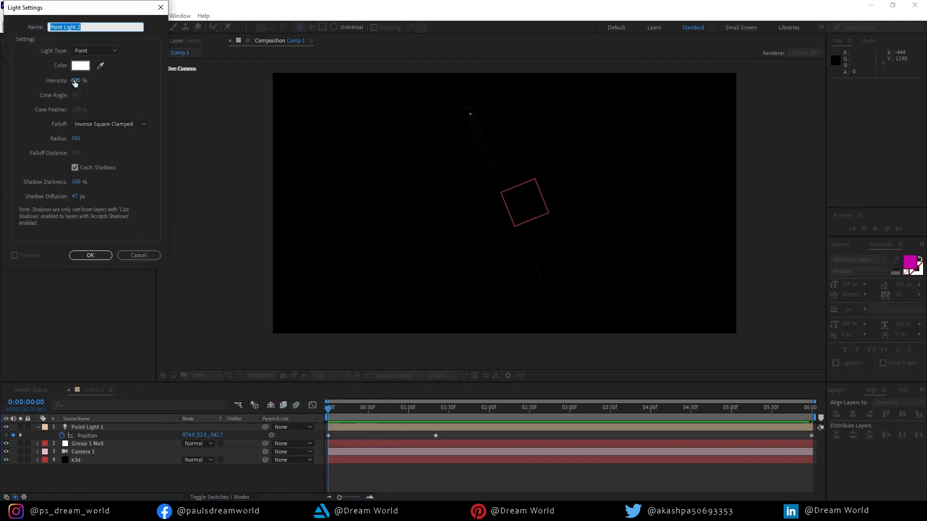
left_click(89, 254)
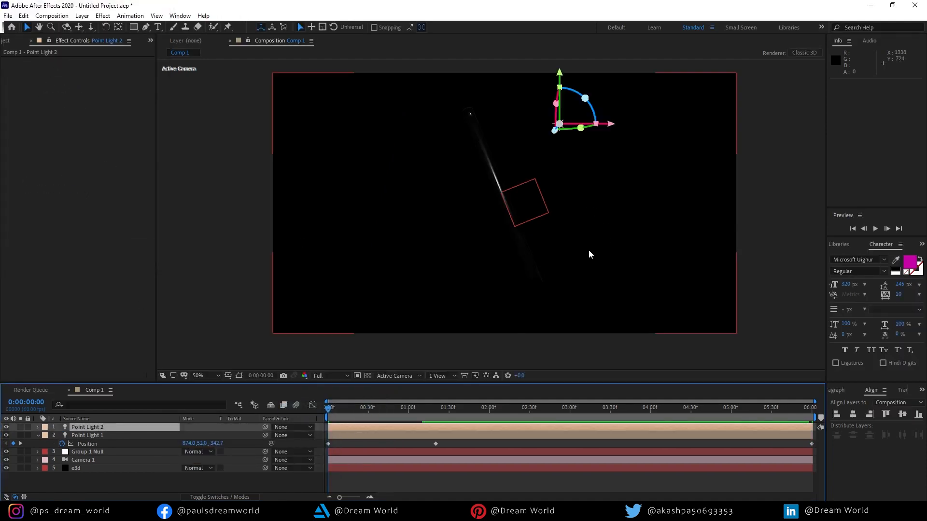
Step: Show four views and move Point Light 2 behind the phone and down, to about 1040, 824, 393.3
left_click(453, 375)
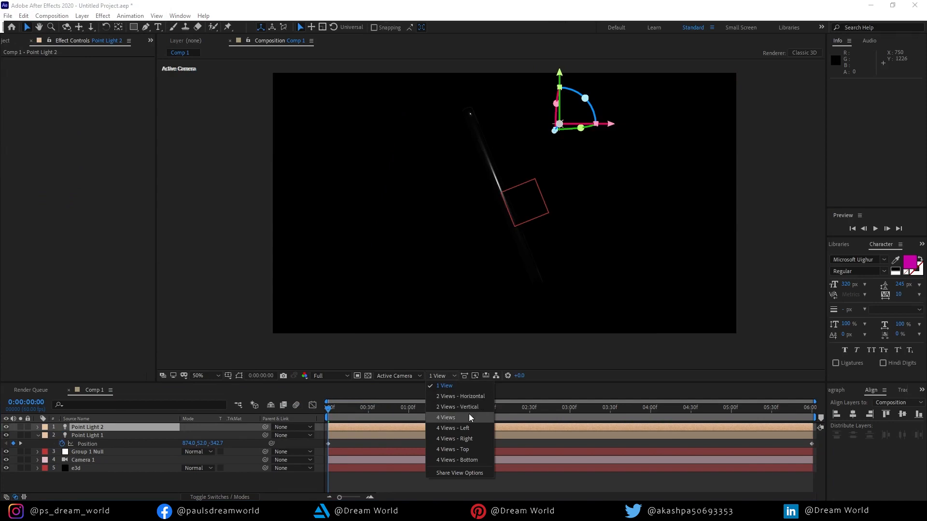
left_click(468, 414)
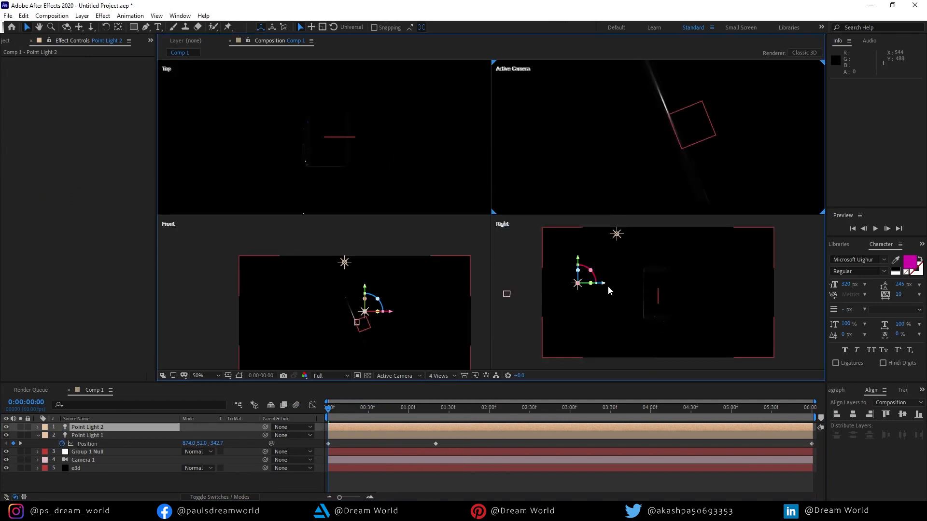
left_click_drag(604, 286, 725, 304)
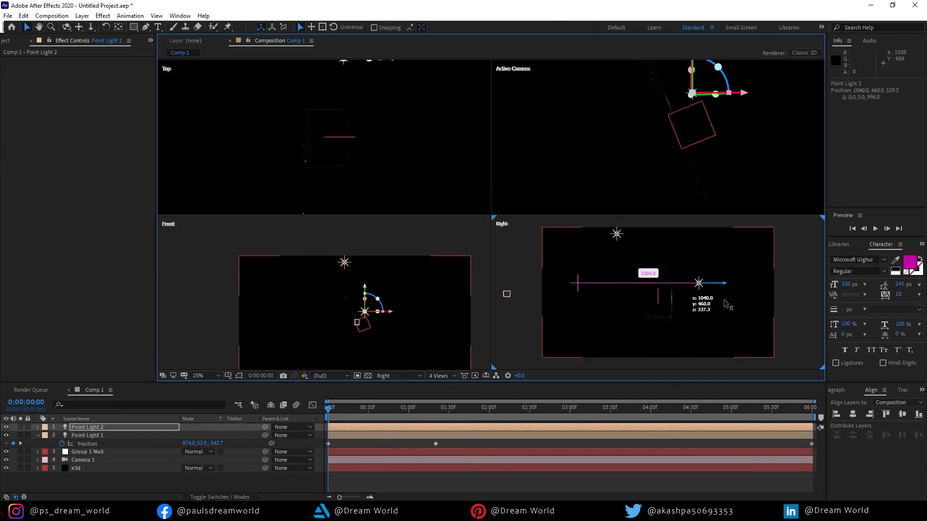
left_click(701, 115)
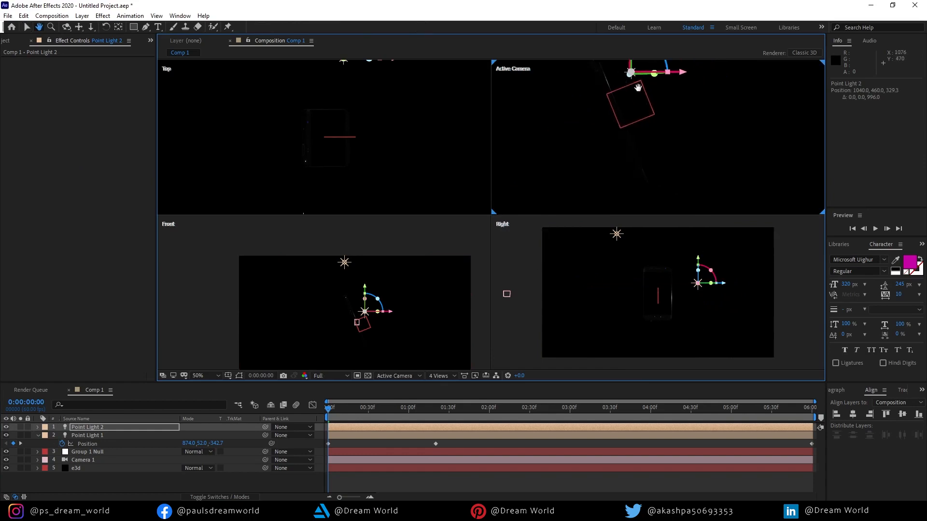
left_click_drag(700, 261, 705, 303)
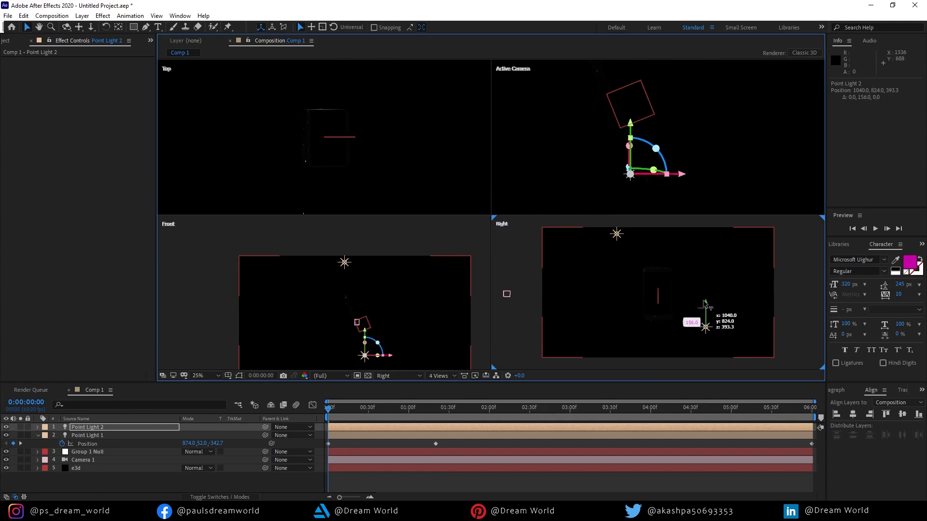
Step: Reveal Point Light 2's Position and start keyframing it at the first frame
left_click(86, 428)
key("p")
left_click(61, 435)
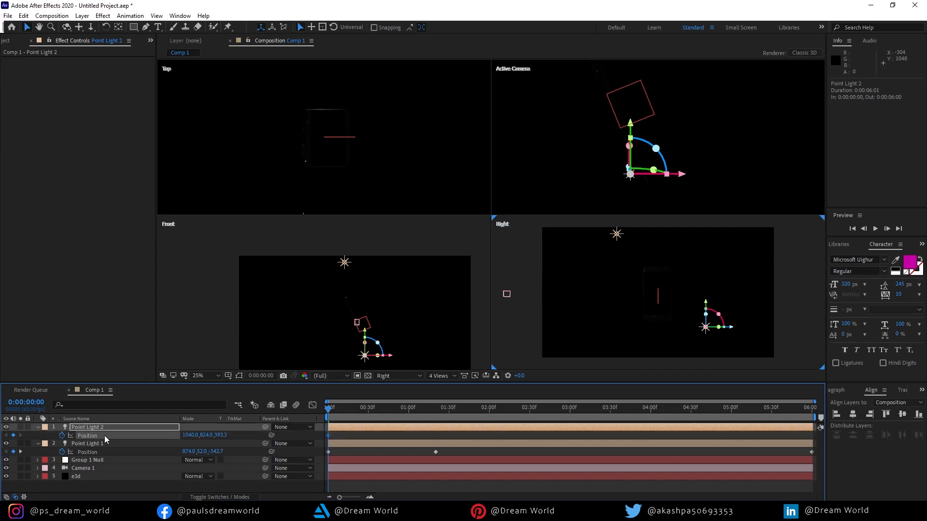
Step: At 0:00:06:00, raise Point Light 2 above the phone to about 1040, 192, 393.3
left_click_drag(361, 405, 812, 408)
scroll(726, 173, "up", 2)
left_click_drag(709, 307, 713, 248)
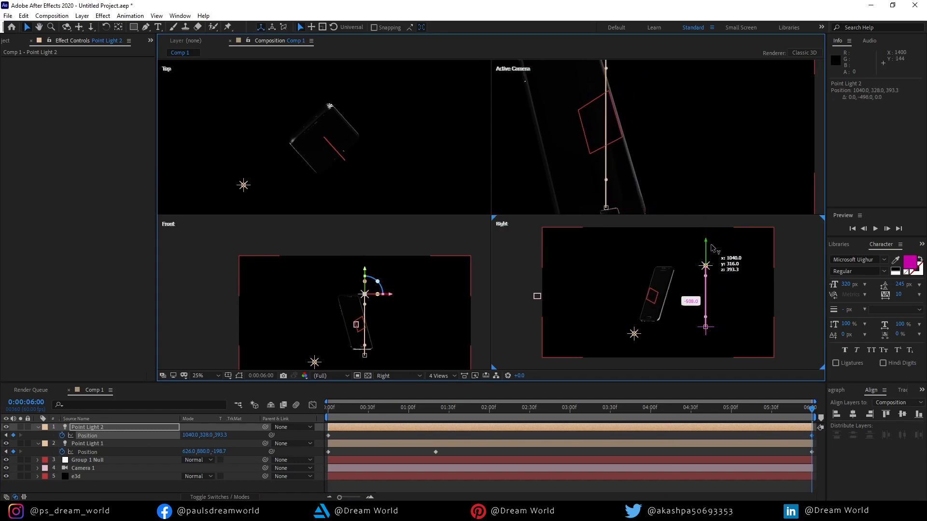
left_click_drag(668, 93, 670, 165)
left_click_drag(708, 247, 708, 230)
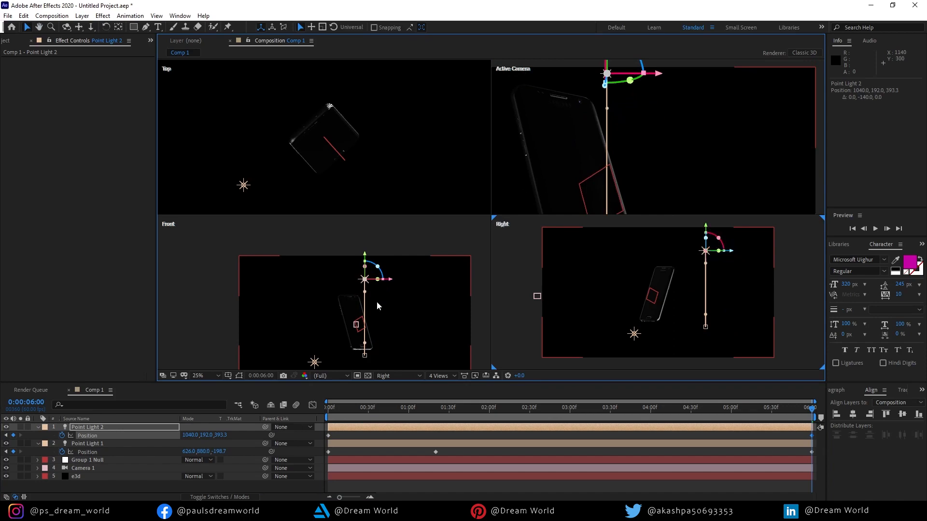
Step: Move the last-frame Point Light 2 further right in the Front view, to about 1207, 192, 393.3
scroll(377, 303, "up", 3)
left_click_drag(526, 152, 515, 171)
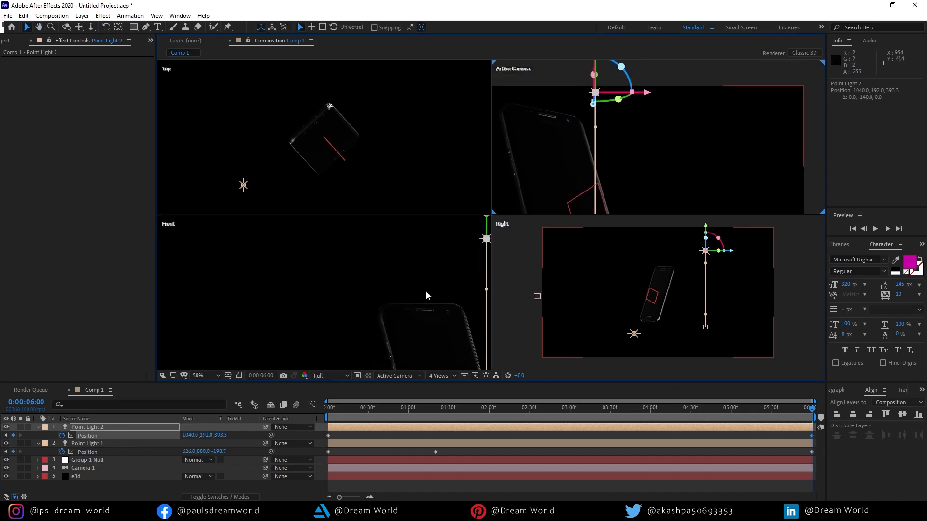
left_click_drag(426, 292, 348, 285)
left_click_drag(448, 236, 518, 248)
left_click_drag(437, 256, 376, 207)
scroll(414, 280, "down", 1)
Step: At the first frame, move Point Light 2 right in the Front view to about 1278, 824, 393.3
left_click(340, 405)
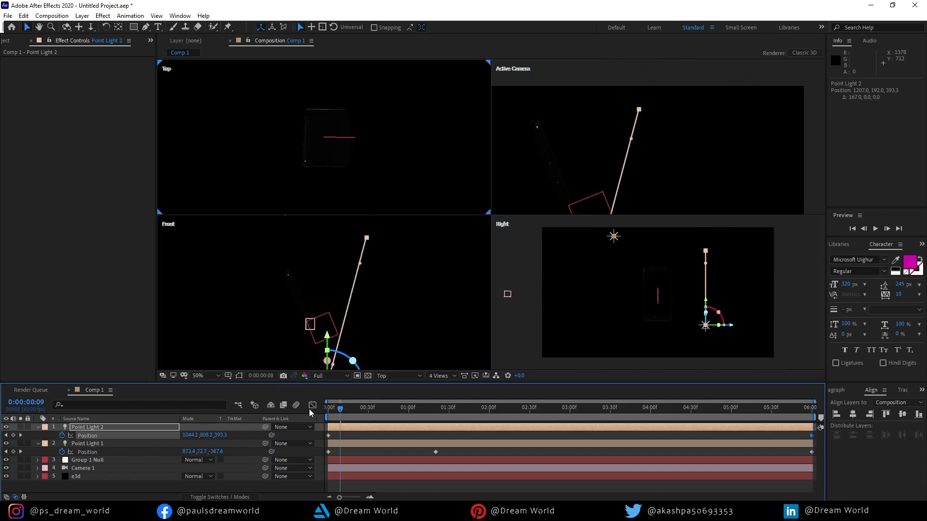
left_click_drag(356, 295, 361, 236)
left_click_drag(657, 152, 660, 80)
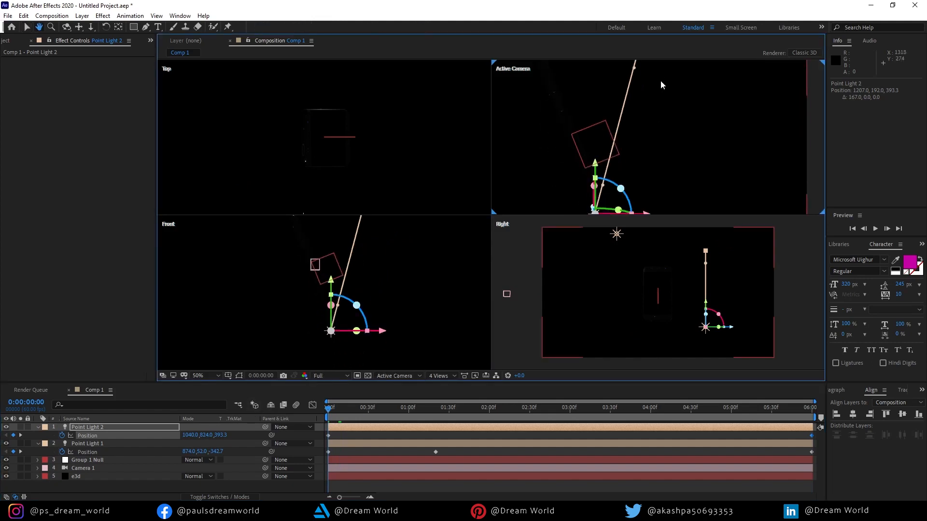
left_click_drag(395, 331, 441, 341)
Step: Scrub through the middle of the shot and examine Point Light 2's highlight on the phone in the Active Camera view
left_click_drag(336, 410, 617, 418)
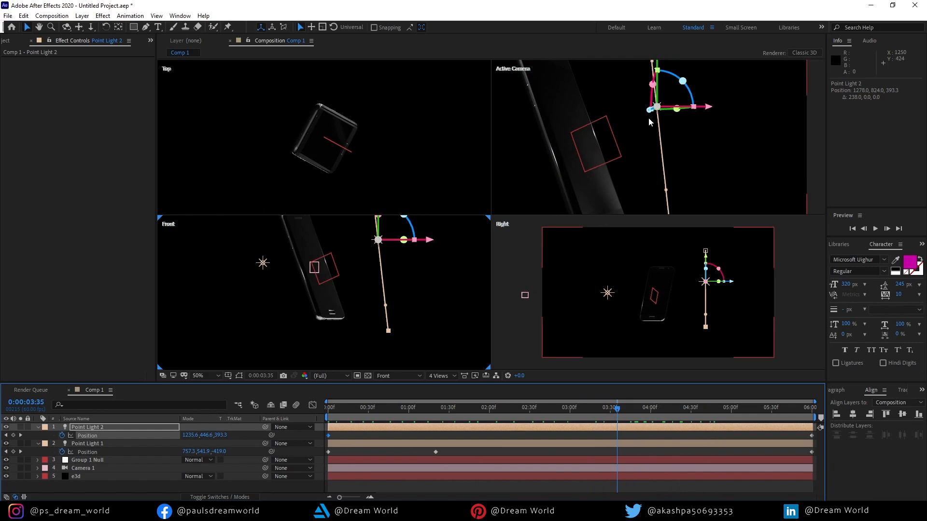
scroll(649, 118, "down", 2)
left_click_drag(679, 163, 683, 174)
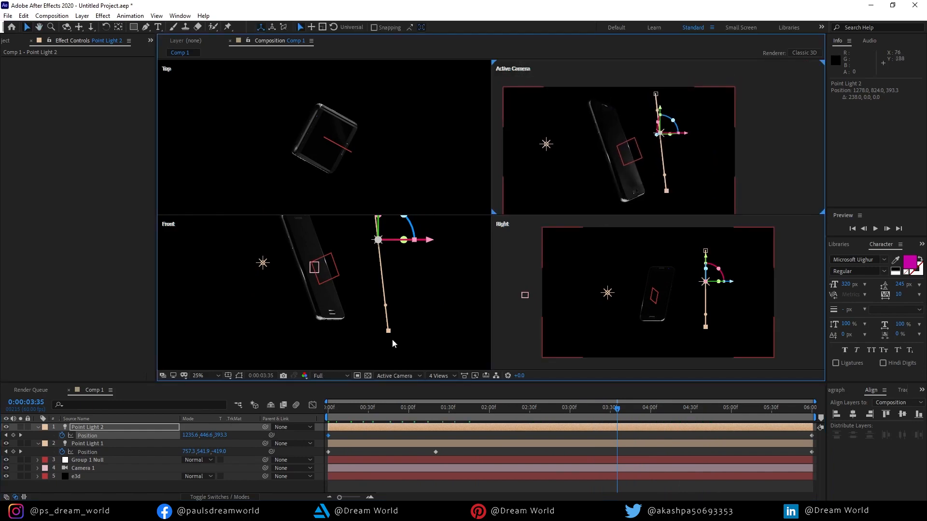
left_click_drag(344, 406, 441, 410)
key("space")
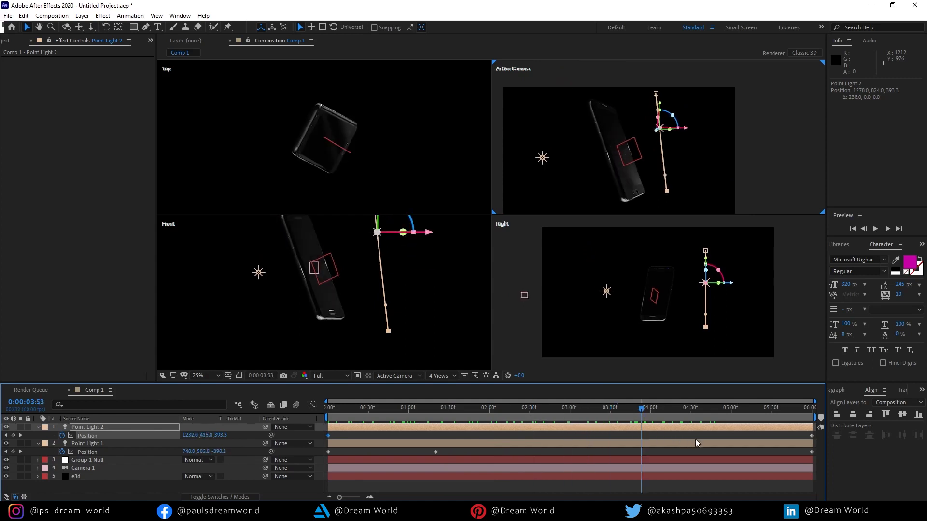
left_click_drag(622, 435, 521, 405)
scroll(661, 196, "up", 4)
left_click_drag(660, 194, 598, 9)
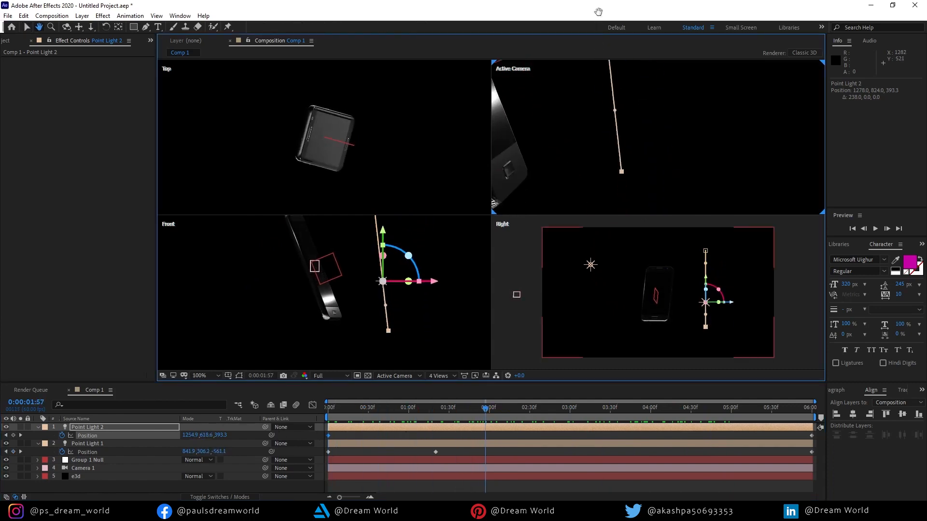
scroll(613, 126, "down", 1)
left_click_drag(613, 127, 712, 190)
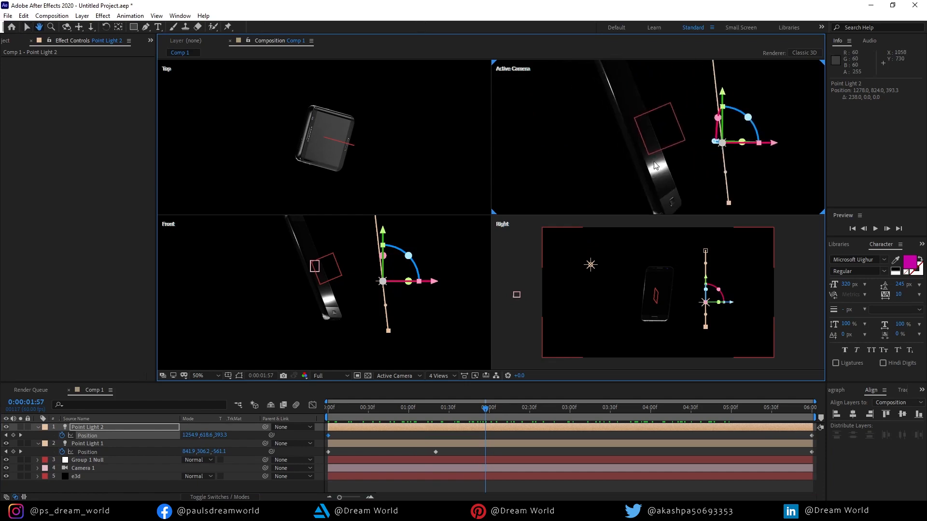
Step: Move Point Light 2 to about 1160, 824, 393.3 at the first frame and about 1097.4, 723.9, 393.3 at 0:00:00:57
left_click_drag(486, 411, 320, 428)
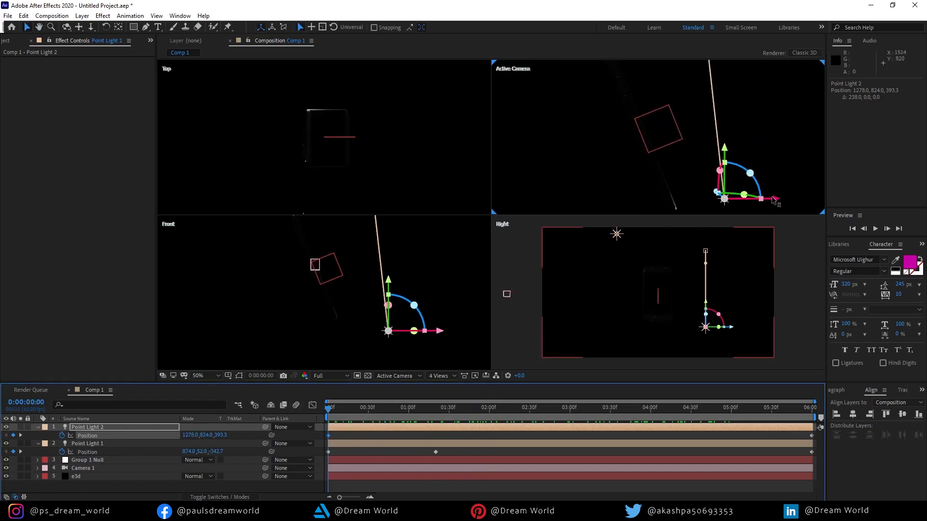
left_click_drag(769, 204, 748, 205)
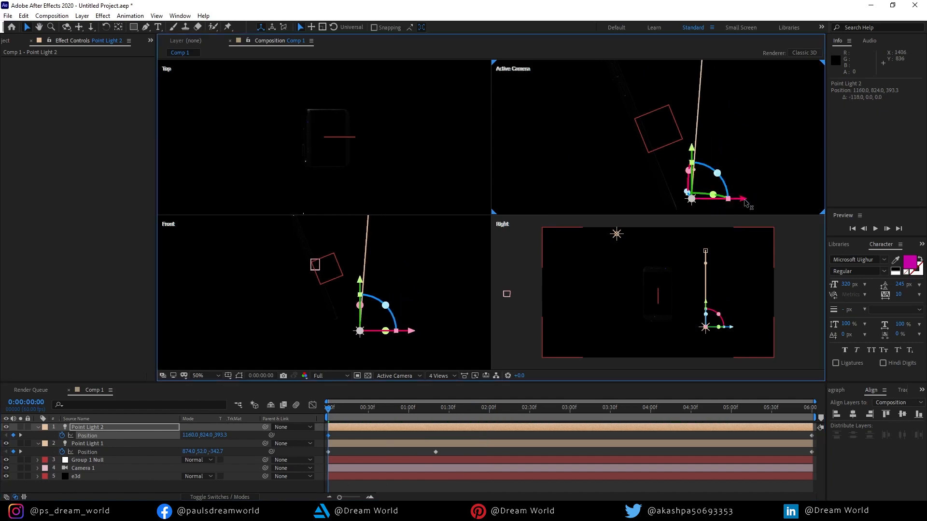
left_click_drag(328, 408, 419, 415)
left_click(404, 416)
left_click_drag(736, 176, 729, 178)
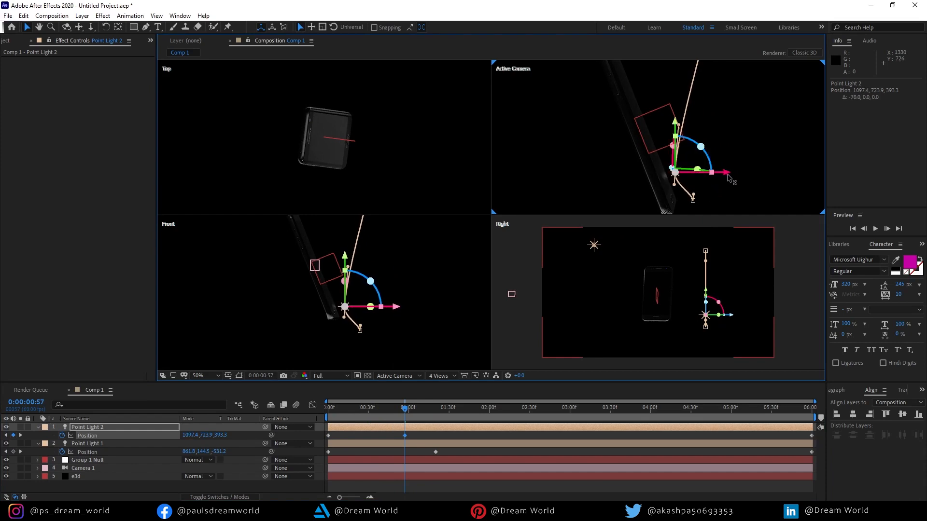
Step: Check the Point Light 2 sweep through to the last frame and show the composition in a single Active Camera view
left_click_drag(433, 408, 497, 406)
left_click_drag(532, 410, 863, 416)
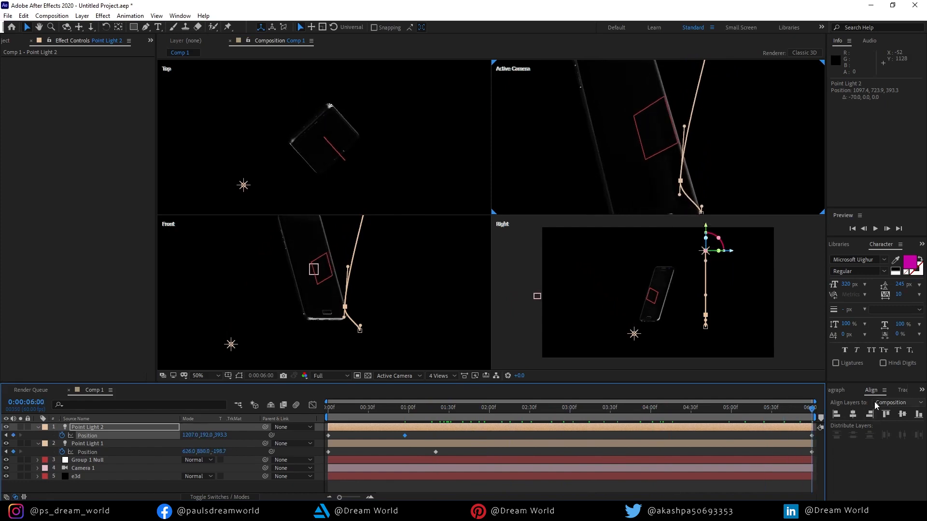
scroll(687, 128, "down", 2)
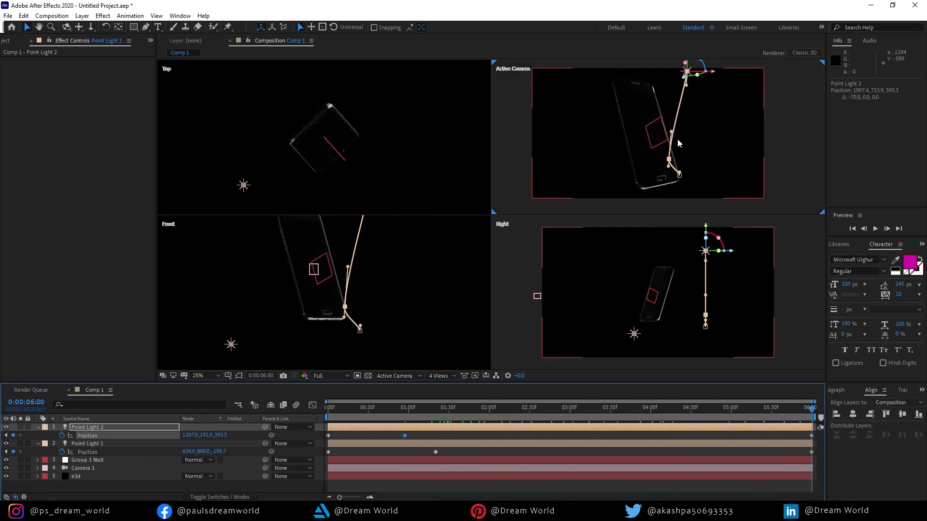
left_click(441, 376)
left_click(457, 386)
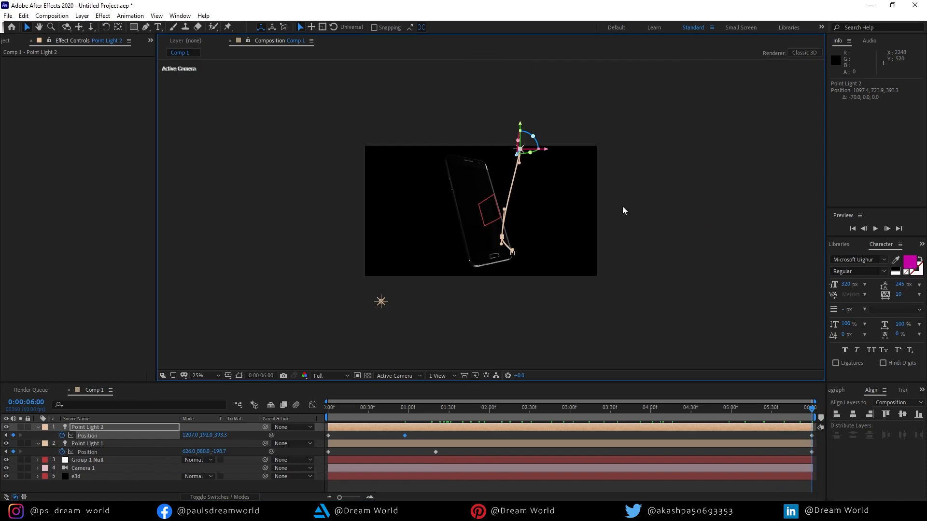
Step: Preview the two-light animation from the first frame at 50% magnification and scrub back through the highlights to the start
scroll(552, 289, "up", 2)
left_click_drag(585, 279, 590, 248)
key("Home")
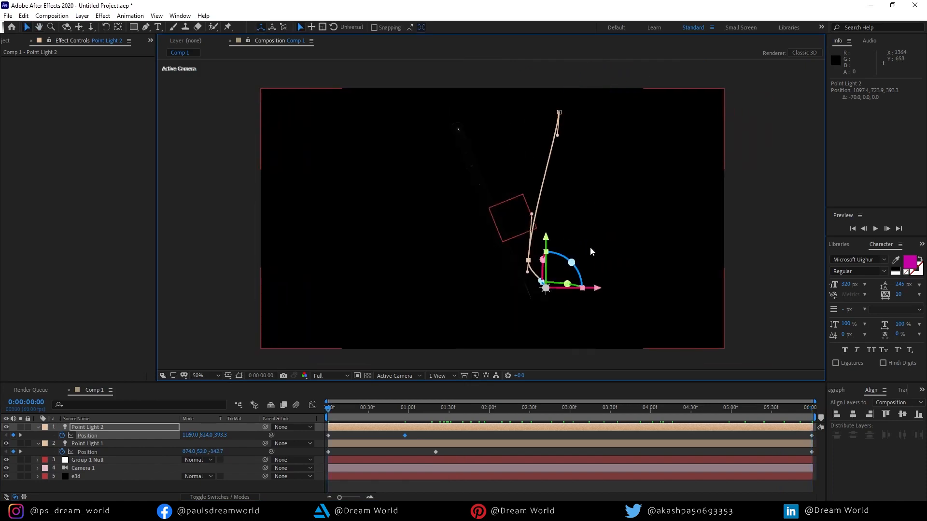
key("space")
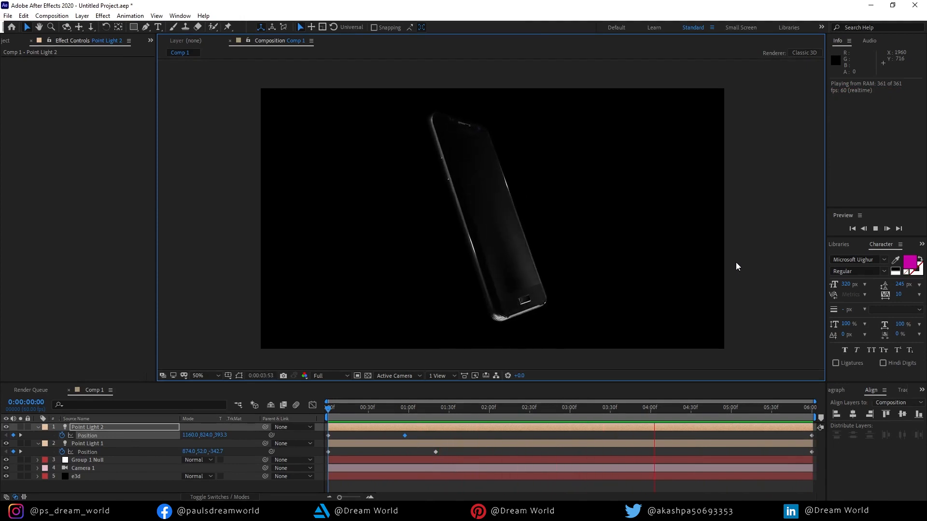
key("space")
left_click_drag(766, 408, 568, 408)
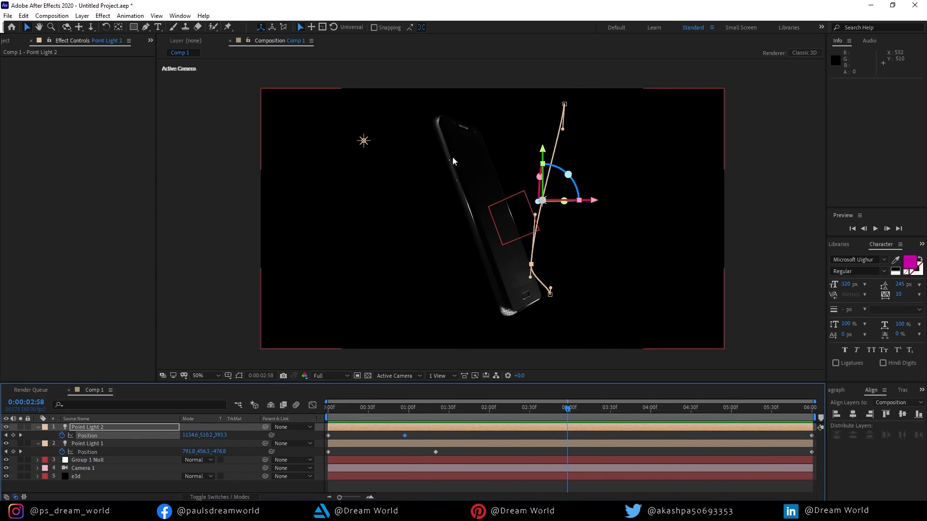
left_click_drag(541, 413, 295, 408)
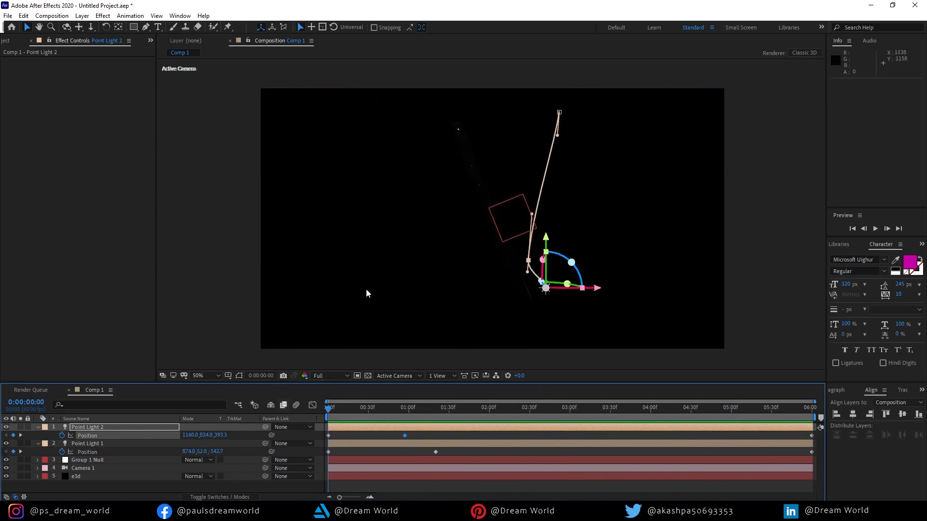
Step: Enable Intensity keyframing for Point Light 2 at 400% and place that keyframe at 0:00:00:41
key("period")
key("period")
key("period")
left_click_drag(461, 114, 463, 241)
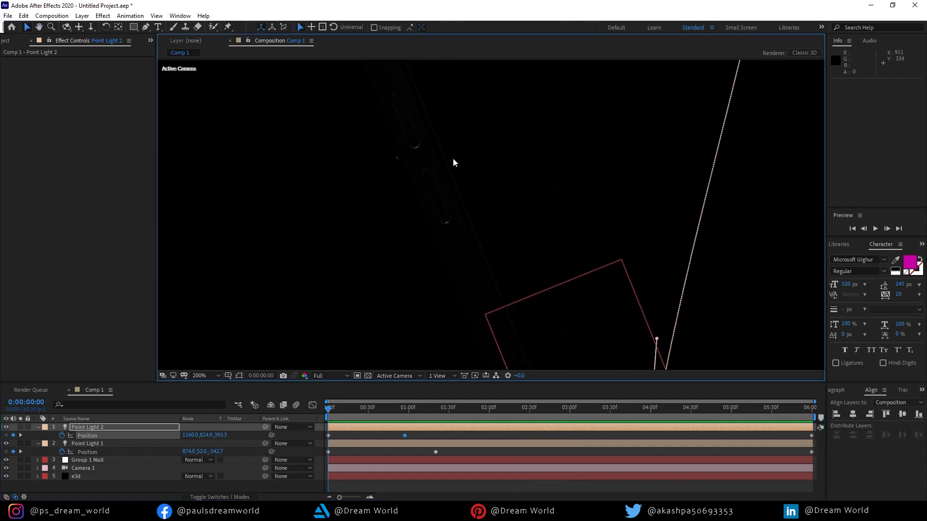
scroll(453, 164, "down", 1)
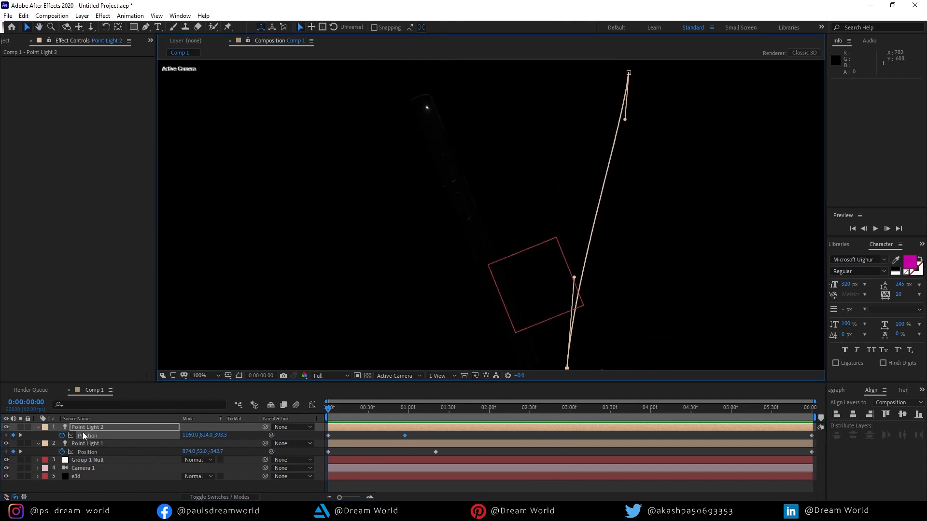
left_click(38, 428)
left_click(38, 428)
left_click(46, 436)
left_click(47, 444)
scroll(146, 464, "down", 1)
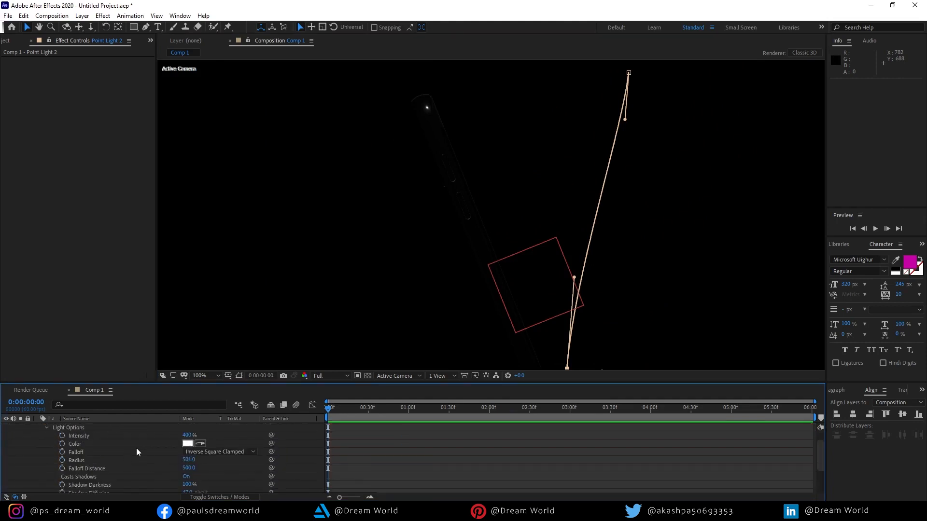
left_click(62, 436)
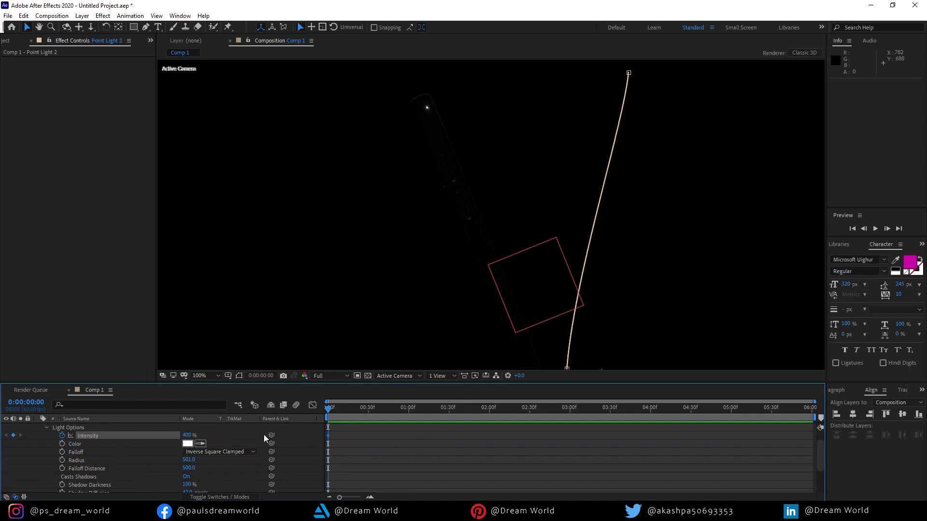
left_click(330, 438)
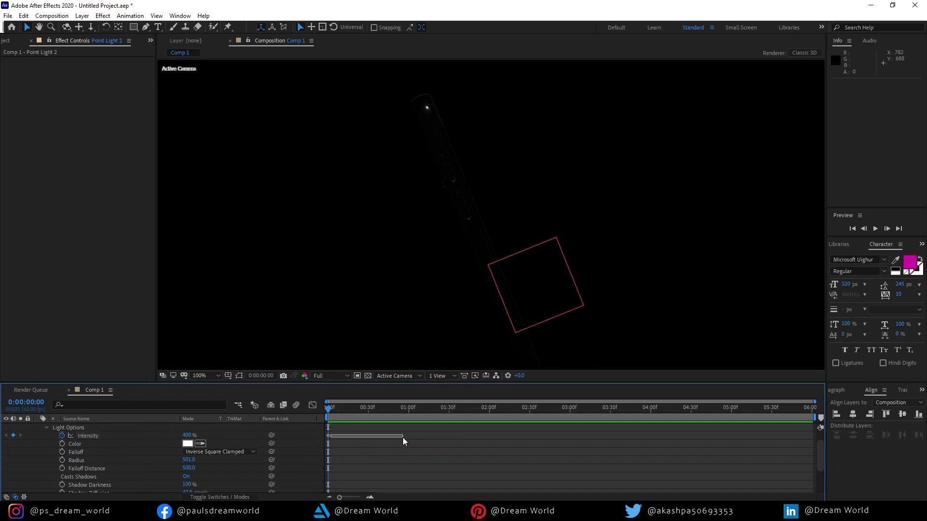
left_click_drag(329, 437, 383, 436)
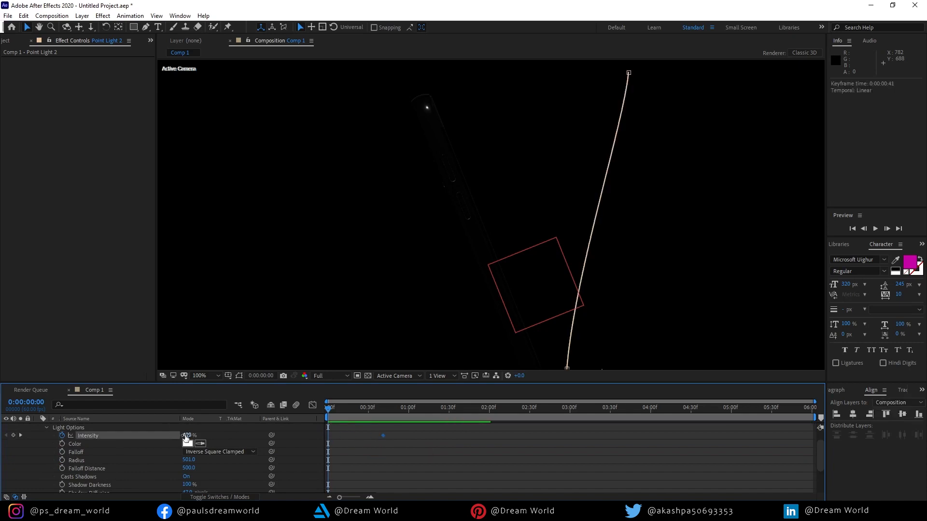
Step: Set Point Light 2's Intensity to 0% at the first frame so the light fades in
left_click(187, 436)
type("0")
key("Return")
Step: Reduce Point Light 2's expanded properties in the timeline to only its keyframed ones
scroll(288, 467, "down", 2)
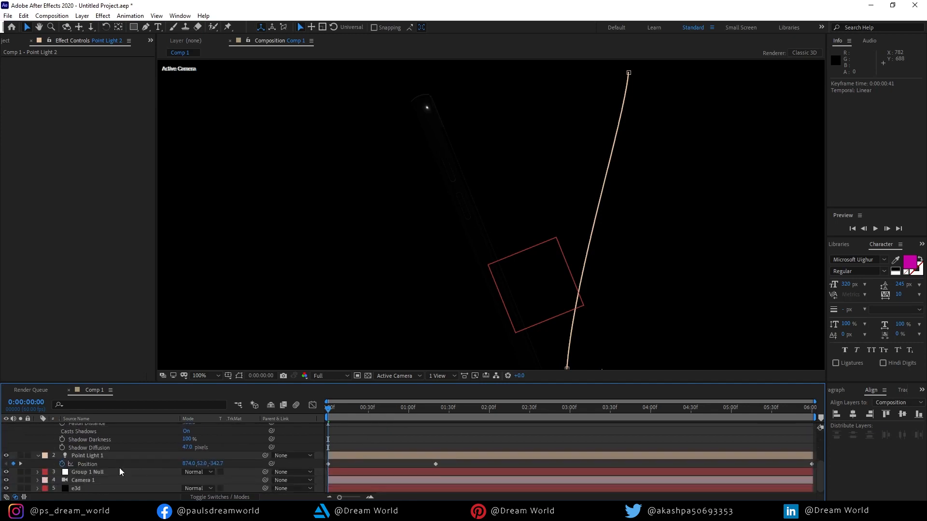
left_click(80, 456)
left_click(38, 457)
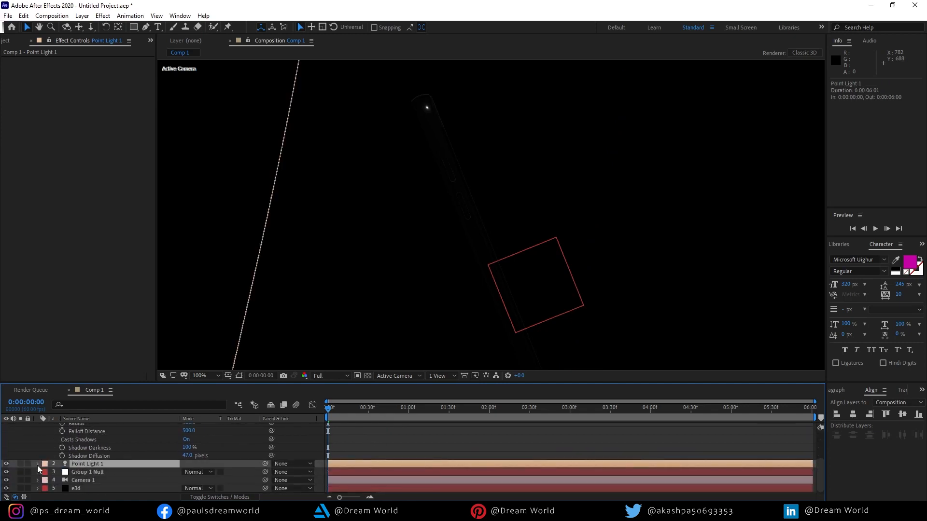
scroll(73, 449, "up", 3)
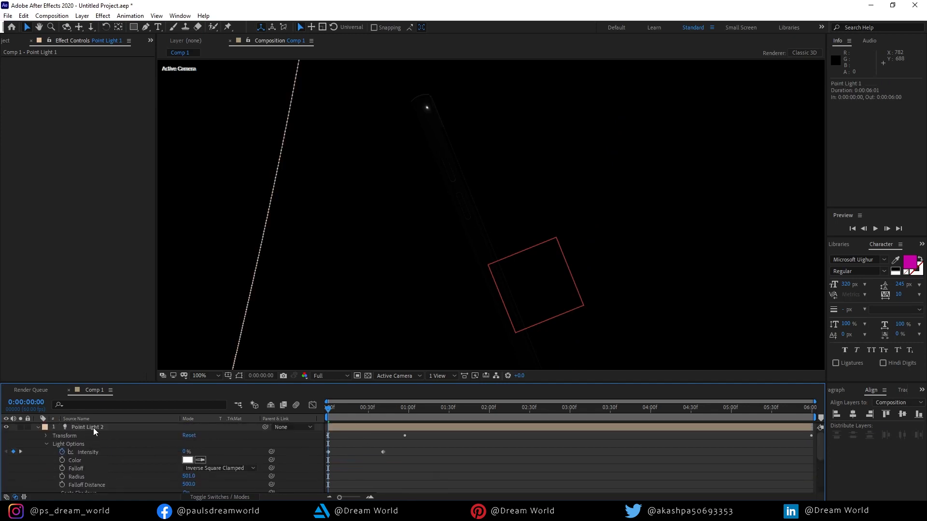
left_click(94, 427)
key("u")
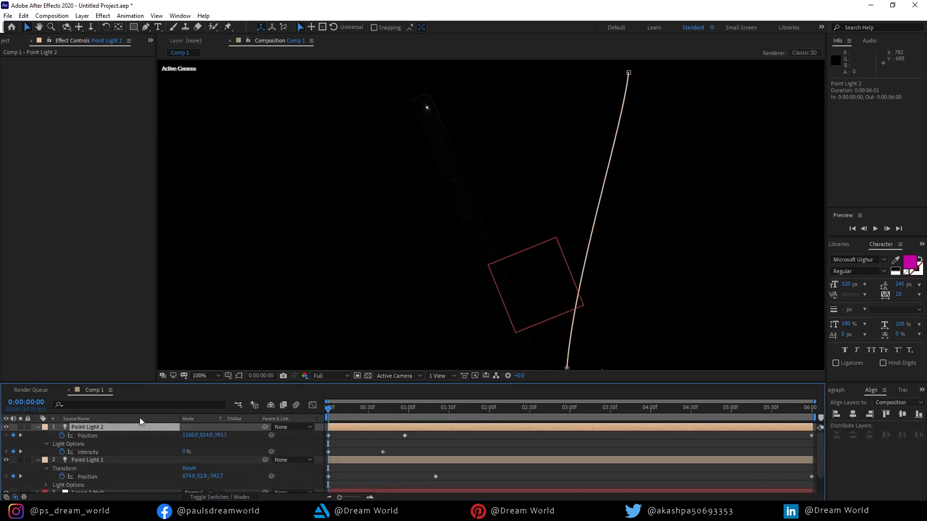
Step: Animate Point Light 1's Intensity from 0% at the first frame to 400% at 0:00:00:41
left_click(89, 462)
scroll(136, 459, "down", 1)
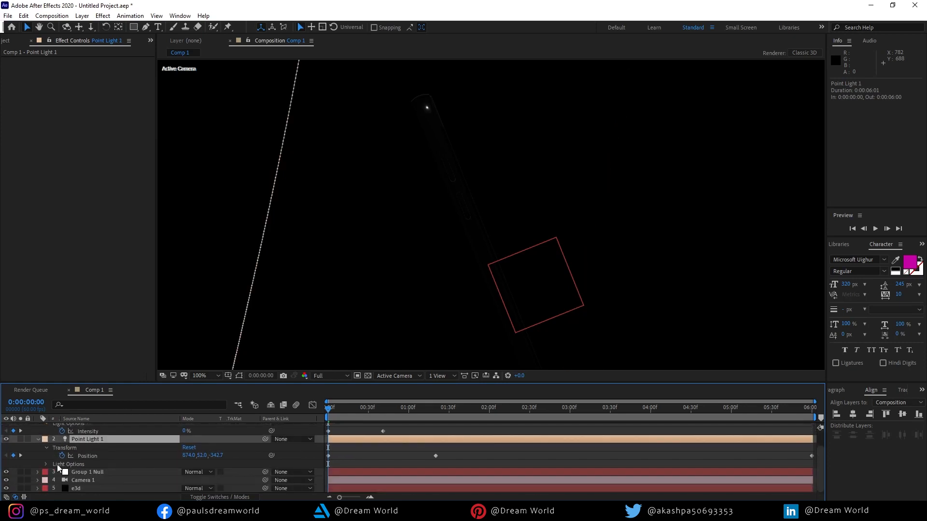
left_click(46, 465)
left_click(62, 436)
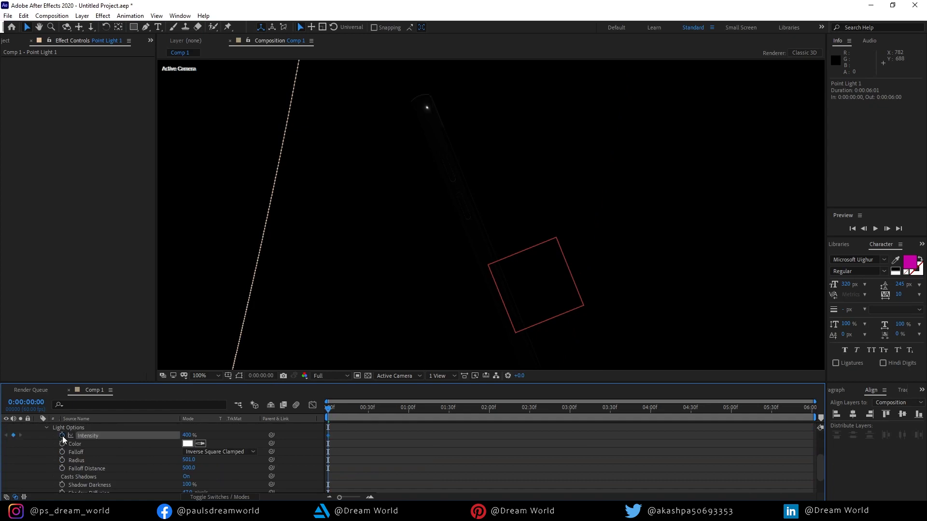
scroll(404, 463, "up", 3)
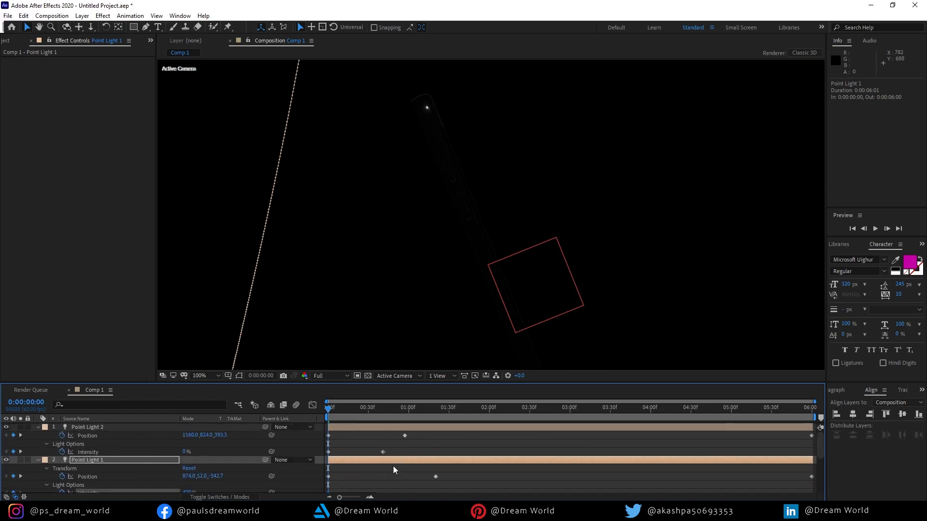
scroll(394, 470, "down", 1)
left_click_drag(333, 468, 383, 469)
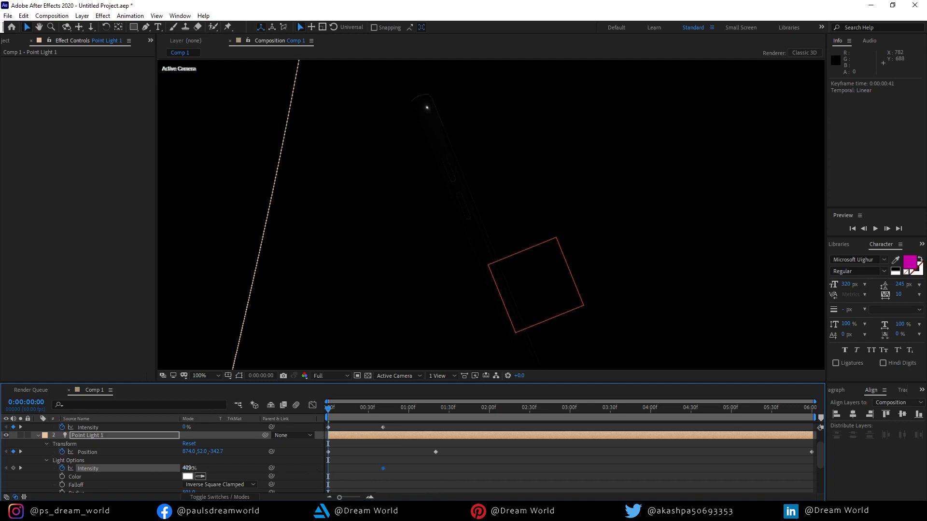
key("Return")
Step: Check the lights' fade-in on the phone by scrubbing from the first frame to 0:00:00:31
scroll(574, 171, "down", 4)
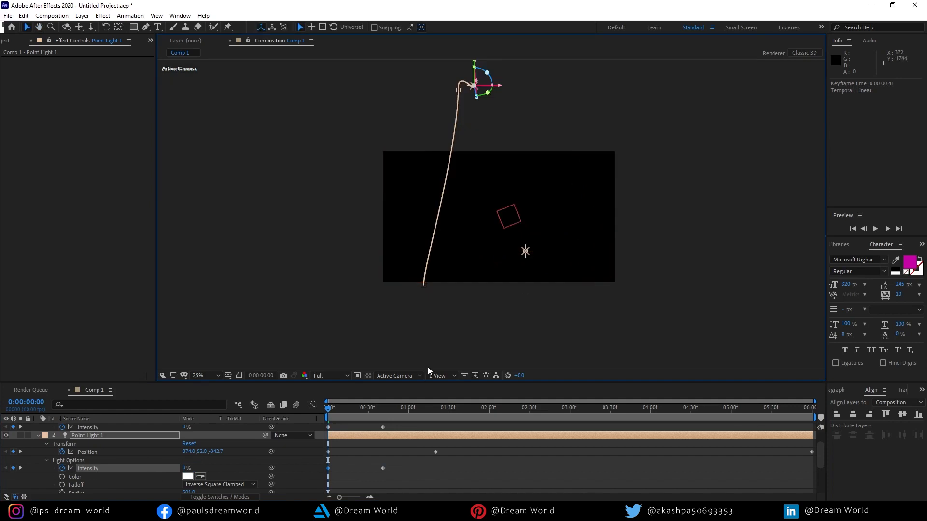
left_click(439, 376)
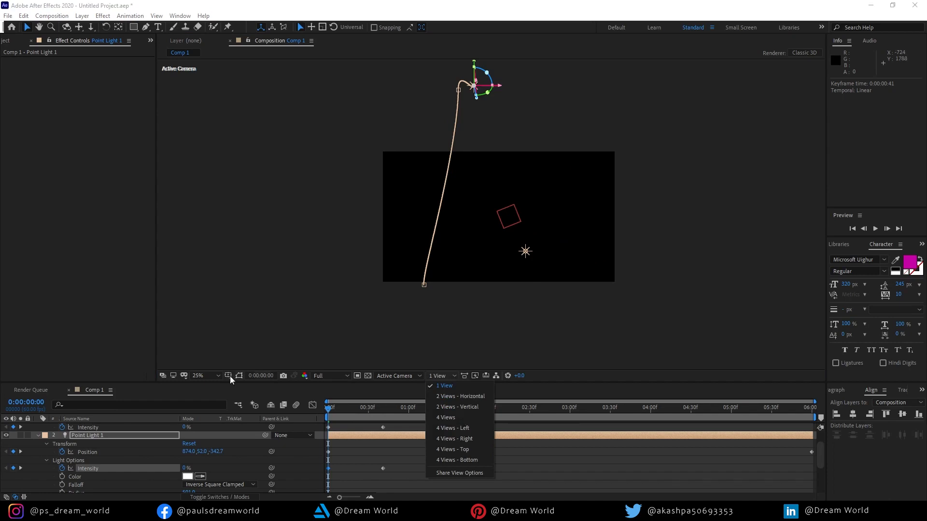
left_click(203, 375)
left_click(208, 215)
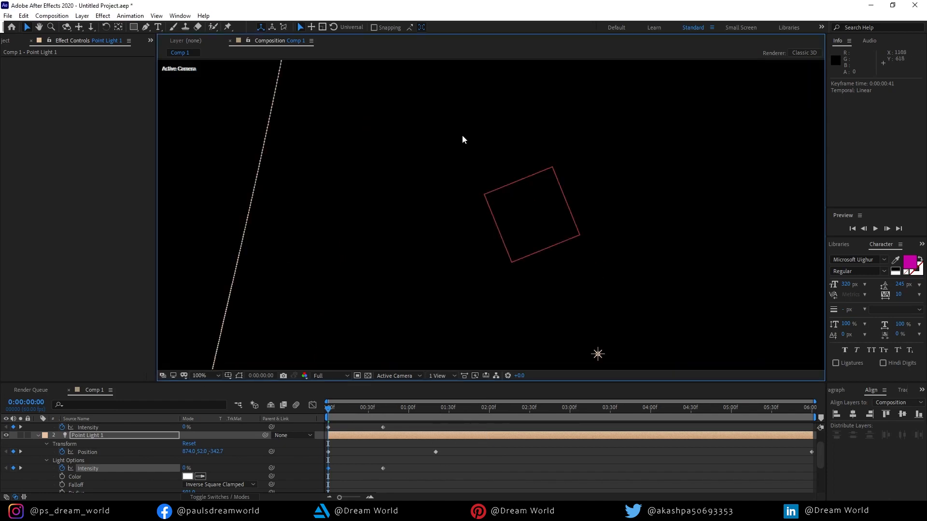
key("comma")
left_click_drag(331, 411, 370, 414)
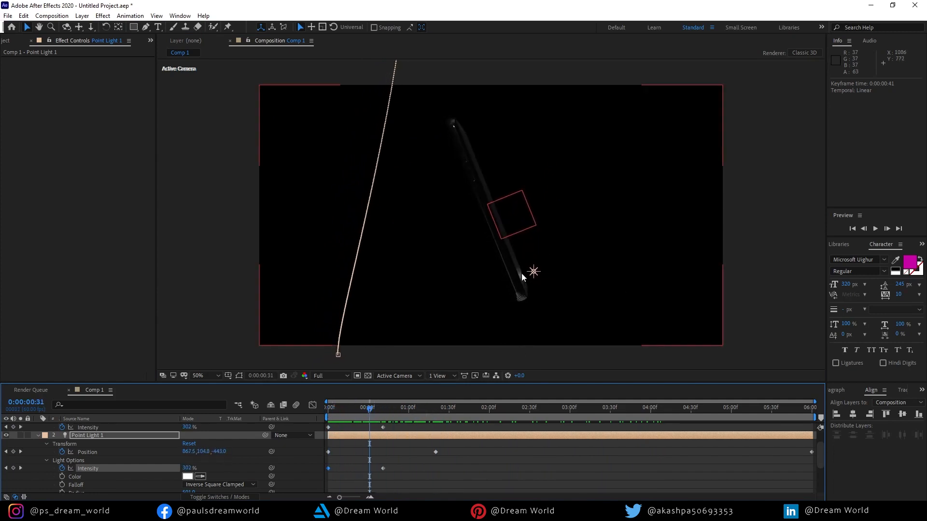
Step: Nudge Point Light 2 slightly along the X axis at its 0:00:00:57 position keyframe
scroll(522, 277, "up", 2)
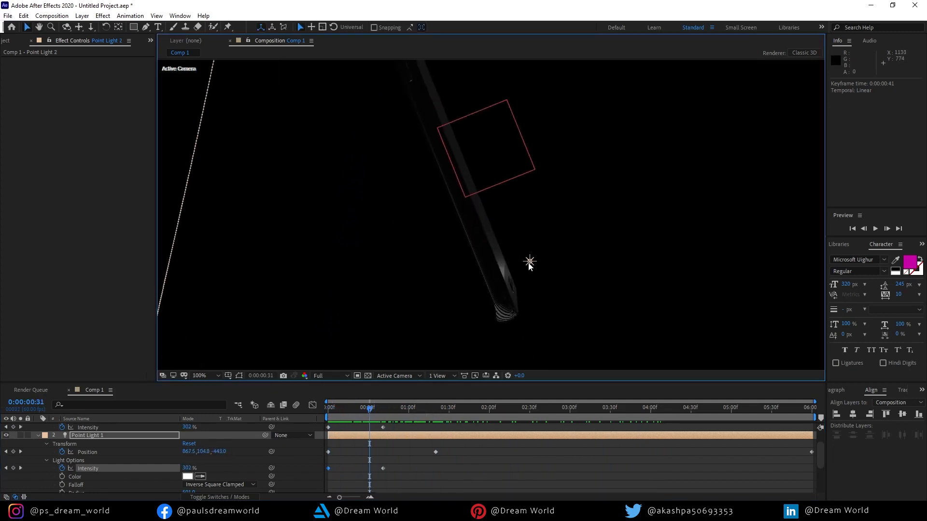
left_click(529, 264)
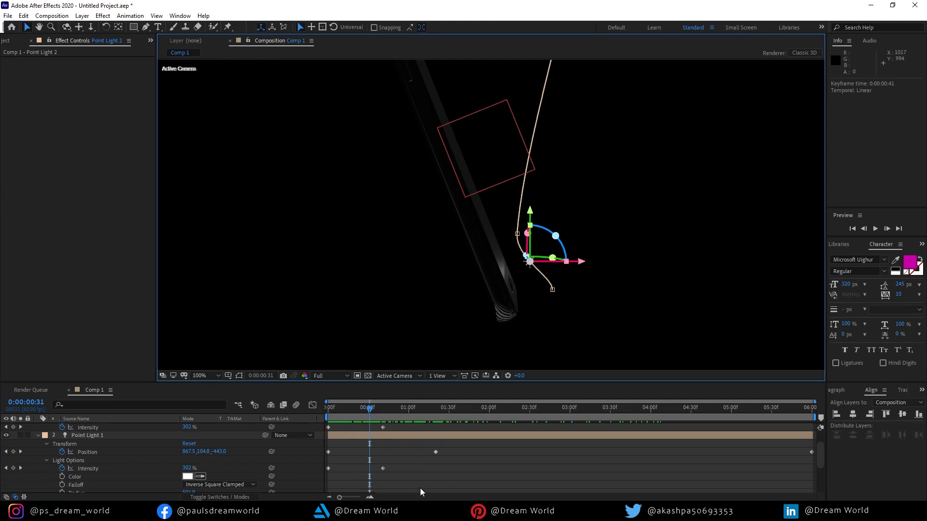
scroll(420, 483, "up", 2)
left_click_drag(369, 410, 407, 423)
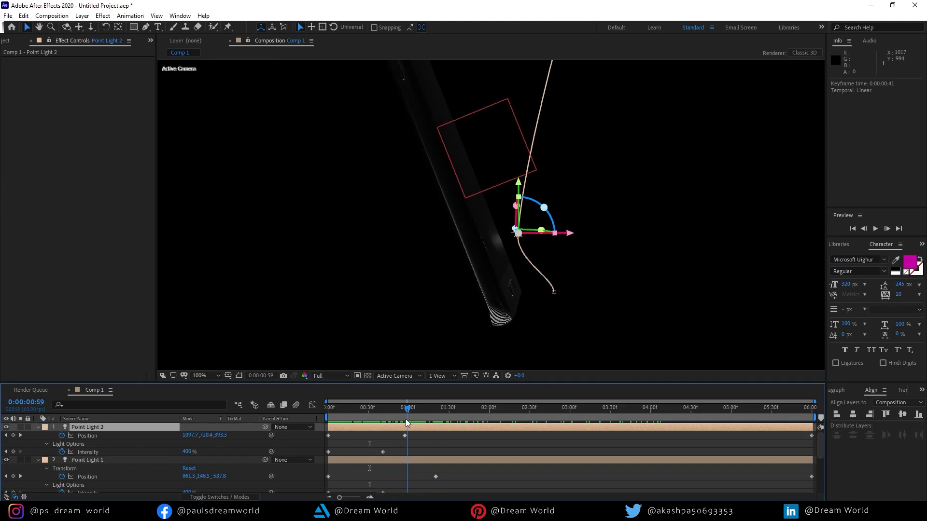
key("j")
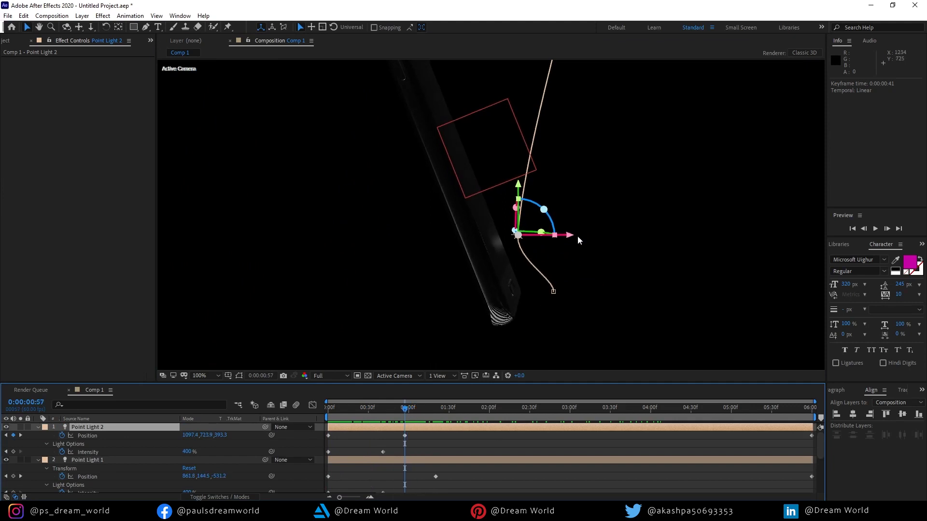
left_click_drag(570, 236, 566, 237)
Step: Move Point Light 2 along X to 1097, 824, 393.3 at the first frame
key("j")
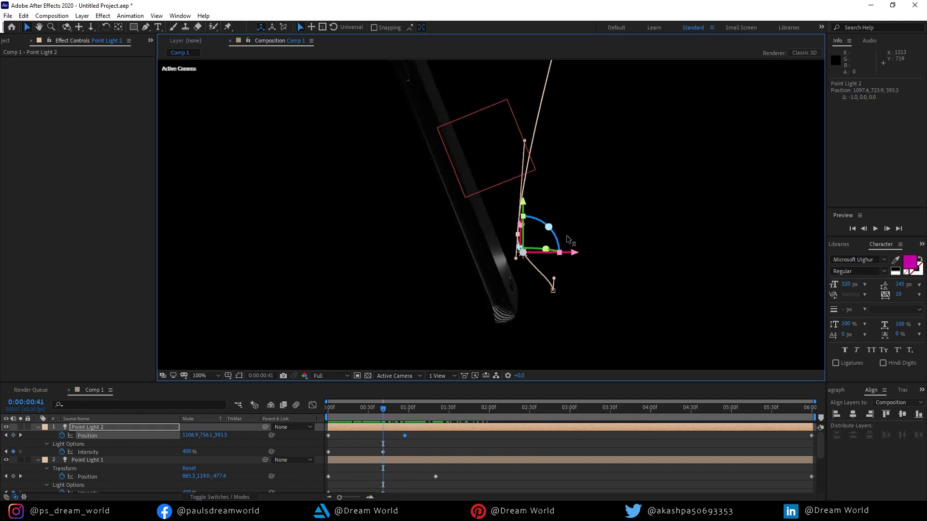
key("j")
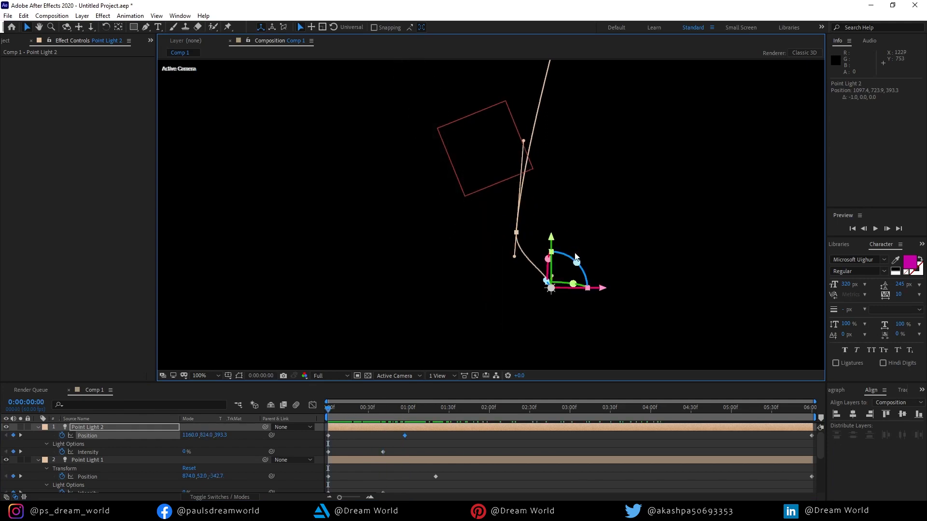
left_click_drag(599, 289, 569, 302)
Step: Preview the faded-in light sweep from the first frame to about 0:00:04:51 and view the whole frame
key("space")
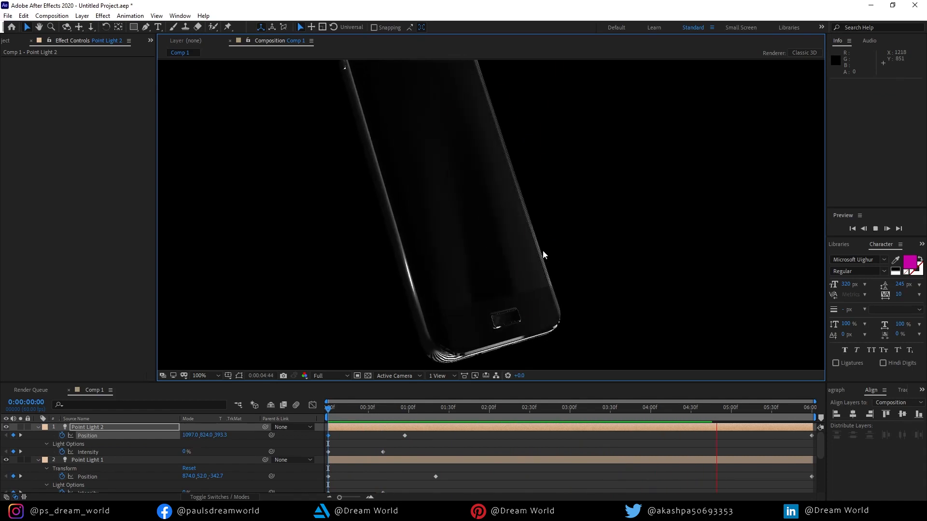
key("space")
scroll(569, 271, "down", 2)
left_click_drag(594, 288, 578, 303)
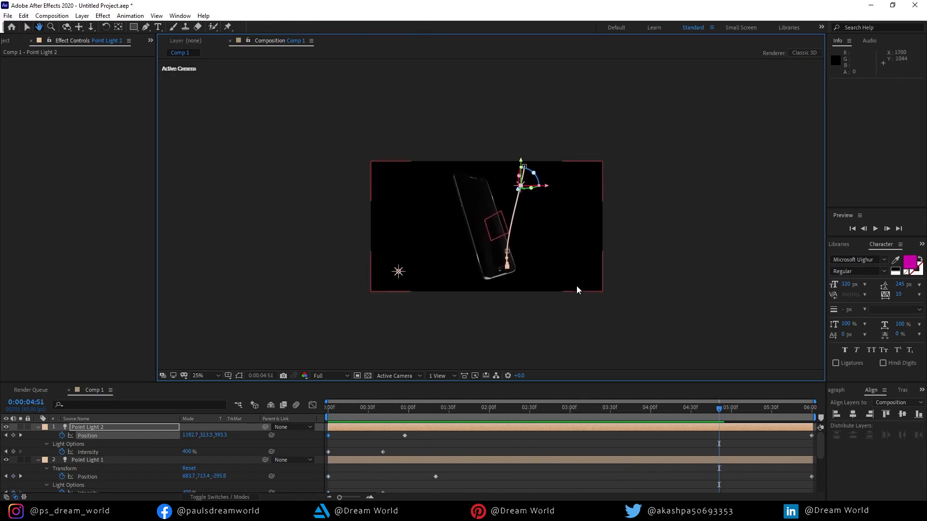
scroll(577, 287, "up", 1)
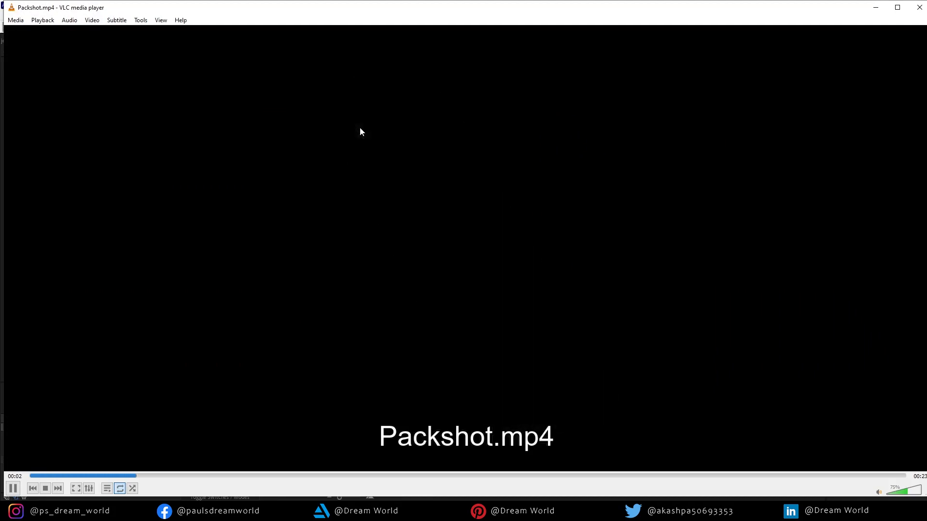
Step: Examine the lighting of the following shots in the reference video Packshot.mp4 in VLC up to 00:12
key("space")
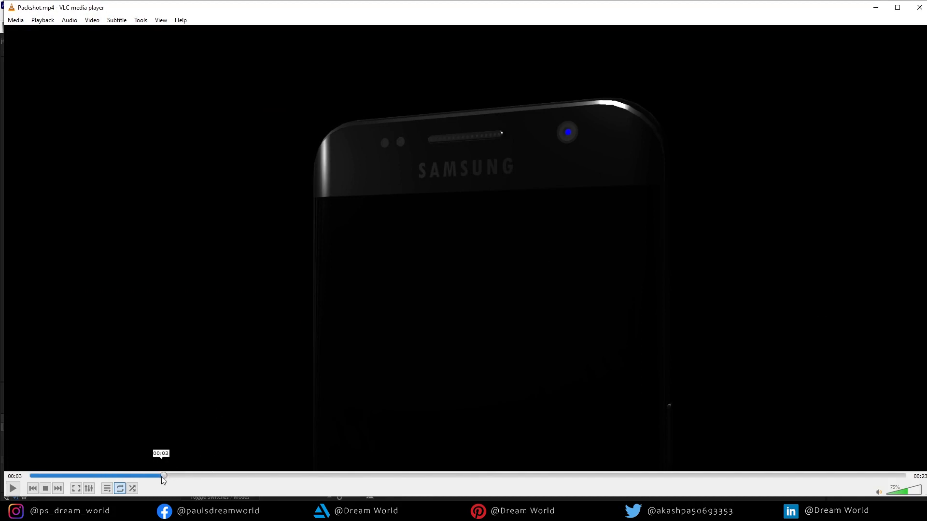
mouse_move(161, 476)
left_mouse_down()
mouse_move(136, 474)
mouse_move(175, 476)
left_mouse_up()
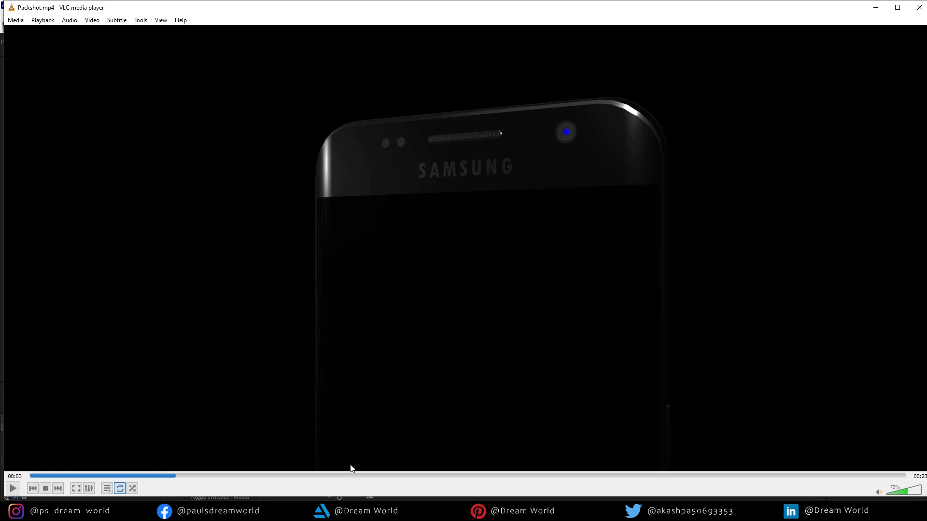
left_click_drag(176, 477, 236, 480)
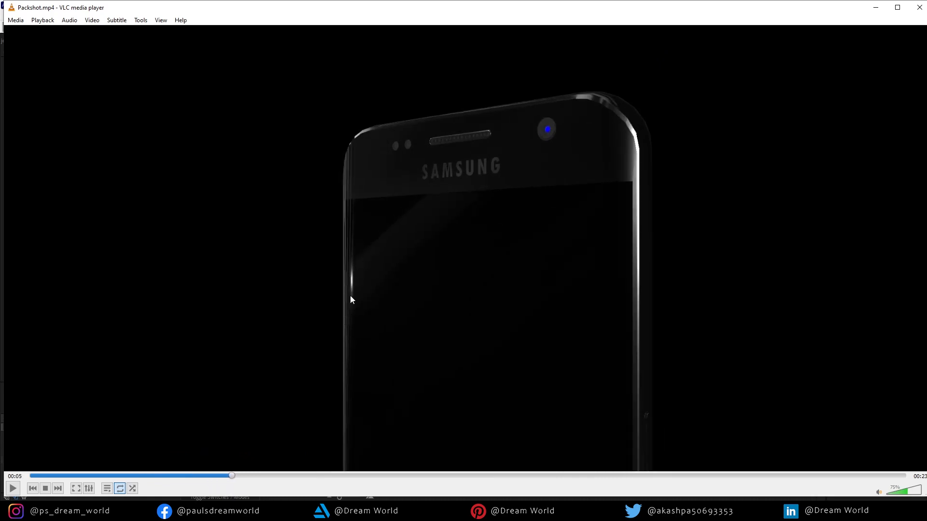
mouse_move(233, 477)
left_mouse_down()
mouse_move(263, 476)
mouse_move(225, 477)
left_mouse_up()
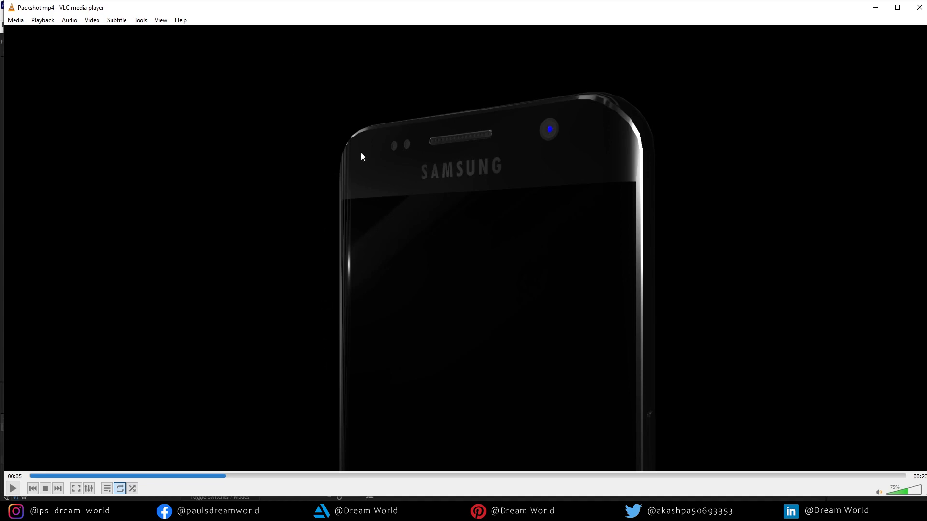
left_click_drag(224, 476, 331, 473)
left_click_drag(349, 475, 523, 475)
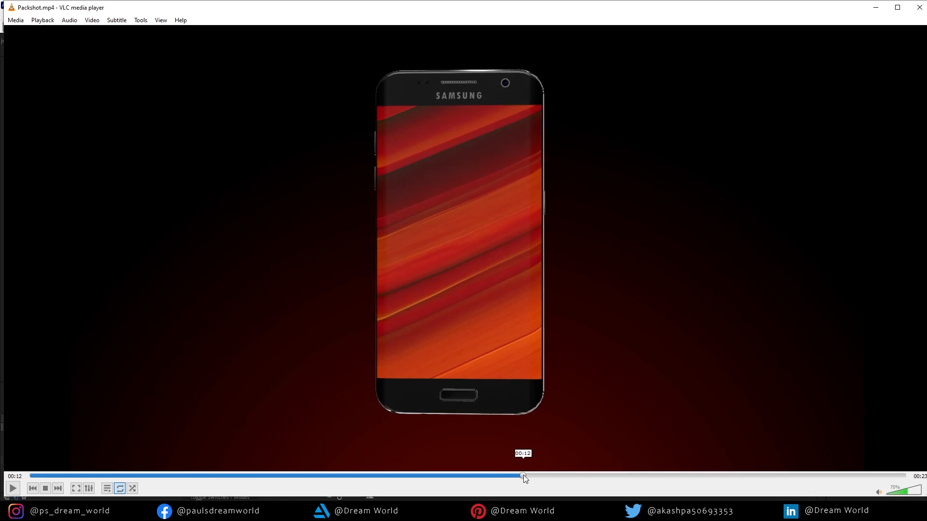
left_click(872, 11)
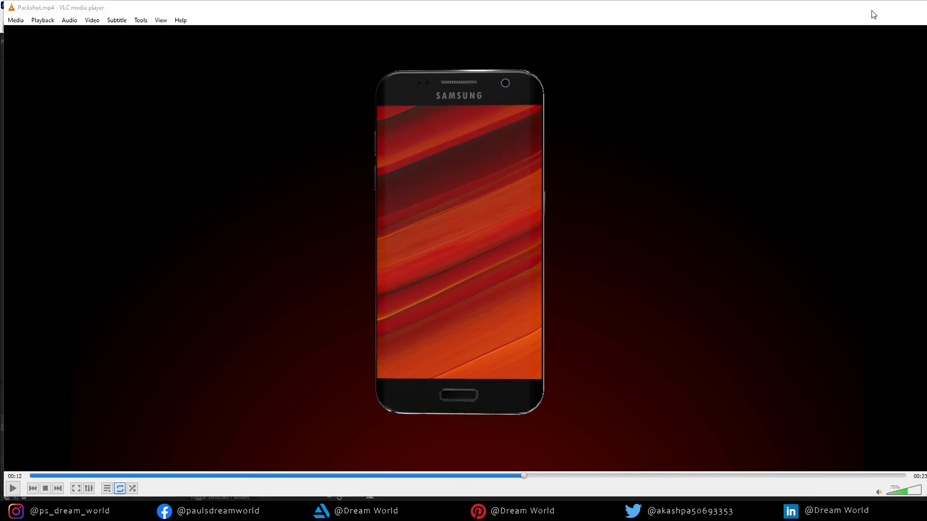
Step: Move to the last frame at 0:00:06:00, duplicate Comp 1 in the project and open the duplicate
left_click_drag(719, 409, 812, 409)
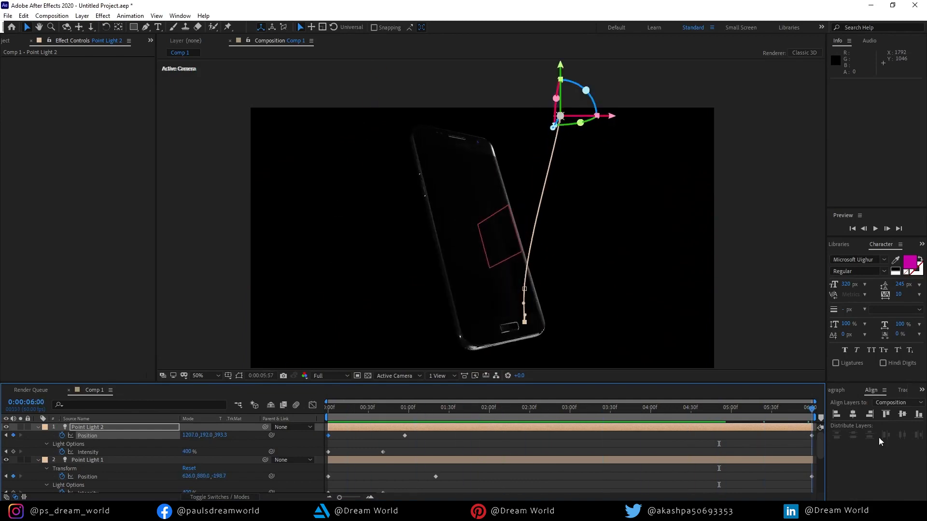
left_click(4, 41)
left_click(84, 187)
left_click(32, 129)
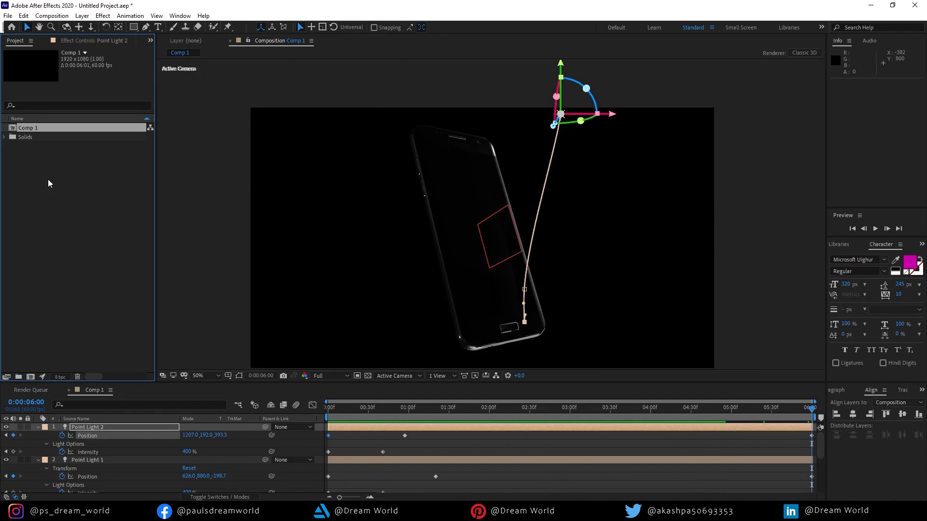
key("ctrl+d")
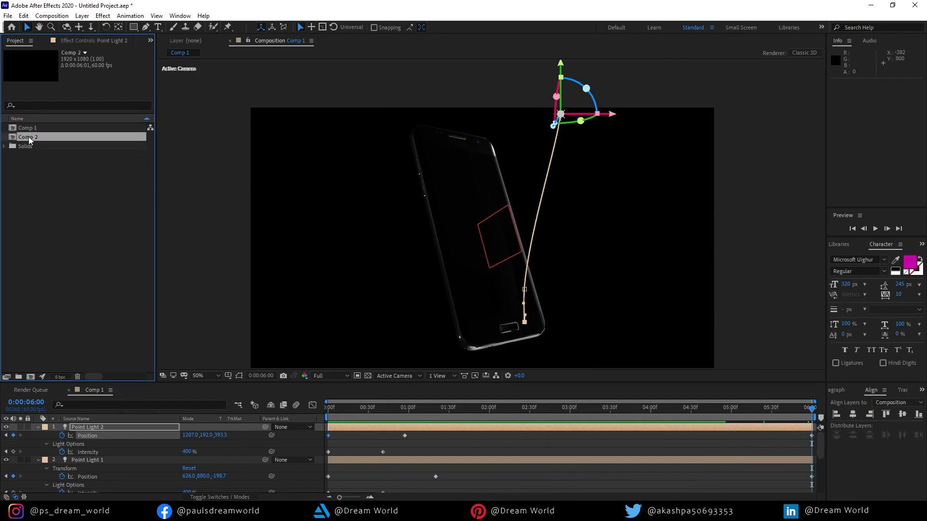
double_click(29, 137)
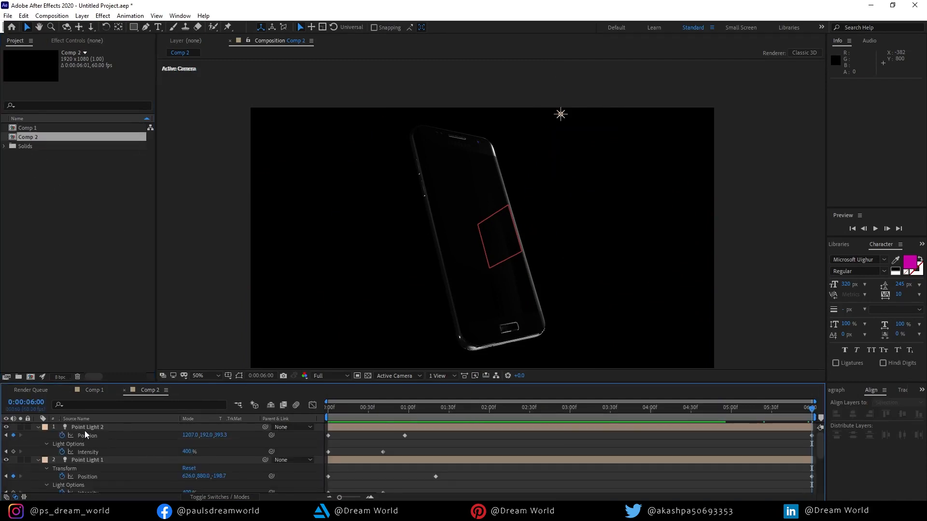
Step: Reveal every layer's animated properties and remove the keyframes from e3d's Exposure and X, Y and Z Rotation Environment
left_click(38, 427)
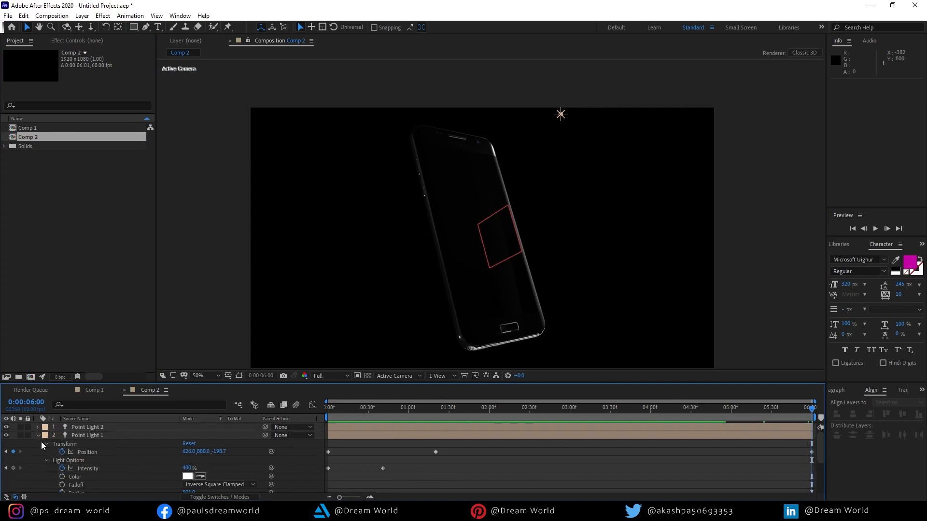
left_click(38, 428)
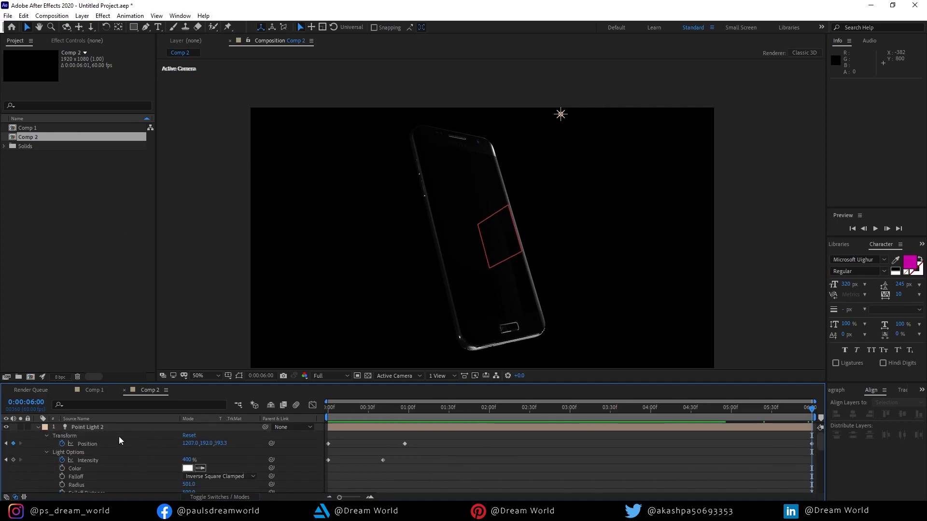
key("grave")
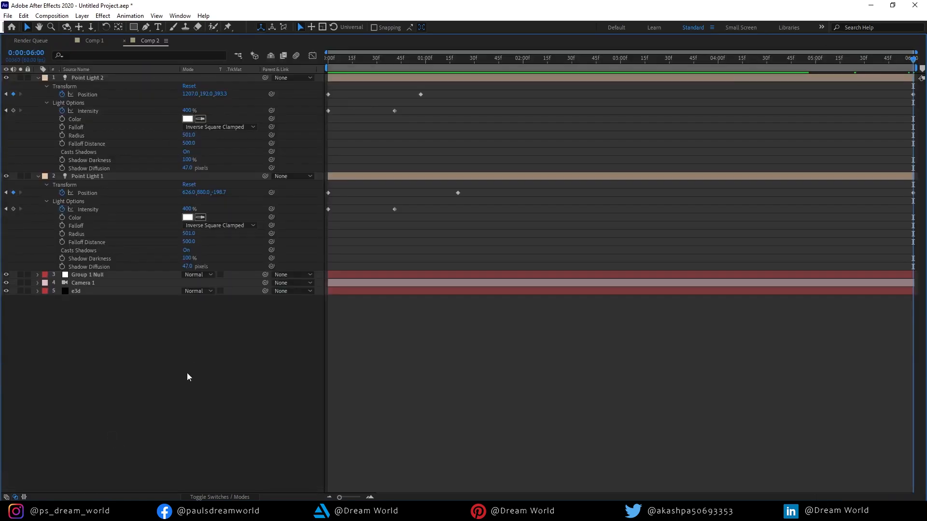
key("a")
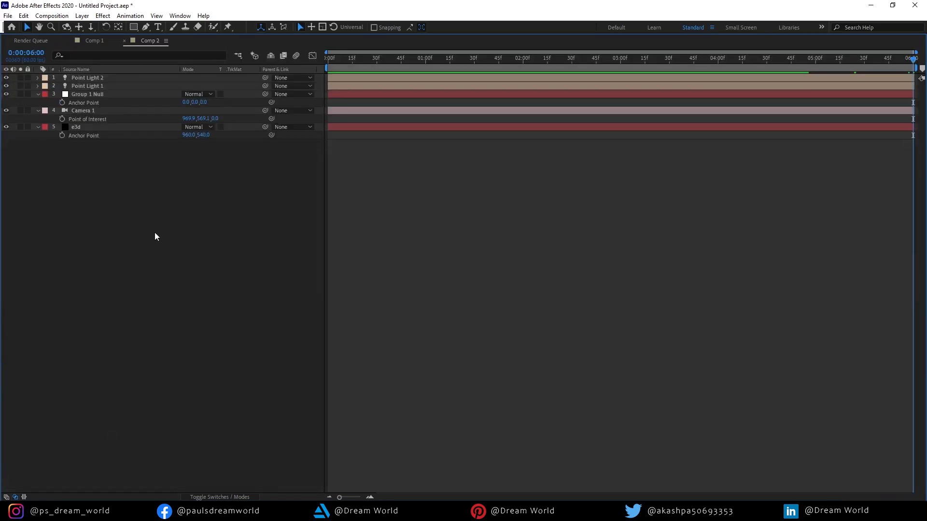
key("ctrl+a")
key("u")
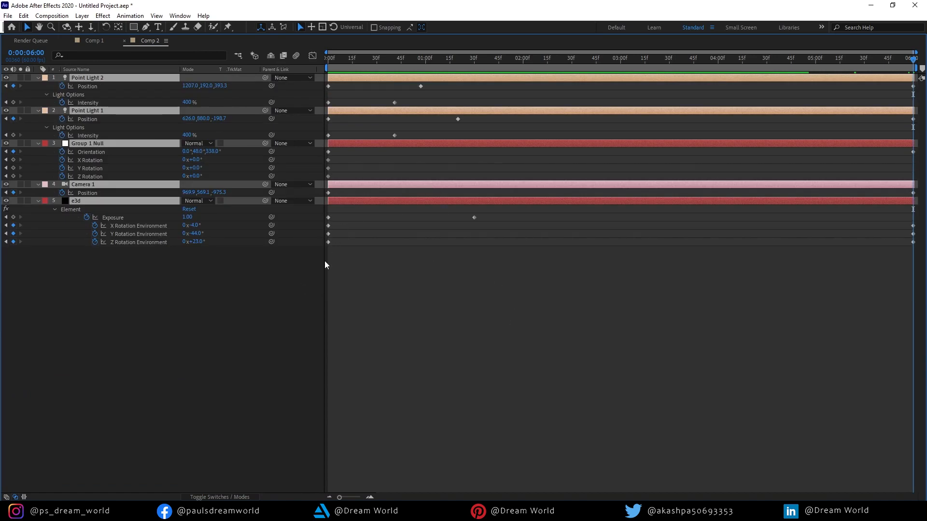
left_click(95, 242)
left_click(95, 234)
left_click(95, 225)
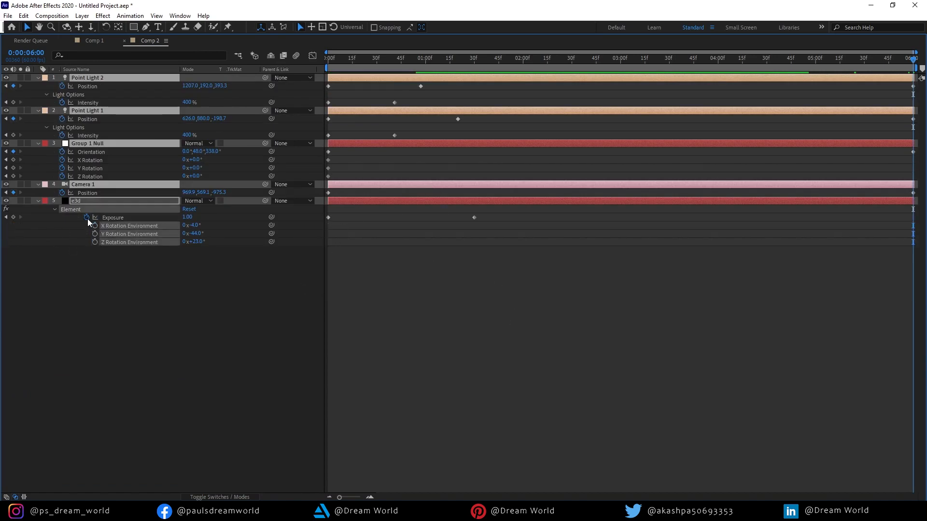
left_click(86, 217)
Step: Remove the keyframes from Camera 1's Position and Group 1 Null's Orientation and X, Y and Z Rotation
left_click(62, 192)
left_click(62, 176)
left_click(62, 168)
left_click(62, 160)
left_click(62, 152)
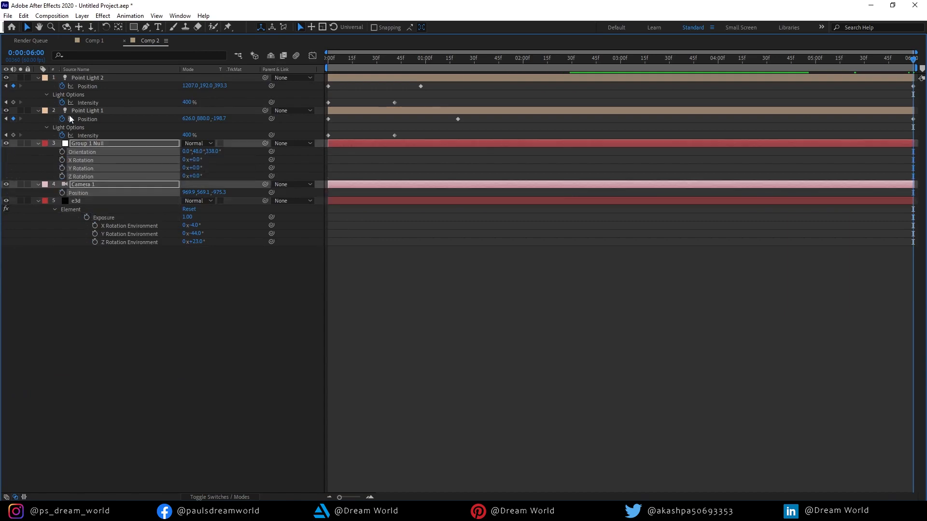
Step: Remove the Position and Intensity keyframes from Point Light 2 and Point Light 1, and return to the first frame
left_click(62, 136)
left_click(61, 86)
left_click(61, 102)
left_click(61, 118)
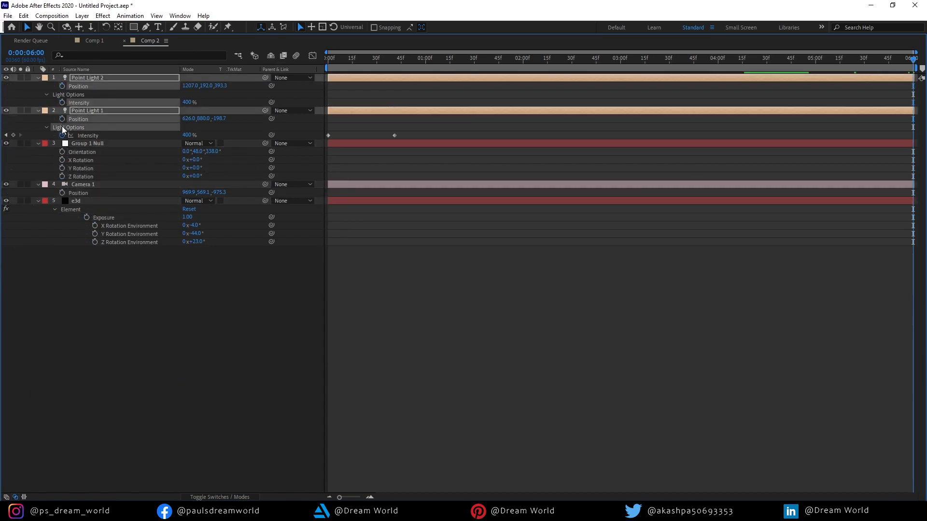
key("Home")
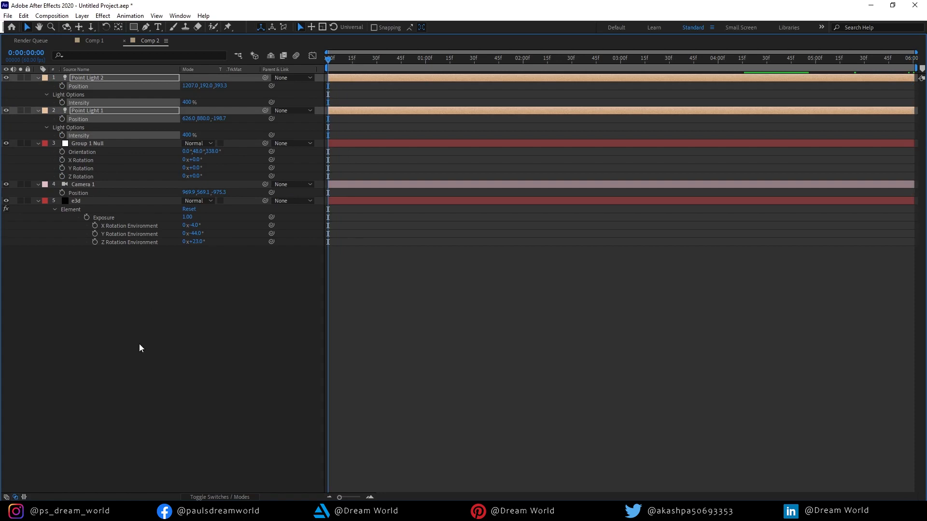
left_click(140, 347)
key("grave")
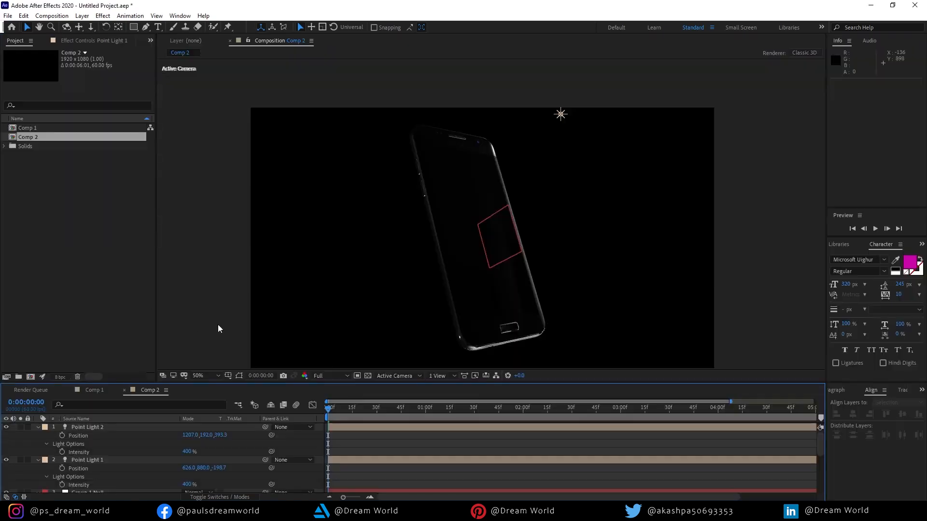
Step: Reposition the frame in the composition view and extend the visible timeline range to the full 0:00:06:01
key("space")
left_click_drag(600, 271, 579, 244)
key("space")
key("space")
left_click_drag(731, 403, 814, 402)
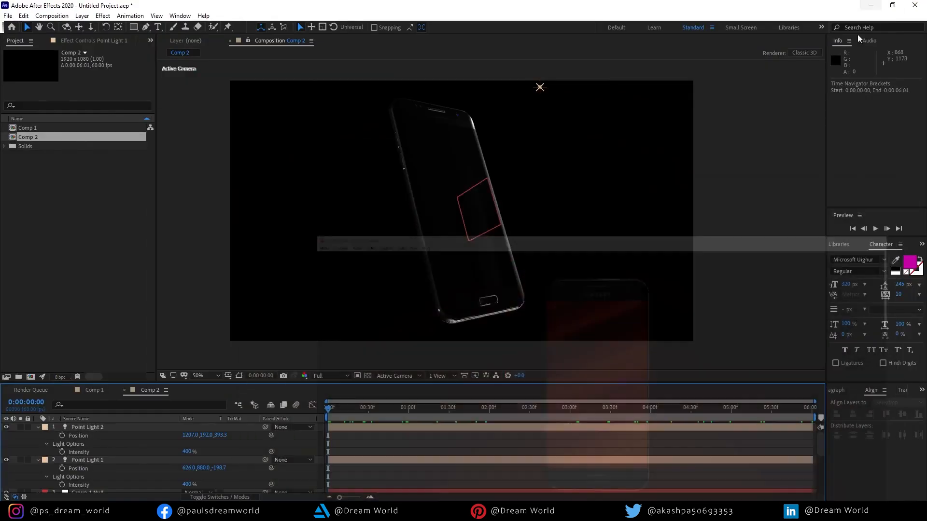
Step: Check the lit phone screen at 00:12 of the reference video Packshot.mp4 in VLC and return to After Effects
left_click(875, 7)
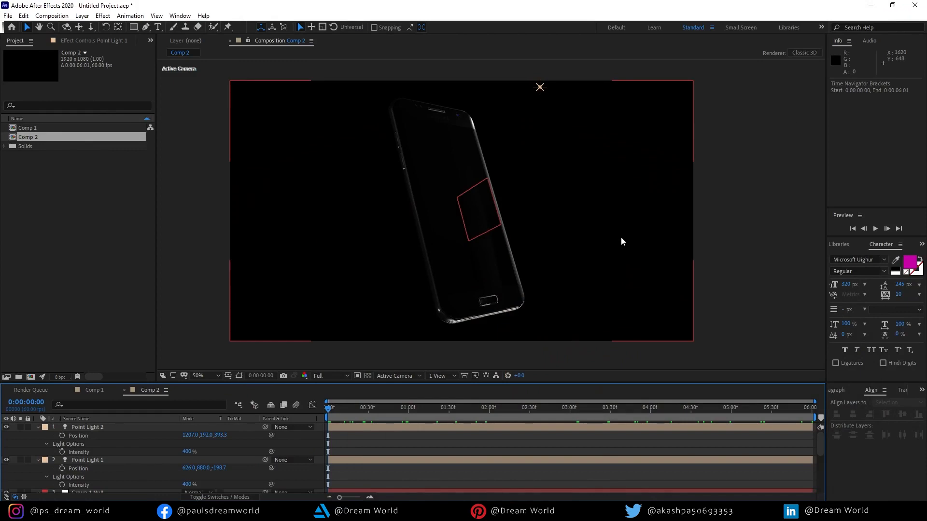
left_click(488, 512)
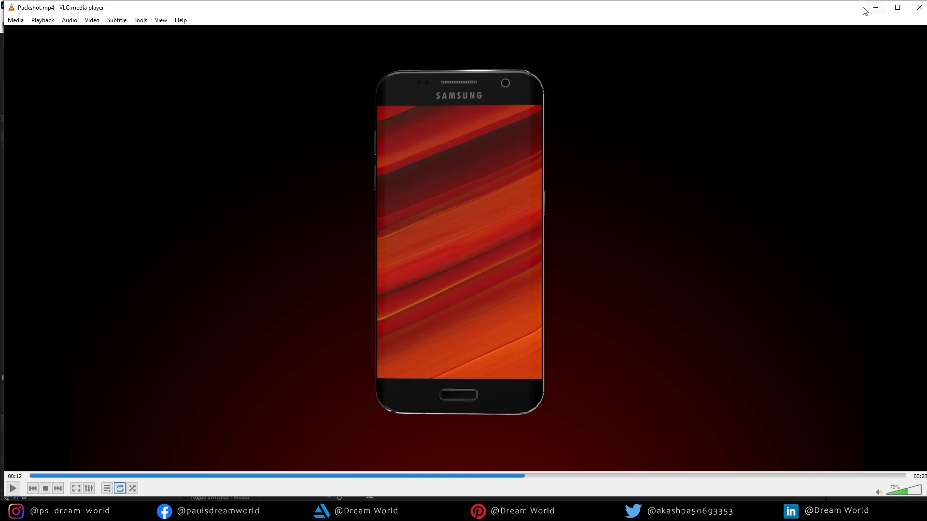
left_click(879, 10)
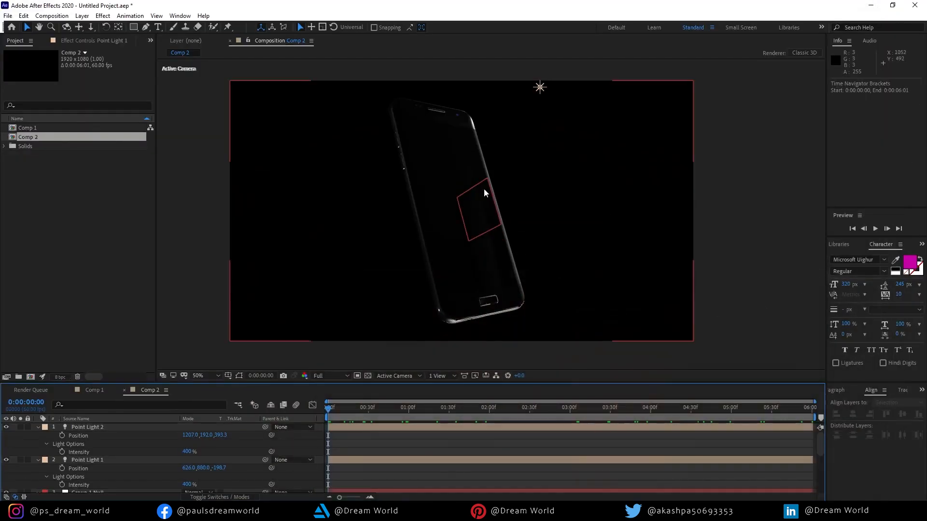
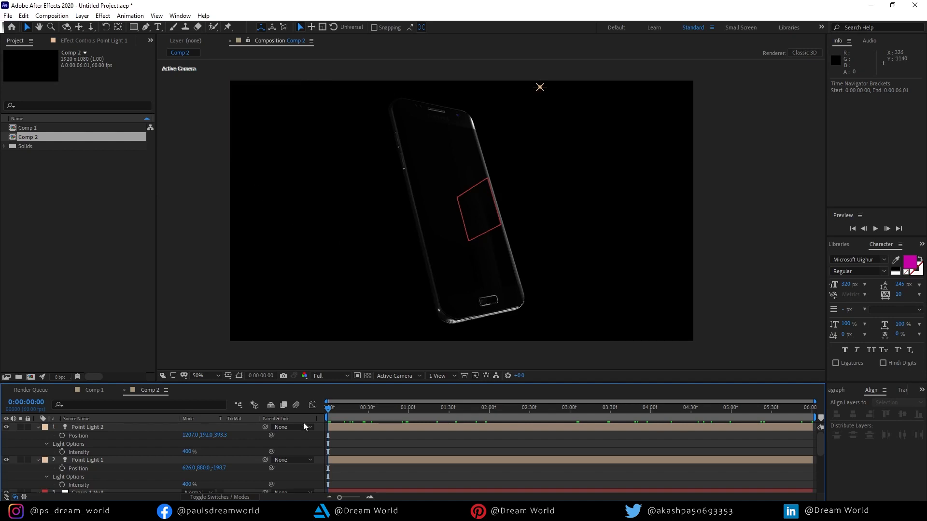
Step: Collapse the light and null properties and open the Scene Setup of the e3d layer's Element effect
left_click(38, 428)
left_click(38, 436)
left_click(38, 444)
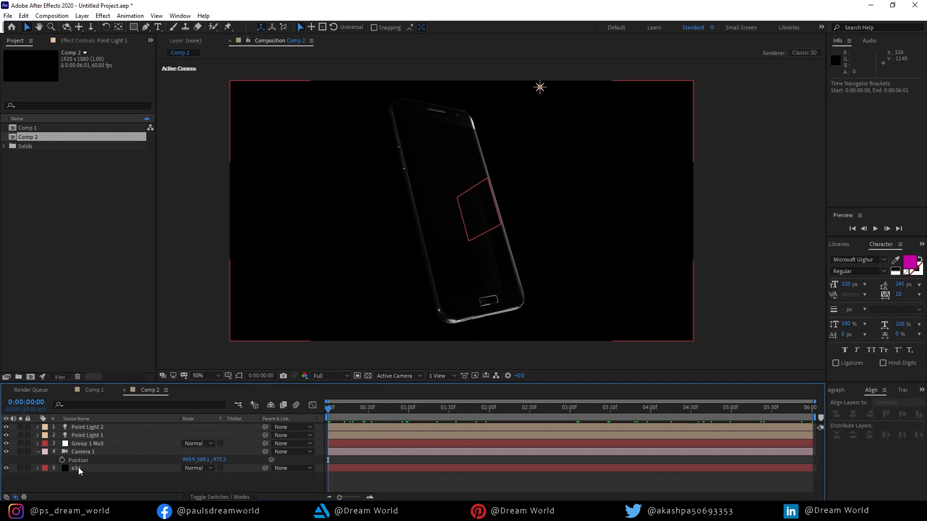
left_click(39, 469)
left_click(86, 41)
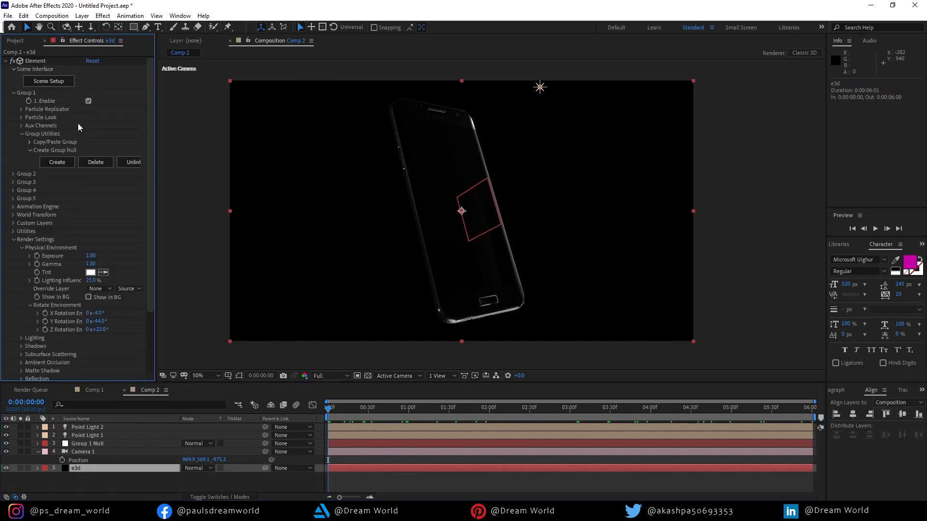
left_click(38, 82)
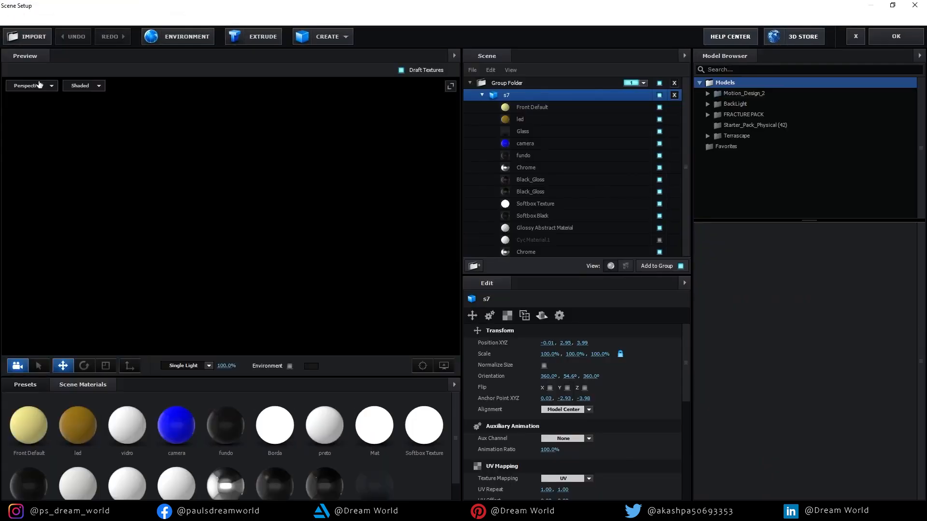
Step: Create a new default material, apply it to the screen of the s7 model and accept the scene
left_click_drag(286, 272, 333, 212)
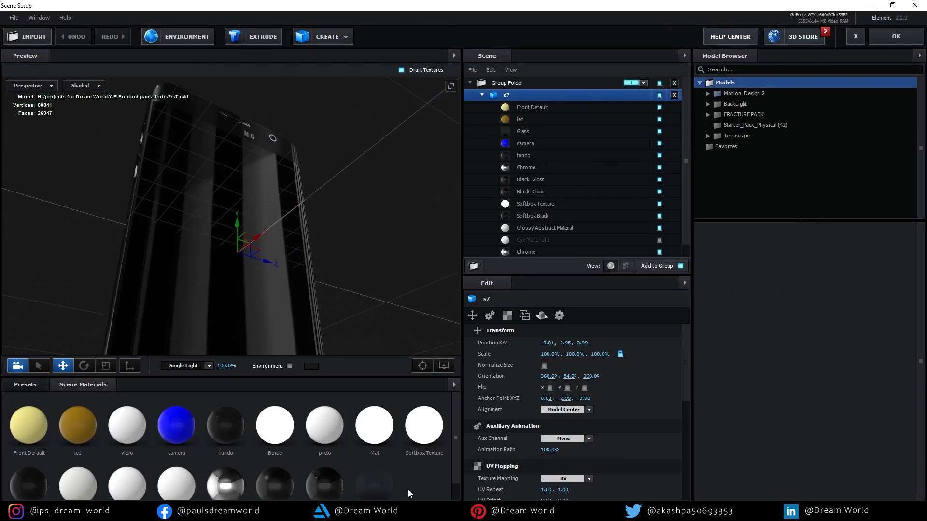
scroll(410, 485, "down", 1)
right_click(420, 477)
left_click(455, 454)
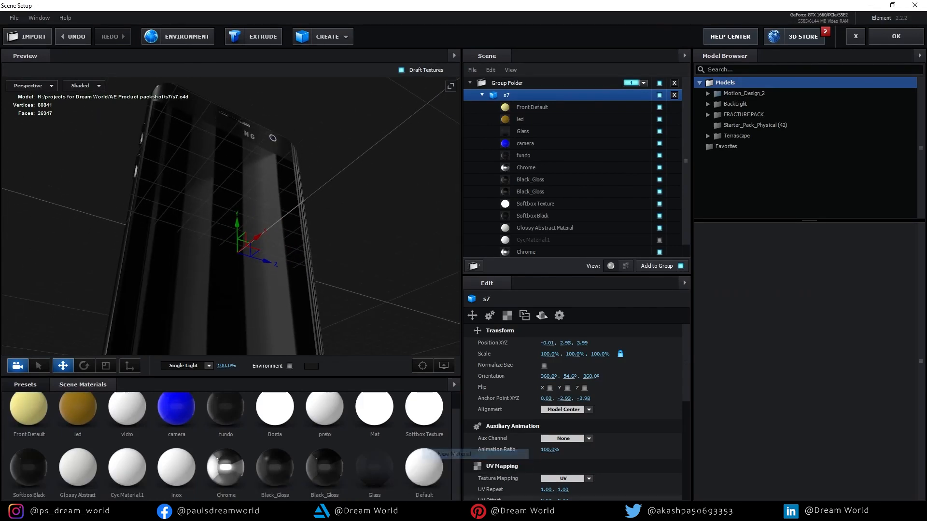
left_click(426, 465)
left_click_drag(424, 468, 324, 238)
left_click(895, 35)
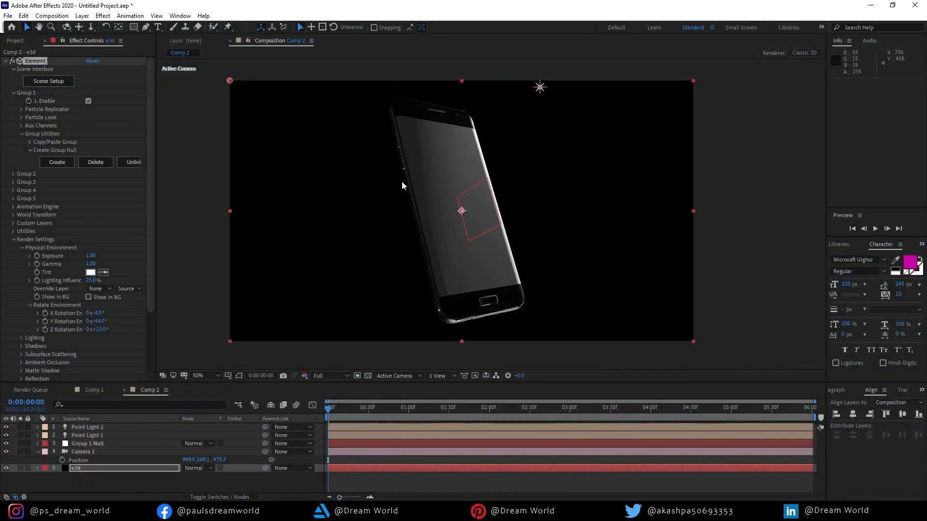
Step: Import galaxy_tab_s7_dex_4k_hd_abstract.jpg into the project and inspect the image enlarged in the footage viewer
left_click(15, 40)
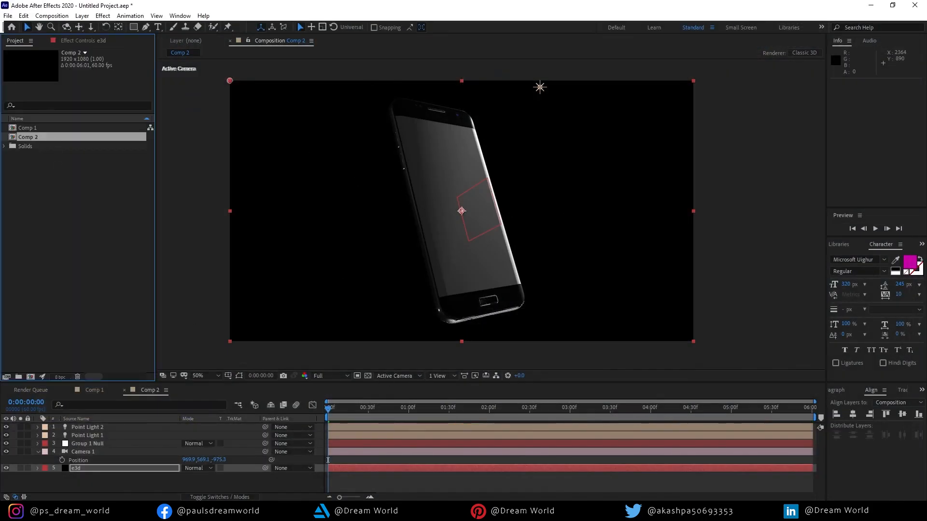
left_click_drag(530, 305, 86, 232)
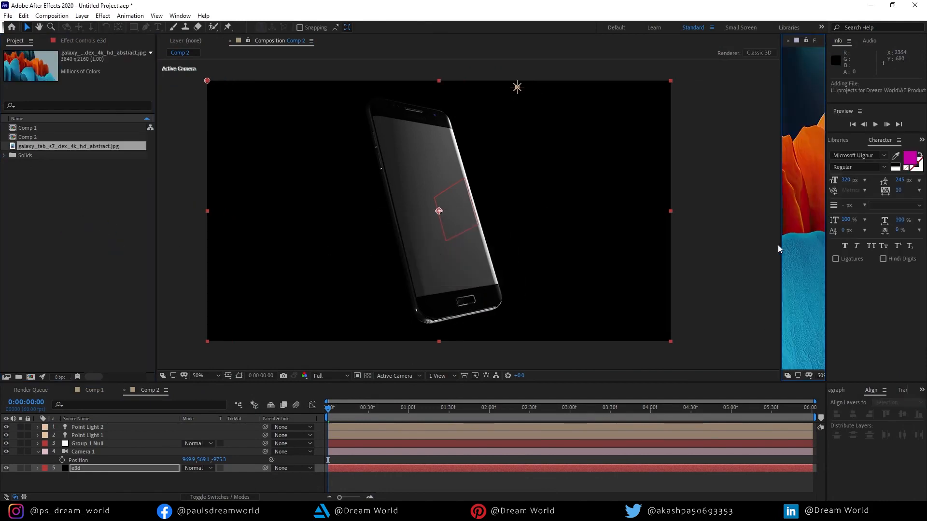
key("grave")
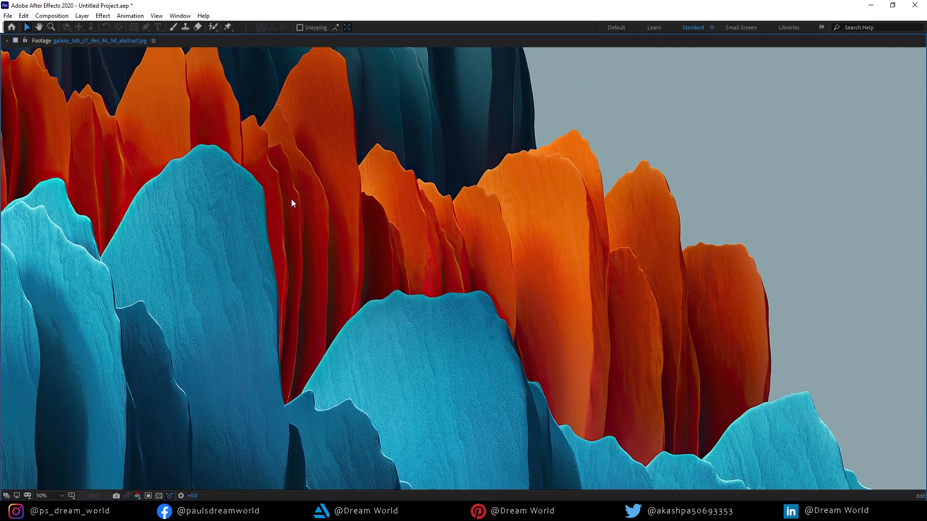
double_click(871, 37)
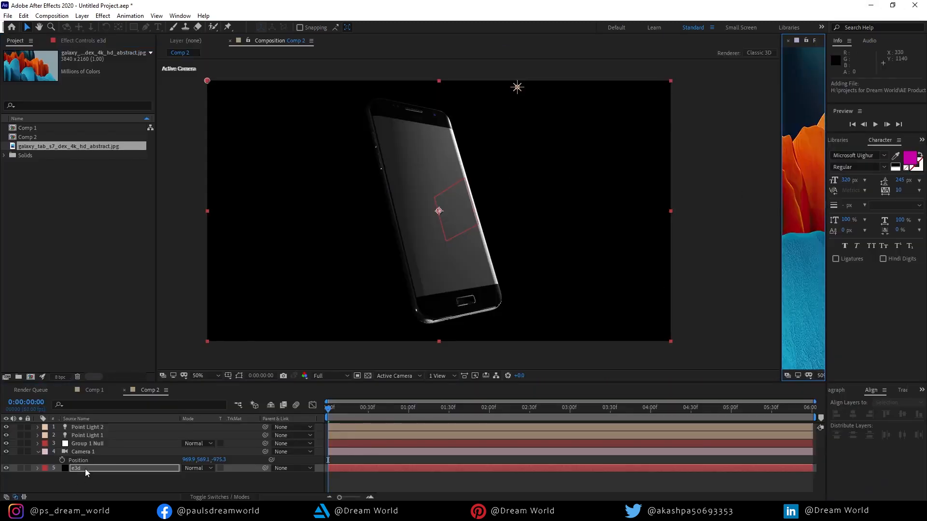
key("Return")
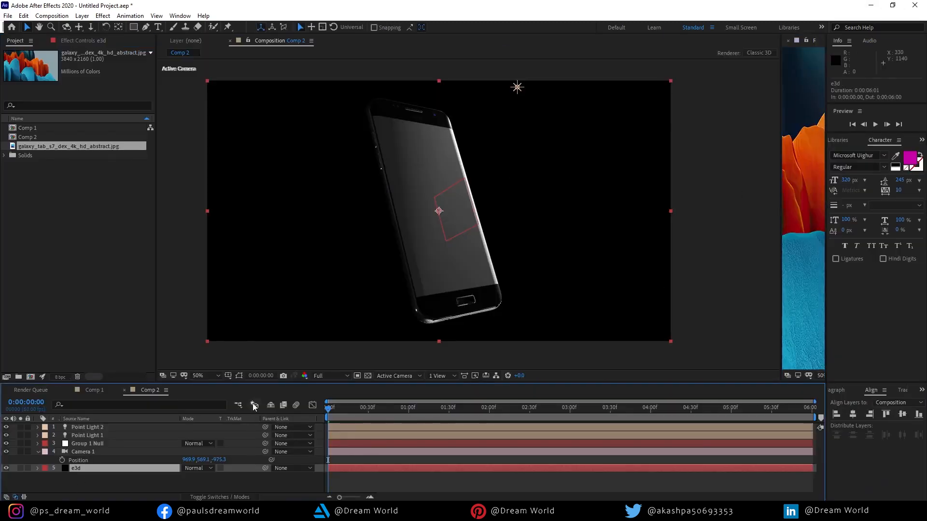
Step: Close the footage viewer, add galaxy_tab_s7_dex_4k_hd_abstract.jpg beneath the e3d layer in Comp 2 and hide it
left_click(789, 40)
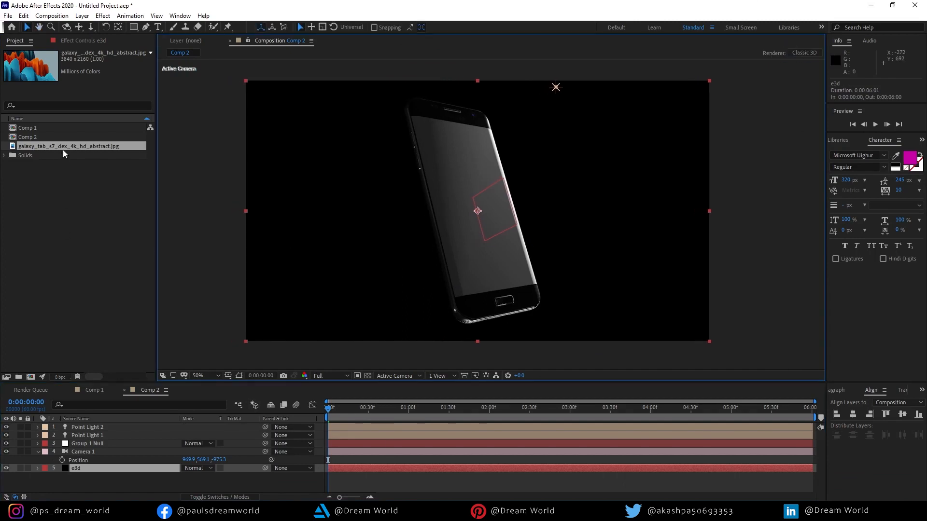
left_click_drag(39, 151, 115, 476)
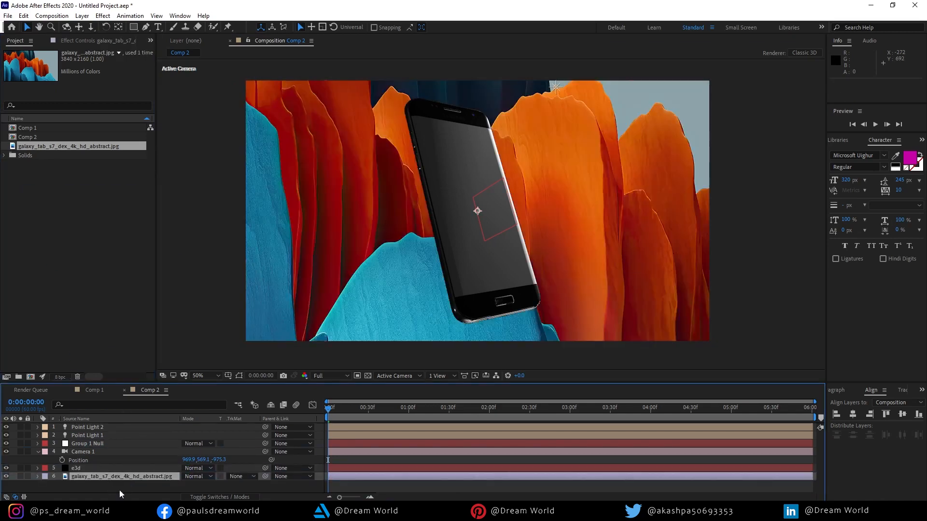
left_click(5, 477)
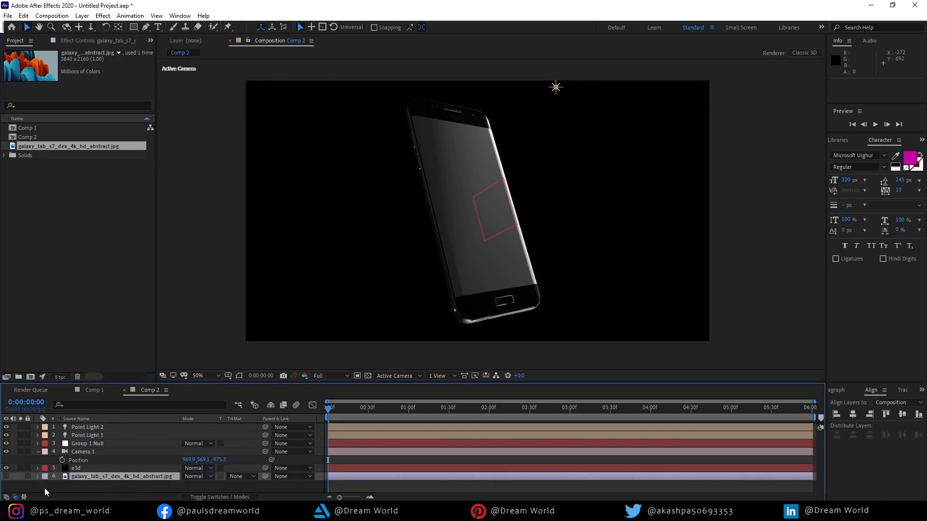
Step: Assign galaxy_tab_s7_dex_4k_hd_abstract.jpg to Layer 1 of the Custom Texture Maps in the e3d layer's Element effect
left_click(80, 471)
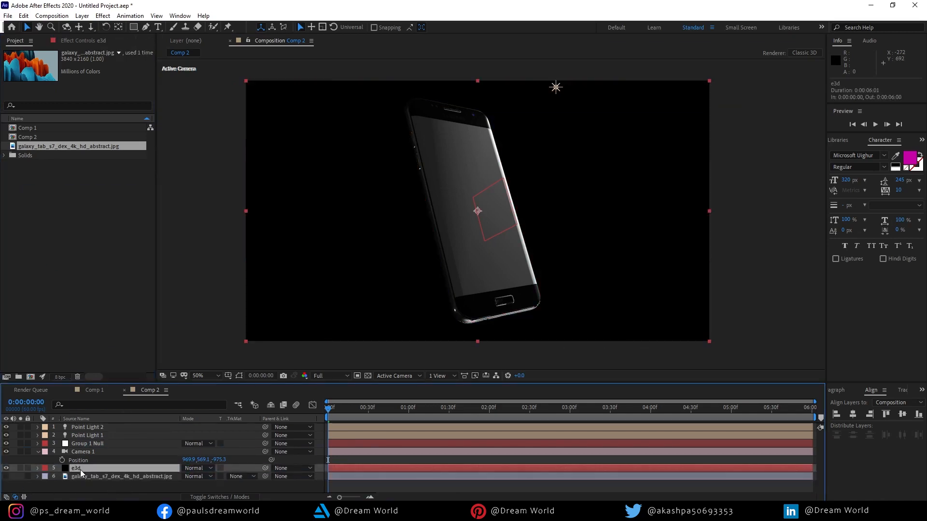
left_click(80, 40)
left_click(14, 240)
left_click(13, 224)
left_click(21, 240)
scroll(22, 240, "down", 2)
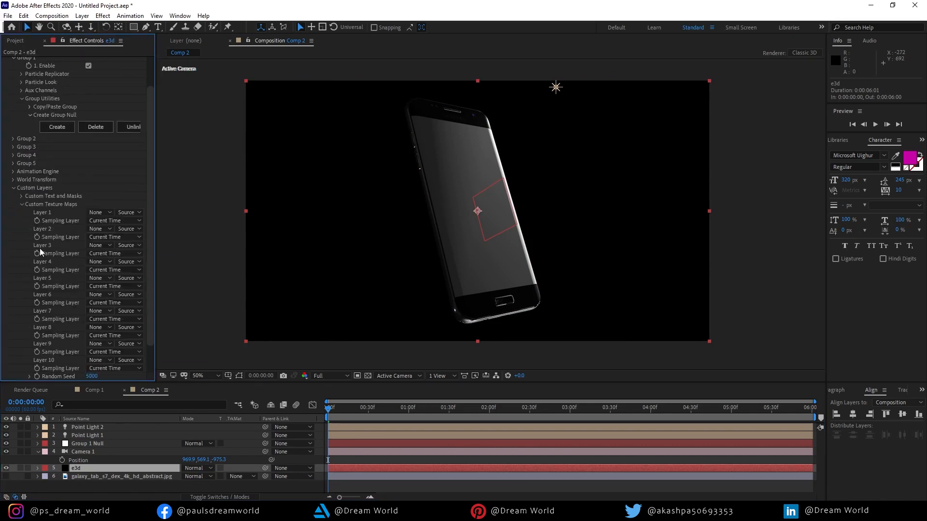
left_click(100, 212)
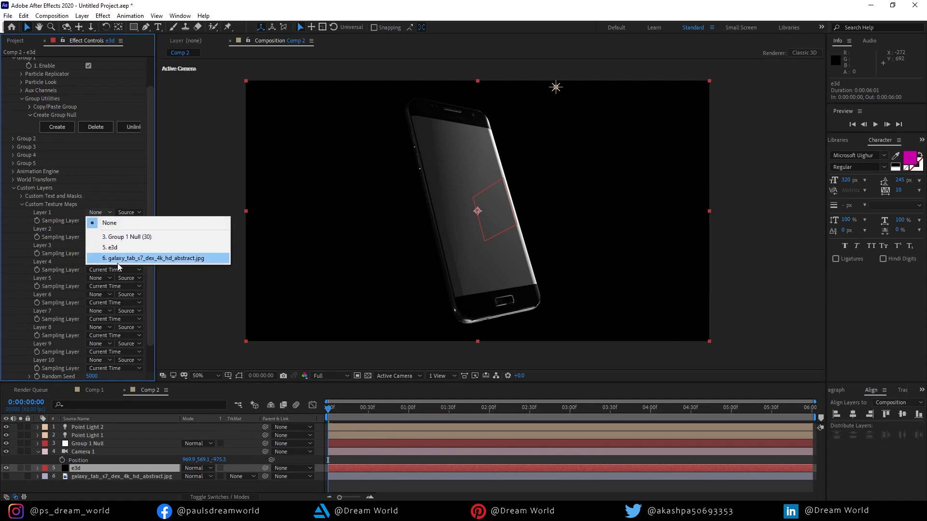
left_click(124, 258)
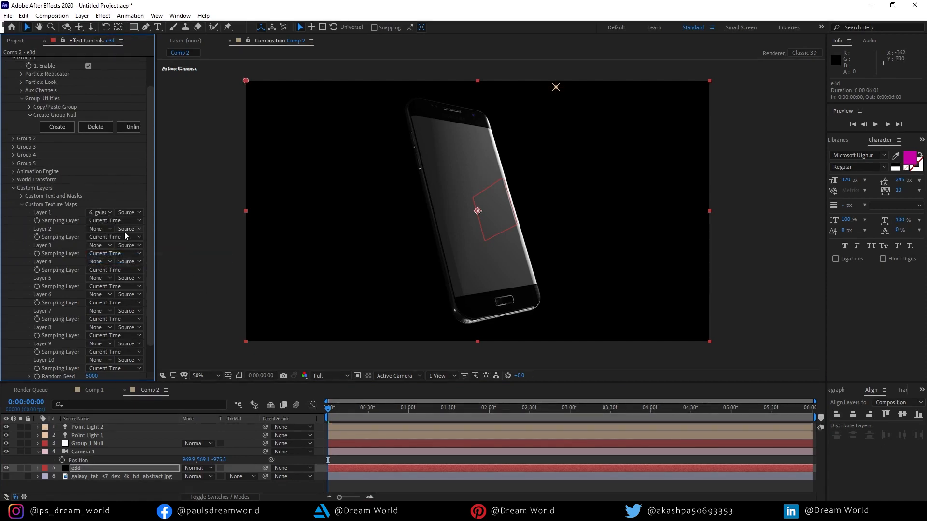
left_click(13, 189)
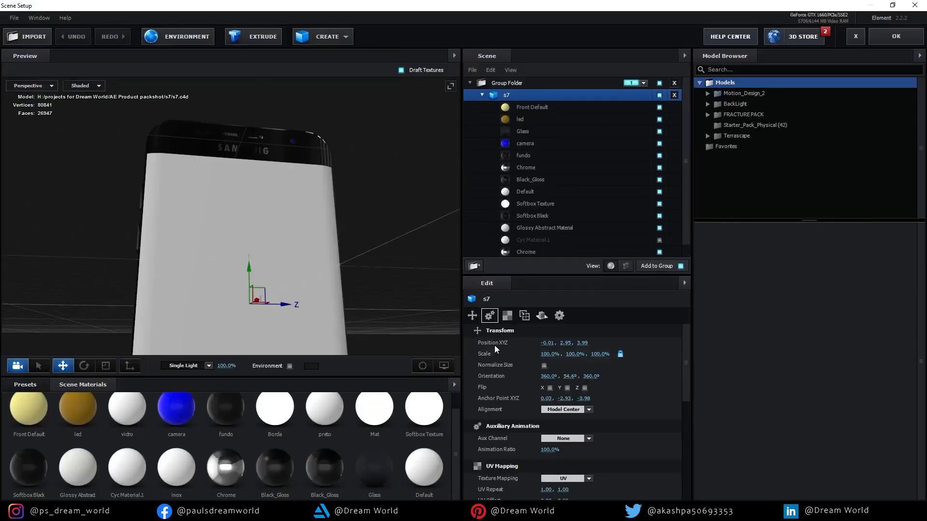
Step: In Scene Setup, load Custom Layer 1 as the diffuse texture of the phone screen's Default material
left_click_drag(342, 253, 381, 351)
left_click(422, 471)
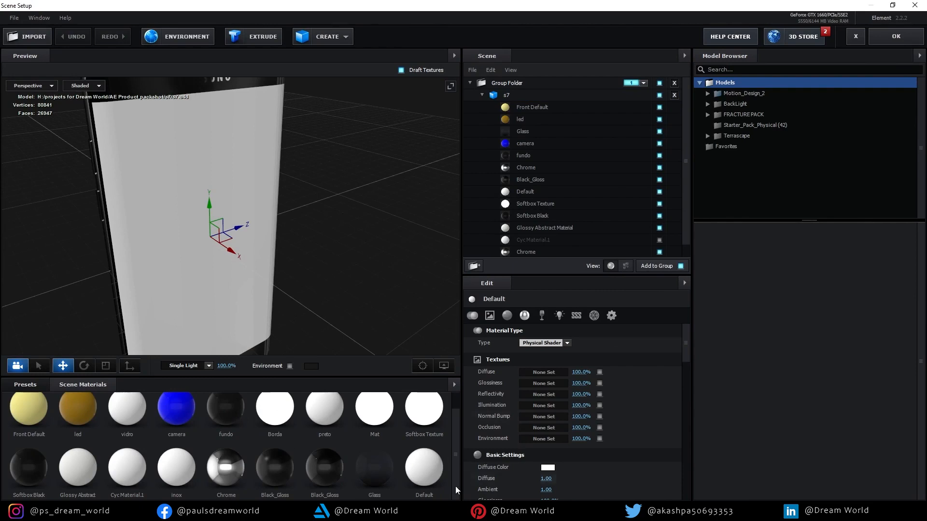
left_click(543, 372)
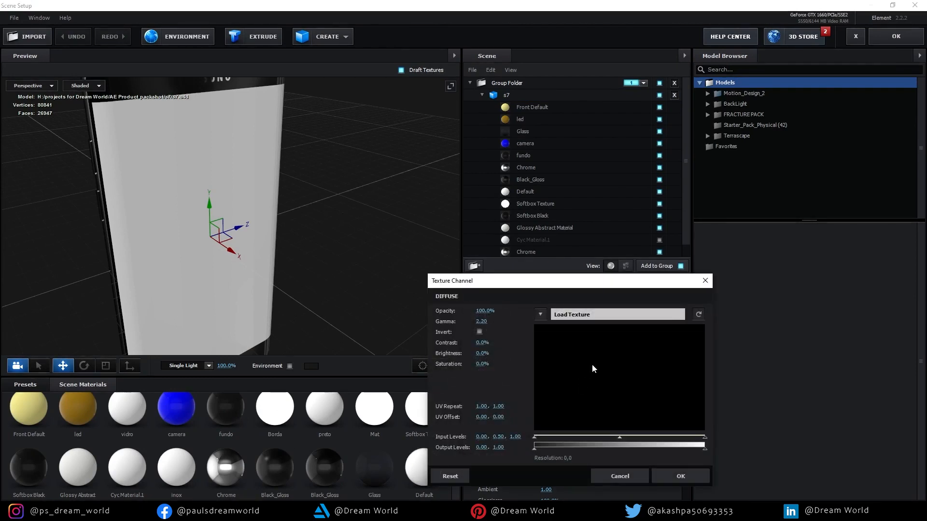
left_click(540, 315)
left_click(579, 327)
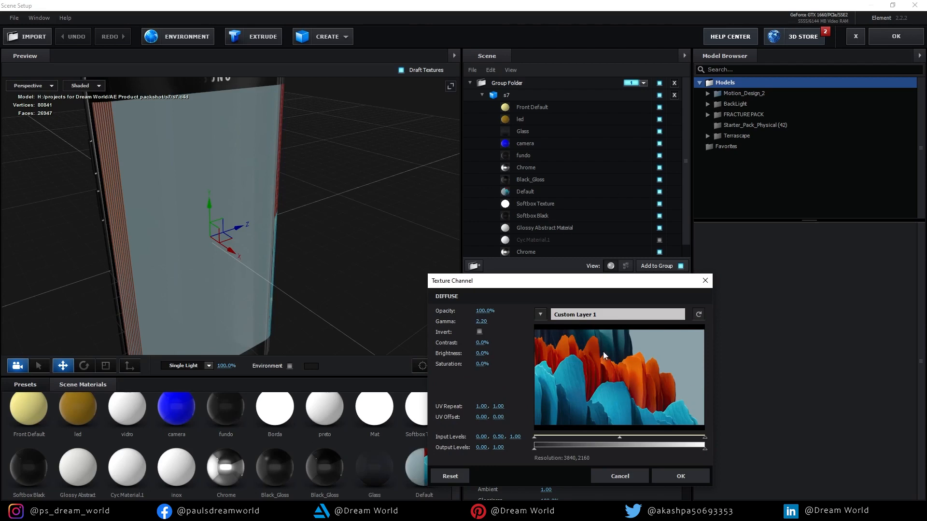
left_click(693, 480)
left_click_drag(340, 266, 416, 327)
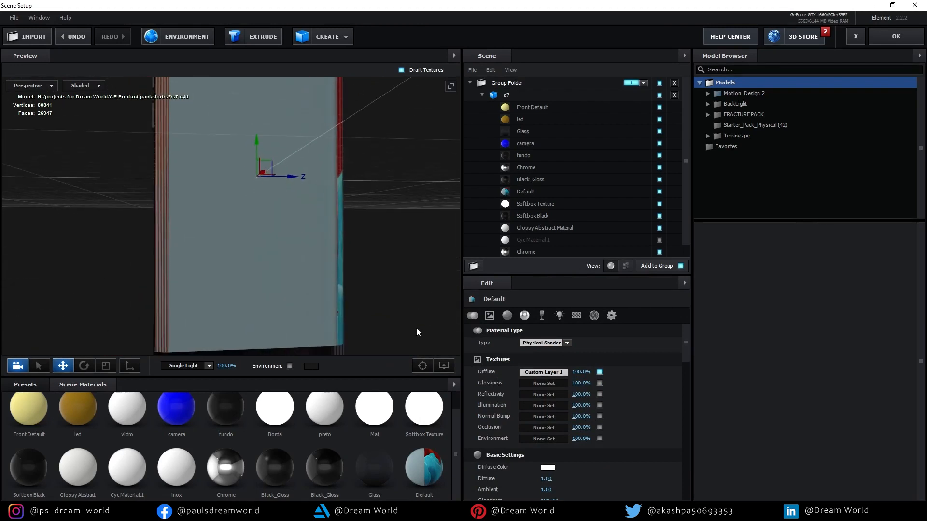
Step: Set the Default material's illumination intensity to 100% with Use Diffuse Color enabled
left_click(560, 317)
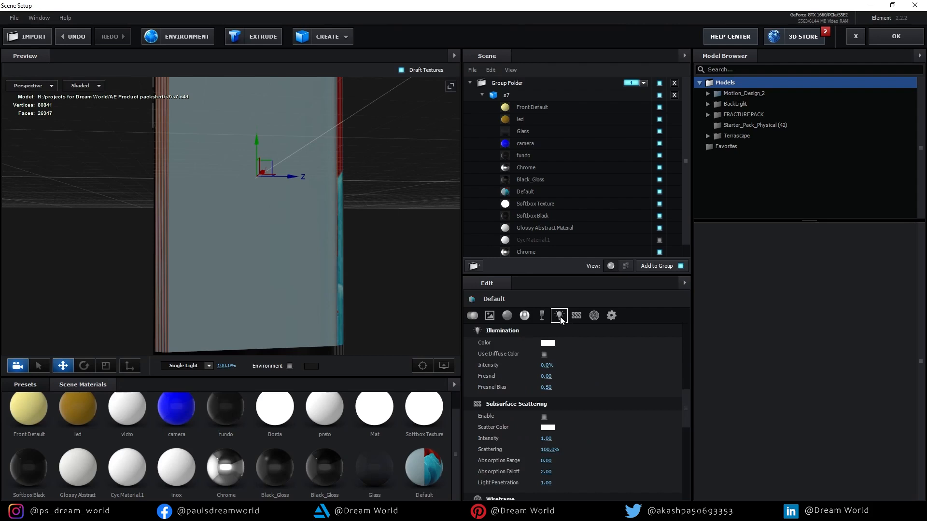
left_click(548, 366)
type("100")
key("Return")
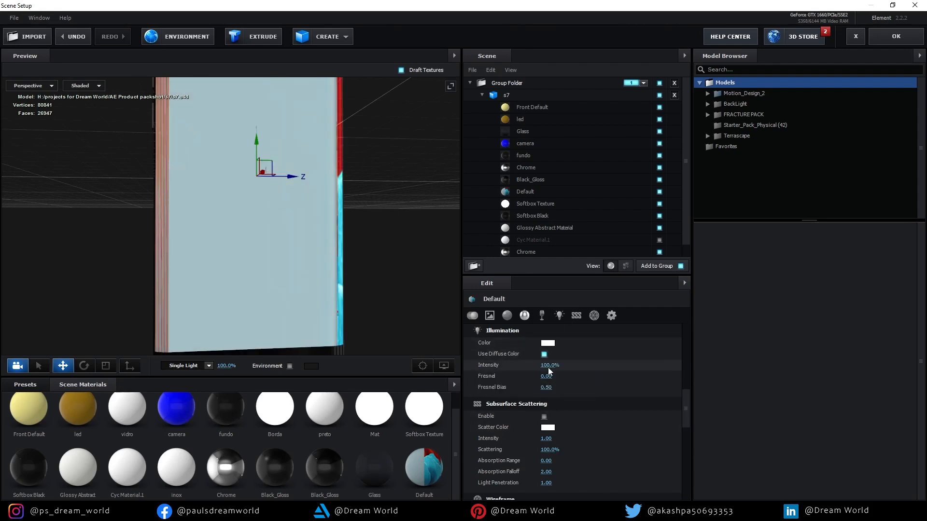
left_click_drag(352, 191, 346, 227)
scroll(532, 333, "down", 5)
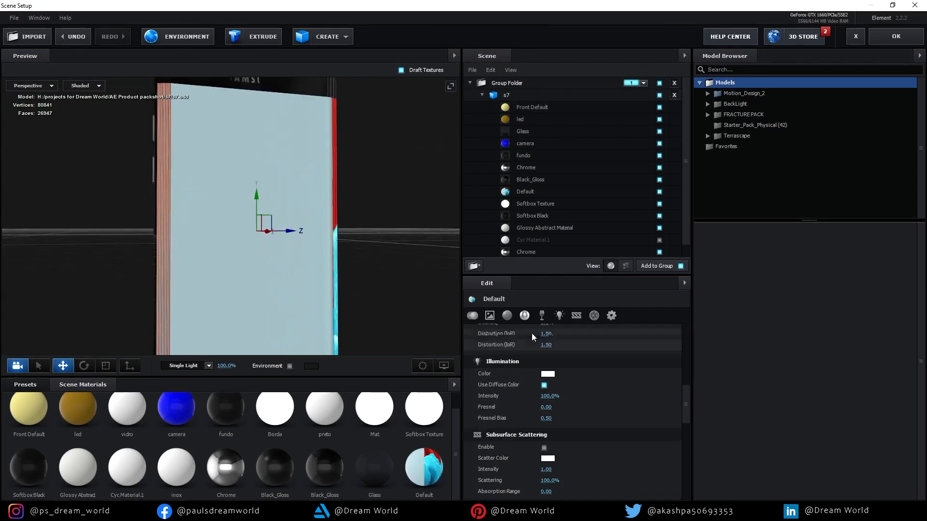
Step: Set the s7 model's texture mapping to Cylinder X Oriented and check the wallpaper on the phone screen
left_click(509, 95)
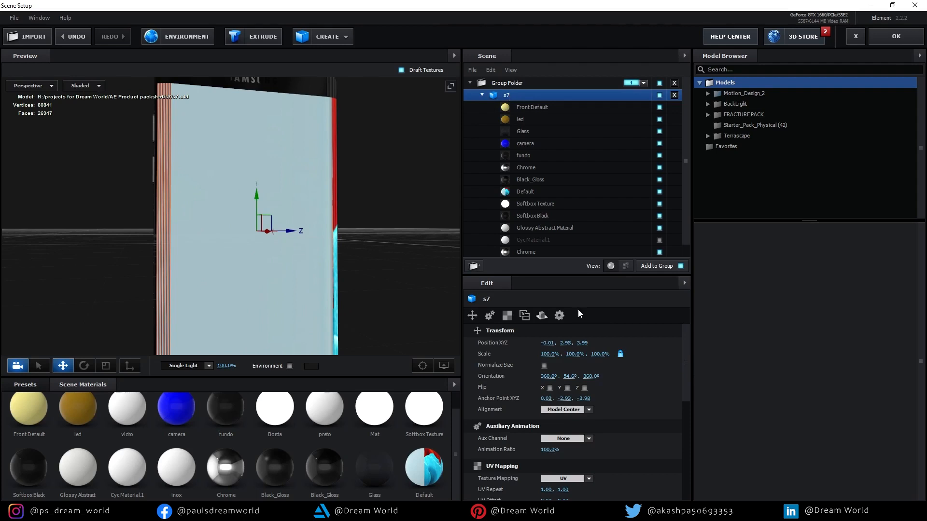
scroll(503, 463, "down", 5)
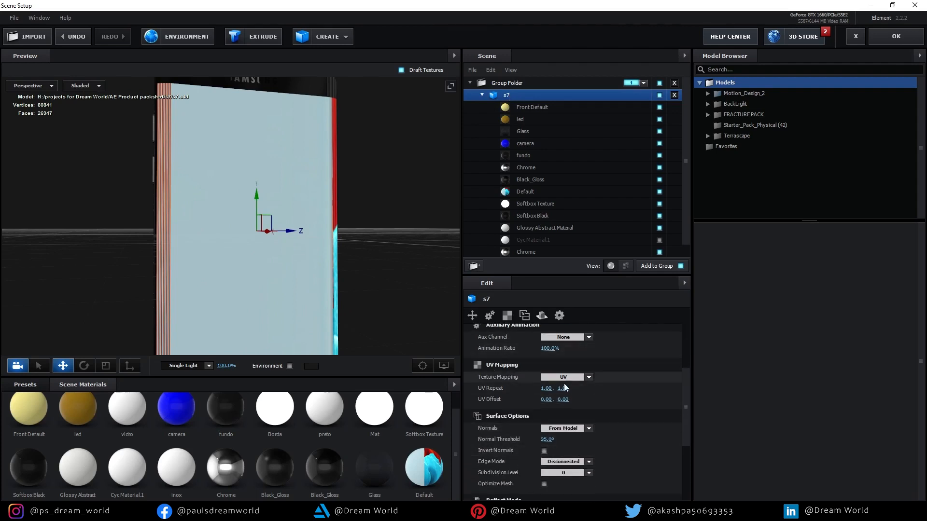
left_click(566, 378)
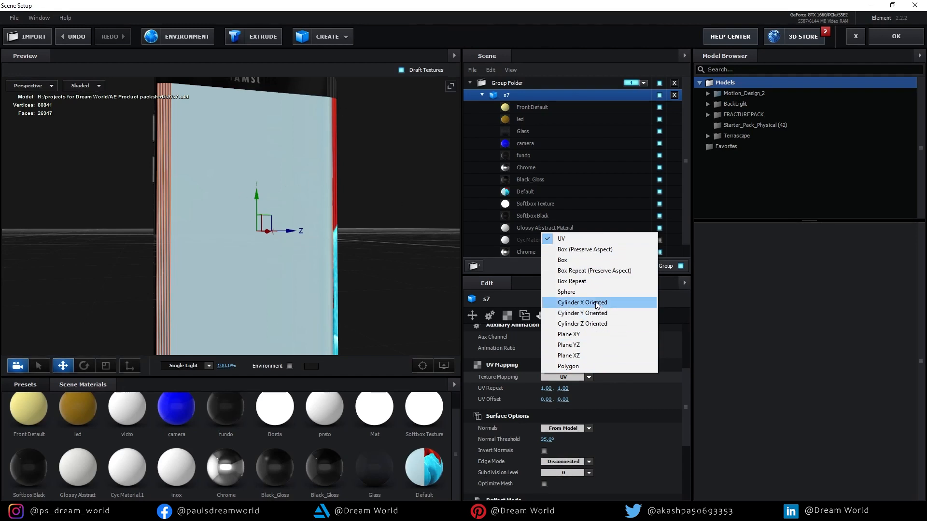
left_click(579, 303)
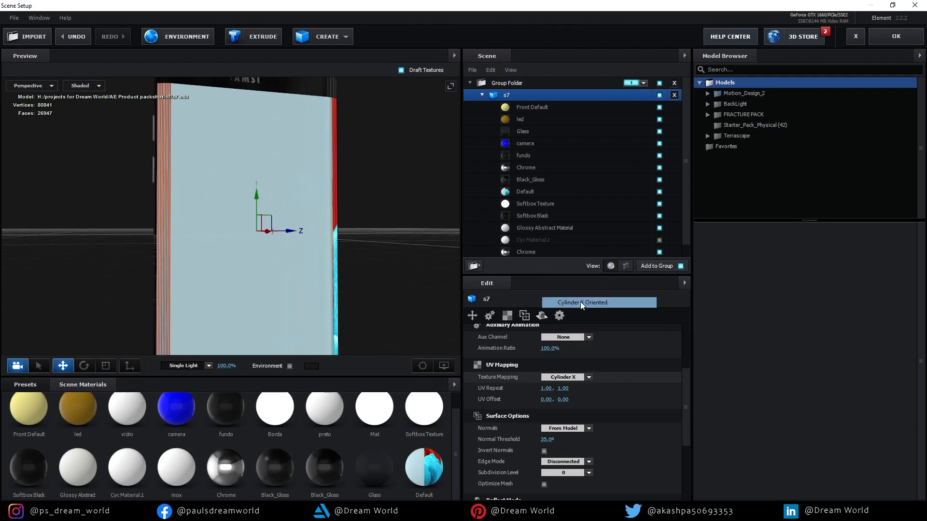
scroll(424, 247, "down", 3)
left_click_drag(424, 247, 268, 255)
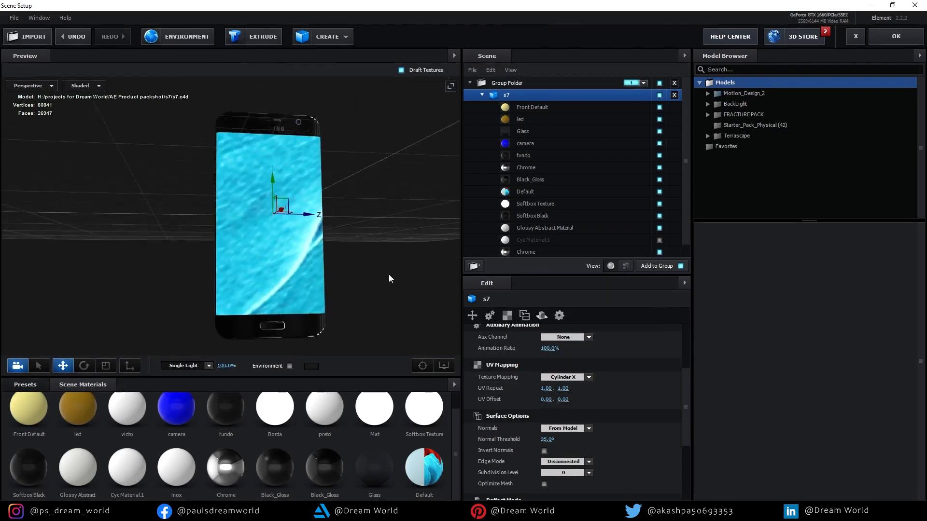
scroll(199, 244, "up", 6)
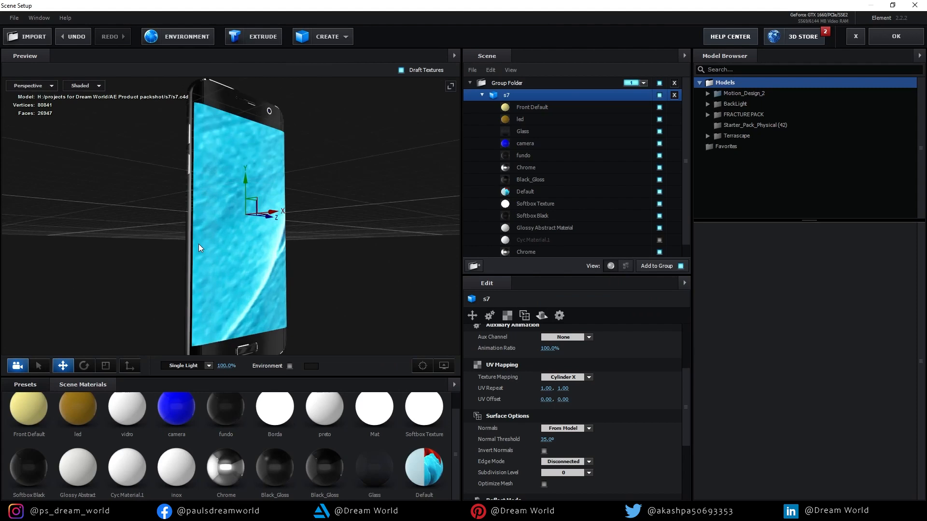
left_click_drag(172, 282, 296, 276)
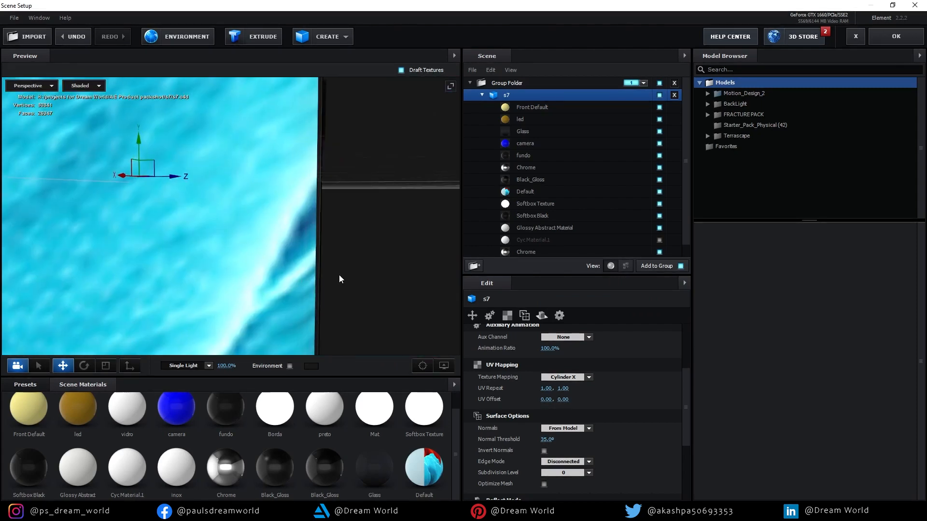
scroll(404, 153, "down", 6)
left_click_drag(326, 217, 355, 297)
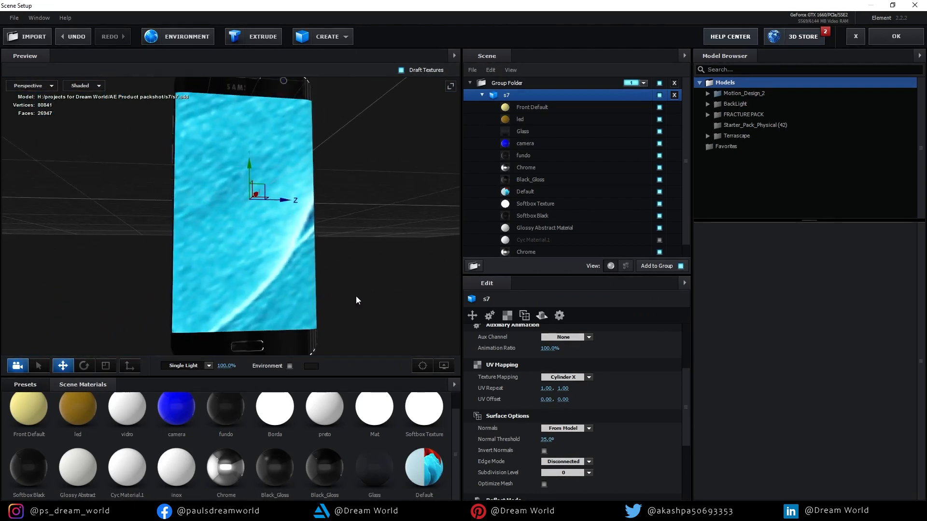
Step: Set the first UV Repeat value of the s7 model to 5.00 and accept the scene
left_click_drag(543, 389, 617, 399)
left_click(548, 392)
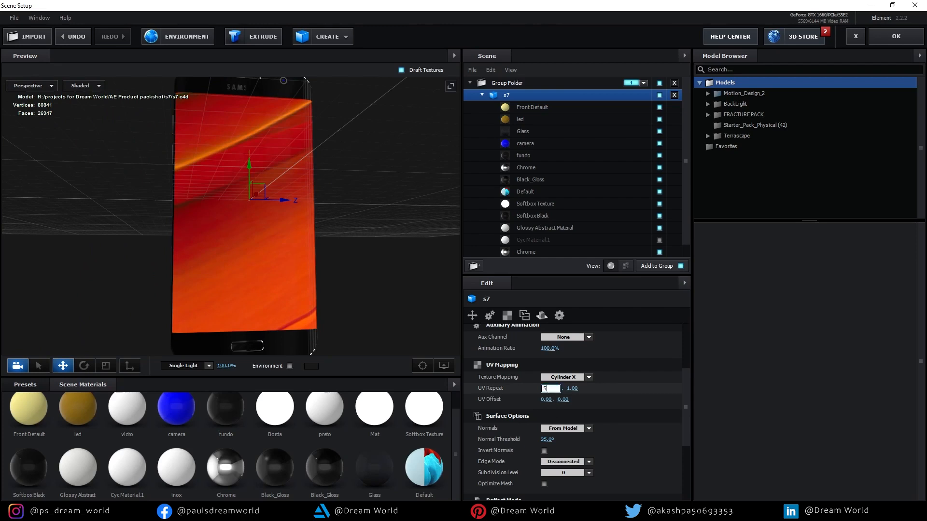
key("Return")
left_click_drag(435, 276, 319, 292)
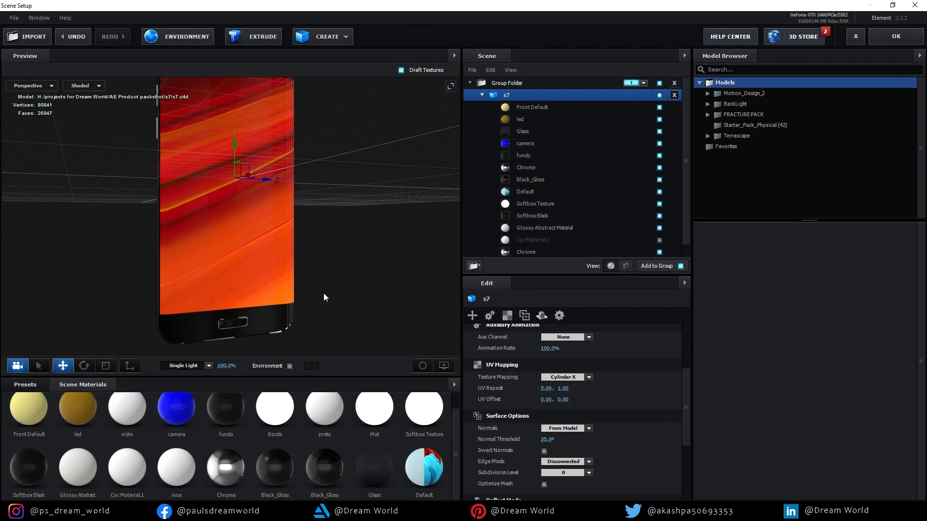
left_click_drag(307, 185, 338, 231)
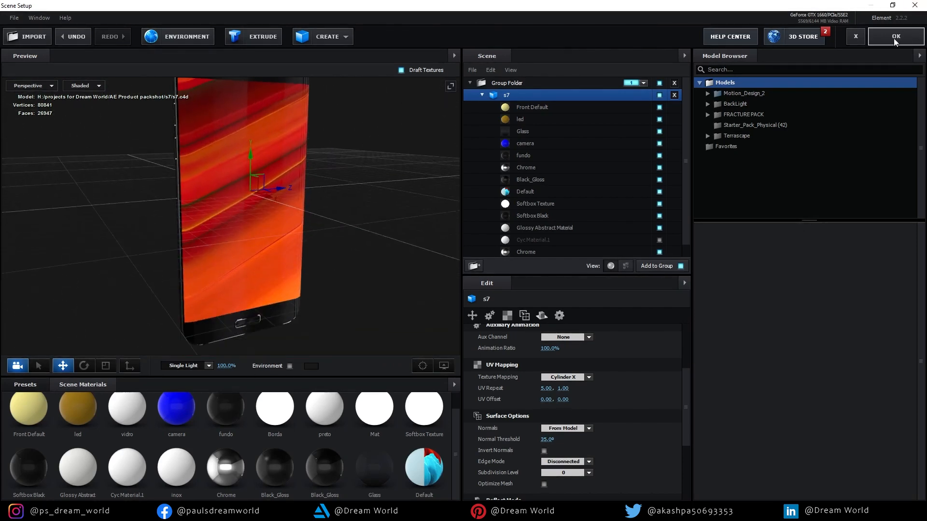
left_click_drag(359, 285, 229, 205)
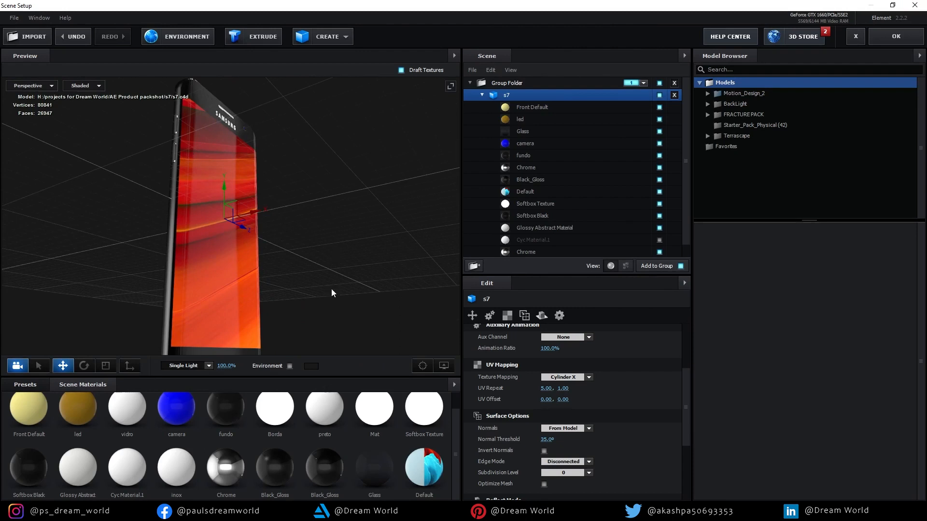
left_click_drag(277, 316, 240, 342)
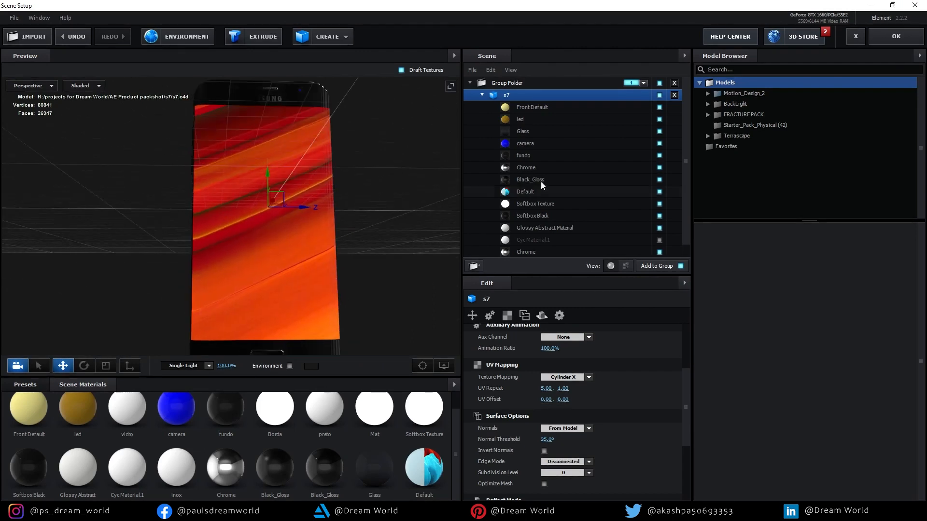
left_click(907, 42)
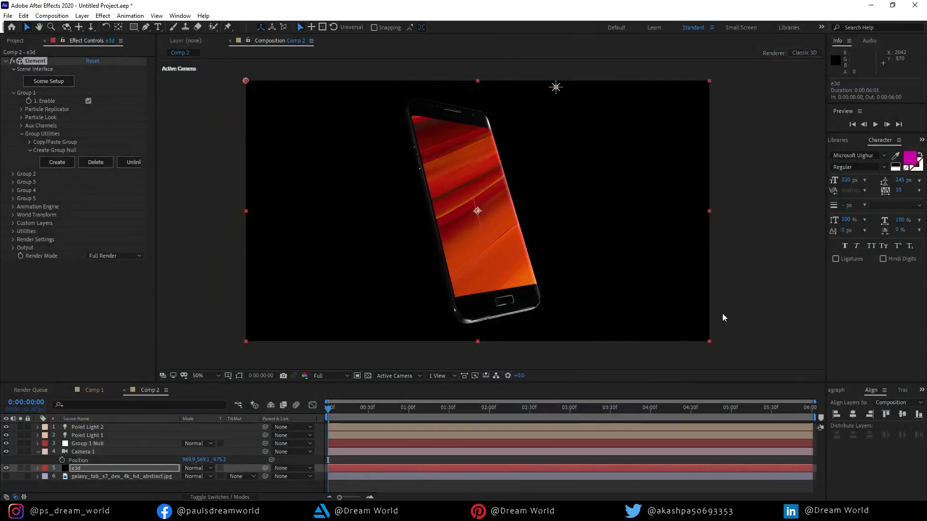
Step: Reset the Group 1 Null's transform and set its Y orientation to 90° so the phone faces the camera
left_click_drag(332, 408, 126, 409)
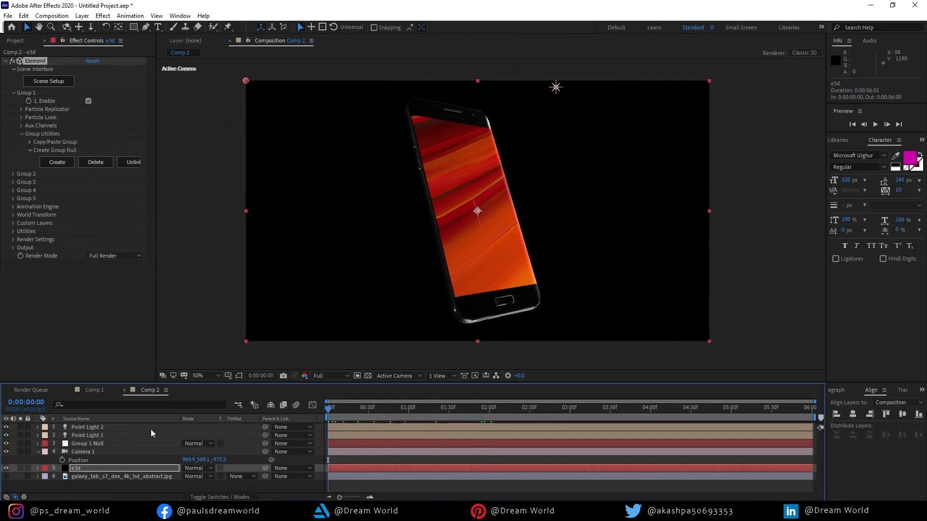
left_click(80, 444)
key("r")
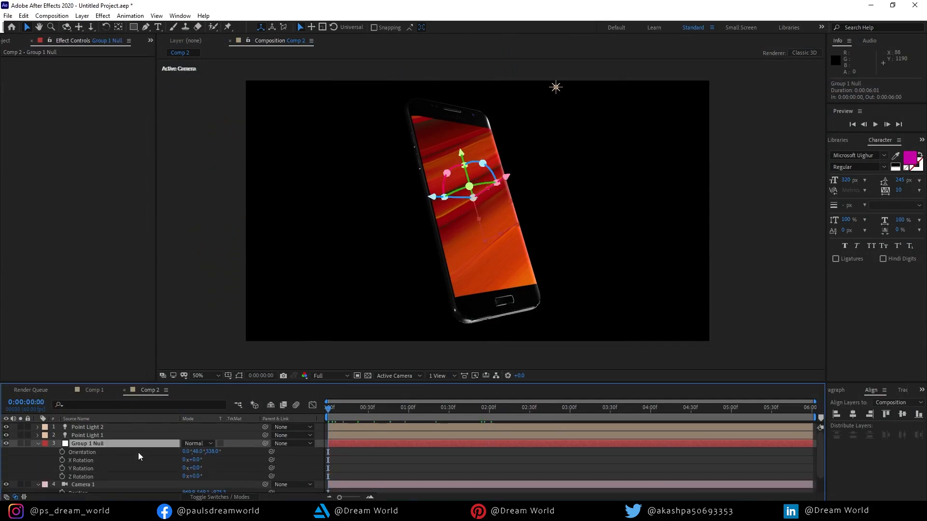
key("u")
key("u")
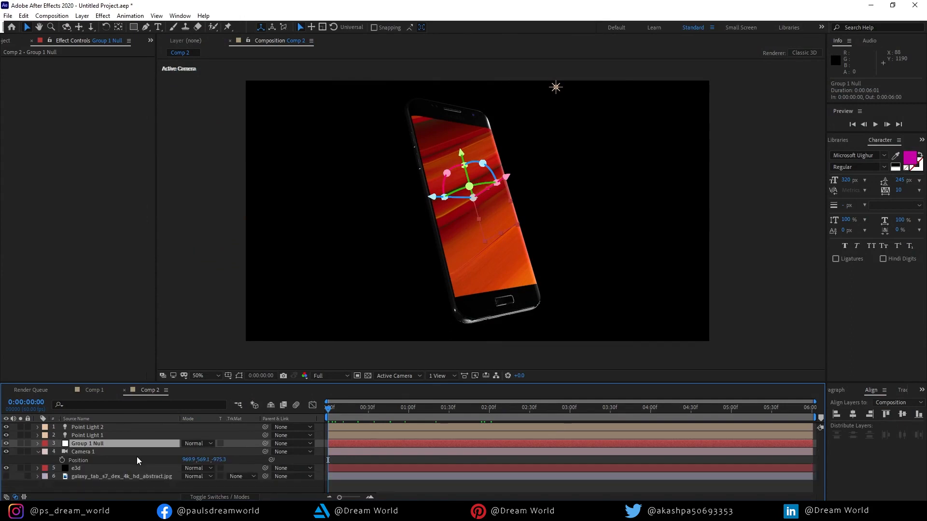
left_click(188, 452)
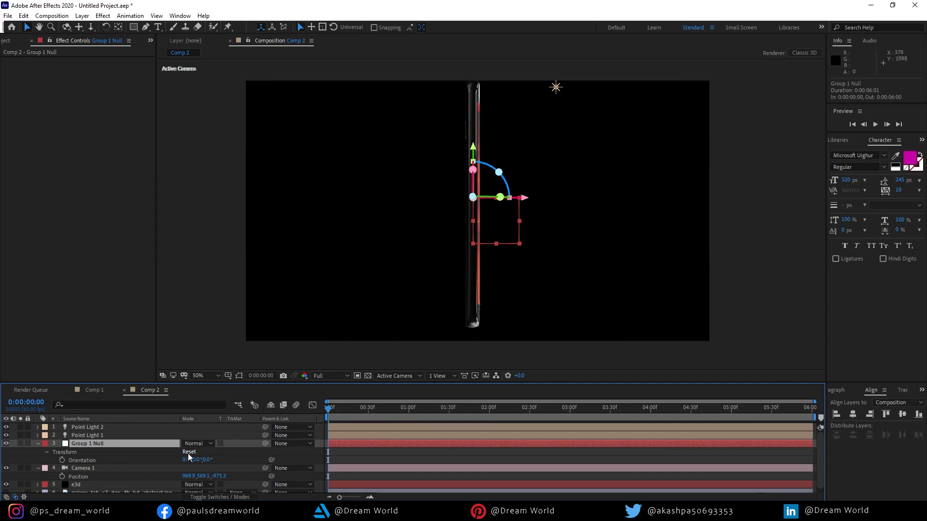
left_click_drag(198, 461, 205, 467)
left_click(198, 461)
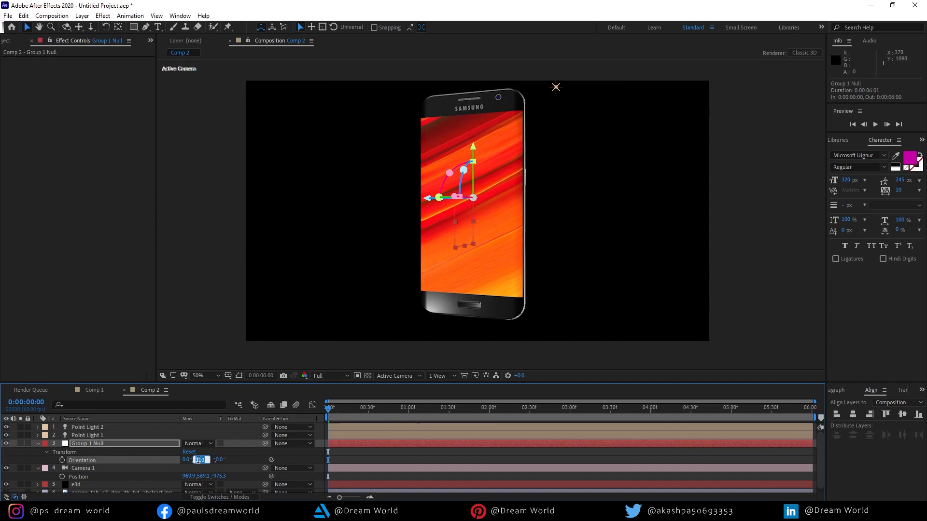
type("90")
key("Return")
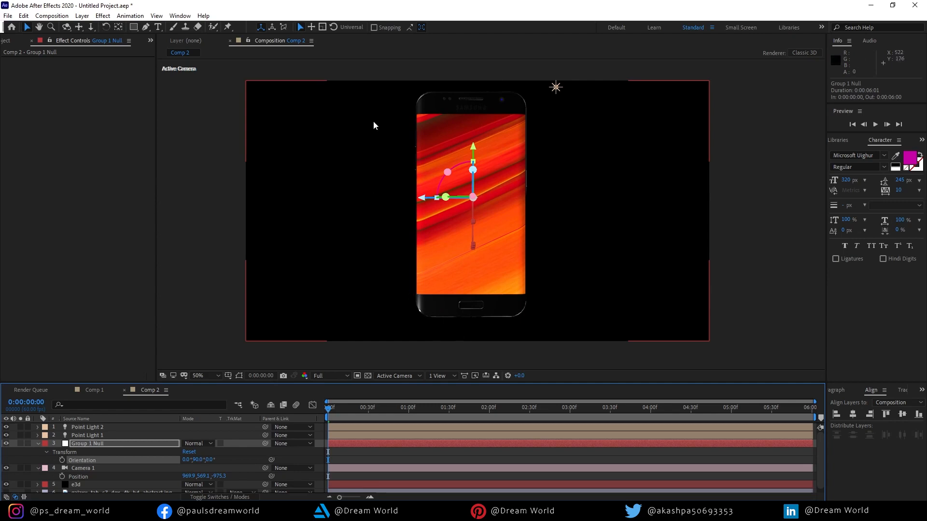
Step: Pull Camera 1 back to a Z position of -1255.4 to frame the whole phone
left_click_drag(630, 242, 651, 245)
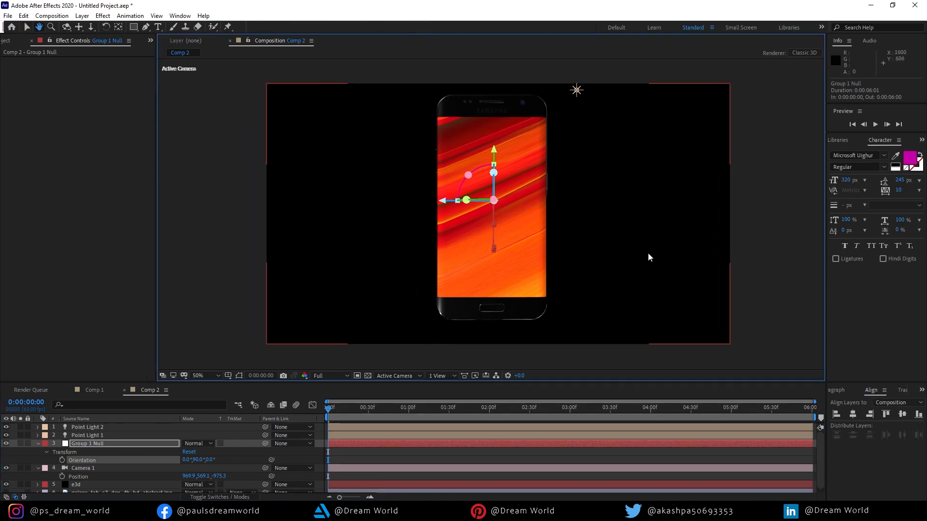
key("c")
scroll(550, 264, "down", 5)
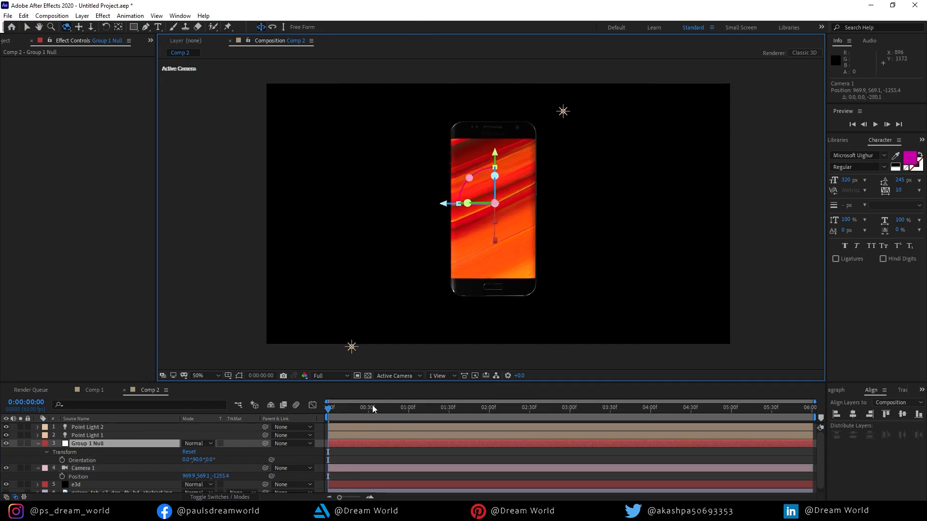
Step: Switch to VLC media player and examine the second shot of Packshot.mp4 at 00:12 as reference
left_click(627, 512)
left_click_drag(529, 480, 504, 482)
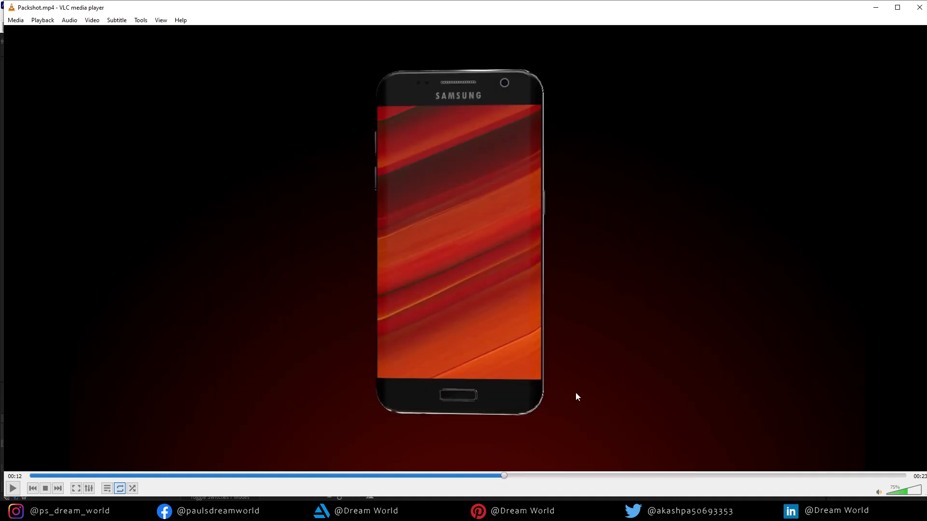
Step: Switch back to After Effects and duplicate the e3d layer in Comp 2
left_click(875, 7)
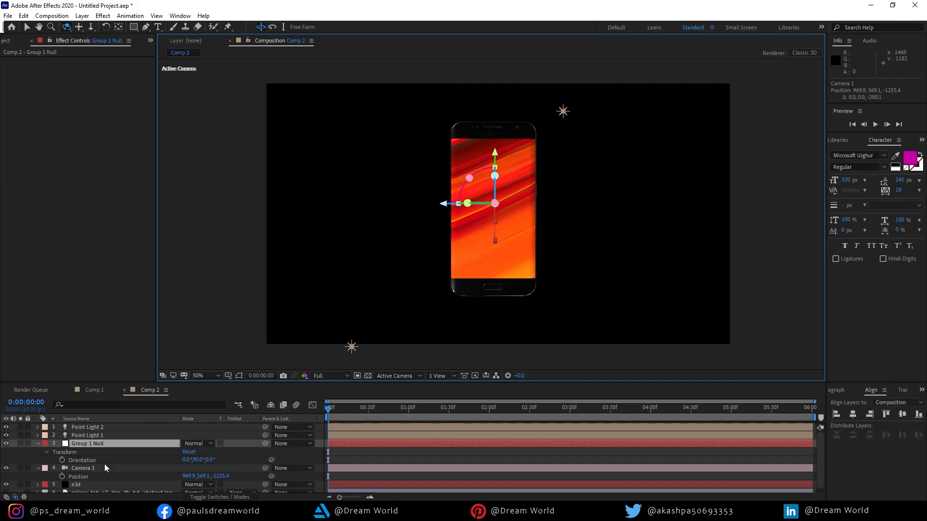
left_click(96, 444)
left_click(89, 486)
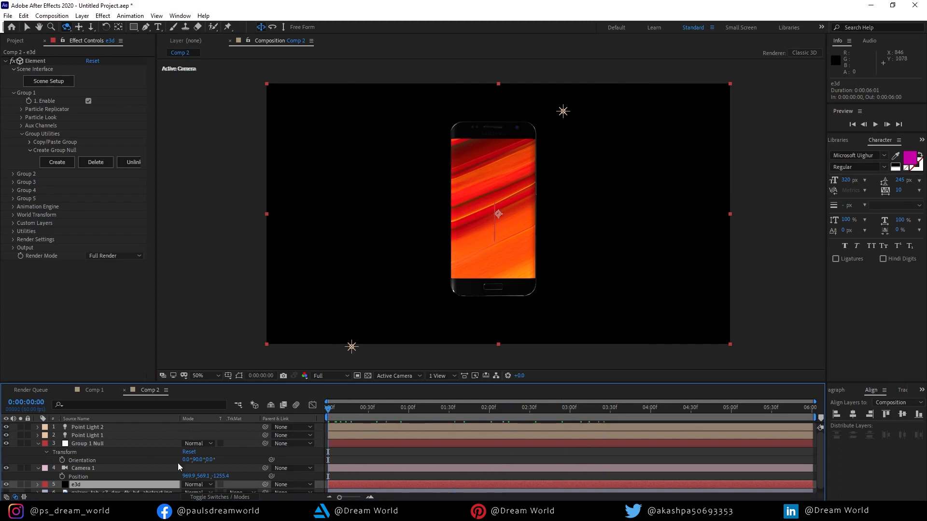
key("ctrl+d")
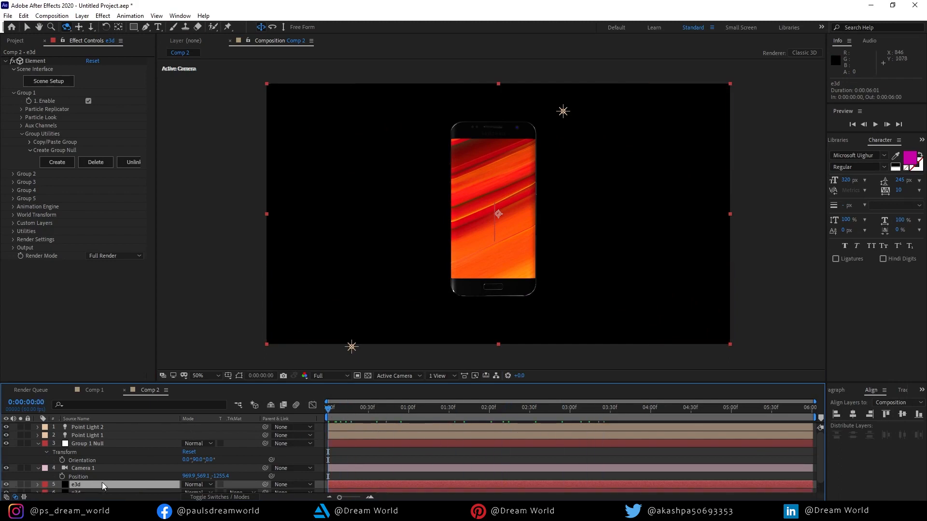
scroll(156, 464, "down", 1)
Step: In the lower e3d copy's scene setup, apply the Black_Gloss material to the phone's screen and accept the scene
left_click(86, 481)
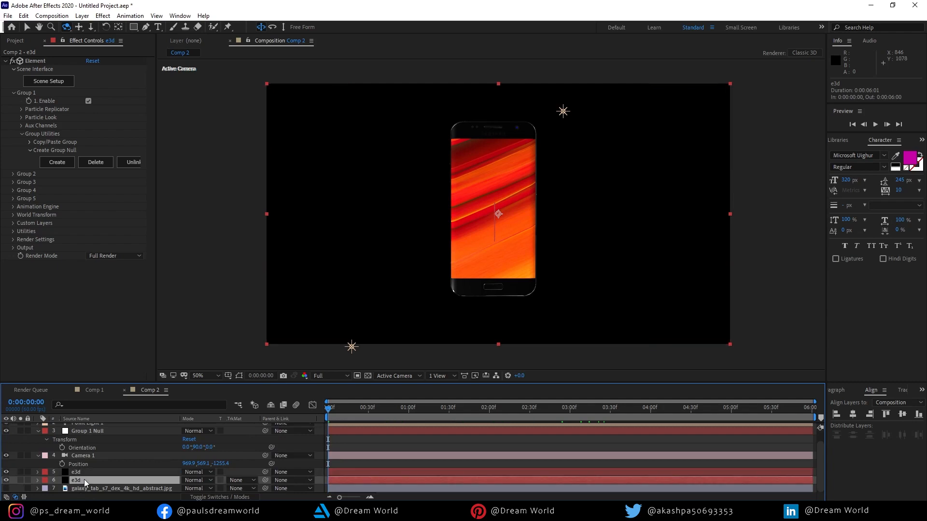
left_click(66, 83)
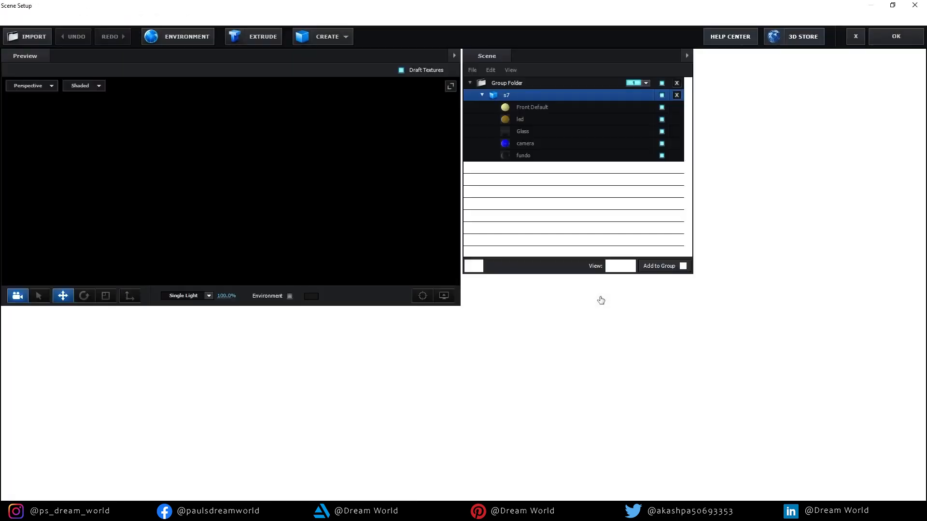
scroll(313, 469, "down", 1)
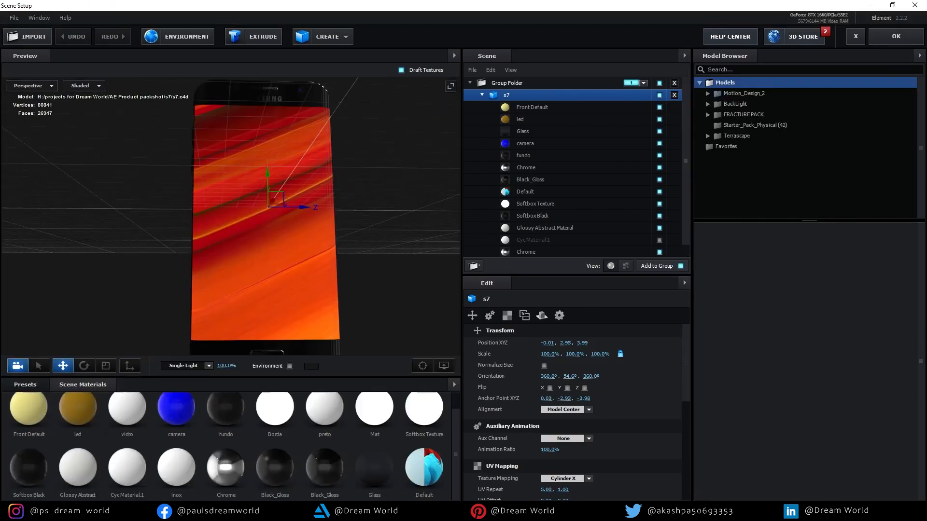
left_click_drag(320, 471, 425, 289)
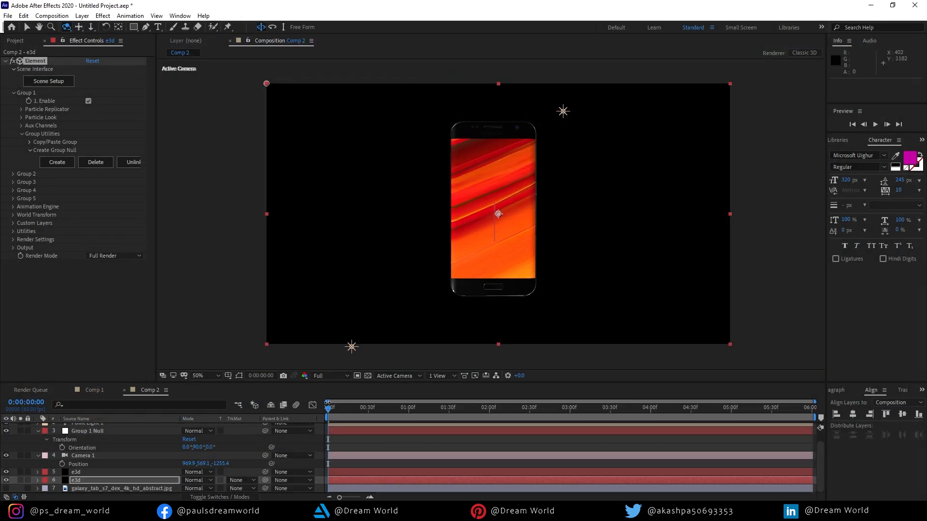
Step: Toggle the upper e3d layer's visibility to compare the wallpaper screen with the black screen
left_click(7, 473)
left_click(6, 473)
left_click(7, 473)
left_click(7, 473)
left_click(6, 473)
left_click(7, 474)
left_click(7, 474)
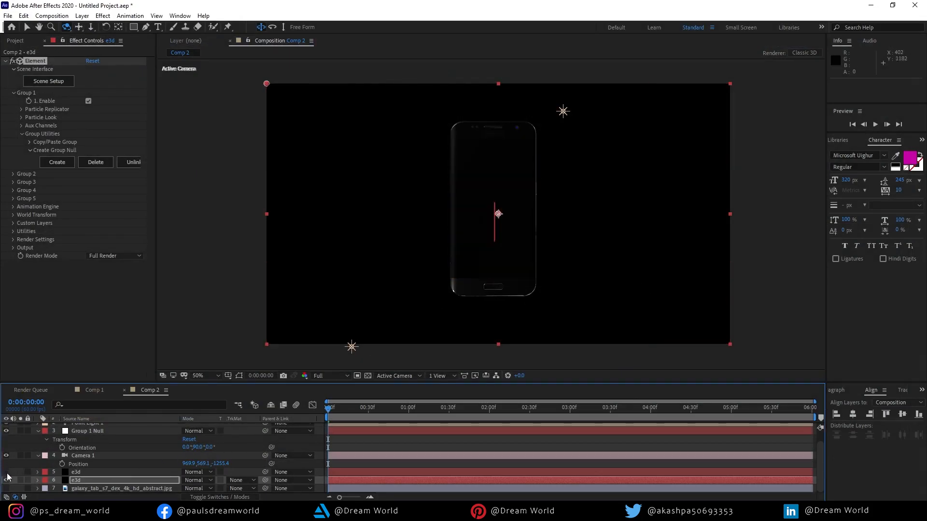
left_click(7, 474)
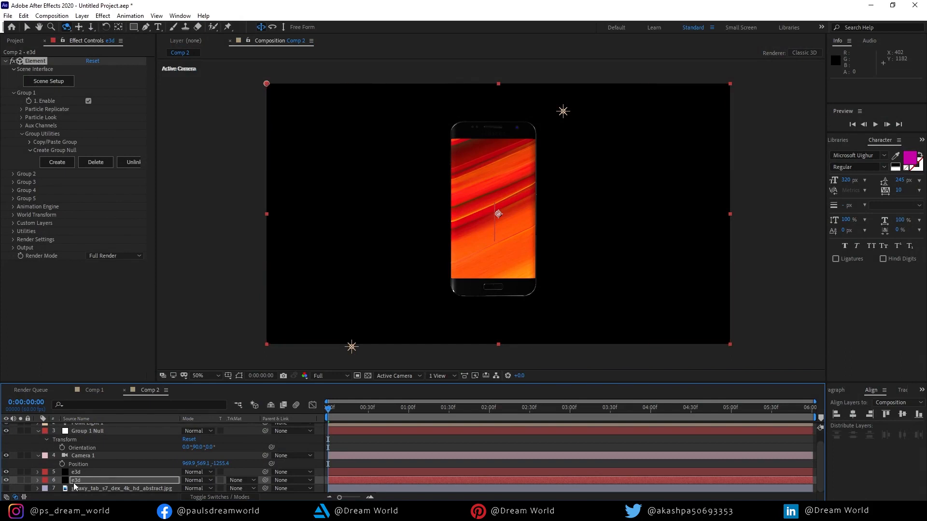
Step: Create a black solid of 1920 × 1080 px and place it between the two e3d layers
left_click(93, 475)
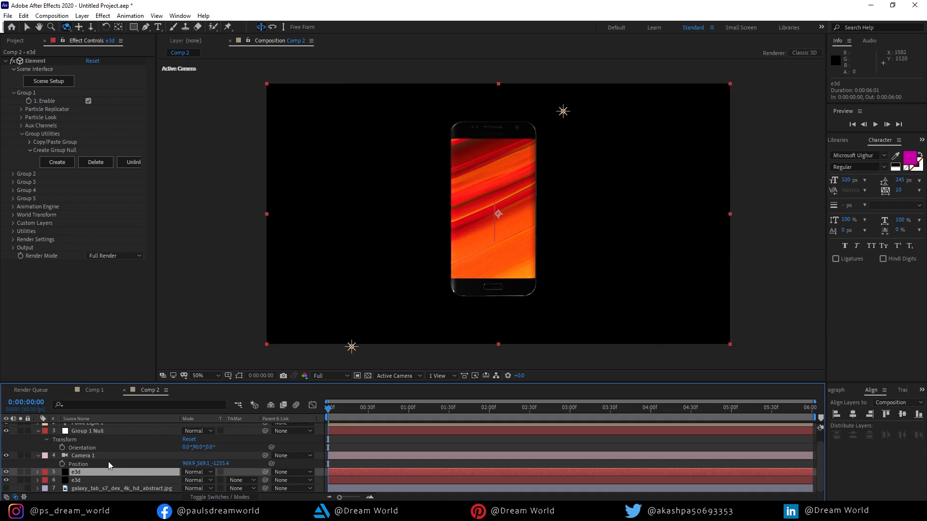
key("ctrl+y")
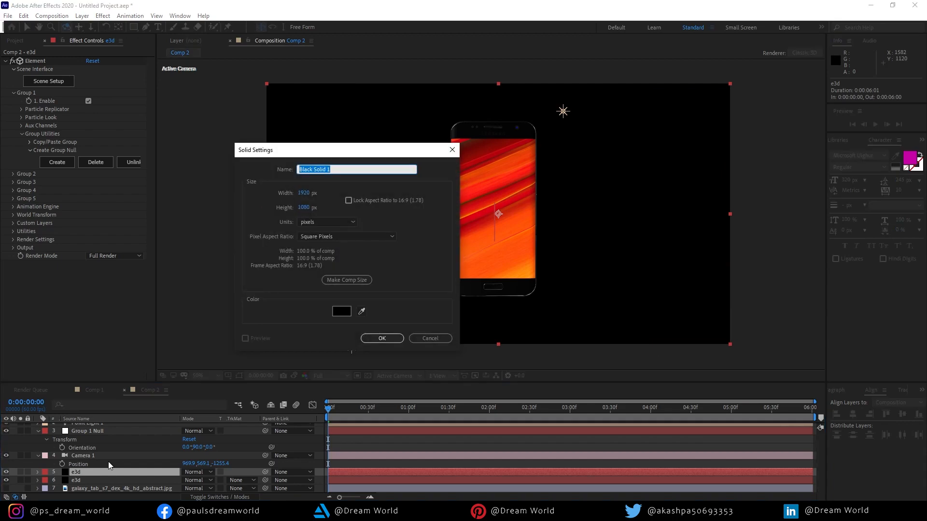
key("Return")
mouse_move(99, 473)
left_mouse_down()
mouse_move(93, 493)
mouse_move(97, 472)
left_mouse_up()
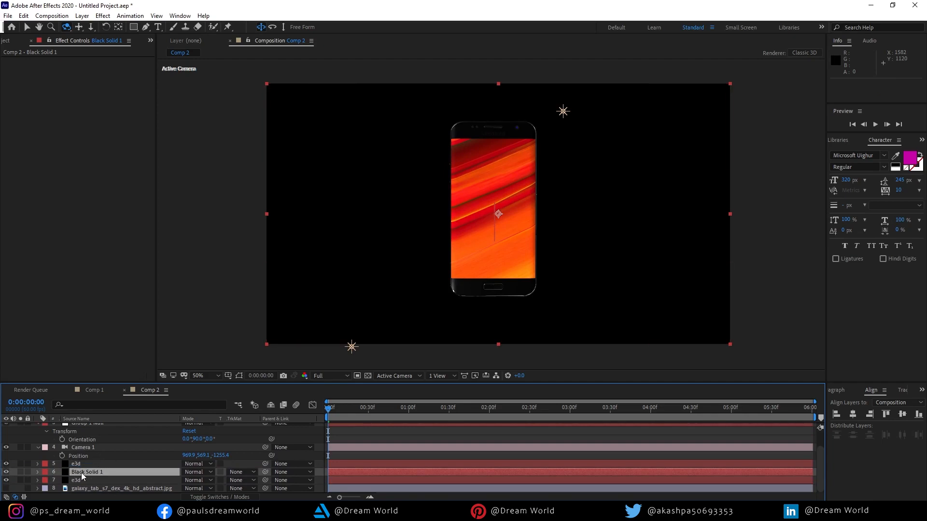
Step: Apply a Gradient Ramp to the black solid, set its shape to Radial Ramp and swap its colors
key("ctrl+space")
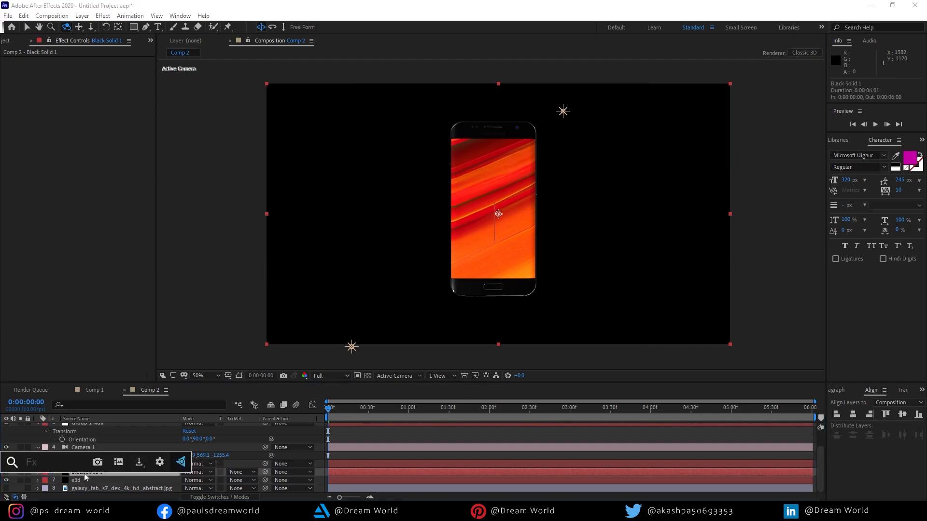
type("ramp")
key("Return")
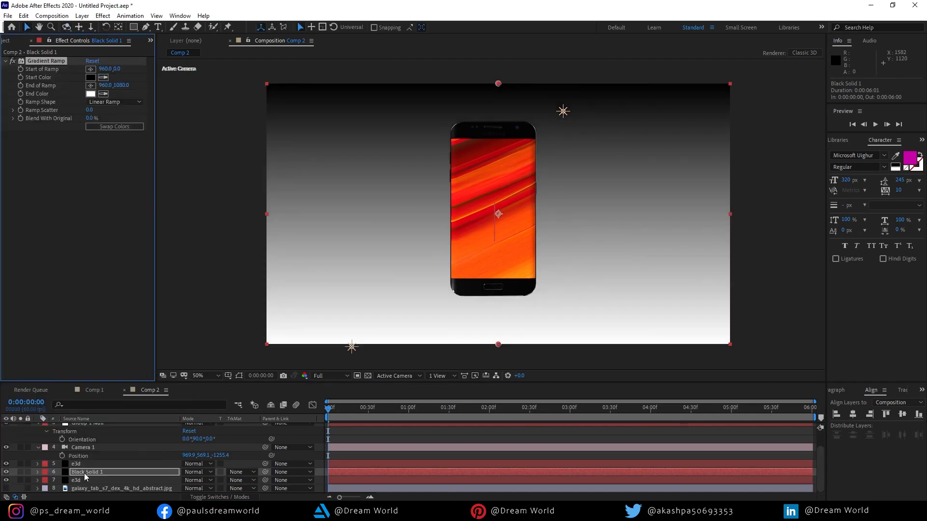
left_click(102, 102)
left_click(109, 123)
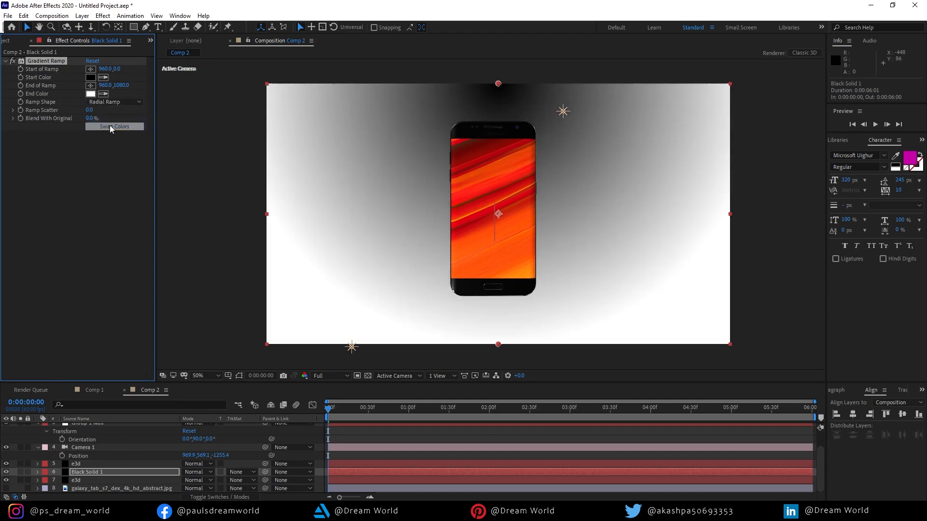
left_click(110, 127)
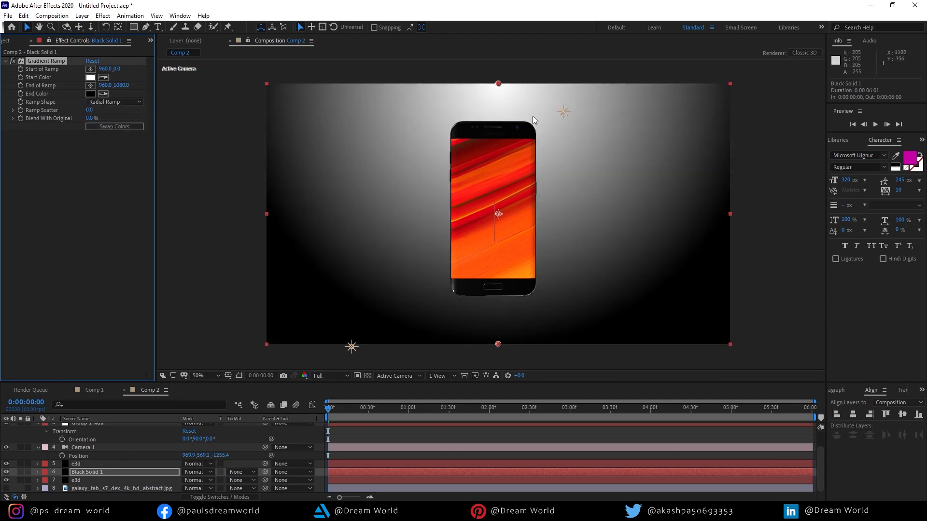
Step: Reposition the radial ramp's start point to about 968, 1096 and its end point to about 1016, 2216
left_click_drag(553, 229, 537, 153)
scroll(512, 235, "down", 3)
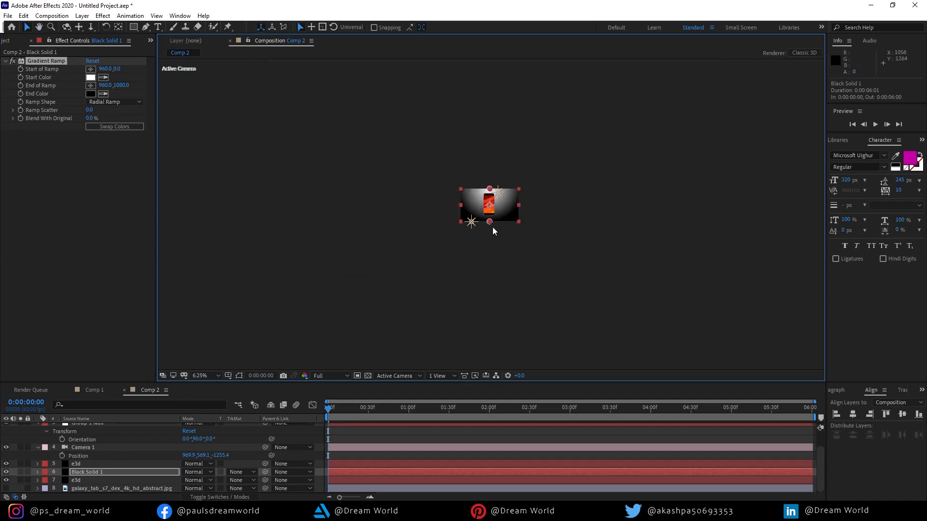
scroll(492, 228, "up", 1)
left_click_drag(488, 229, 487, 295)
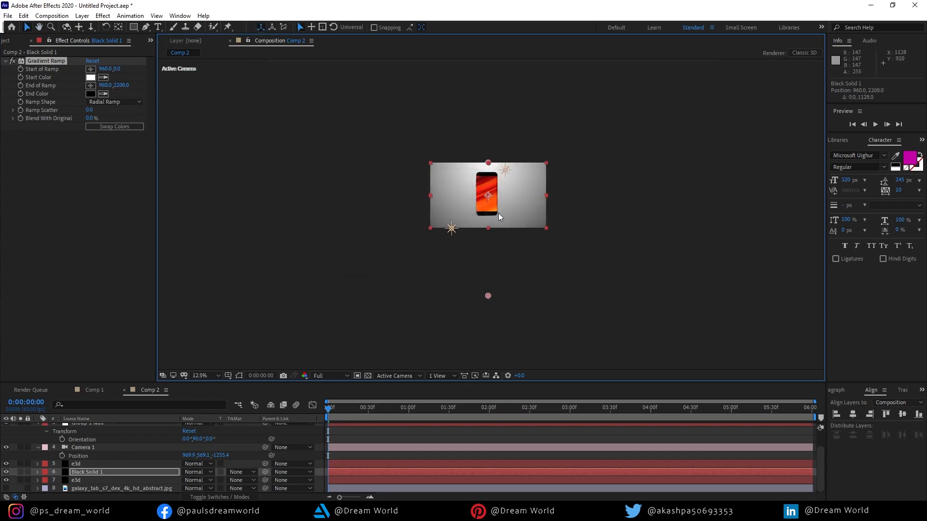
left_click_drag(488, 162, 491, 231)
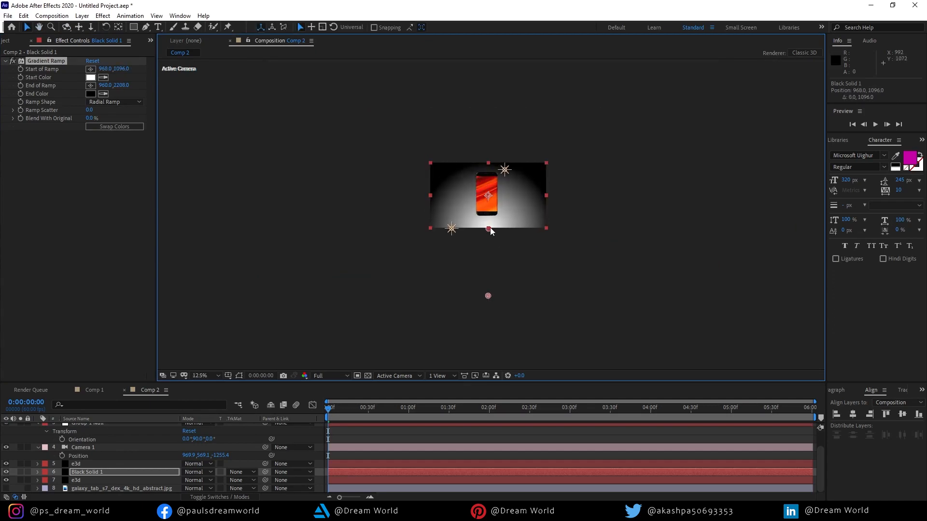
left_click_drag(492, 297, 496, 298)
scroll(526, 184, "up", 5)
scroll(527, 184, "down", 1)
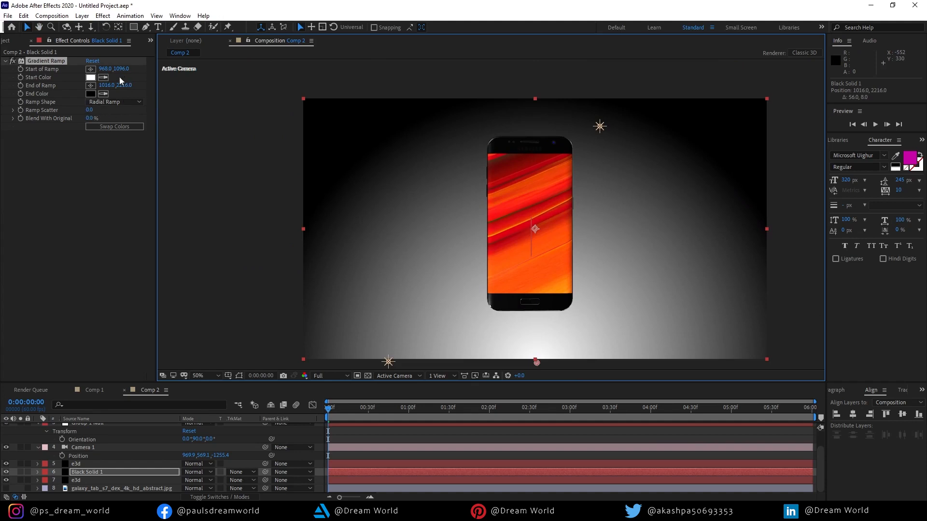
Step: Sample the ramp's Start Color from the phone's wallpaper and darken it to deep red 520002
left_click(104, 78)
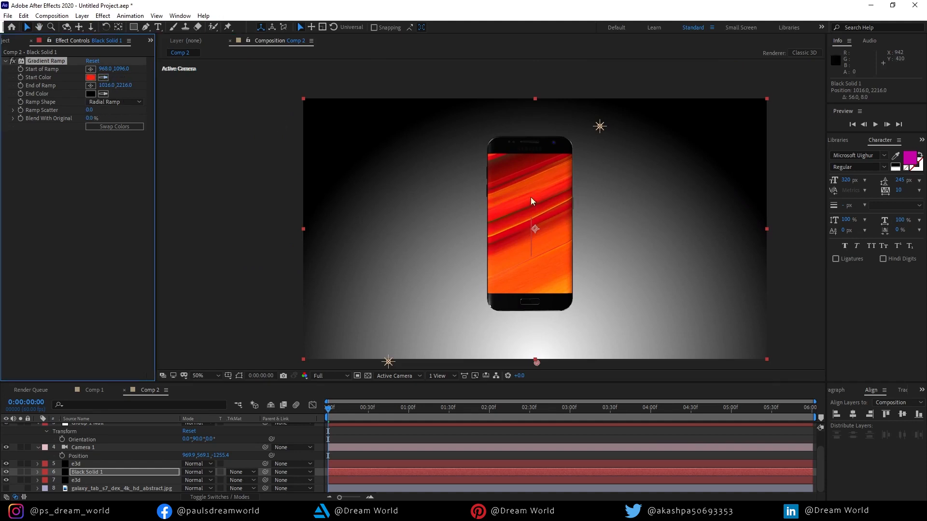
left_click(531, 197)
left_click(103, 77)
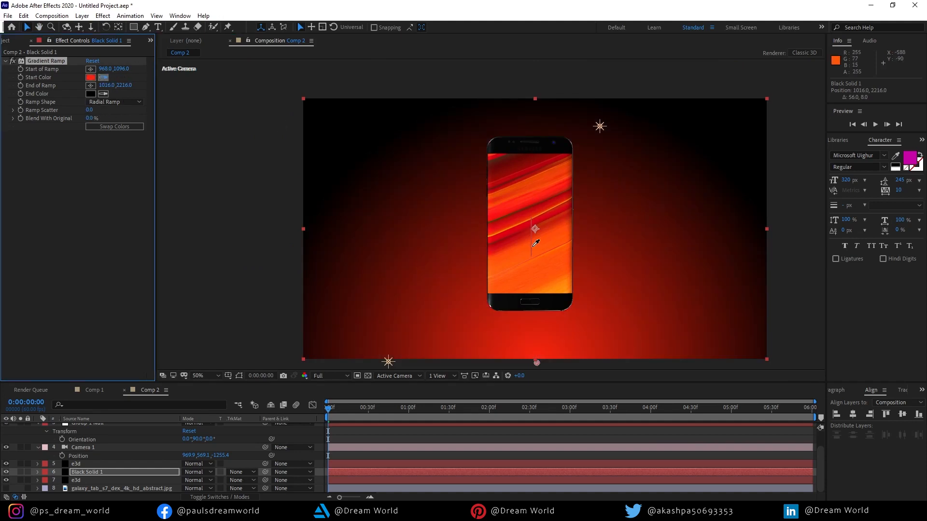
left_click(522, 239)
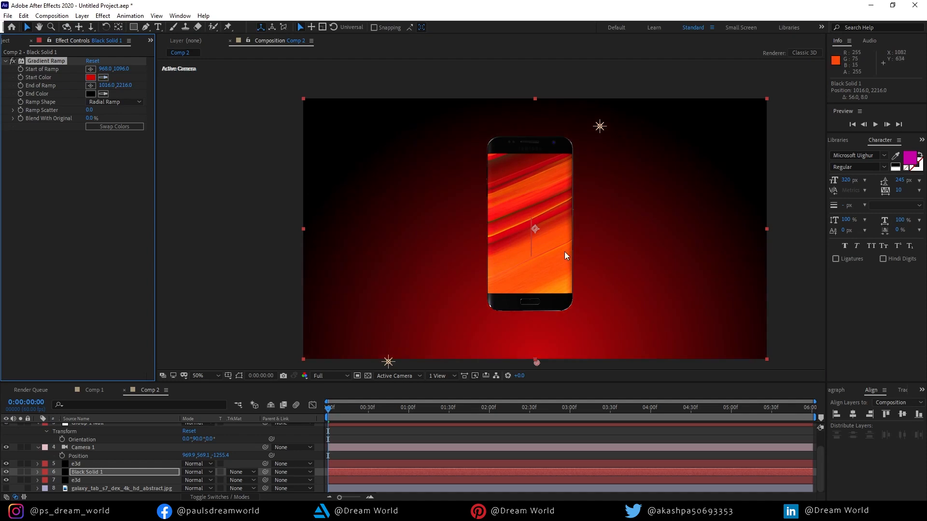
left_click(91, 78)
left_click_drag(161, 54, 166, 120)
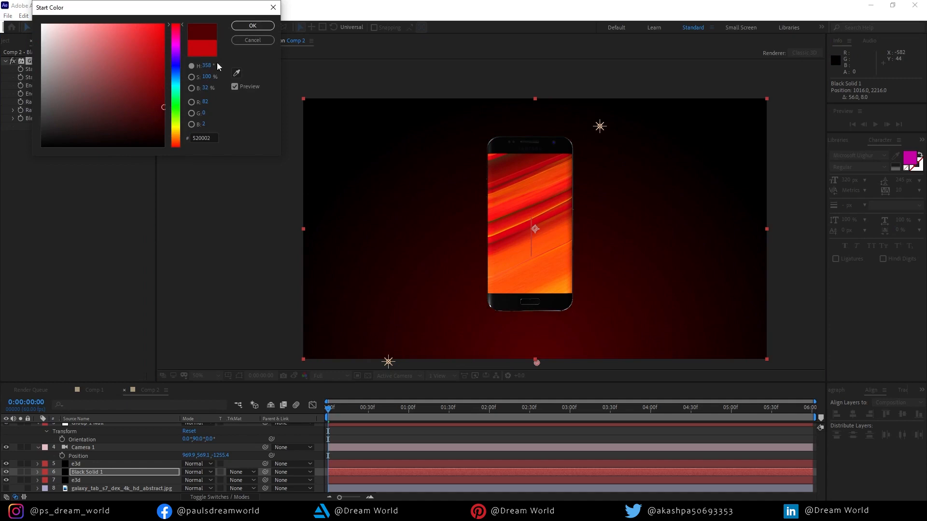
left_click(253, 25)
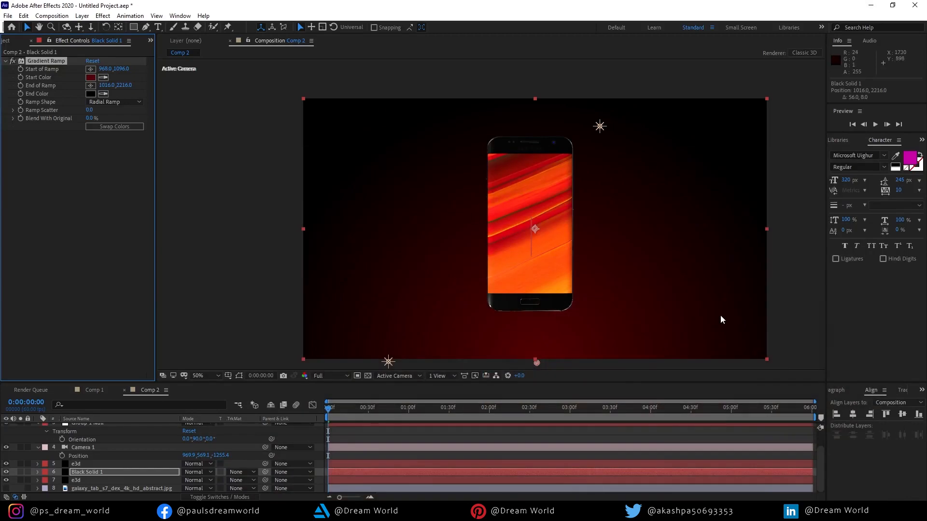
Step: Trim the in points of the upper e3d layer and Black Solid 1 to 0:00:03:00
left_click_drag(713, 308, 688, 290)
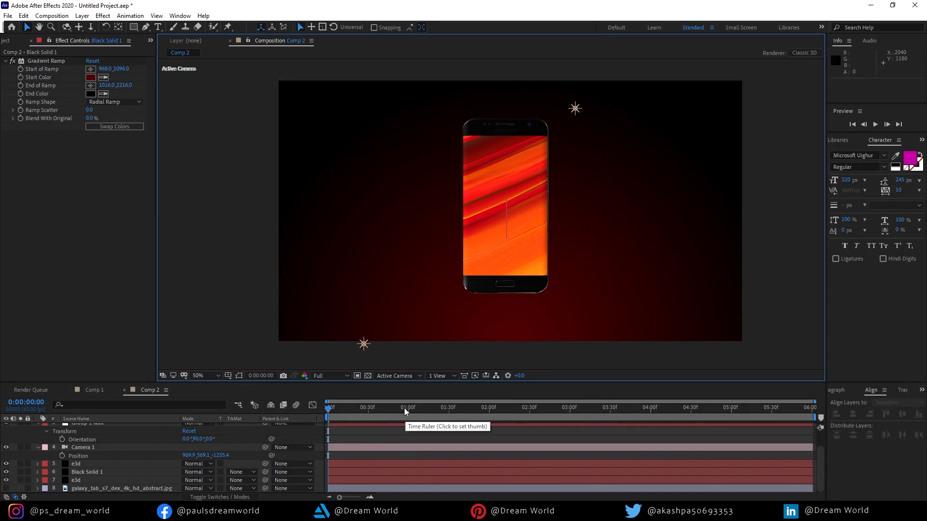
left_click(569, 411)
scroll(483, 452, "up", 1)
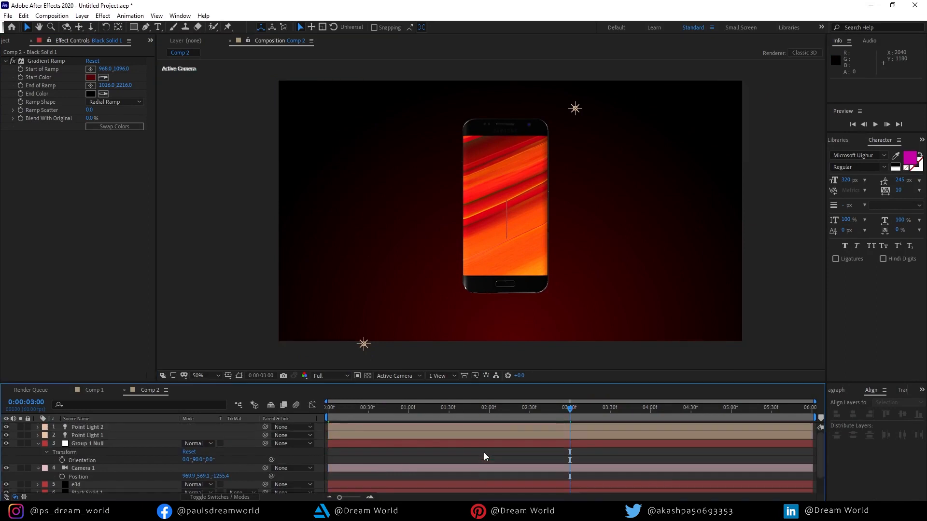
scroll(348, 445, "down", 1)
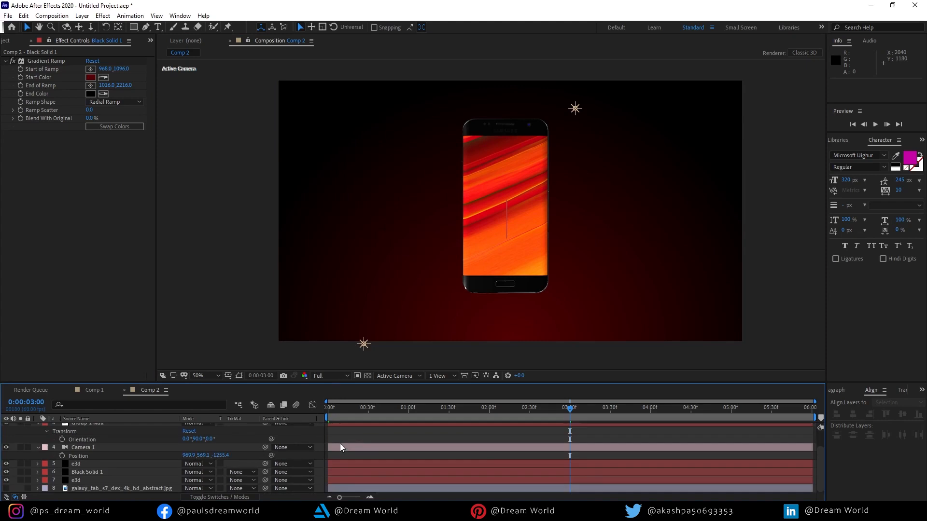
left_click(82, 465)
left_click(84, 473, "shift")
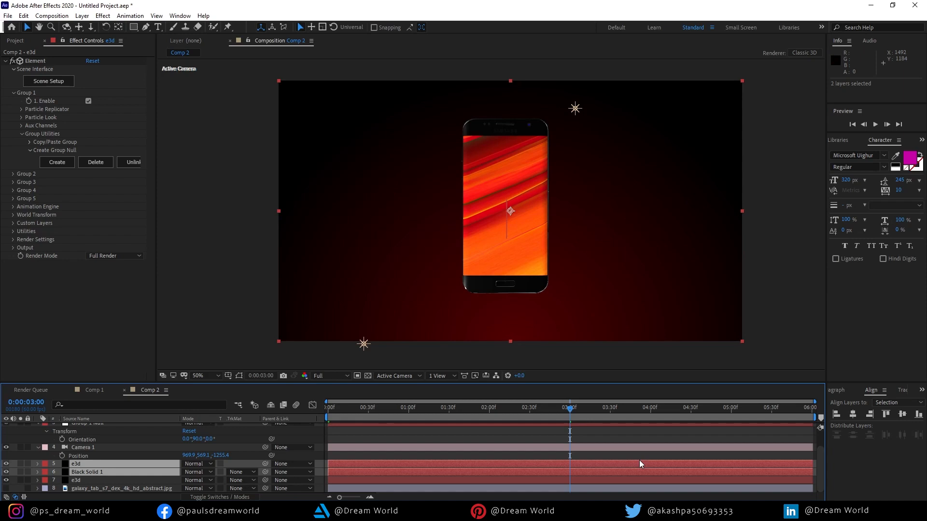
key("alt+bracketleft")
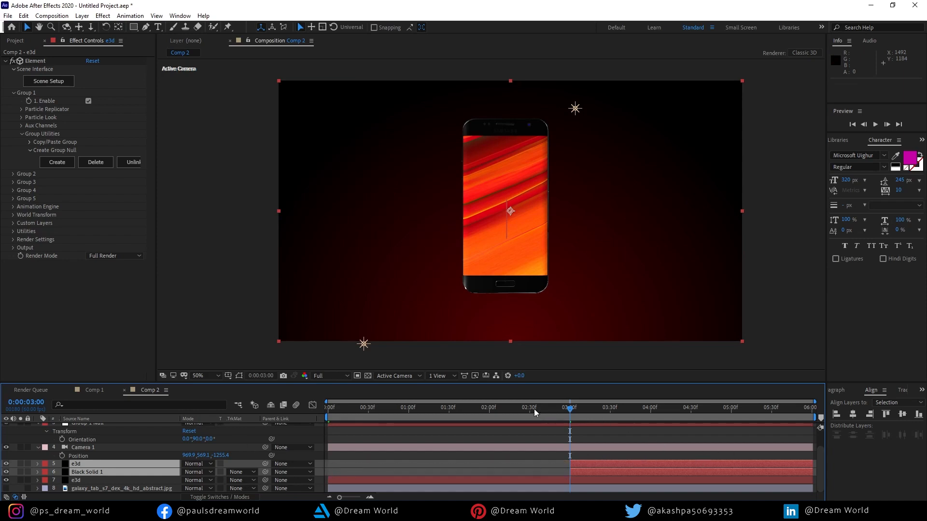
Step: Preview the switch from the black screen to the wallpaper shot around the 3-second mark
left_click_drag(570, 408, 473, 404)
key("space")
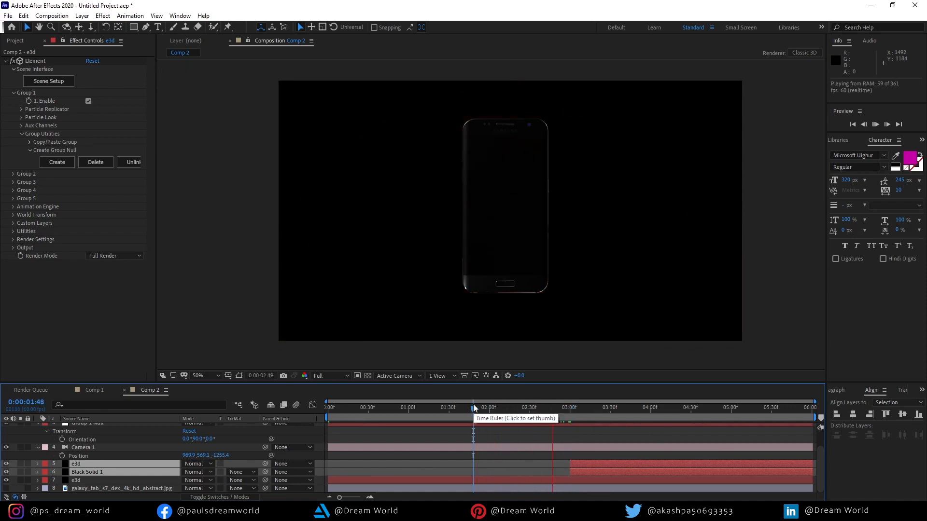
key("space")
left_click_drag(591, 407, 432, 408)
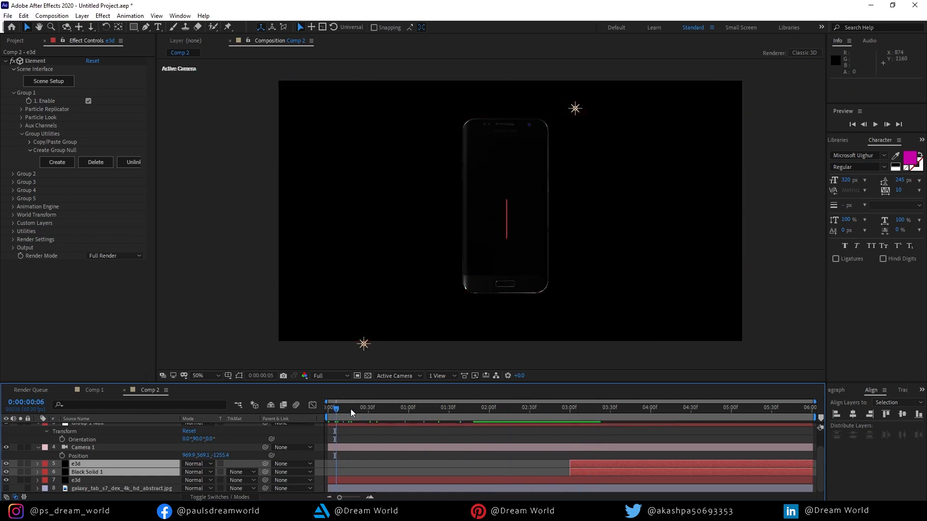
Step: Add a Position keyframe to Group 1 Null at 0:00:02:55 and return to the first frame
left_click_drag(474, 410, 563, 417)
left_click(113, 482)
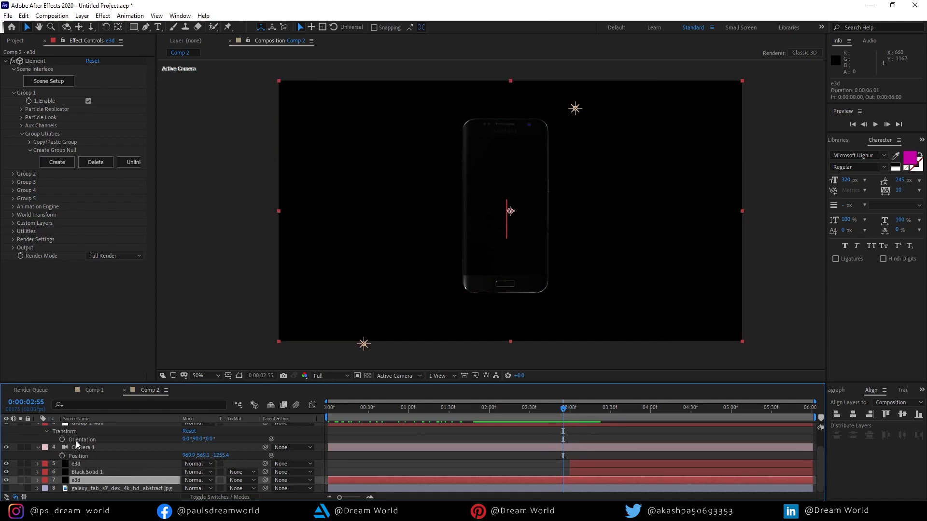
scroll(88, 431, "up", 2)
left_click(124, 444)
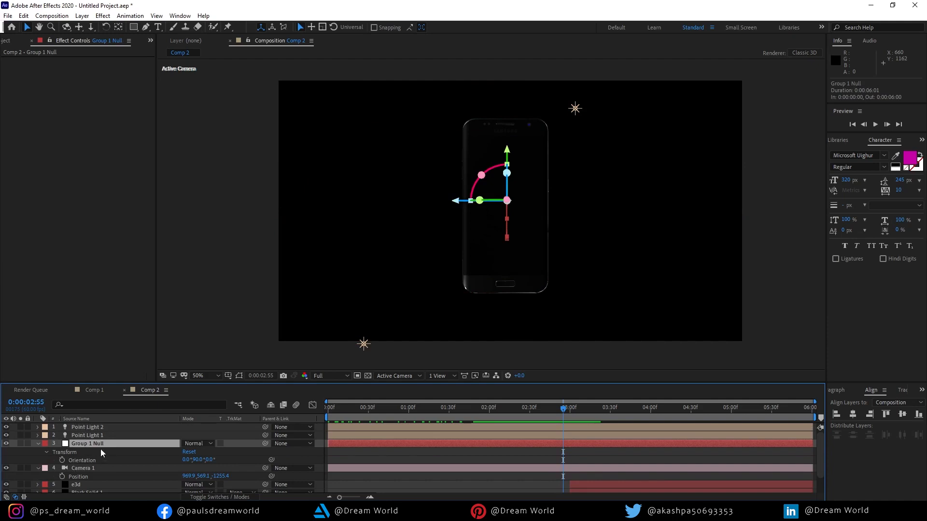
key("shift+p")
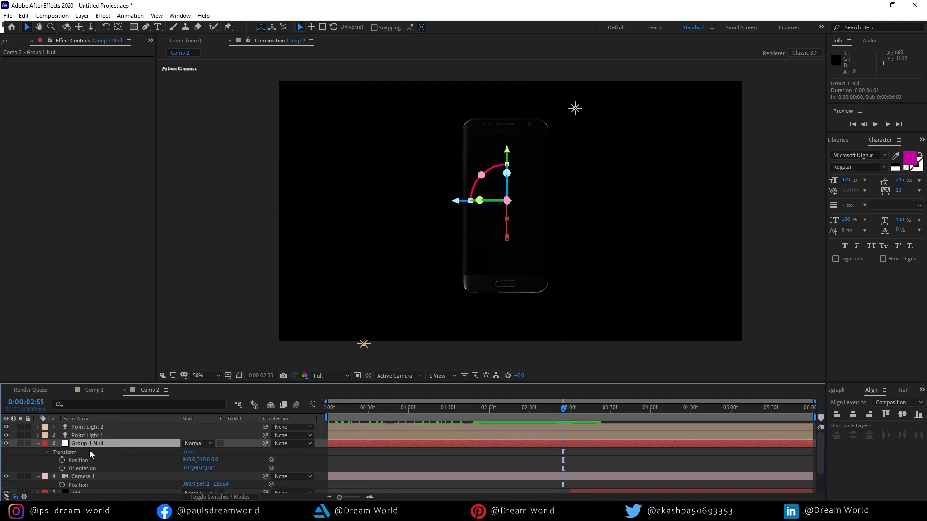
left_click(61, 460)
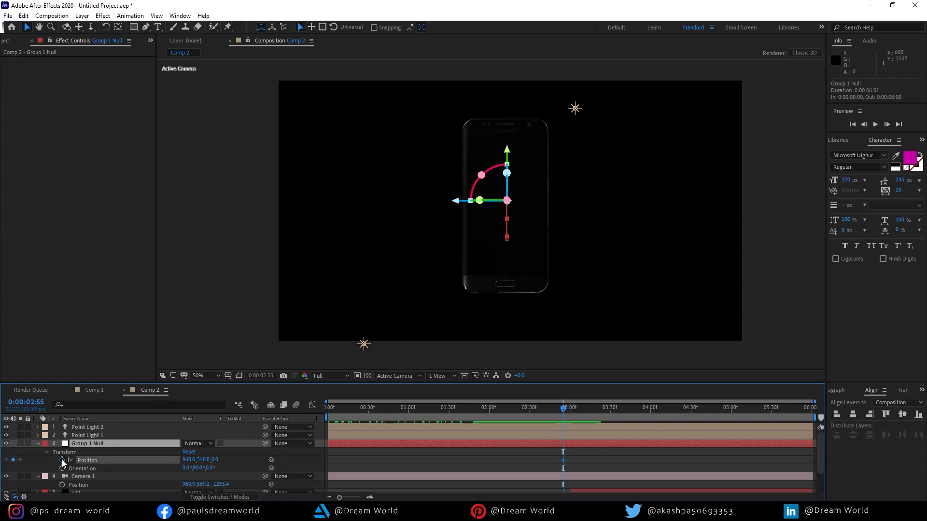
scroll(532, 476, "down", 2)
left_click_drag(562, 404, 262, 409)
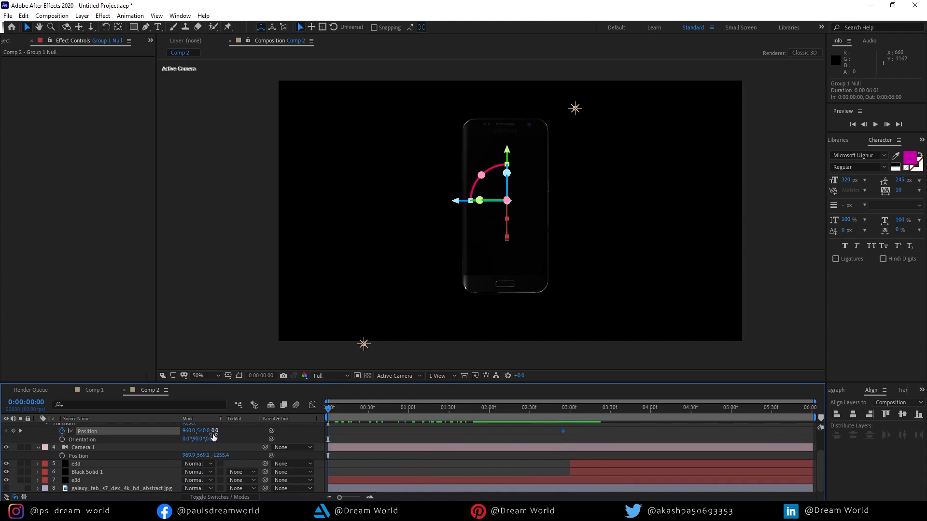
left_click_drag(213, 431, 254, 432)
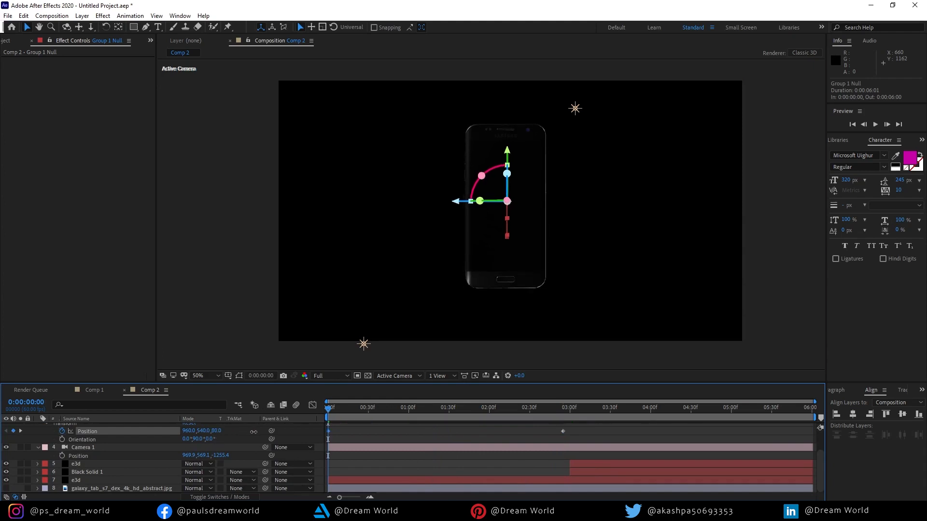
key("ctrl+z")
key("ctrl+z")
key("ctrl+z")
key("ctrl+z")
key("ctrl+z")
key("ctrl+z")
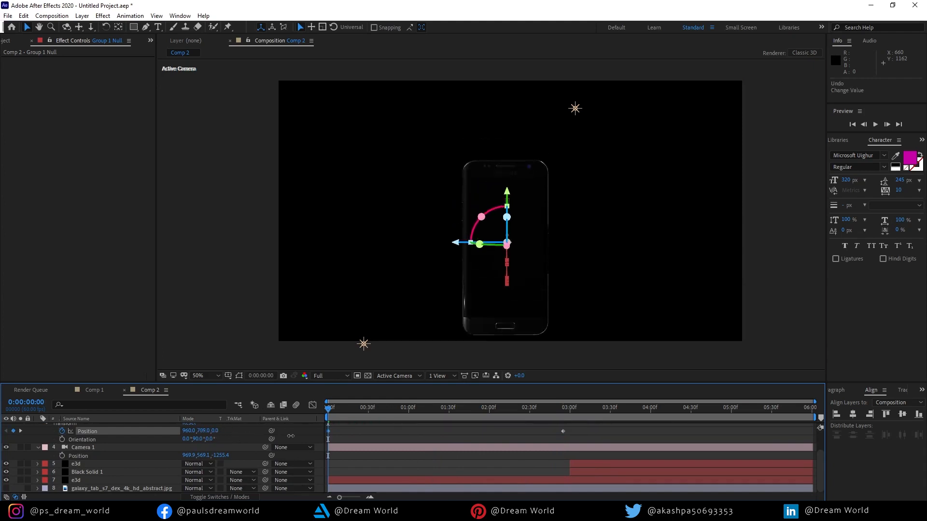
Step: Set Group 1 Null's Y position to 1166 at the first frame and preview the phone's rise
left_click_drag(332, 438, 485, 450)
key("space")
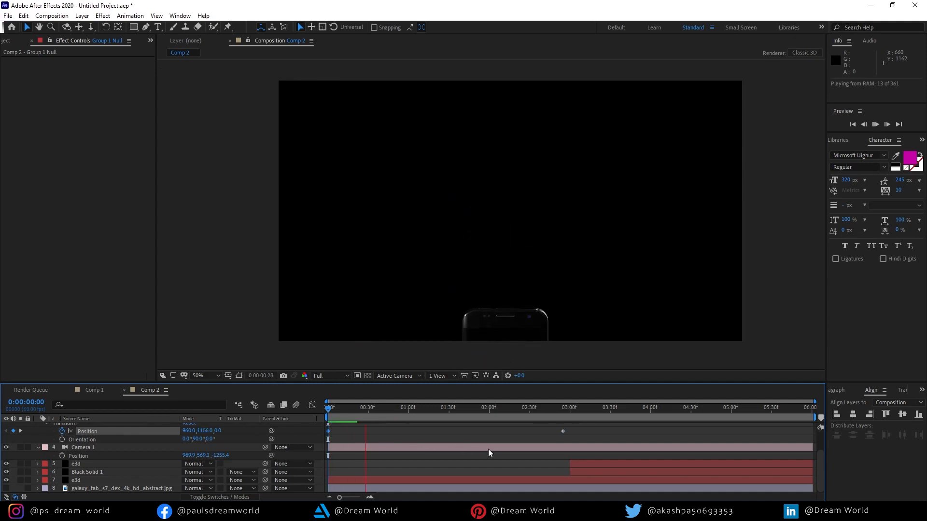
key("space")
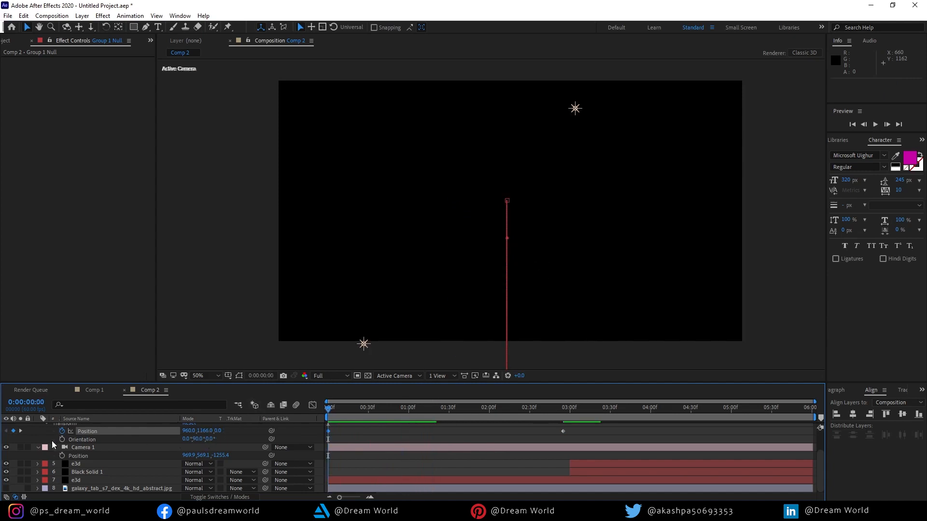
Step: Keyframe Group 1 Null's Orientation at 0:00:02:55, set its Y orientation to 39° at the first frame, and preview the turn
left_click(62, 439)
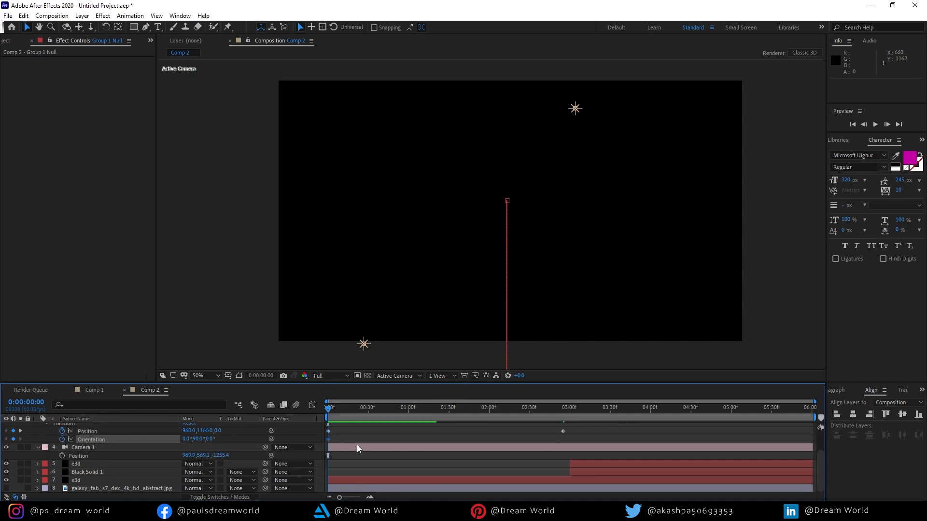
left_click_drag(328, 439, 562, 439)
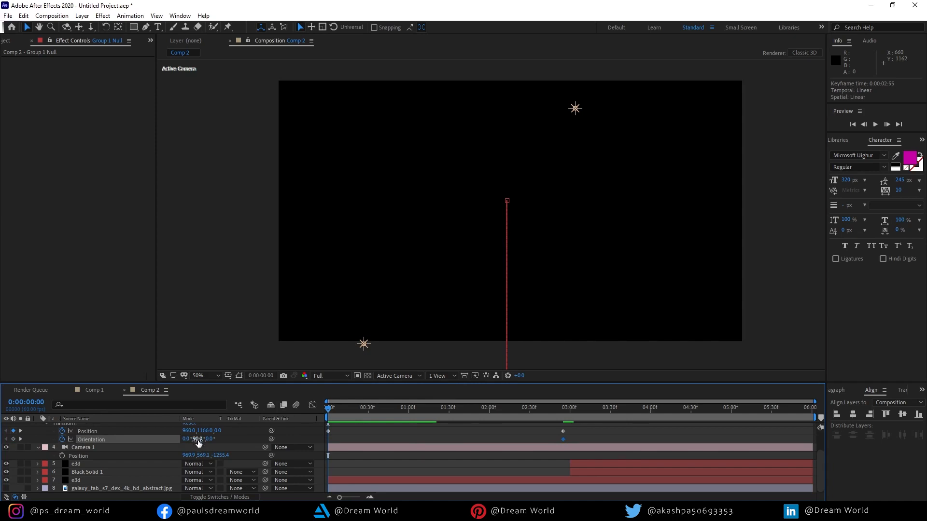
left_click_drag(197, 438, 185, 442)
key("space")
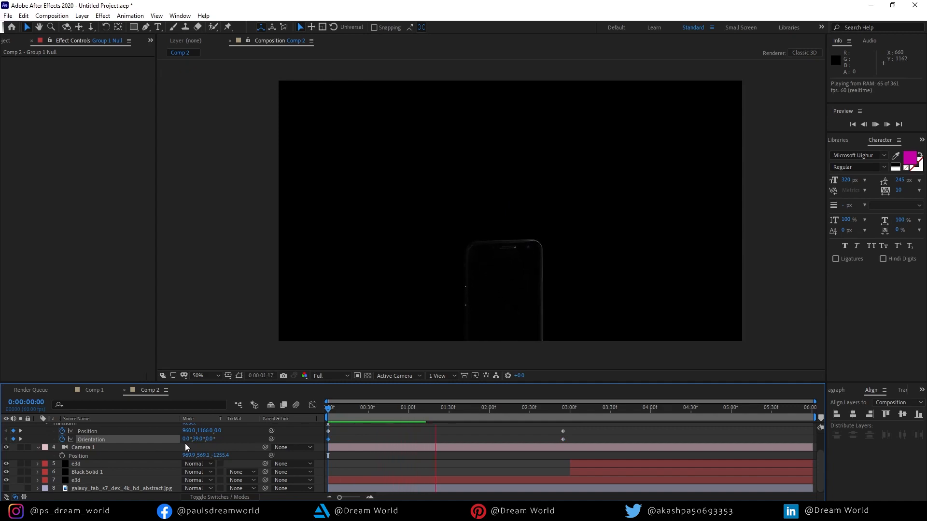
Step: Apply Easy Ease to all of Group 1 Null's Position and Orientation keyframes and preview the motion
left_click_drag(577, 427, 314, 441)
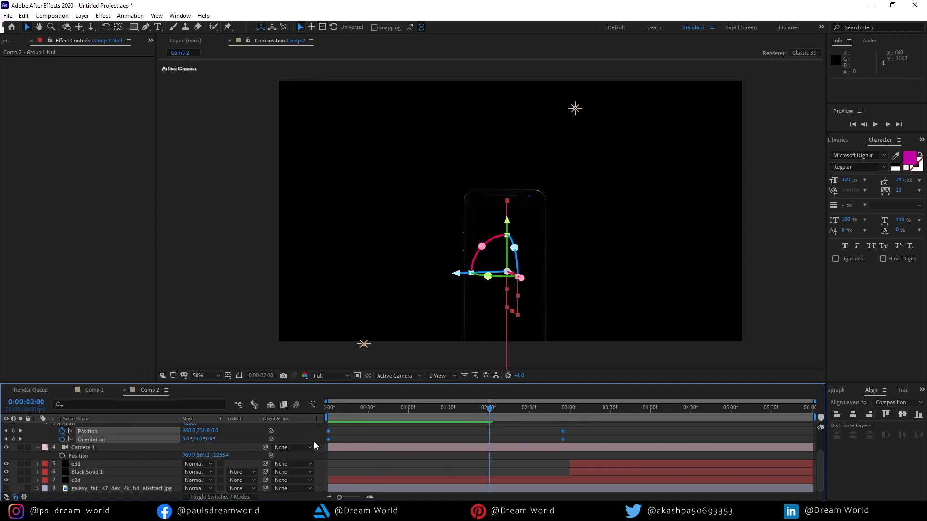
key("F9")
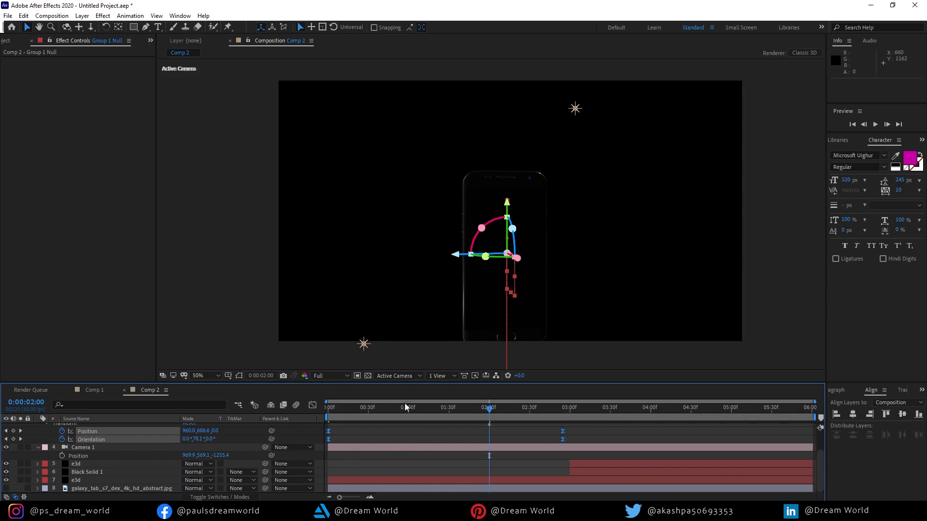
left_click(332, 409)
key("space")
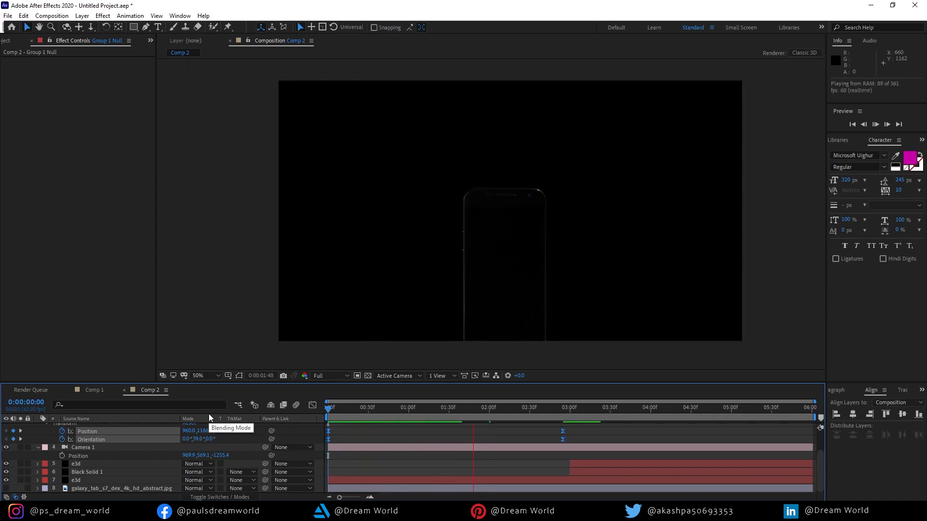
left_click(575, 409)
left_click_drag(575, 410, 290, 413)
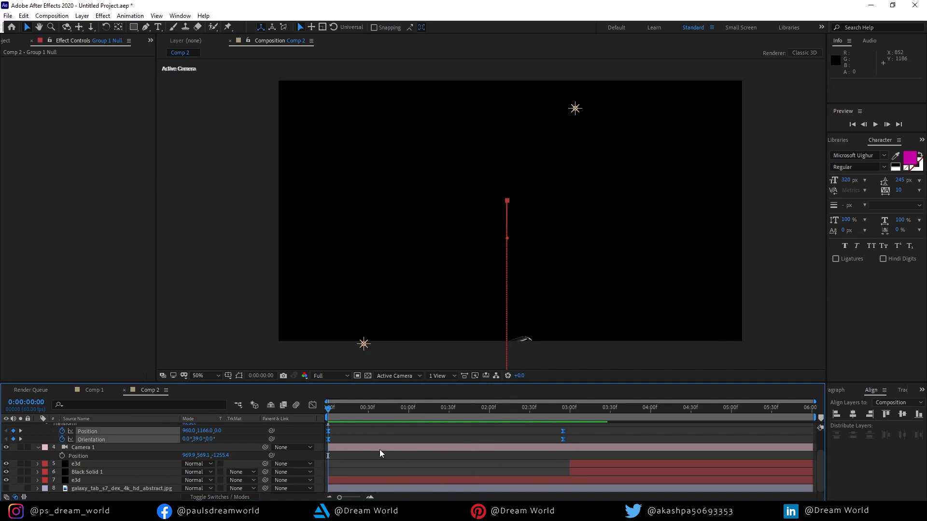
Step: Set Group 1 Null's starting Y position to 1202 and preview the reveal
left_click_drag(205, 431, 222, 431)
key("space")
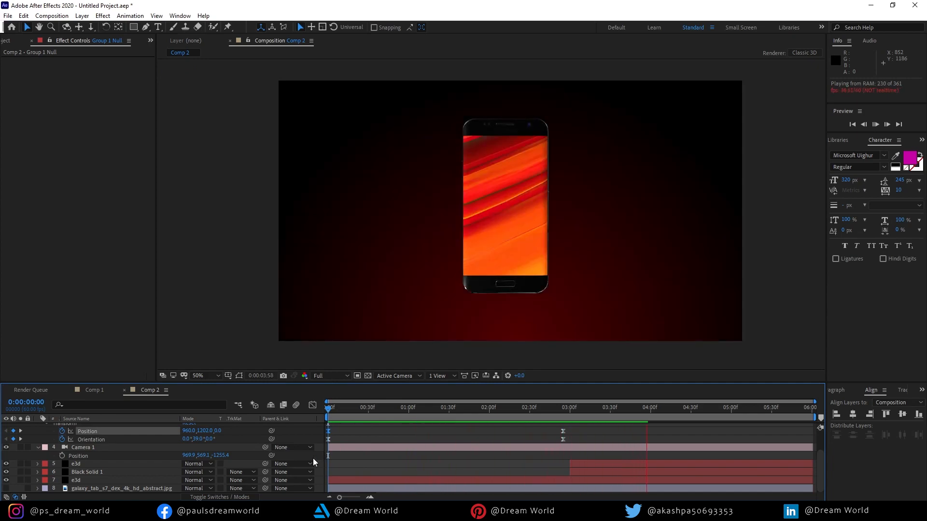
key("space")
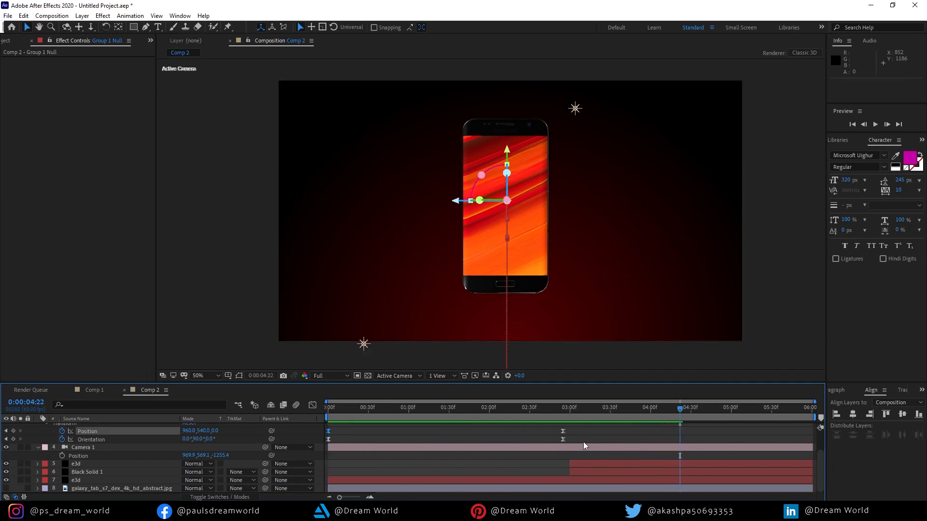
Step: Switch the composition to four views and move Point Light 1 to about 626, 872, -183
left_click(442, 375)
left_click(453, 415)
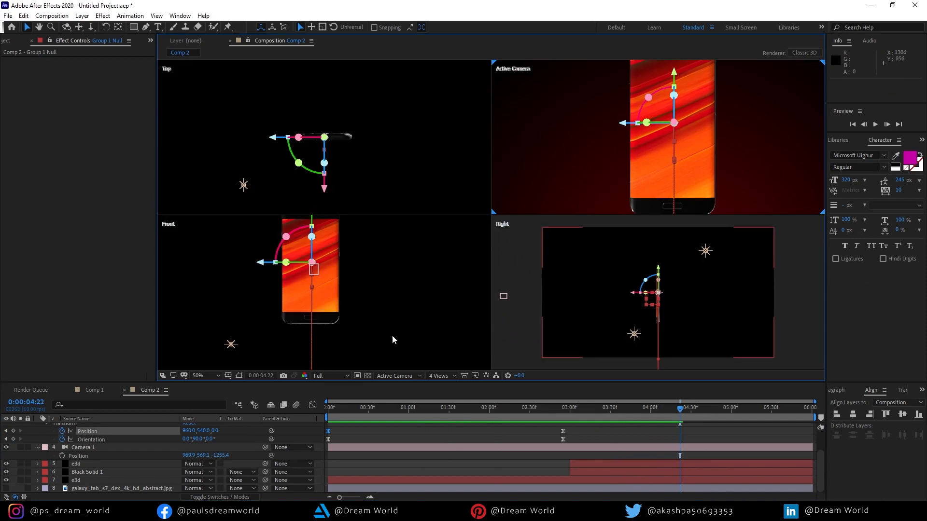
left_click(635, 334)
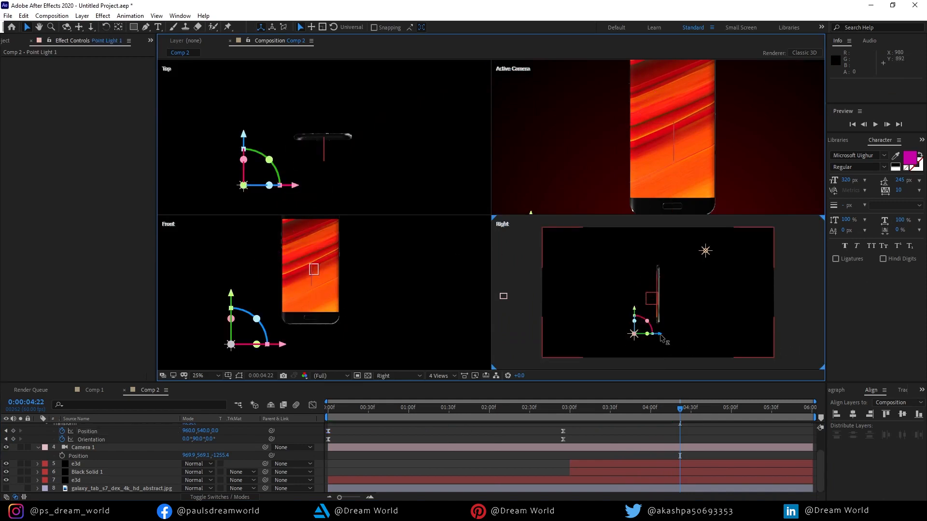
left_click_drag(706, 338, 641, 314)
Step: Move Point Light 2 in depth to a Z position of about -131
left_click(707, 252)
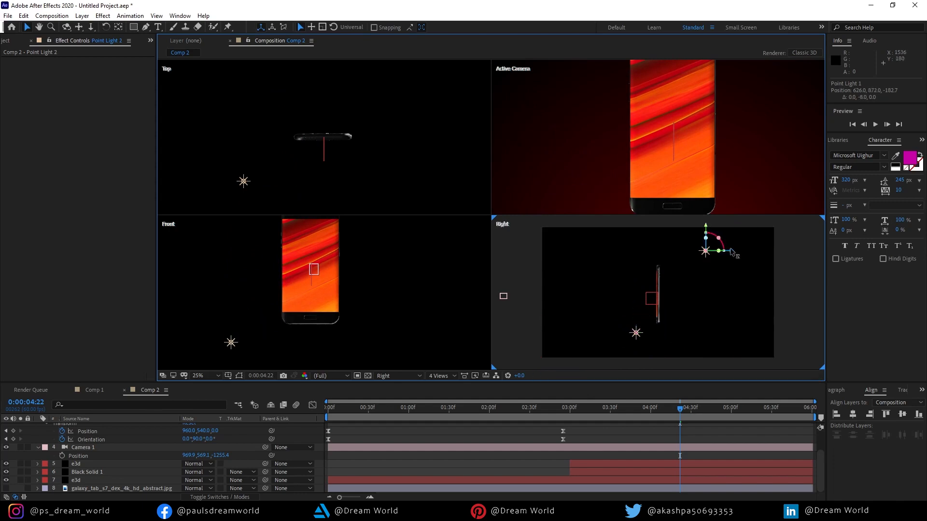
left_click_drag(723, 251, 672, 253)
left_click(685, 122)
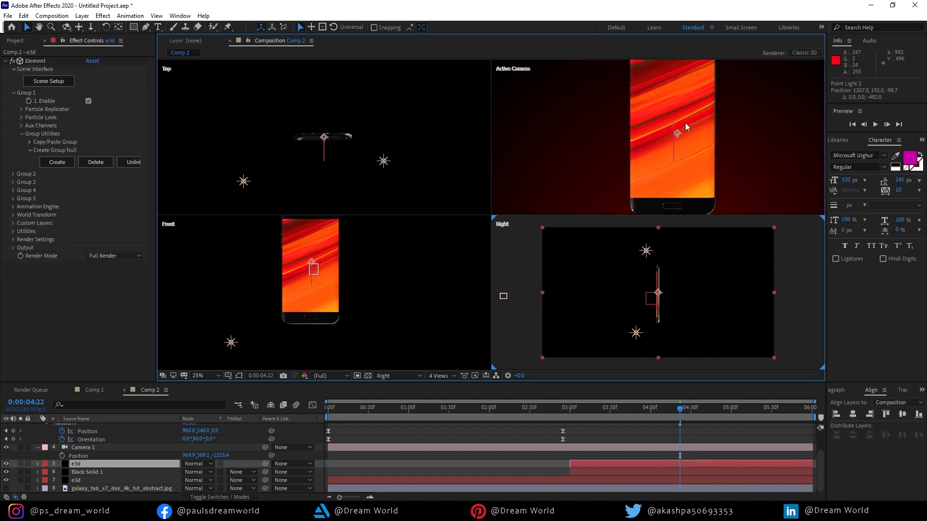
left_click_drag(685, 122, 650, 195)
left_click(648, 251)
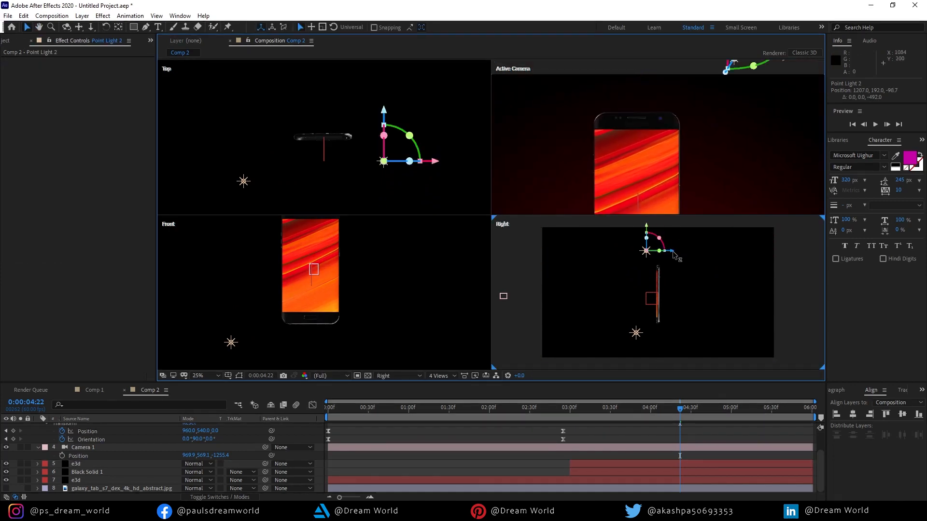
mouse_move(655, 251)
left_mouse_down()
mouse_move(666, 254)
mouse_move(650, 252)
left_mouse_up()
Step: Move Point Light 2 close to the phone's upper right corner, to about 1121, 304, -45
left_click(394, 280)
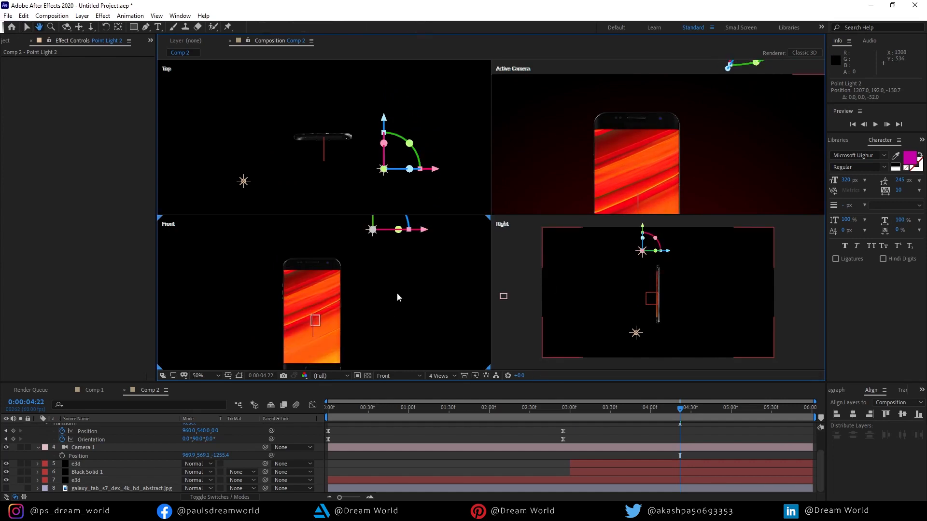
left_click_drag(433, 170, 397, 175)
left_click_drag(356, 118, 358, 95)
left_click_drag(657, 227, 648, 265)
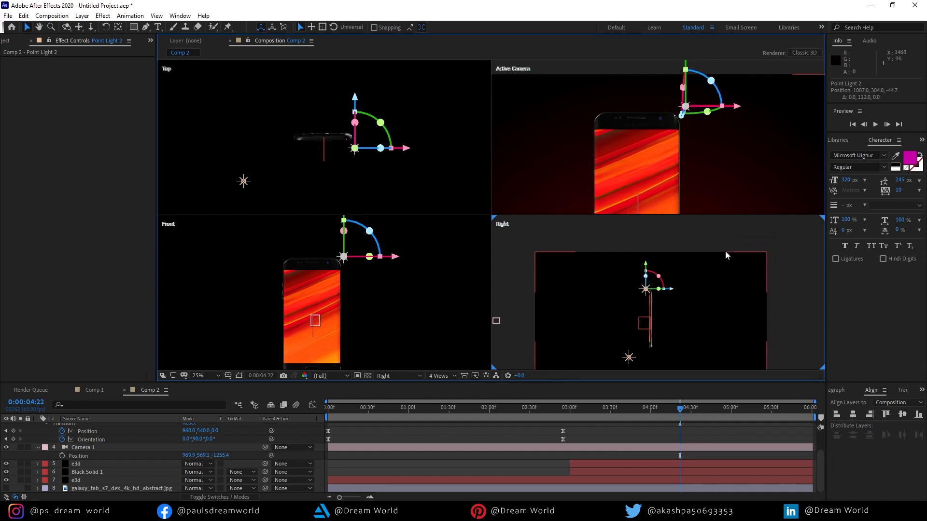
mouse_move(740, 110)
left_mouse_down()
mouse_move(752, 111)
mouse_move(744, 111)
left_mouse_up()
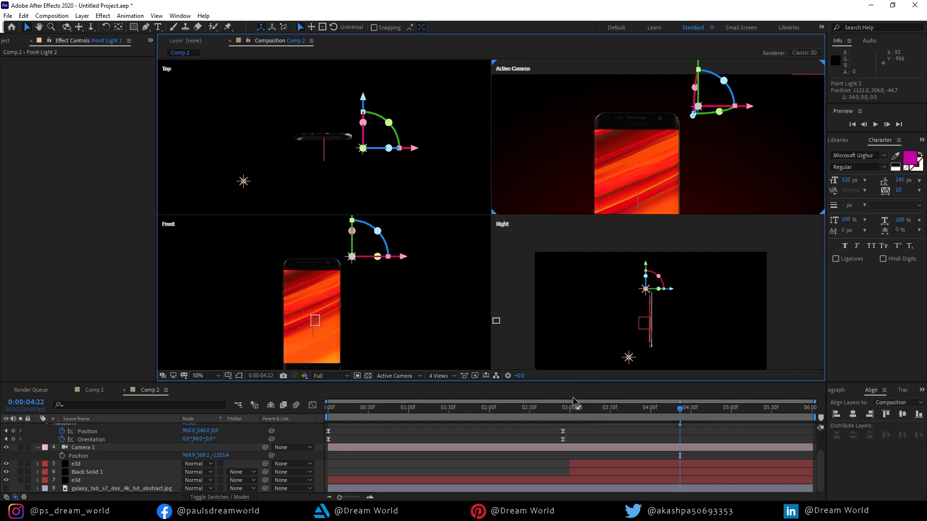
Step: Return the composition to a single view and preview the relit shot from the first frame
key("Home")
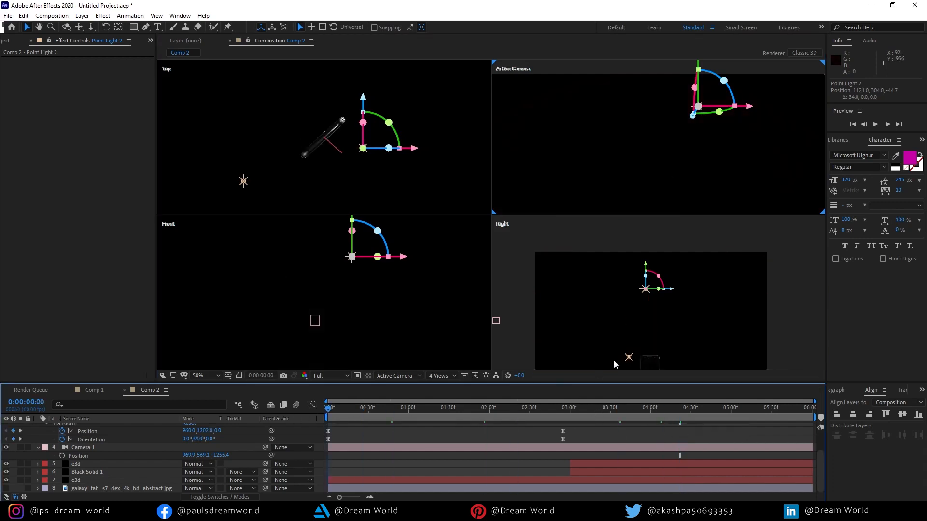
left_click(440, 376)
left_click(447, 386)
left_click_drag(502, 178, 536, 150)
key("space")
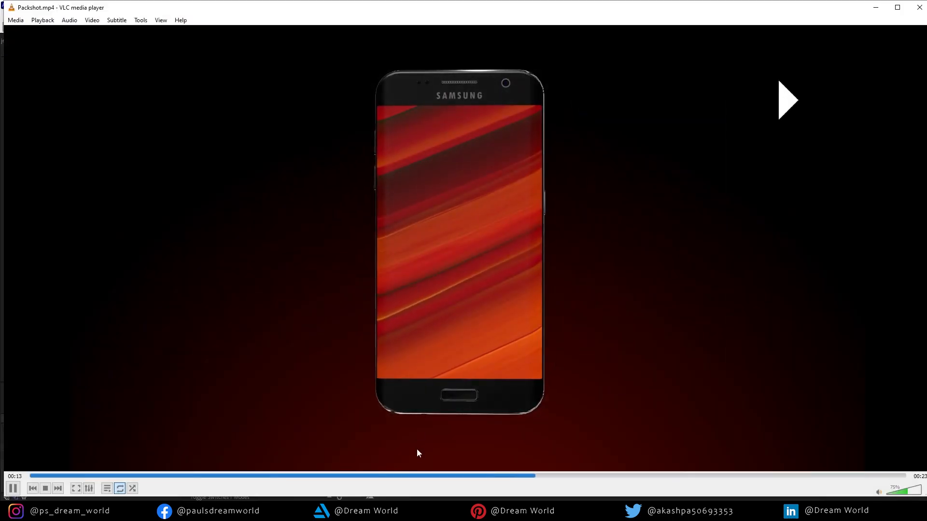
Step: Review the camera close-up and dark front-facing phone shots in the Packshot.mp4 reference in VLC
left_click(363, 474)
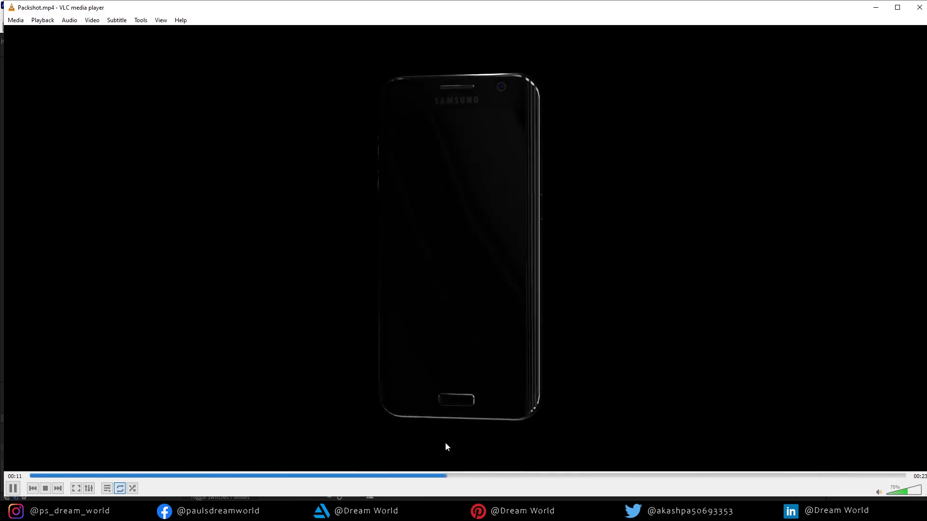
key("space")
left_click(397, 475)
mouse_move(397, 475)
left_mouse_down()
mouse_move(407, 475)
mouse_move(402, 483)
left_mouse_up()
key("space")
key("space")
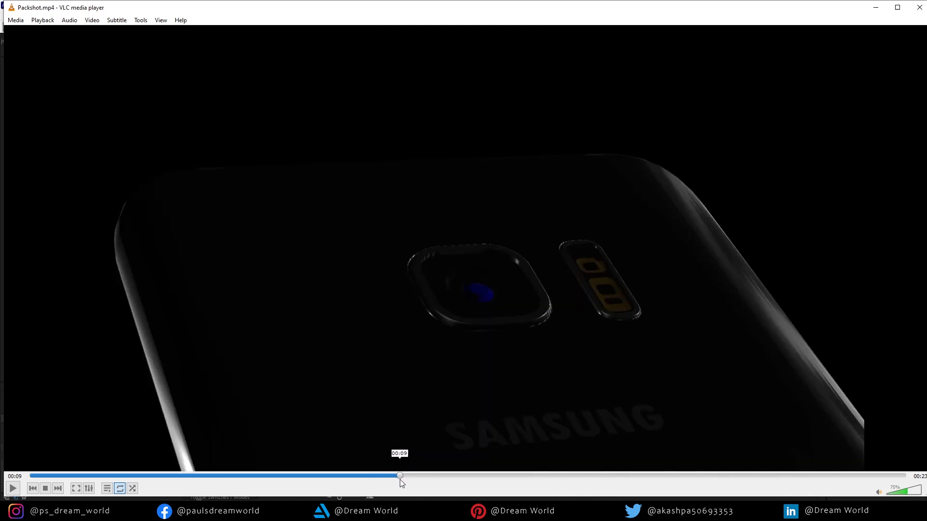
key("space")
key("space")
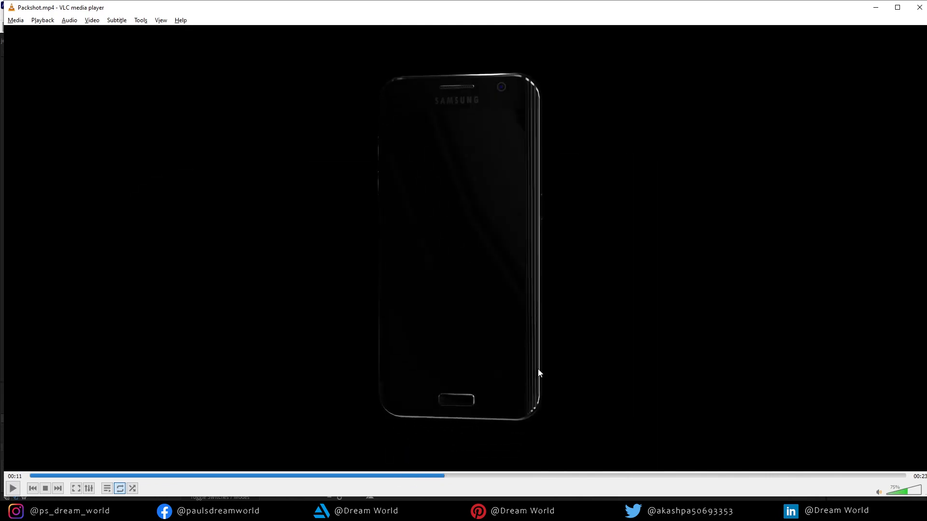
Step: Switch back to After Effects, check Comp 2 at 0:00:02:34, and bring up Comp 1
key("alt+Tab")
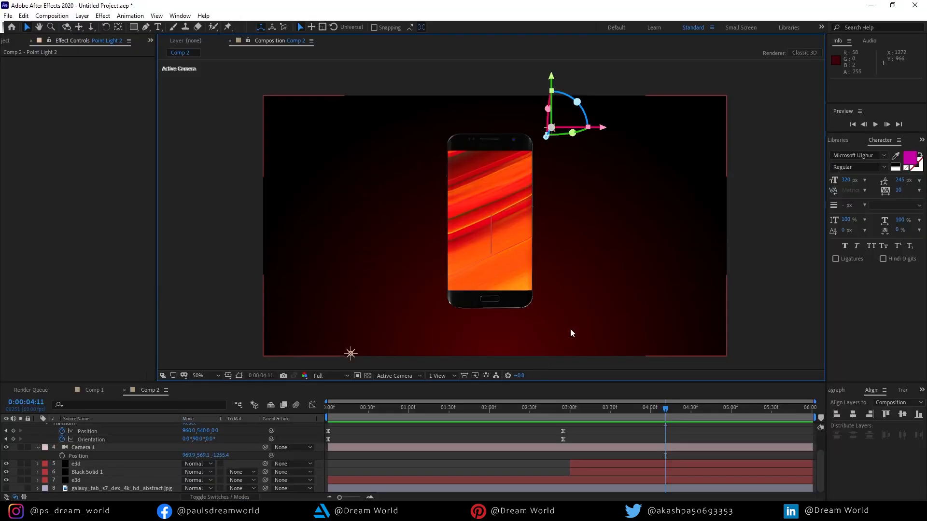
left_click_drag(665, 410, 535, 408)
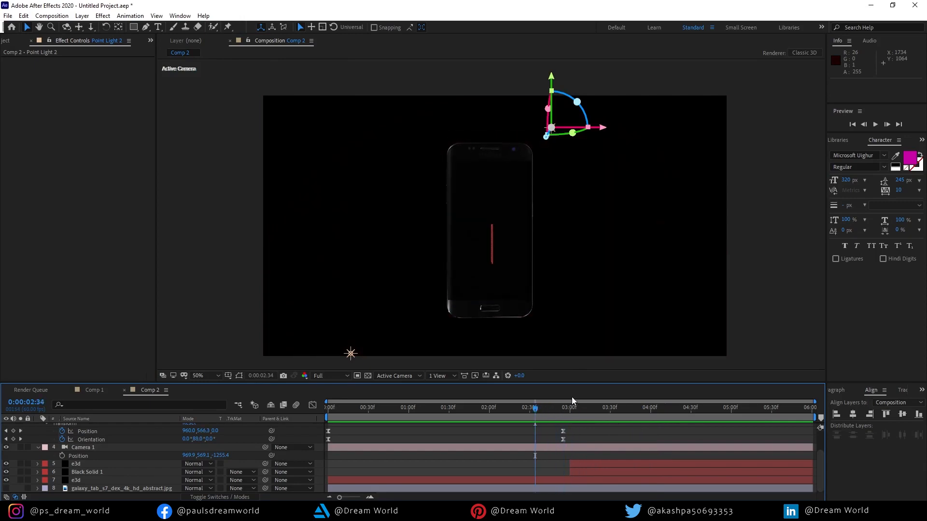
left_click(93, 391)
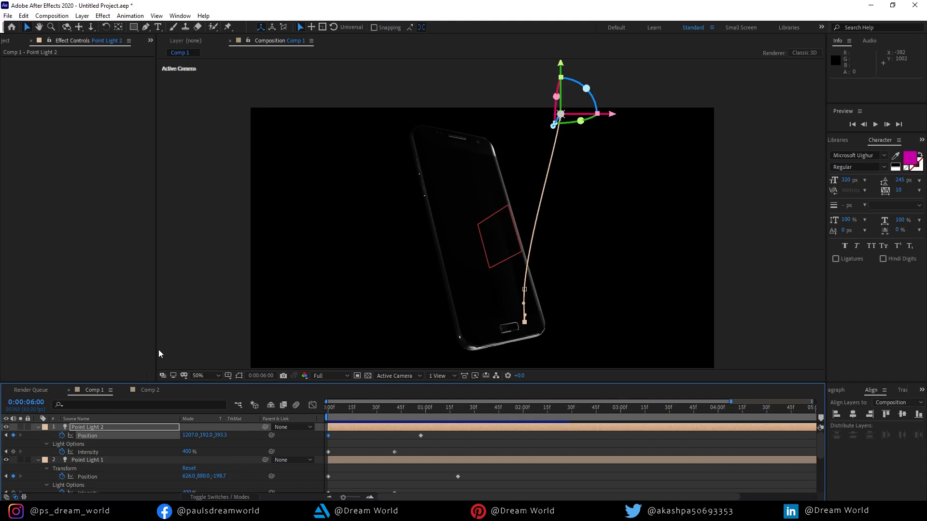
Step: Create a new 1920 x 1080 composition at 25 fps with a duration of 0:00:10:01
left_click(7, 40)
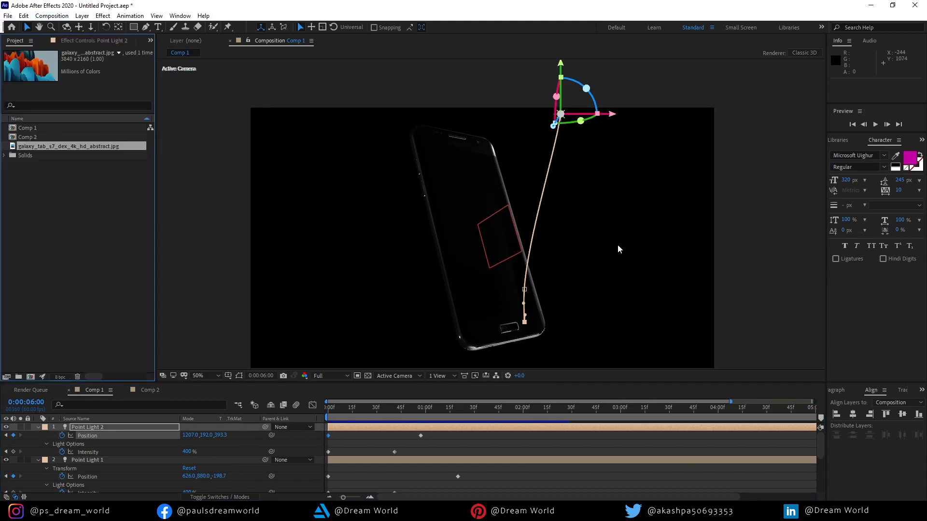
left_click(34, 130)
mouse_move(35, 130)
left_mouse_down()
mouse_move(33, 205)
mouse_move(30, 131)
left_mouse_up()
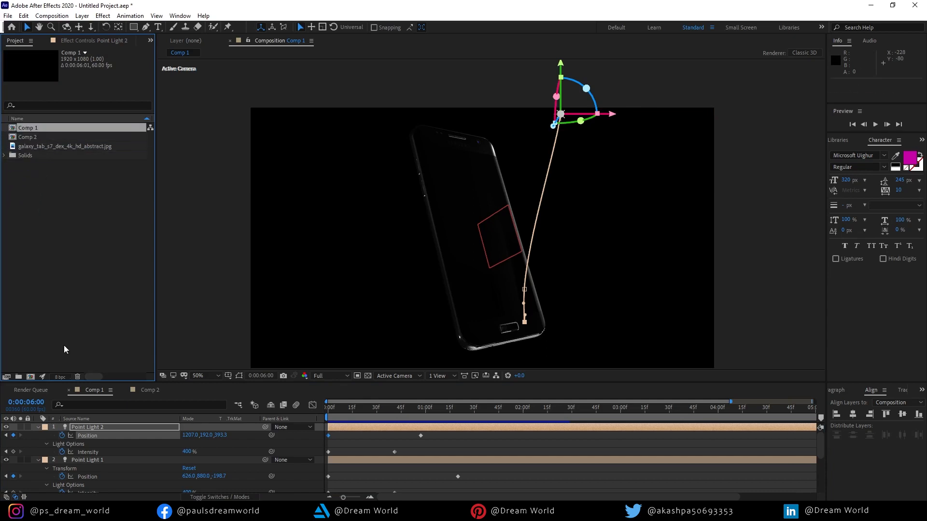
left_click(31, 377)
double_click(458, 158)
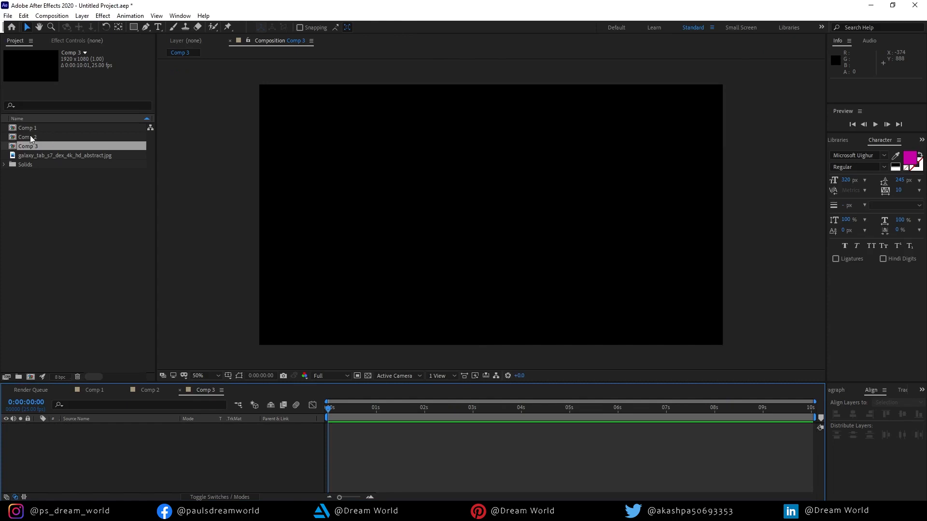
Step: Place Comp 1 as a layer at the start of the new composition and preview it from the first frame
left_click_drag(31, 130, 82, 446)
key("space")
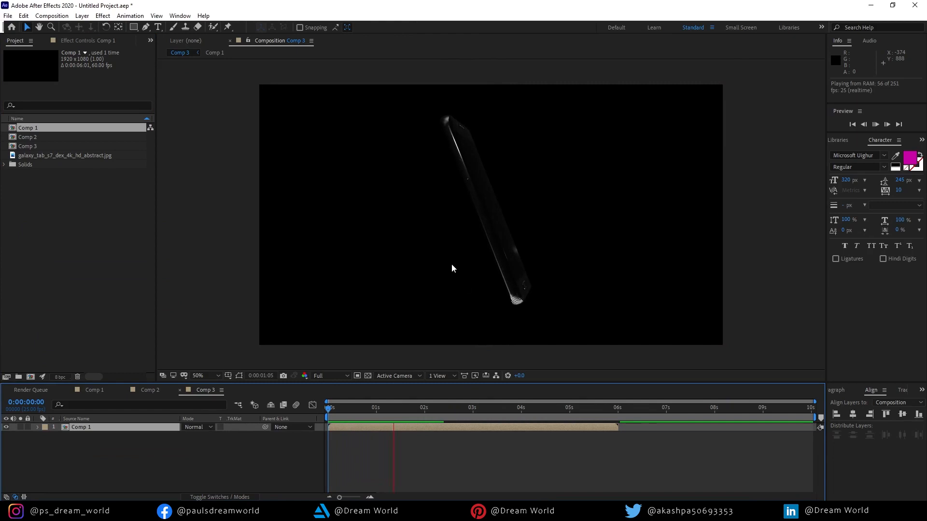
key("space")
left_click_drag(335, 411, 318, 418)
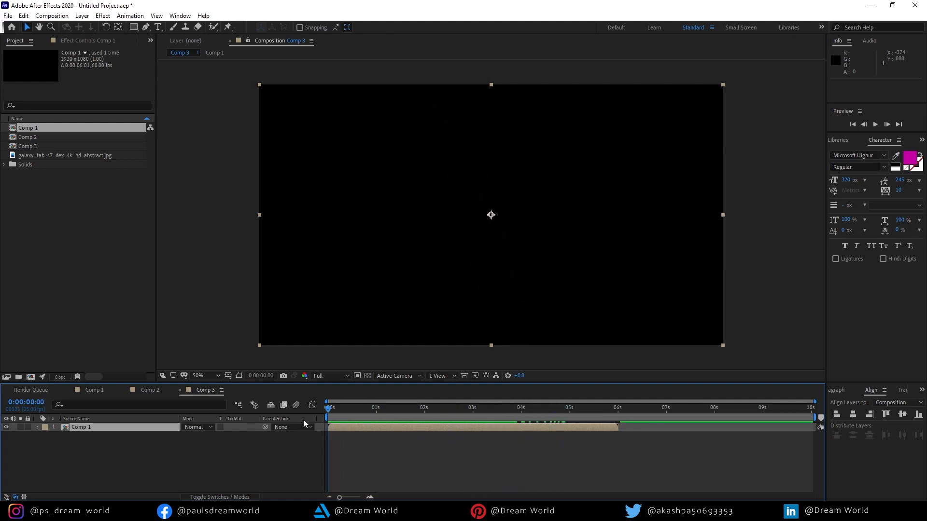
Step: Enable time remapping on the Comp 1 layer
right_click(135, 428)
mouse_move(192, 207)
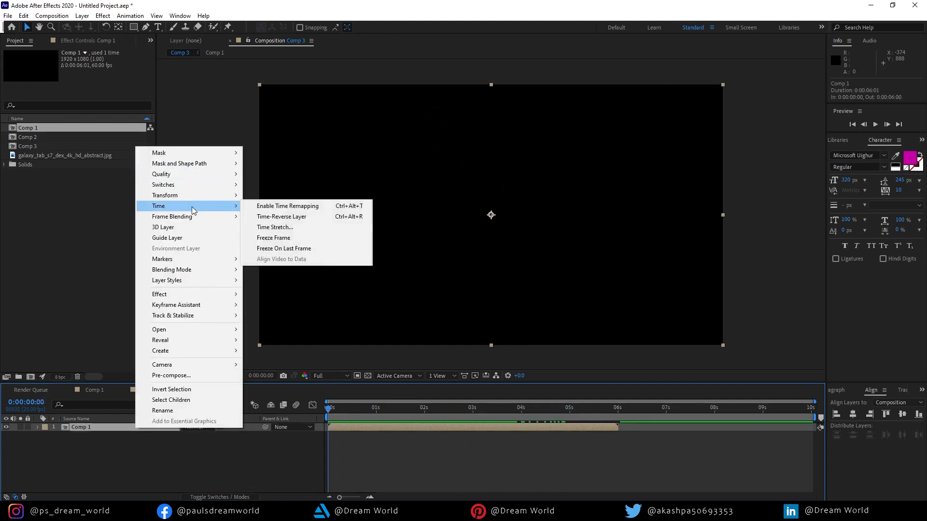
left_click(298, 206)
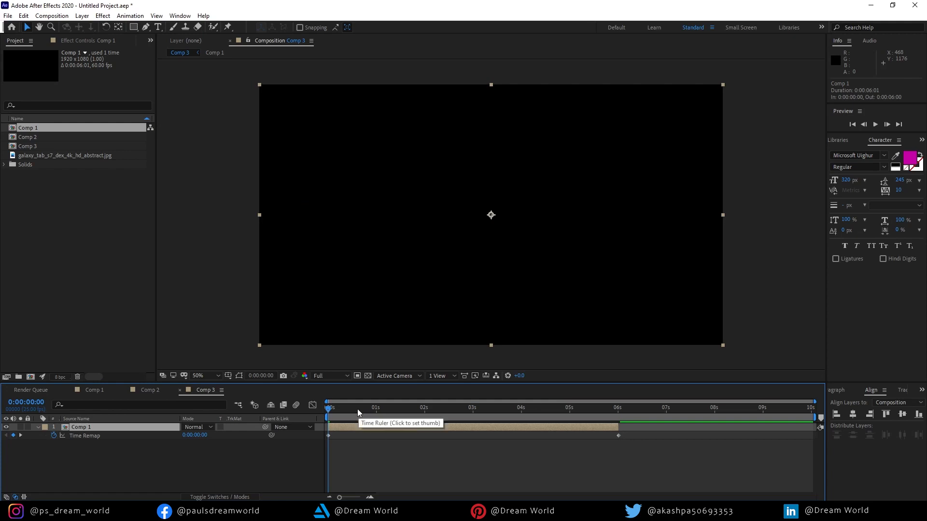
Step: Preview the shot up to 0:00:03:00 and add a Time Remap keyframe there
key("space")
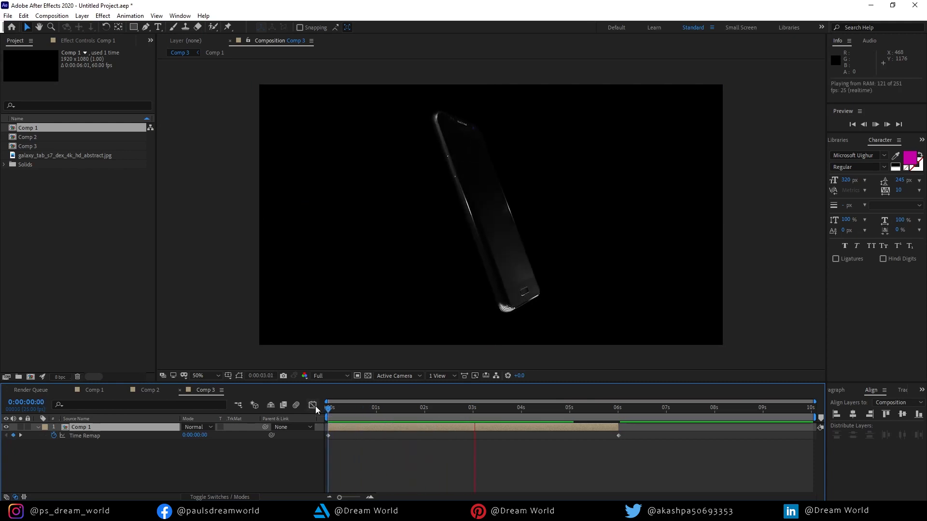
key("space")
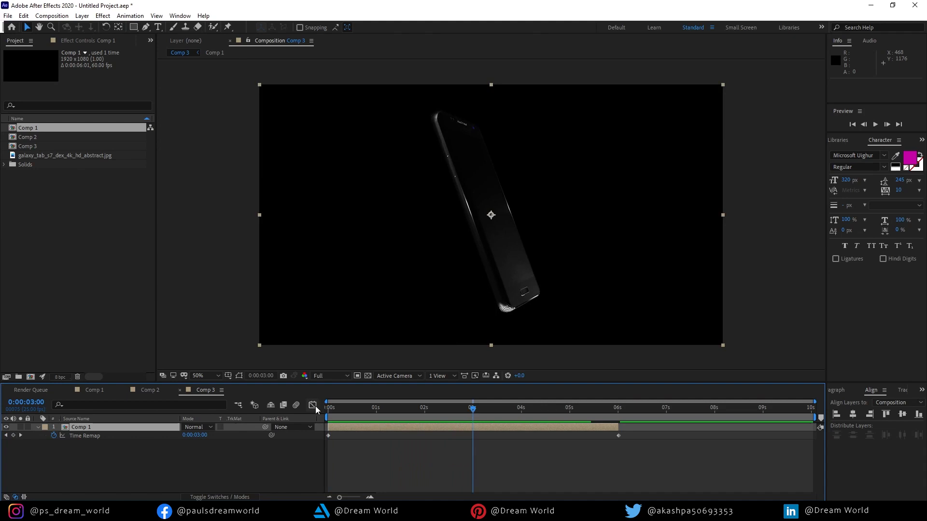
left_click(13, 435)
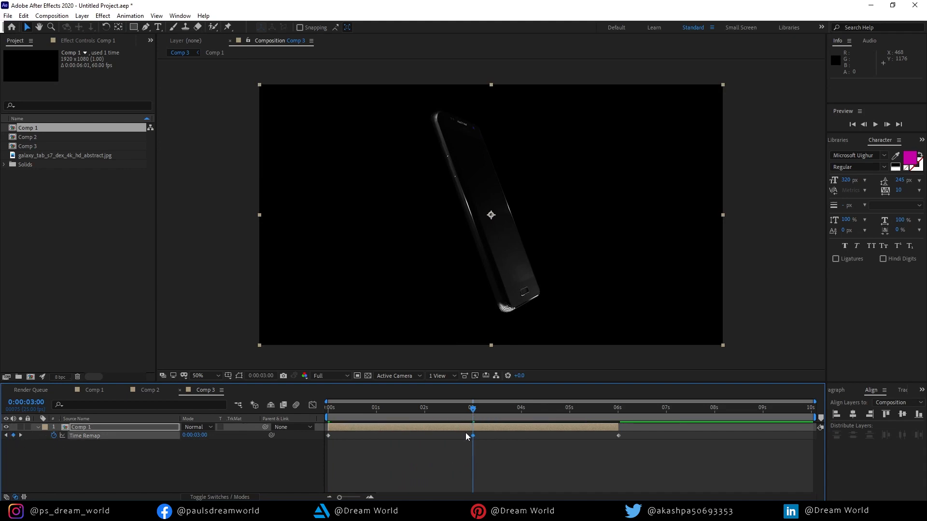
Step: Select the last two Time Remap keyframes, shift them earlier so the final one sits at 0:00:03:13, and preview
left_click_drag(465, 433, 523, 442)
left_click_drag(610, 442, 480, 433)
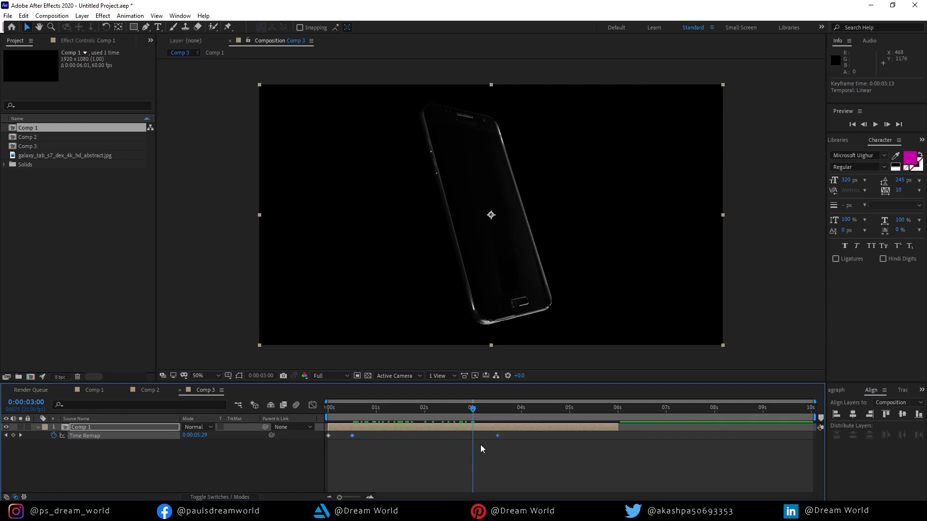
key("Home")
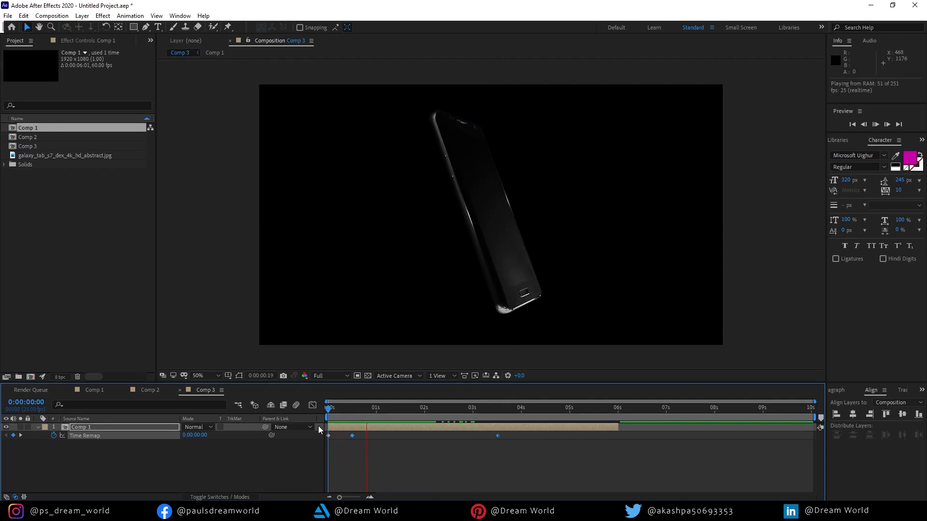
key("space")
left_click(329, 412)
key("space")
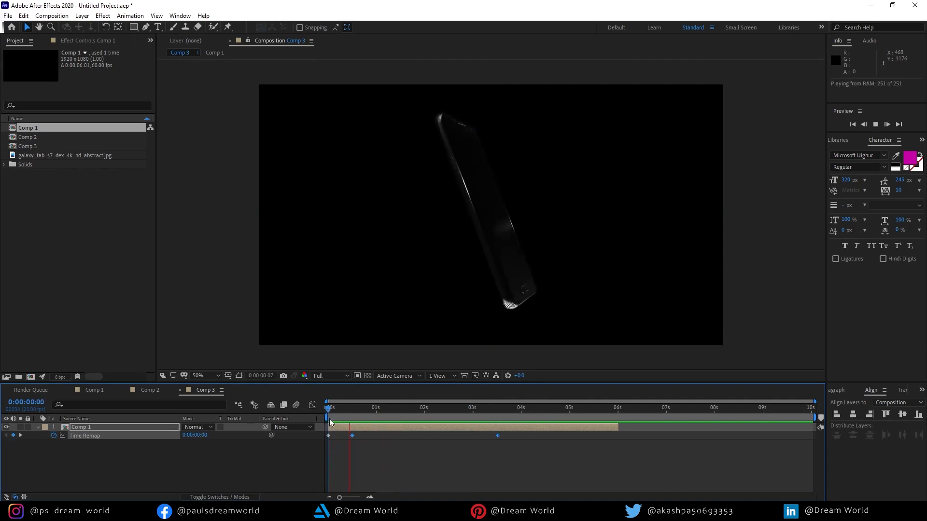
key("space")
Step: Shift the two selected Time Remap keyframes earlier, with the last at 0:00:03:07, and preview the timing repeatedly from the start
left_click_drag(497, 435, 485, 437)
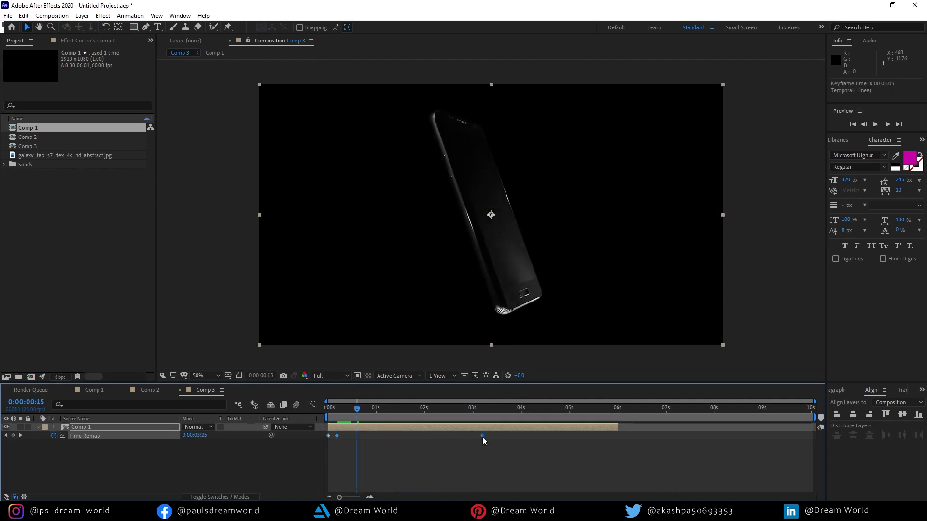
left_click_drag(349, 410, 323, 434)
key("space")
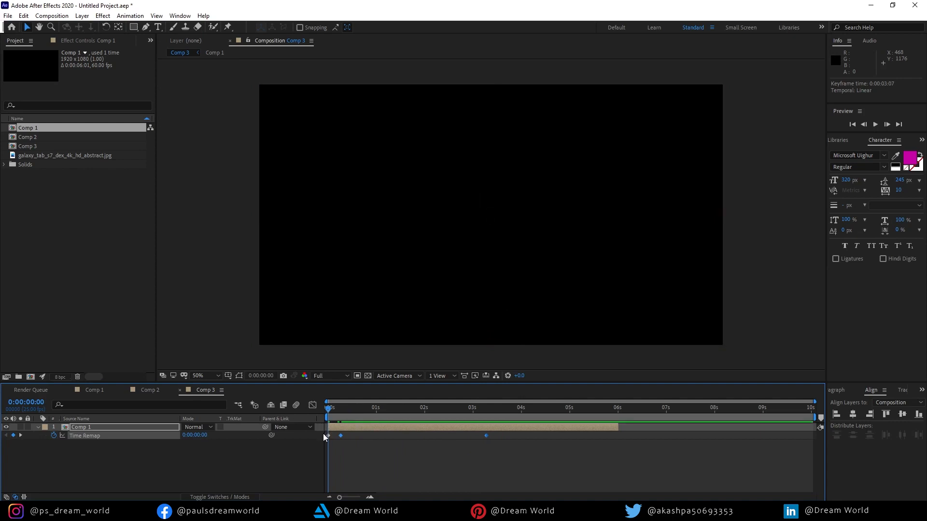
key("space")
key("space")
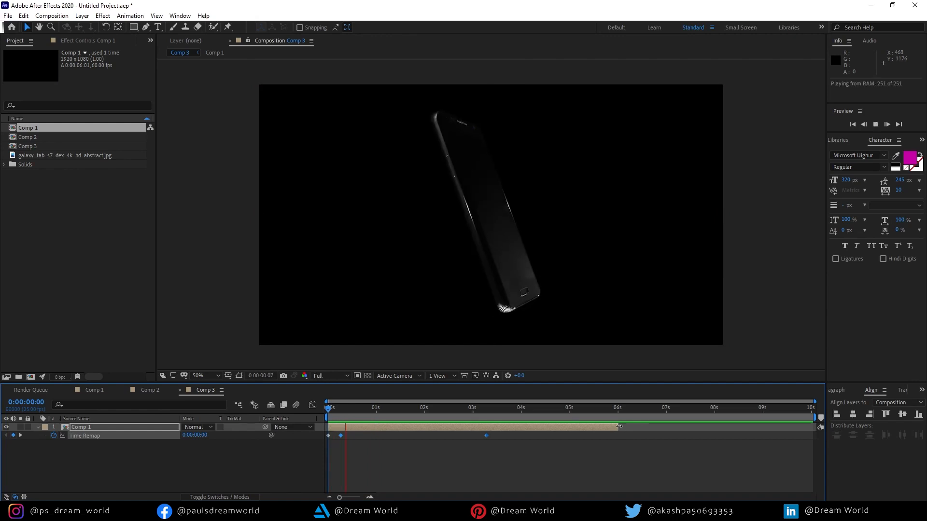
key("space")
left_click_drag(338, 408, 247, 412)
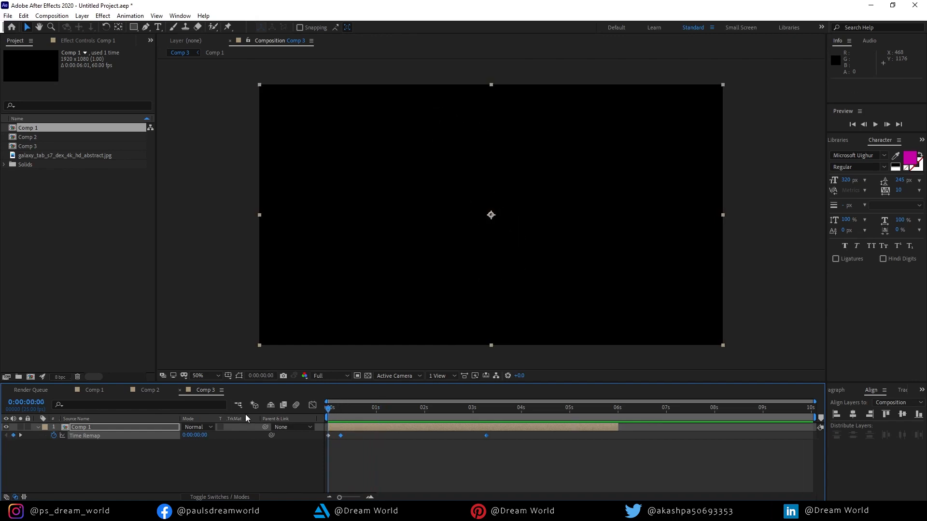
key("space")
key("space")
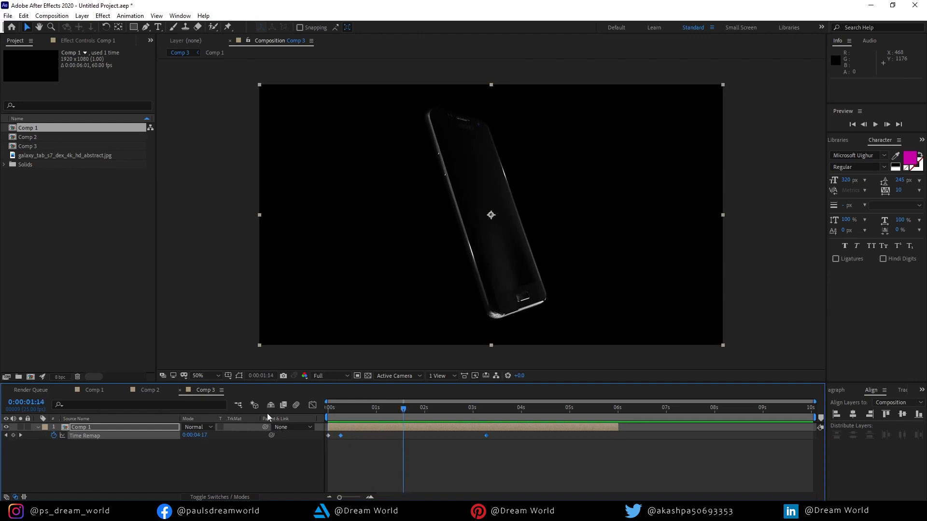
left_click_drag(337, 405, 268, 412)
key("space")
key("space")
Step: Nudge the two selected Time Remap keyframes slightly earlier, to about 0:00:00:05 and 0:00:03:05, and preview from the start
left_click_drag(486, 436, 482, 436)
left_click_drag(347, 409, 273, 412)
key("space")
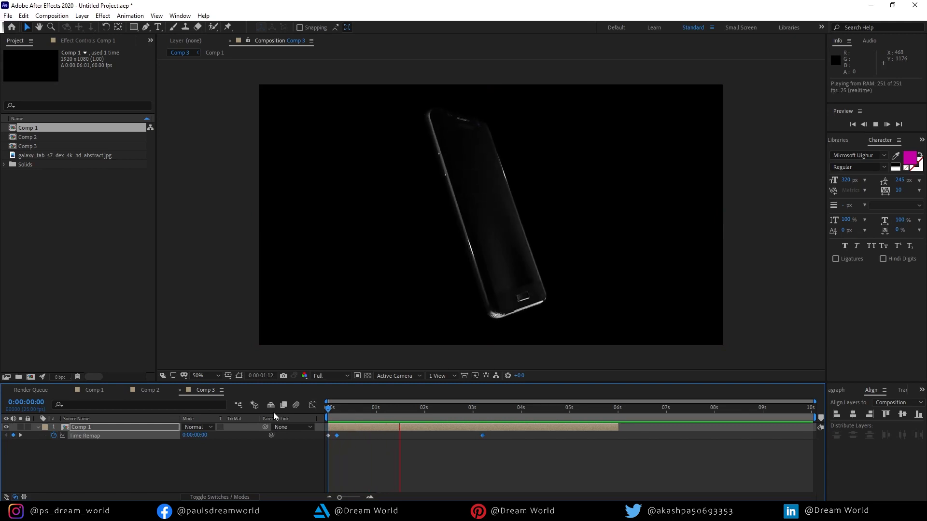
key("space")
Step: Try a slower opening by moving the two Time Remap keyframes later, with the last at 0:00:04:04, and preview
left_click_drag(481, 436, 515, 434)
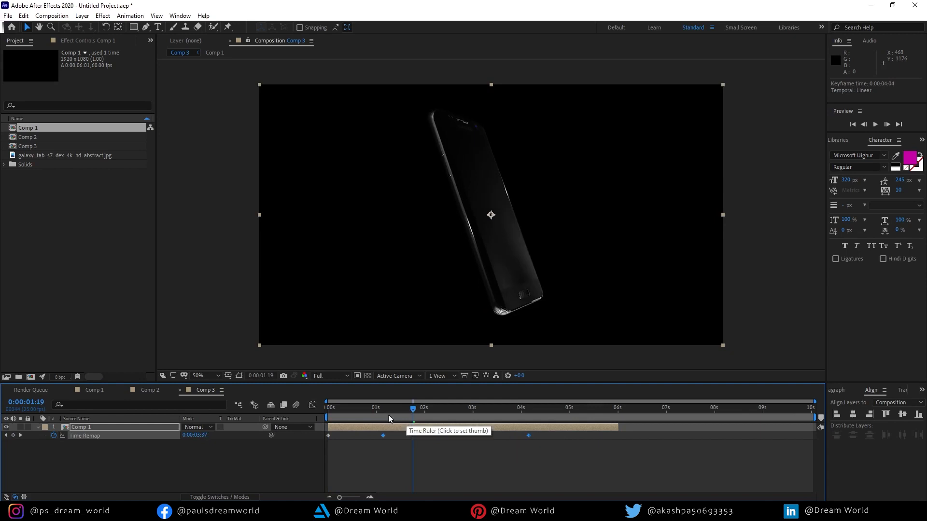
key("Home")
key("space")
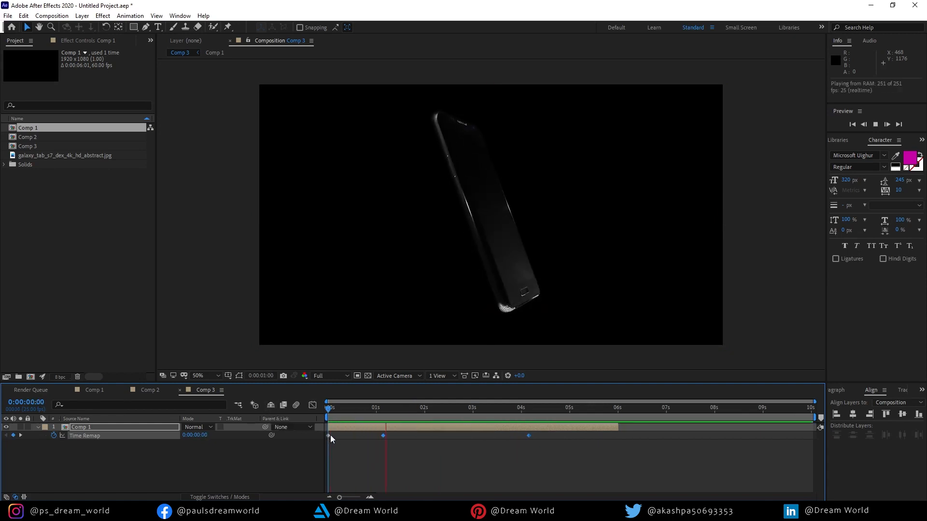
key("space")
Step: Move the two selected Time Remap keyframes back so the last sits at 0:00:03:10, and preview from the first frame
left_click_drag(528, 435, 492, 436)
key("Home")
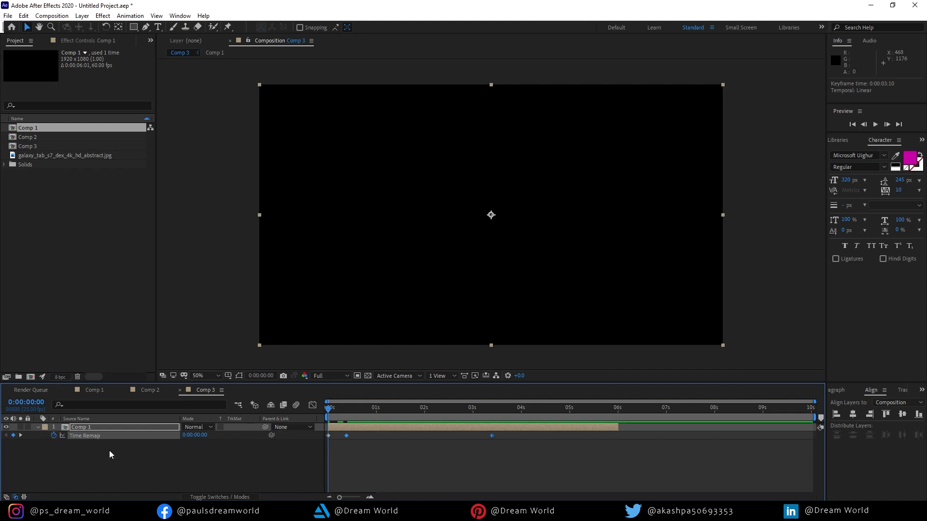
key("space")
key("space")
key("space")
key("space")
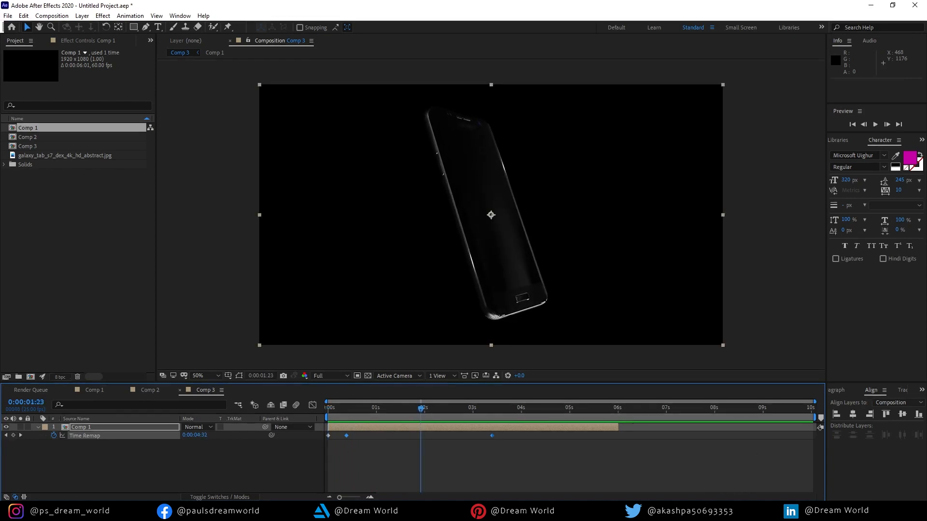